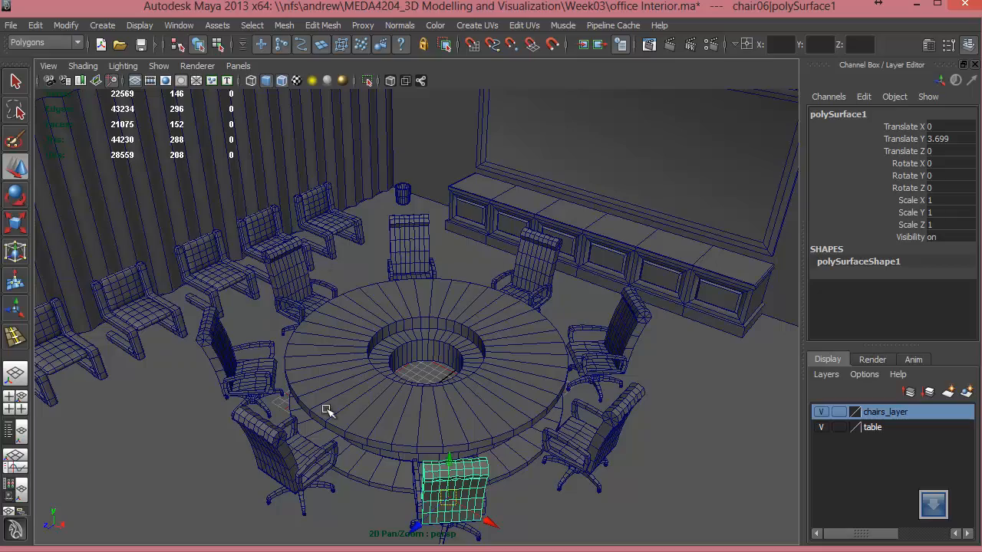
# Step: Examine the office interior by selecting the round table, a side chair, the waste bin and the wall screen frame
pyautogui.moveTo(327, 412)
pyautogui.keyDown('alt'); pyautogui.mouseDown()
pyautogui.moveTo(480, 344)
pyautogui.moveTo(560, 345)
pyautogui.moveTo(320, 410)
pyautogui.mouseUp(); pyautogui.keyUp('alt')
pyautogui.click(499, 347)
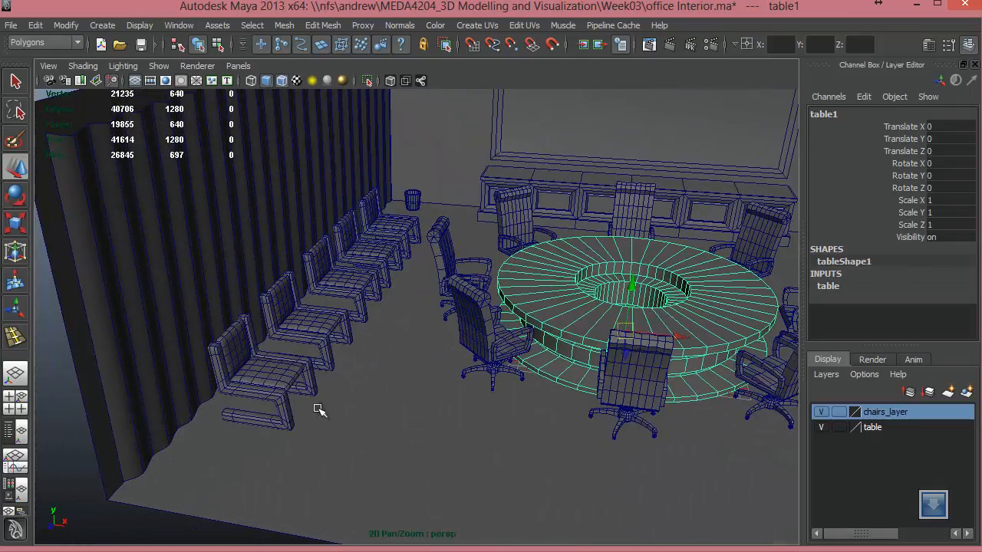
pyautogui.click(284, 385)
pyautogui.keyDown('alt'); pyautogui.moveTo(350, 377); pyautogui.dragTo(176, 349); pyautogui.keyUp('alt')
pyautogui.click(666, 420)
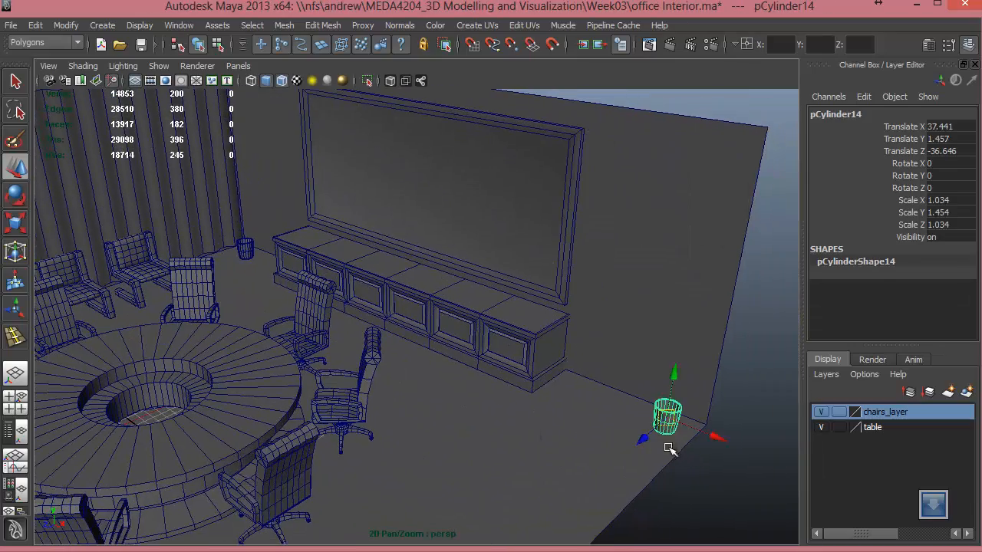
pyautogui.keyDown('alt'); pyautogui.moveTo(669, 450); pyautogui.dragTo(539, 273); pyautogui.keyUp('alt')
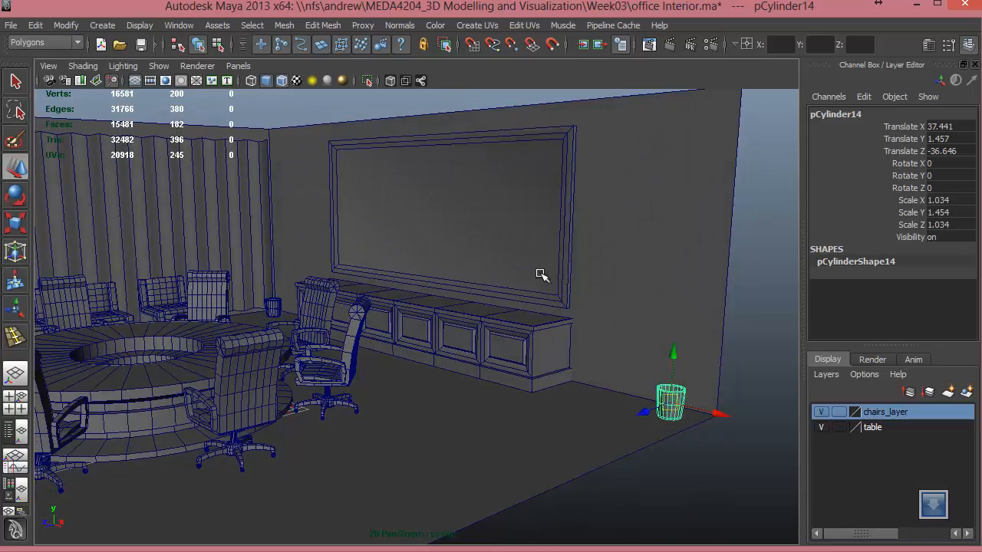
pyautogui.click(557, 286)
pyautogui.keyDown('alt'); pyautogui.moveTo(522, 240); pyautogui.dragTo(556, 304); pyautogui.keyUp('alt')
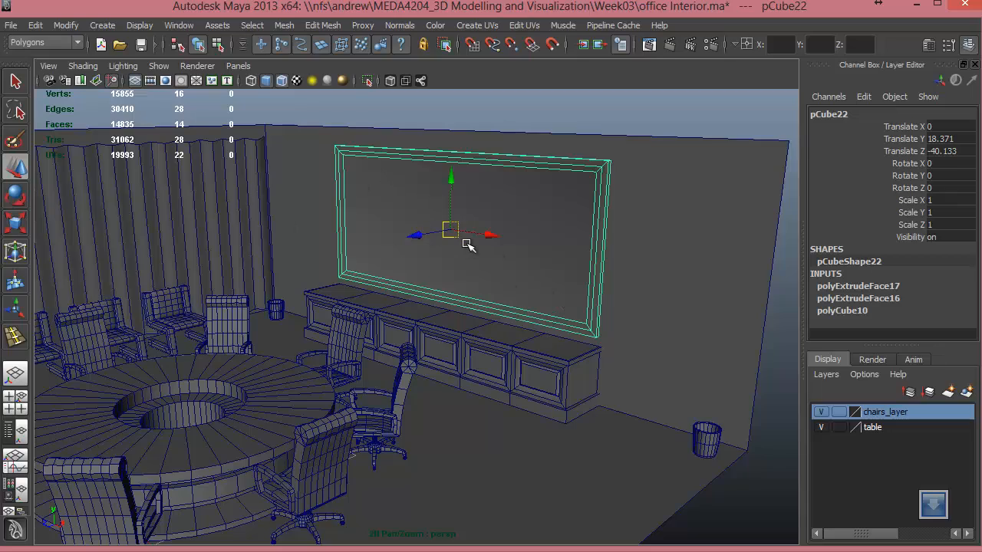
pyautogui.keyDown('alt'); pyautogui.moveTo(285, 222); pyautogui.dragTo(322, 258, button='middle'); pyautogui.keyUp('alt')
pyautogui.keyDown('alt'); pyautogui.moveTo(425, 343); pyautogui.dragTo(370, 301); pyautogui.keyUp('alt')
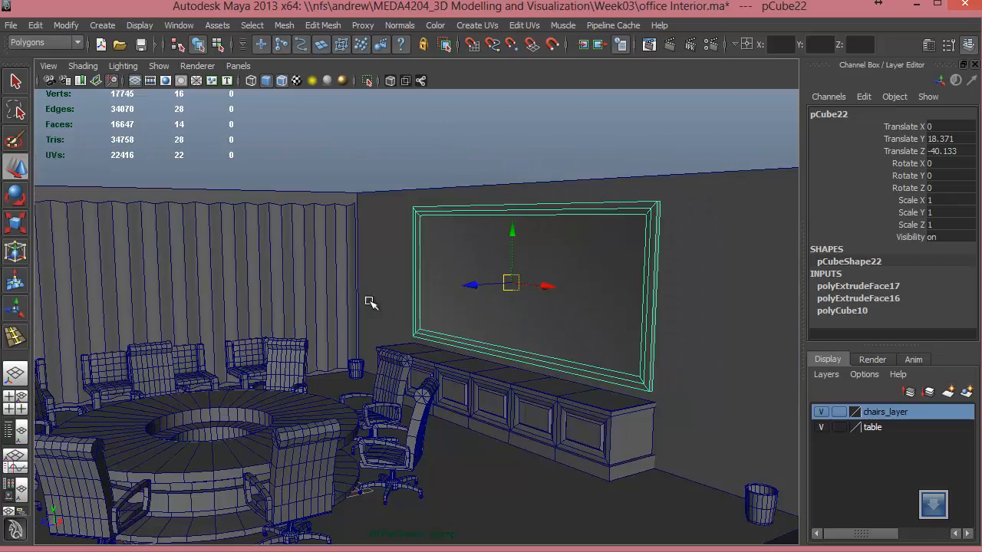
pyautogui.keyDown('alt'); pyautogui.moveTo(370, 302); pyautogui.dragTo(154, 244, button='middle'); pyautogui.keyUp('alt')
pyautogui.keyDown('alt'); pyautogui.moveTo(153, 244); pyautogui.dragTo(337, 327, button='right'); pyautogui.keyUp('alt')
# Step: Examine the cabinet row, the pleated curtain and the room shell of the office by selecting each one
pyautogui.click(375, 410)
pyautogui.keyDown('alt'); pyautogui.moveTo(420, 442); pyautogui.dragTo(408, 373); pyautogui.keyUp('alt')
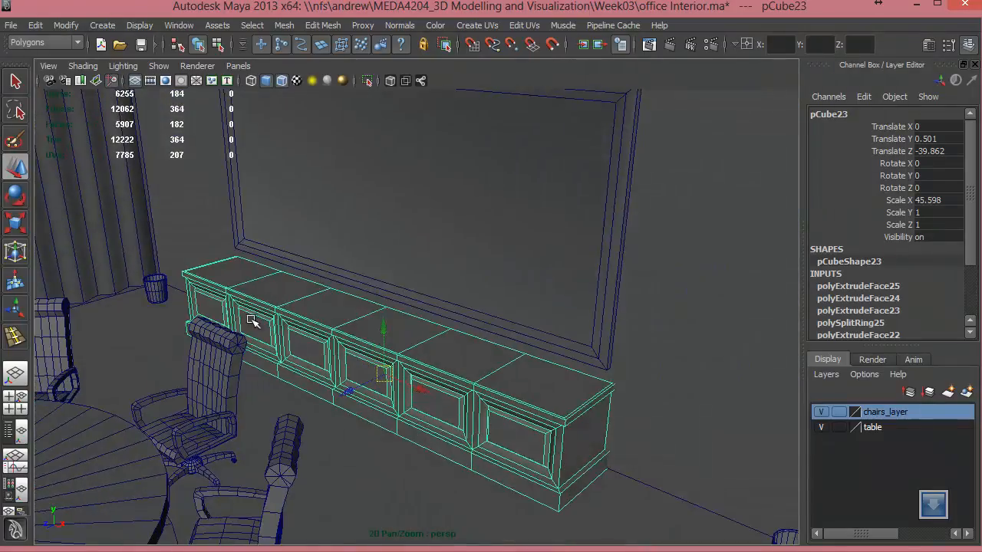
pyautogui.keyDown('alt'); pyautogui.moveTo(252, 321); pyautogui.dragTo(491, 331, button='middle'); pyautogui.keyUp('alt')
pyautogui.keyDown('alt'); pyautogui.moveTo(491, 331); pyautogui.dragTo(215, 314, button='right'); pyautogui.keyUp('alt')
pyautogui.keyDown('alt'); pyautogui.moveTo(215, 314); pyautogui.dragTo(220, 299); pyautogui.keyUp('alt')
pyautogui.click(171, 269)
pyautogui.keyDown('alt'); pyautogui.moveTo(171, 269); pyautogui.dragTo(357, 331, button='right'); pyautogui.keyUp('alt')
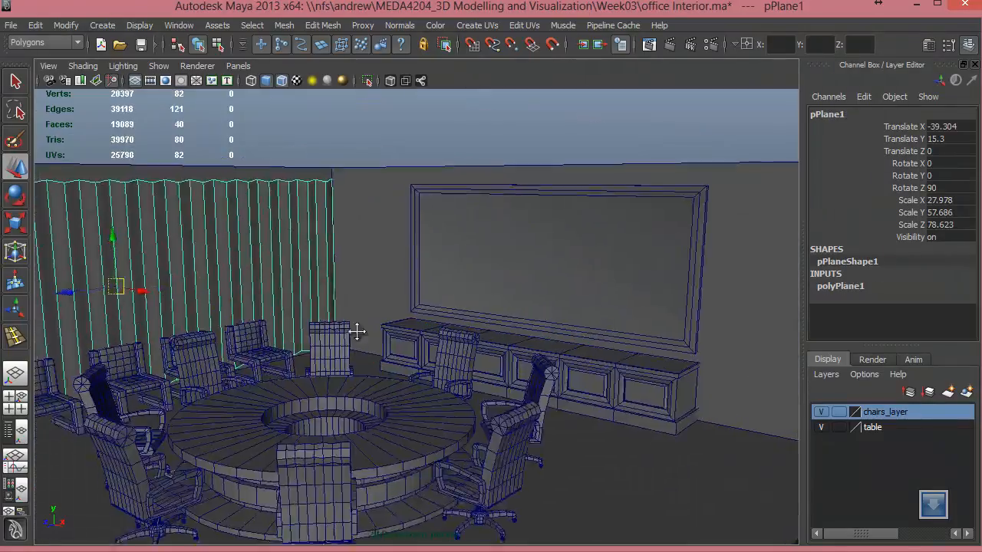
pyautogui.keyDown('alt'); pyautogui.moveTo(357, 332); pyautogui.dragTo(480, 311, button='middle'); pyautogui.keyUp('alt')
pyautogui.keyDown('alt'); pyautogui.moveTo(480, 310); pyautogui.dragTo(260, 306, button='right'); pyautogui.keyUp('alt')
pyautogui.keyDown('alt'); pyautogui.moveTo(261, 306); pyautogui.dragTo(332, 373); pyautogui.keyUp('alt')
pyautogui.click(368, 428)
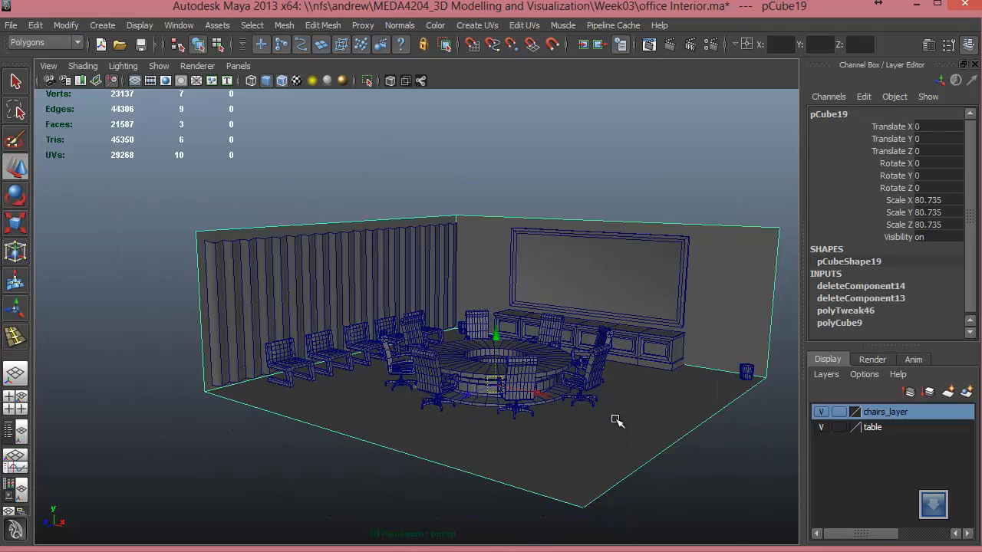
pyautogui.keyDown('alt'); pyautogui.moveTo(649, 435); pyautogui.dragTo(660, 466); pyautogui.keyUp('alt')
pyautogui.keyDown('alt'); pyautogui.moveTo(659, 466); pyautogui.dragTo(578, 366, button='middle'); pyautogui.keyUp('alt')
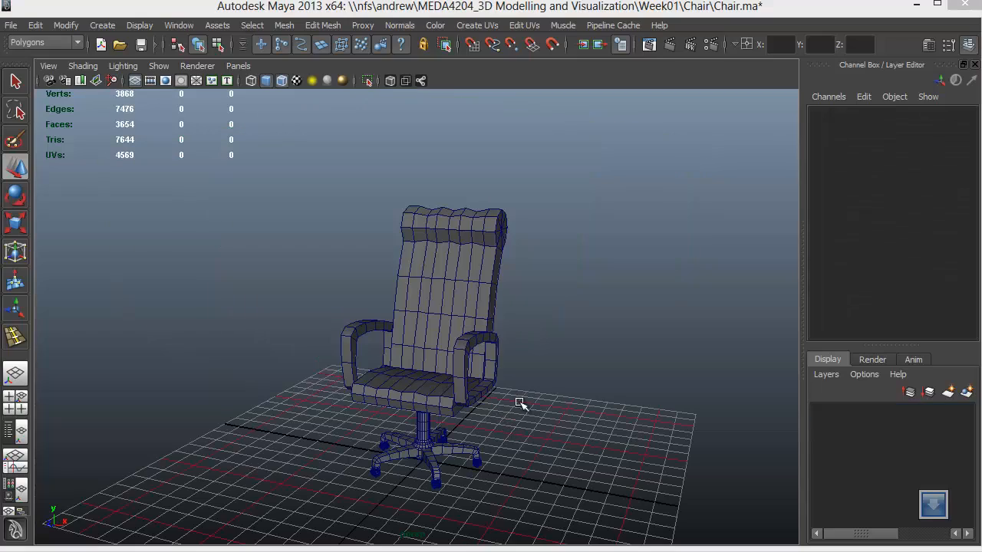
# Step: Look over the office chair in the Chair.ma scene and open the Outliner
pyautogui.keyDown('alt'); pyautogui.moveTo(520, 405); pyautogui.dragTo(438, 408); pyautogui.keyUp('alt')
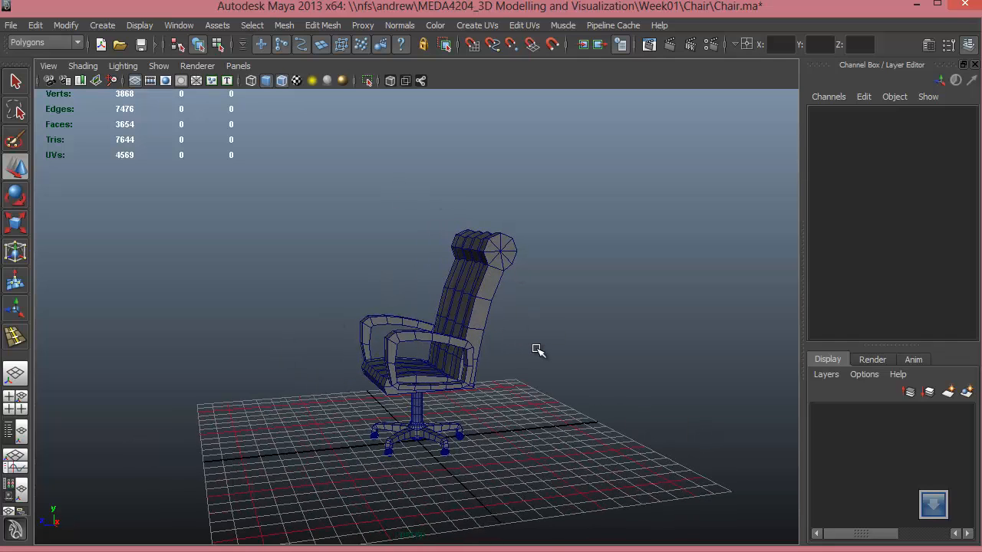
pyautogui.keyDown('alt'); pyautogui.moveTo(537, 350); pyautogui.dragTo(544, 383); pyautogui.keyUp('alt')
pyautogui.click(179, 25)
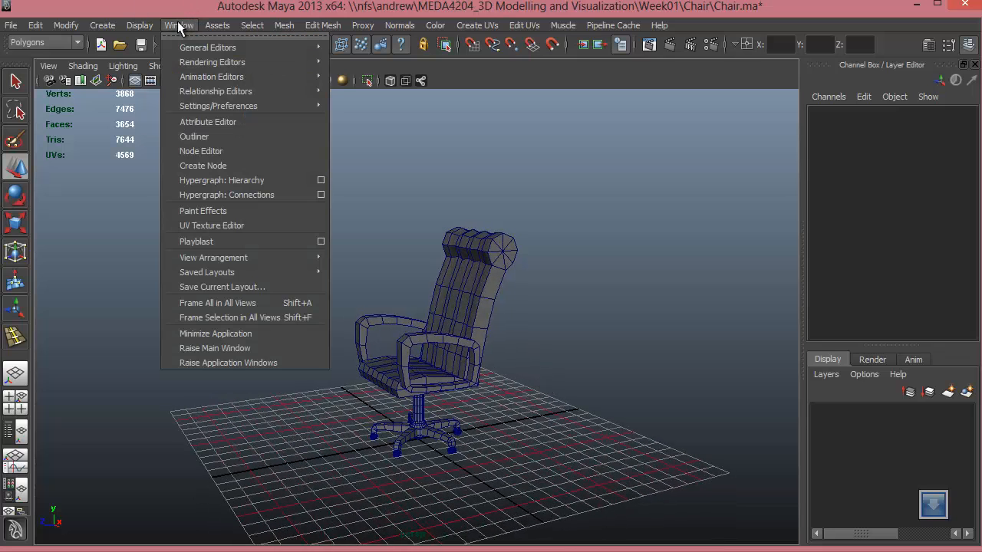
pyautogui.click(218, 135)
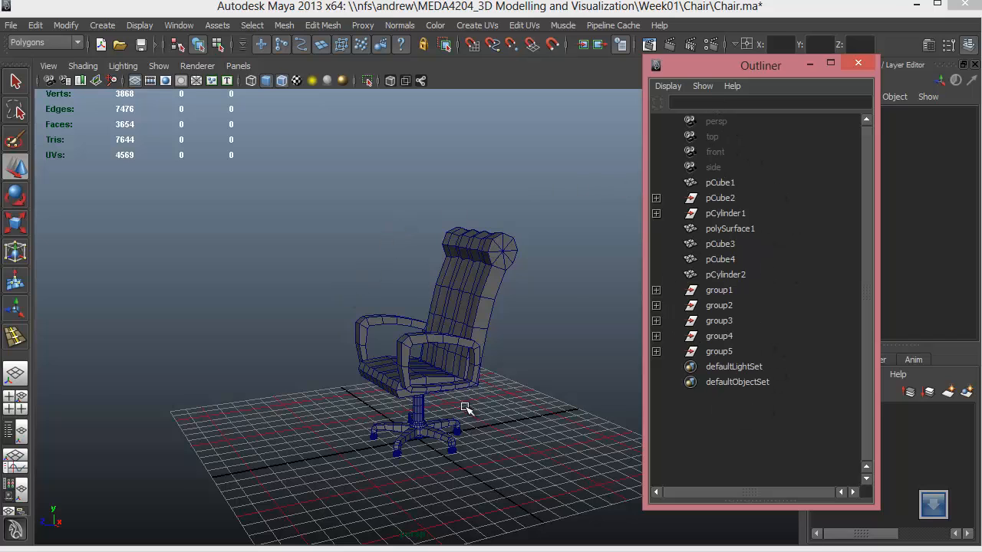
# Step: Select pCube1, pCube2, pCylinder1 and polySurface1 in the Outliner to identify which chair part each one represents
pyautogui.click(723, 184)
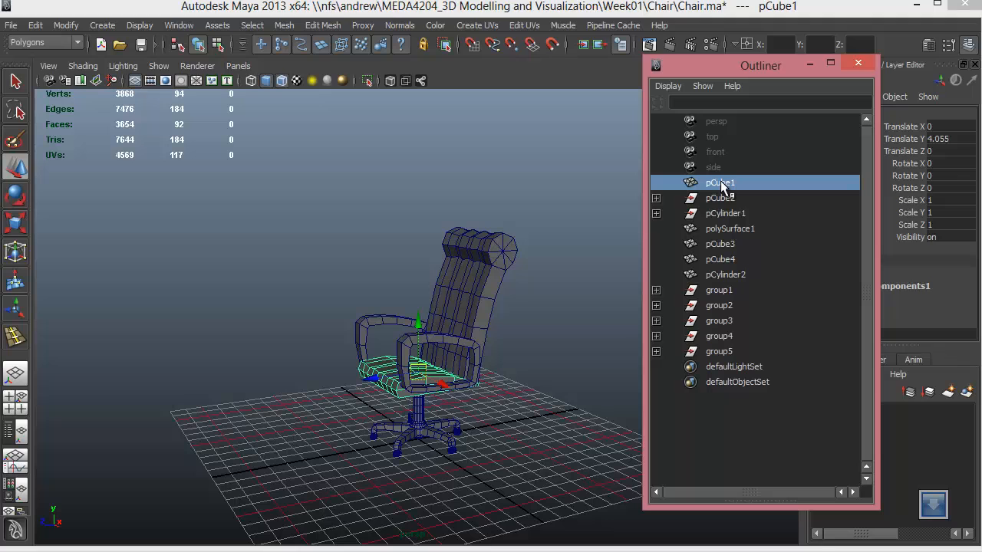
pyautogui.keyDown('alt'); pyautogui.moveTo(534, 362); pyautogui.dragTo(388, 344); pyautogui.keyUp('alt')
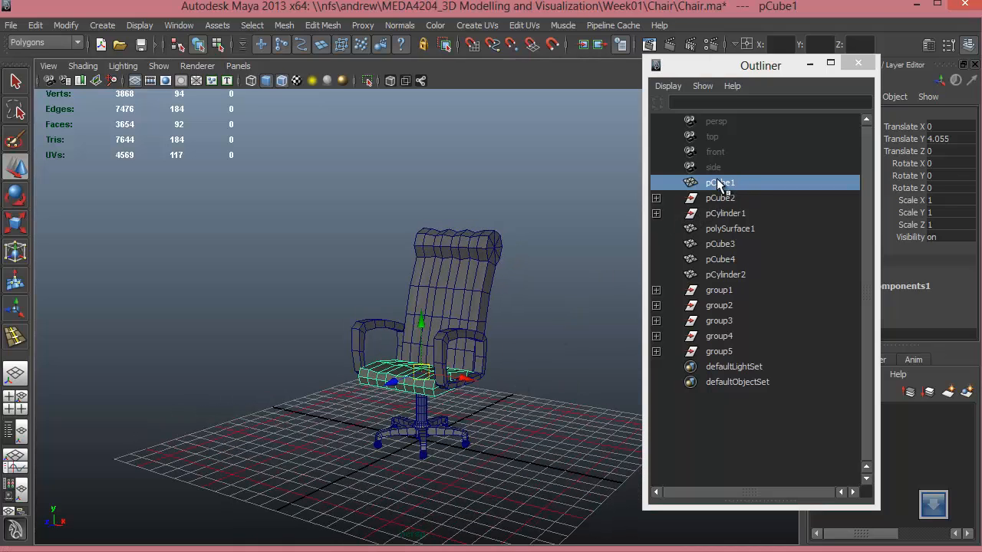
pyautogui.keyDown('alt'); pyautogui.moveTo(406, 394); pyautogui.dragTo(369, 362); pyautogui.keyUp('alt')
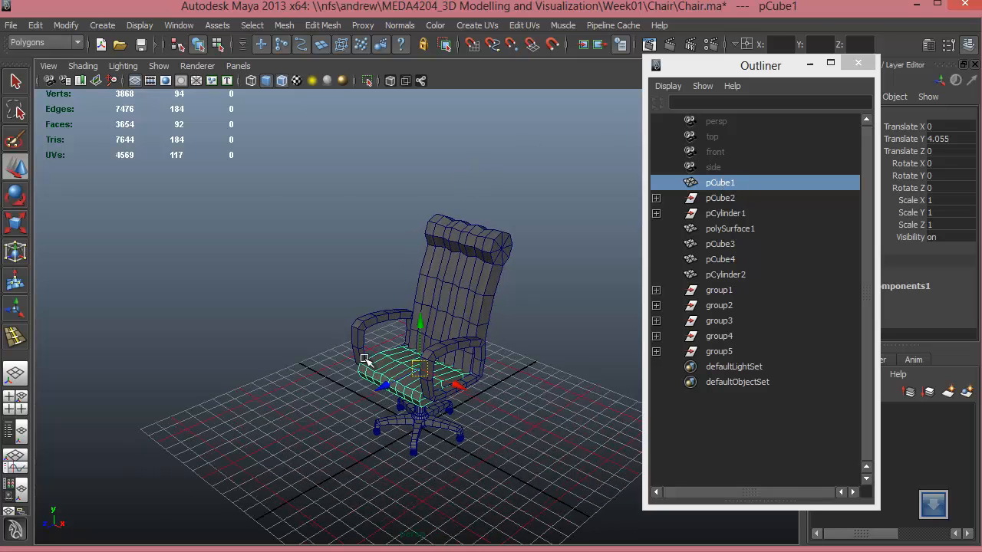
pyautogui.click(728, 202)
pyautogui.click(729, 214)
pyautogui.keyDown('alt'); pyautogui.moveTo(596, 302); pyautogui.dragTo(517, 303); pyautogui.keyUp('alt')
pyautogui.keyDown('alt'); pyautogui.moveTo(484, 316); pyautogui.dragTo(554, 353, button='right'); pyautogui.keyUp('alt')
pyautogui.keyDown('alt'); pyautogui.moveTo(554, 352); pyautogui.dragTo(478, 353, button='middle'); pyautogui.keyUp('alt')
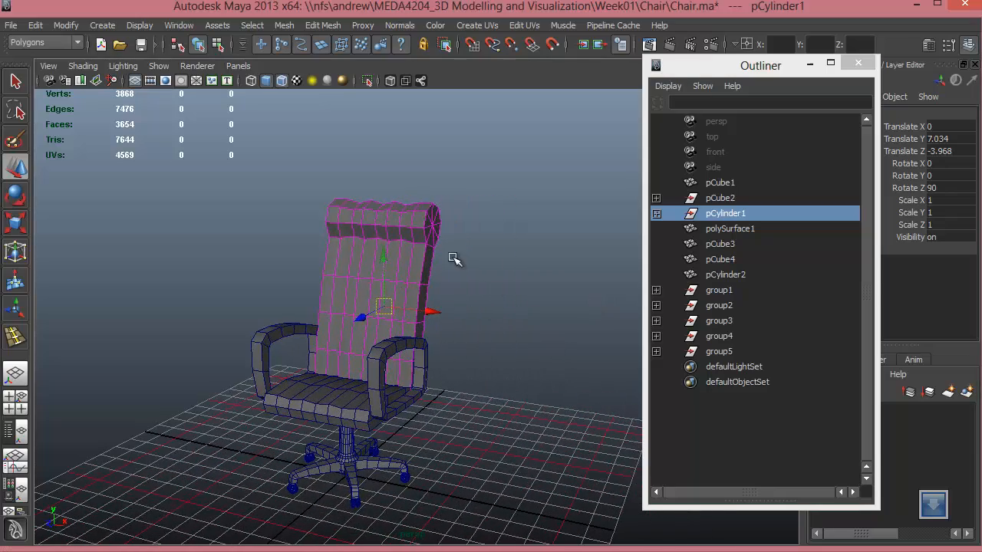
pyautogui.keyDown('alt'); pyautogui.moveTo(461, 286); pyautogui.dragTo(414, 233); pyautogui.keyUp('alt')
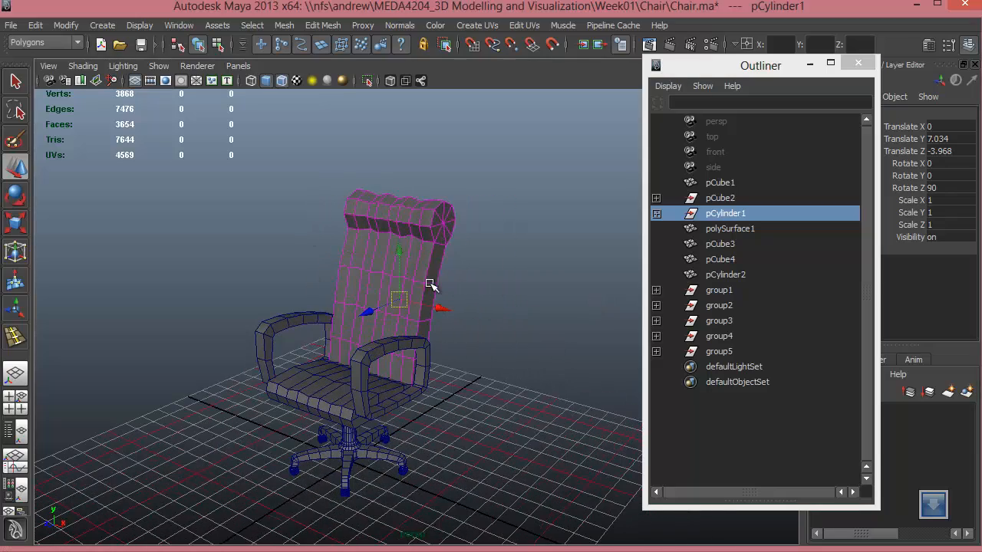
pyautogui.click(730, 184)
pyautogui.click(731, 198)
pyautogui.click(733, 214)
pyautogui.click(733, 229)
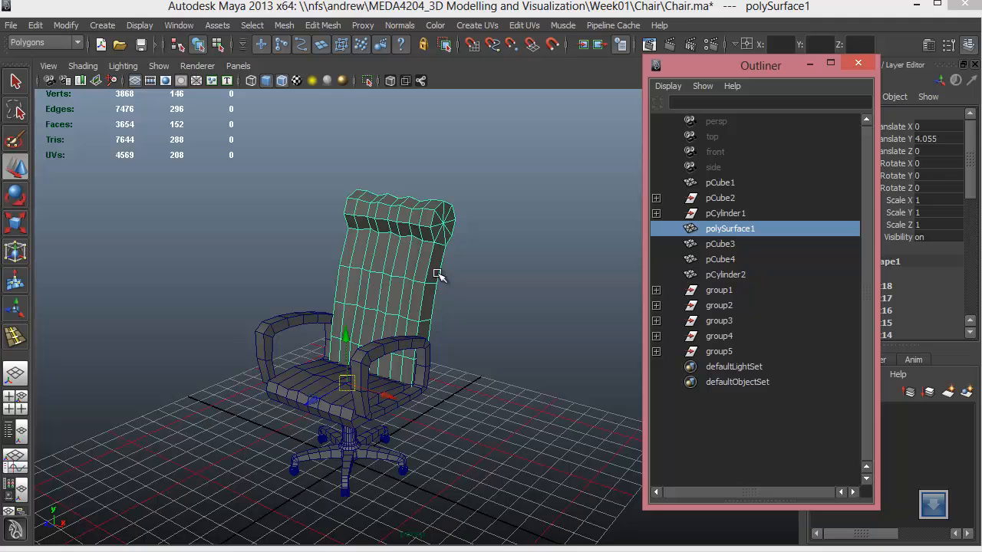
# Step: Check pCylinder1 and pCube2 in the Outliner and examine from several angles how pCube2 relates to the backrest
pyautogui.keyDown('alt'); pyautogui.moveTo(488, 320); pyautogui.dragTo(429, 306); pyautogui.keyUp('alt')
pyautogui.click(712, 213)
pyautogui.click(721, 199)
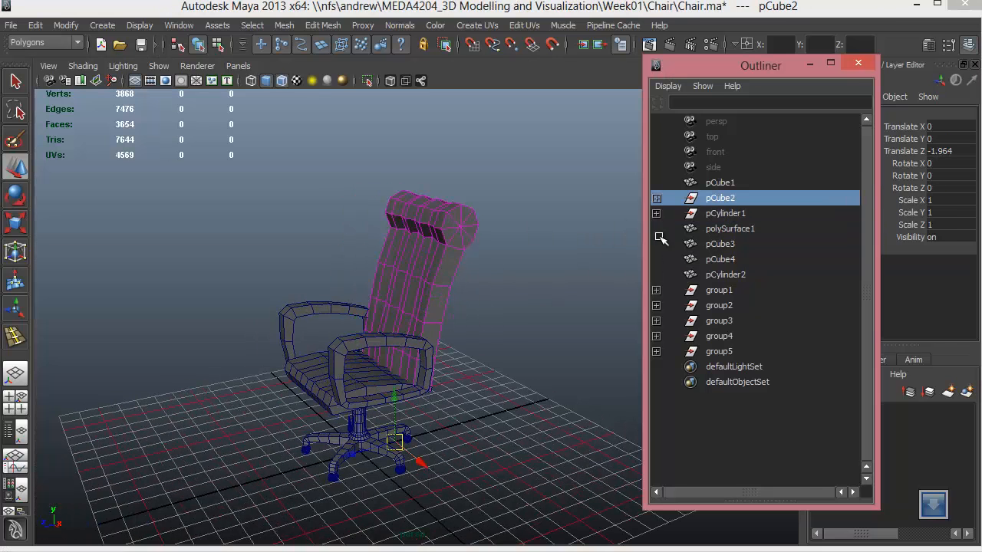
pyautogui.keyDown('alt'); pyautogui.moveTo(511, 261); pyautogui.dragTo(556, 253); pyautogui.keyUp('alt')
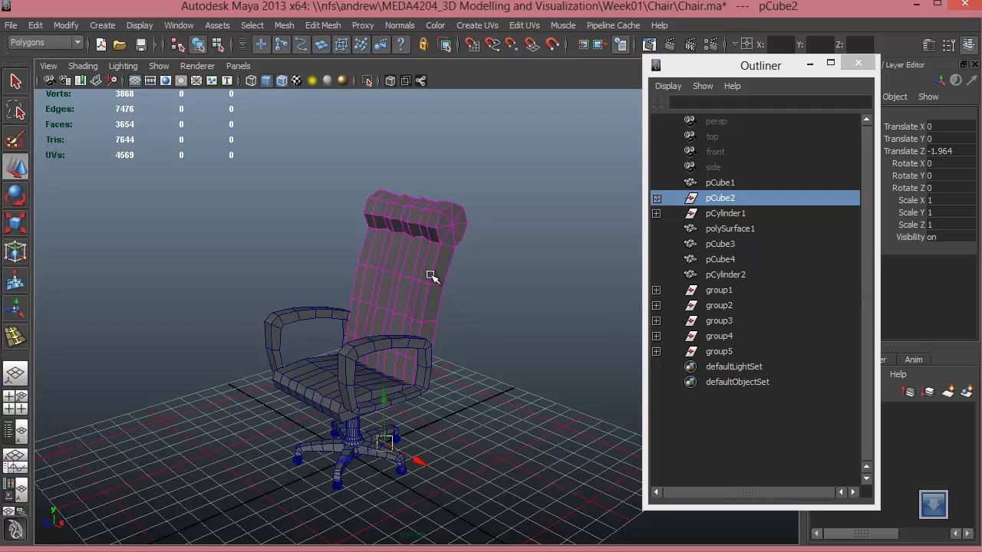
pyautogui.keyDown('alt'); pyautogui.moveTo(431, 276); pyautogui.dragTo(489, 339); pyautogui.keyUp('alt')
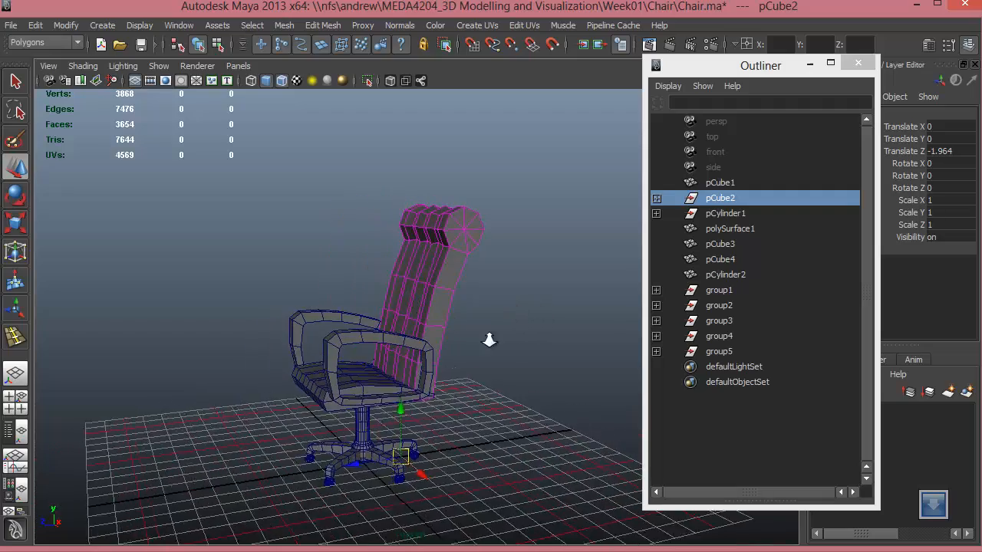
pyautogui.keyDown('alt'); pyautogui.moveTo(490, 340); pyautogui.dragTo(508, 302, button='right'); pyautogui.keyUp('alt')
pyautogui.keyDown('alt'); pyautogui.moveTo(509, 303); pyautogui.dragTo(486, 322, button='middle'); pyautogui.keyUp('alt')
pyautogui.keyDown('alt'); pyautogui.moveTo(535, 353); pyautogui.dragTo(550, 375, button='right'); pyautogui.keyUp('alt')
pyautogui.keyDown('alt'); pyautogui.moveTo(542, 385); pyautogui.dragTo(474, 372); pyautogui.keyUp('alt')
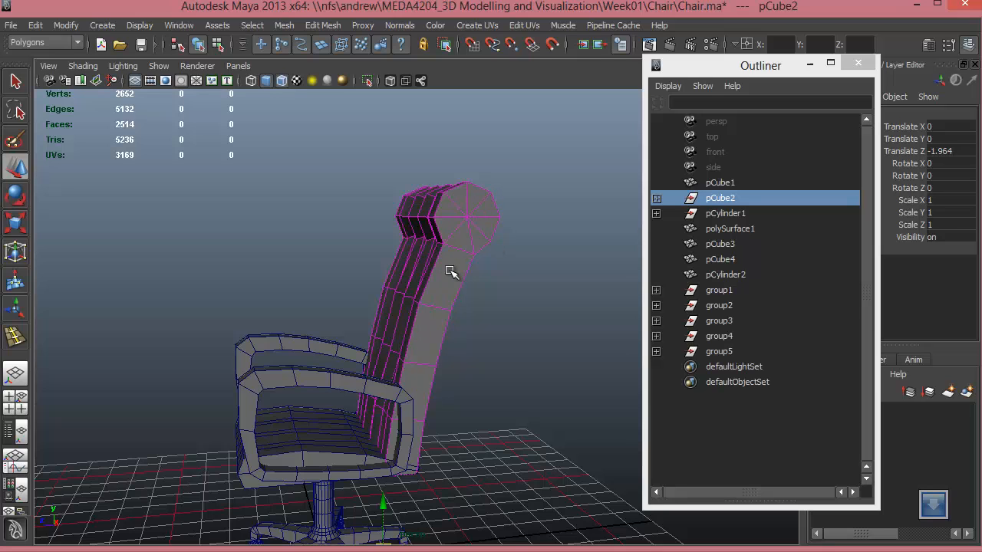
pyautogui.keyDown('alt'); pyautogui.moveTo(445, 322); pyautogui.dragTo(517, 353); pyautogui.keyUp('alt')
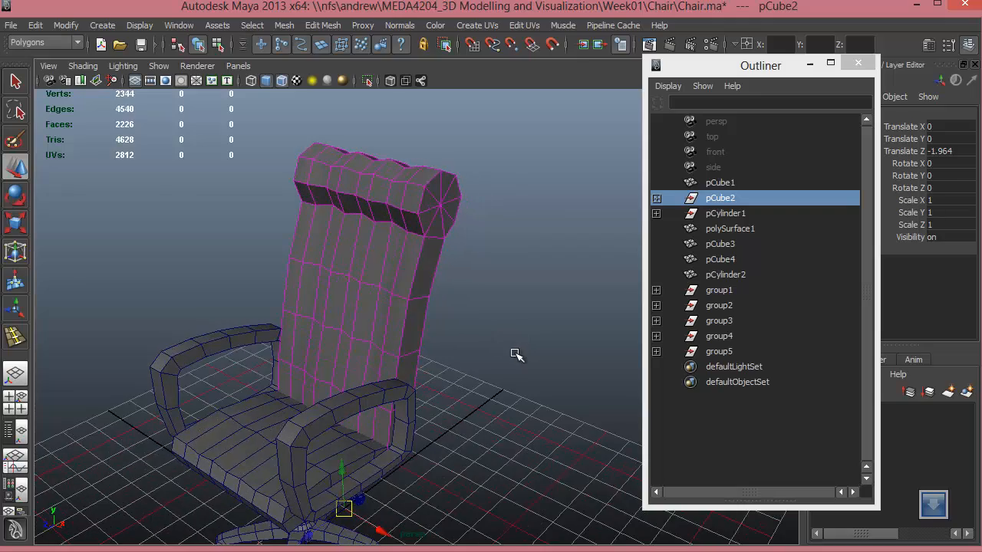
pyautogui.keyDown('alt'); pyautogui.moveTo(519, 350); pyautogui.dragTo(550, 319, button='middle'); pyautogui.keyUp('alt')
pyautogui.keyDown('alt'); pyautogui.moveTo(550, 319); pyautogui.dragTo(491, 368, button='right'); pyautogui.keyUp('alt')
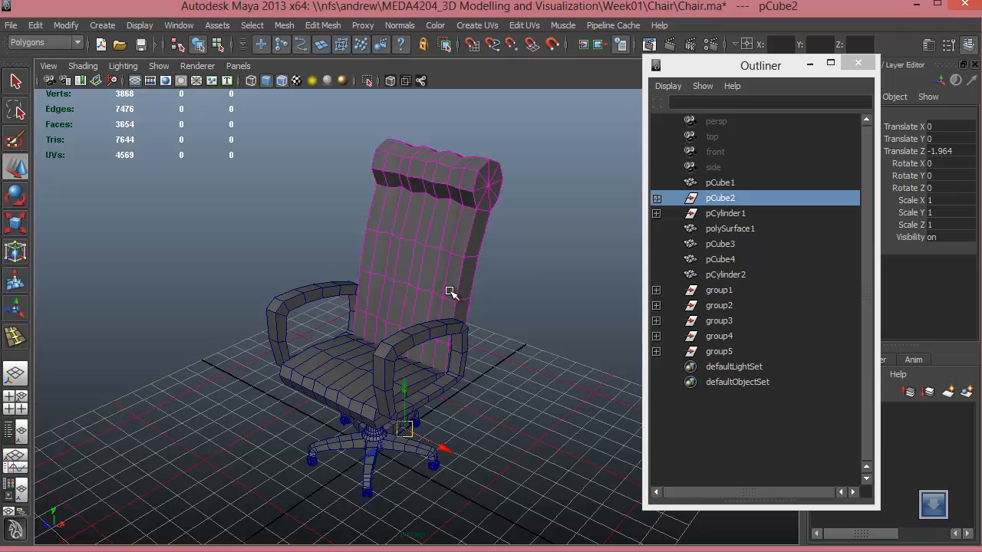
pyautogui.keyDown('alt'); pyautogui.moveTo(484, 290); pyautogui.dragTo(499, 208); pyautogui.keyUp('alt')
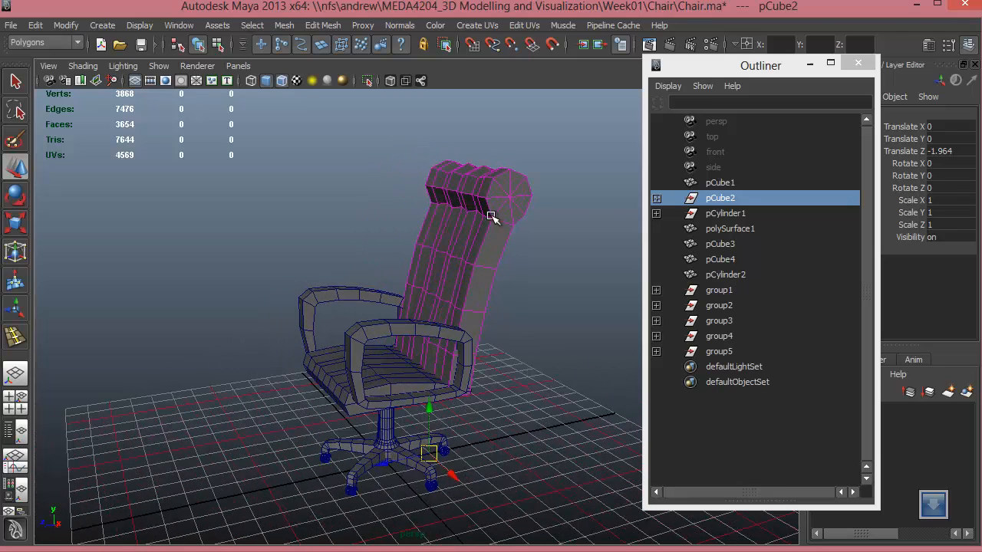
pyautogui.keyDown('alt'); pyautogui.moveTo(516, 261); pyautogui.dragTo(504, 245); pyautogui.keyUp('alt')
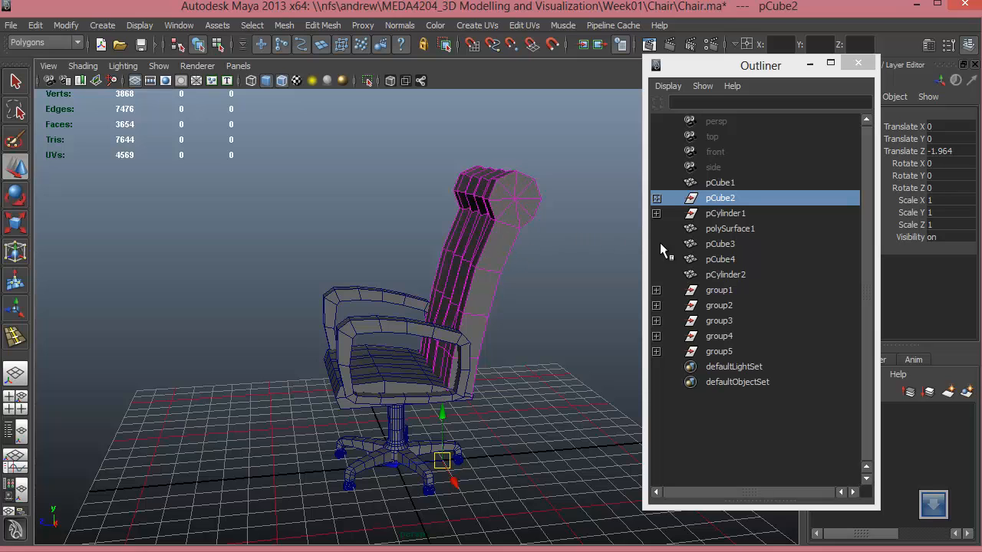
# Step: Compare the backrest polySurface1 with the leftover pCube2 and pCylinder1 nodes by selecting them alternately
pyautogui.click(743, 230)
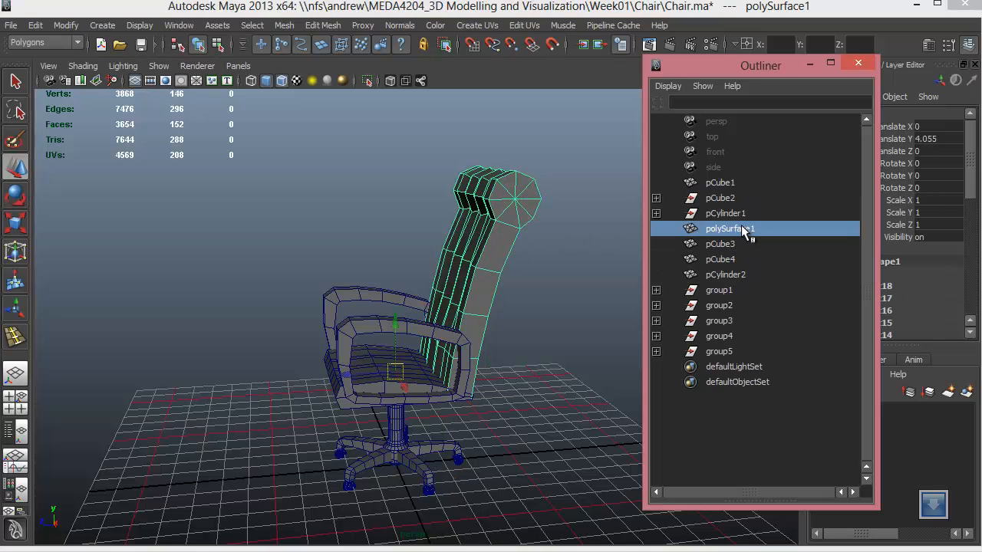
pyautogui.click(722, 198)
pyautogui.click(721, 212)
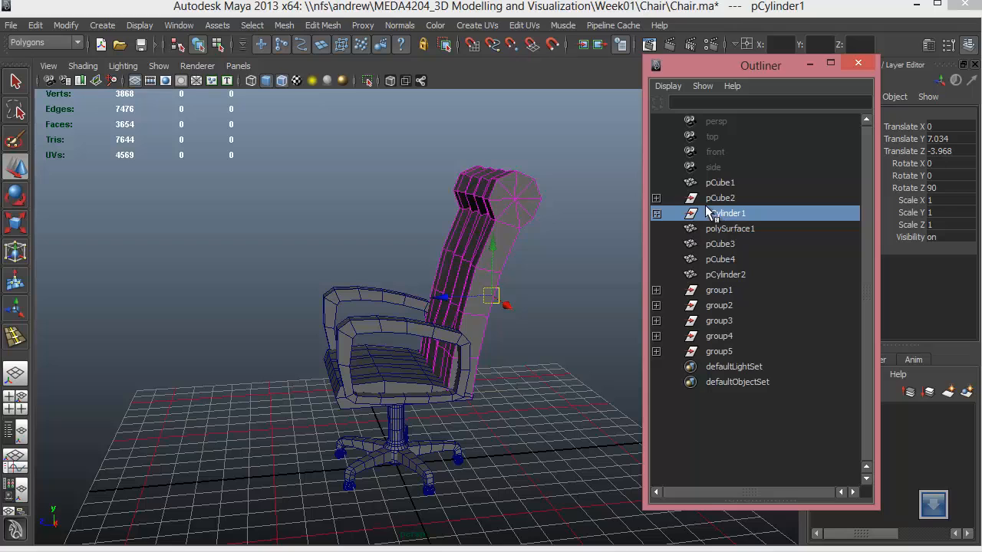
pyautogui.click(717, 201)
pyautogui.click(718, 212)
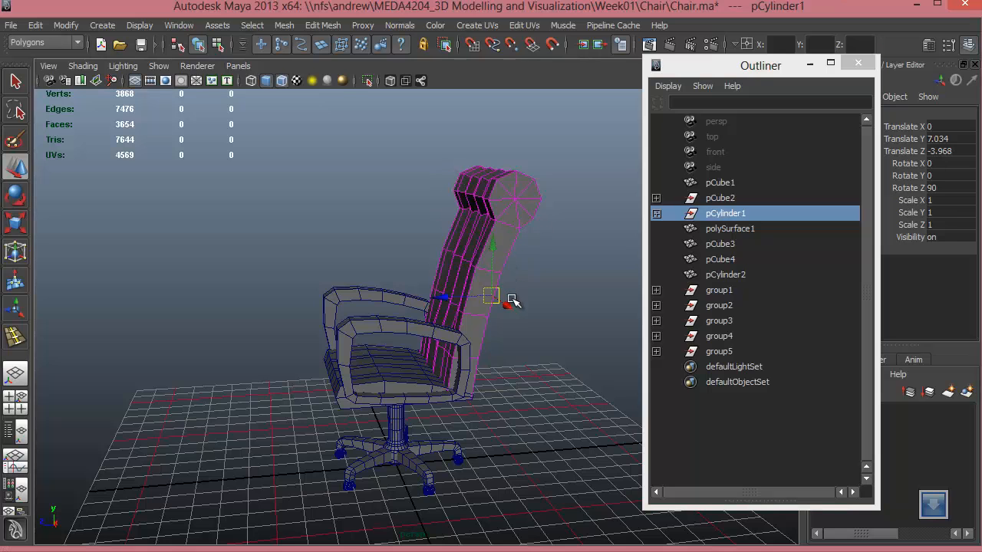
pyautogui.keyDown('alt'); pyautogui.moveTo(508, 296); pyautogui.dragTo(519, 276); pyautogui.keyUp('alt')
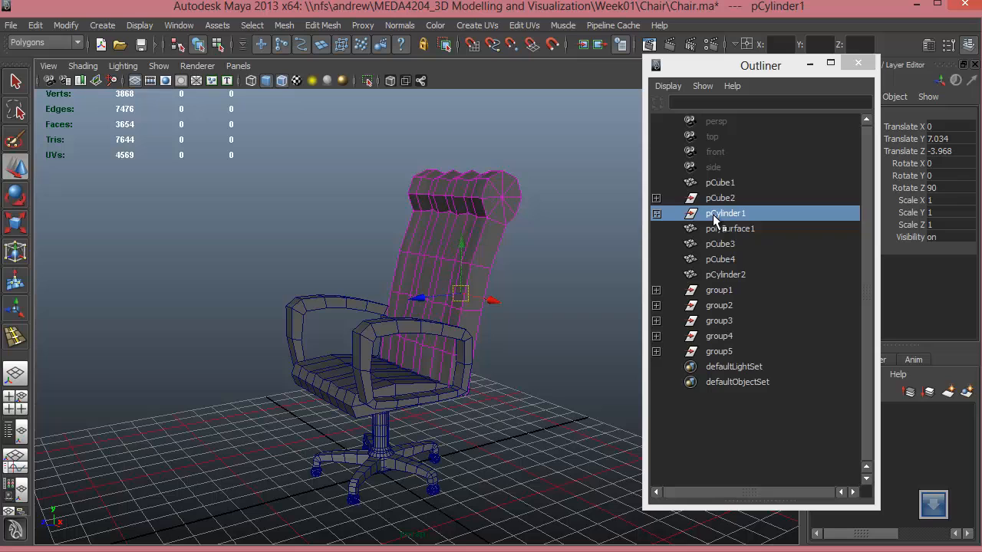
# Step: Delete the construction history of the chair backrest, polySurface1
pyautogui.click(708, 230)
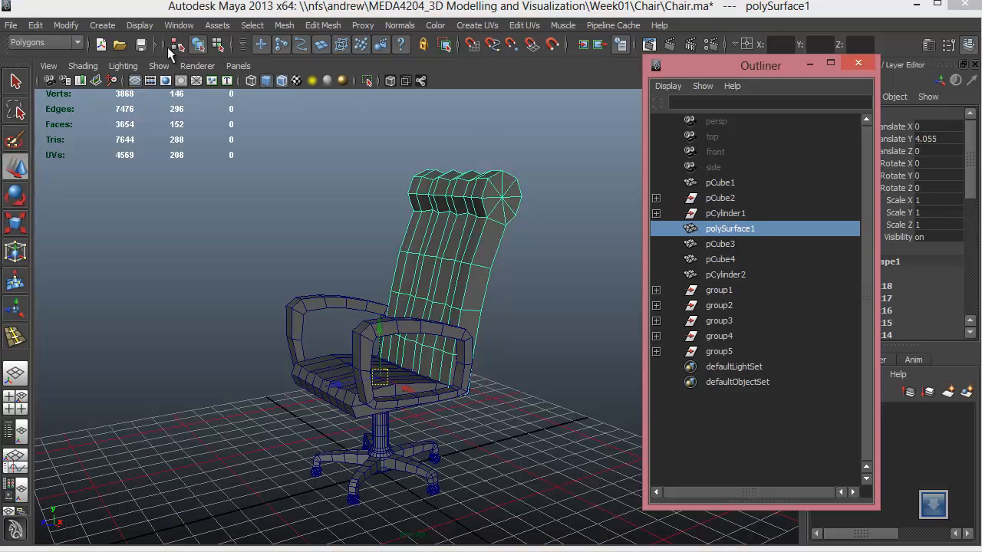
pyautogui.click(42, 24)
pyautogui.moveTo(65, 191)
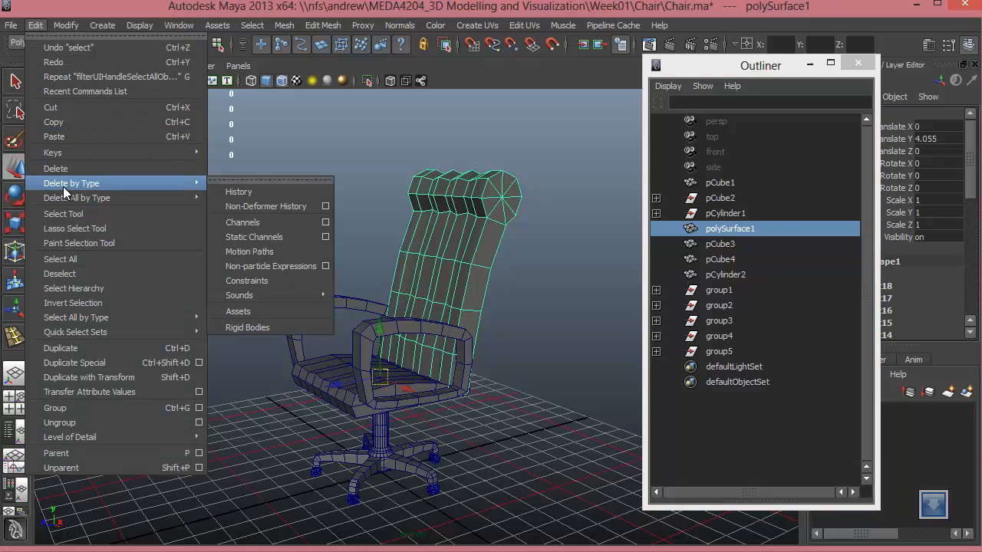
pyautogui.click(256, 193)
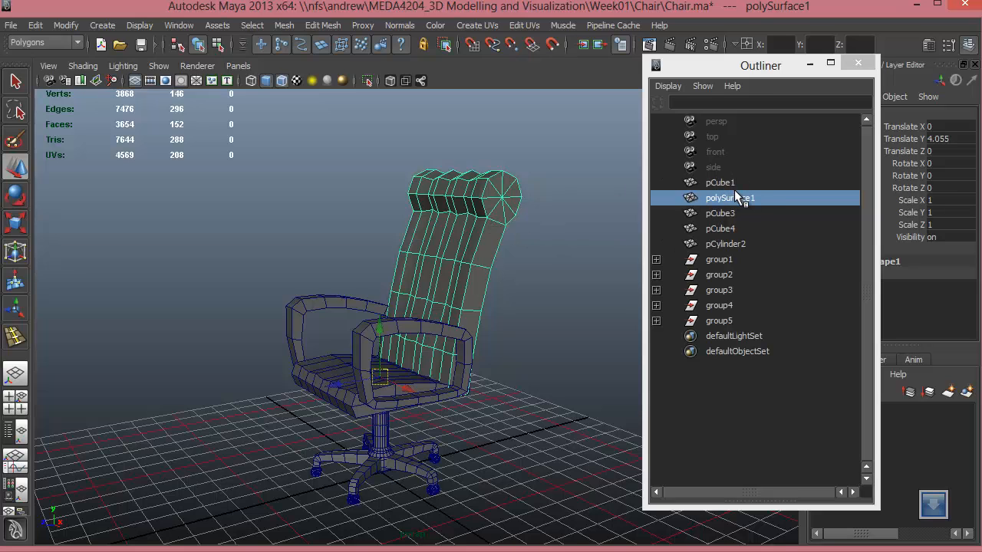
# Step: Delete the construction history of every object in the chair scene at once
pyautogui.keyDown('alt'); pyautogui.moveTo(476, 377); pyautogui.dragTo(389, 338, button='middle'); pyautogui.keyUp('alt')
pyautogui.keyDown('alt'); pyautogui.moveTo(388, 337); pyautogui.dragTo(430, 311); pyautogui.keyUp('alt')
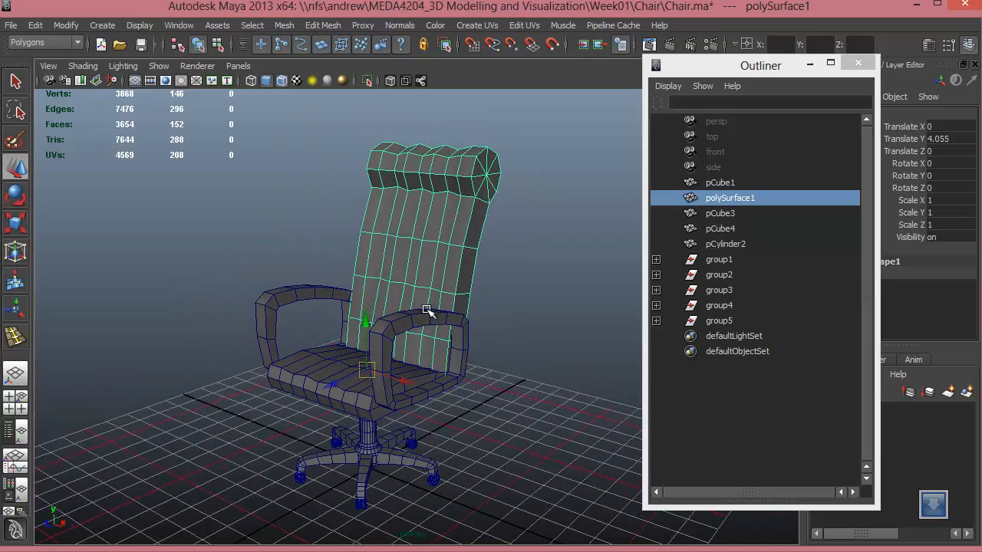
pyautogui.click(35, 25)
pyautogui.moveTo(74, 199)
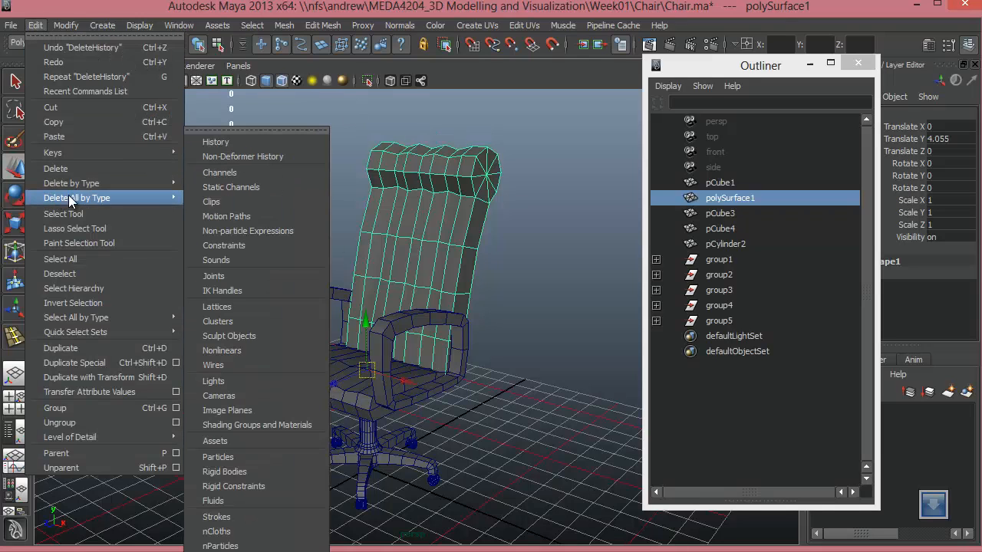
pyautogui.click(239, 143)
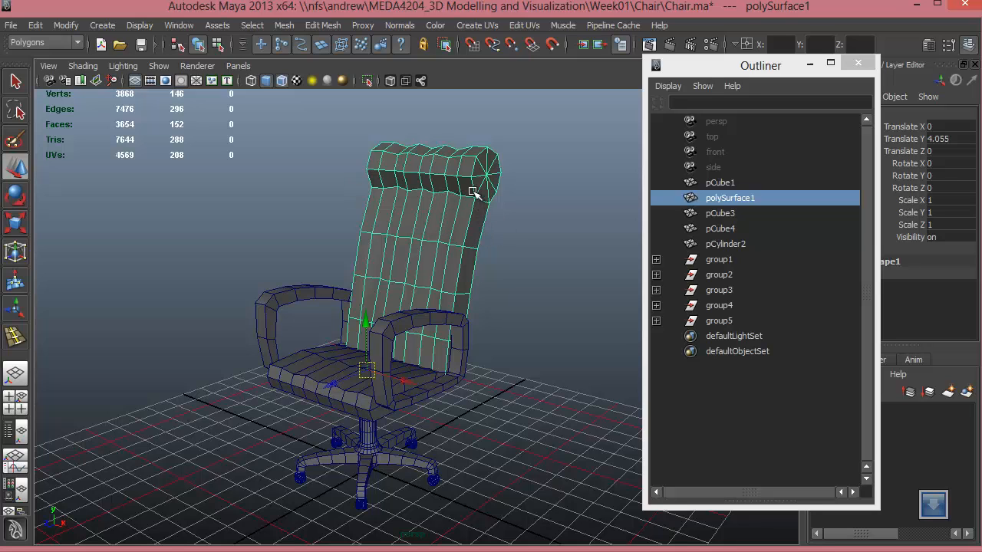
pyautogui.click(284, 25)
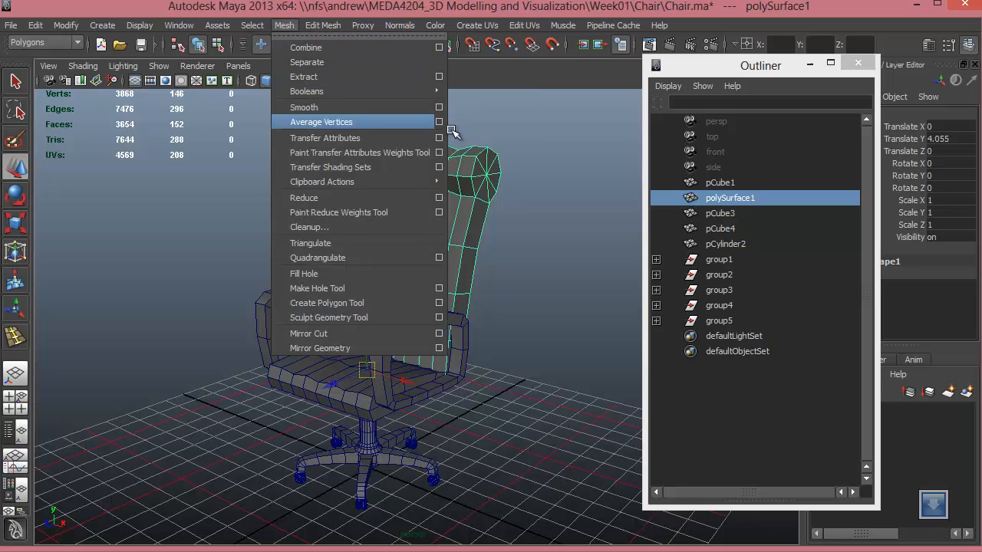
pyautogui.click(513, 242)
pyautogui.click(460, 220)
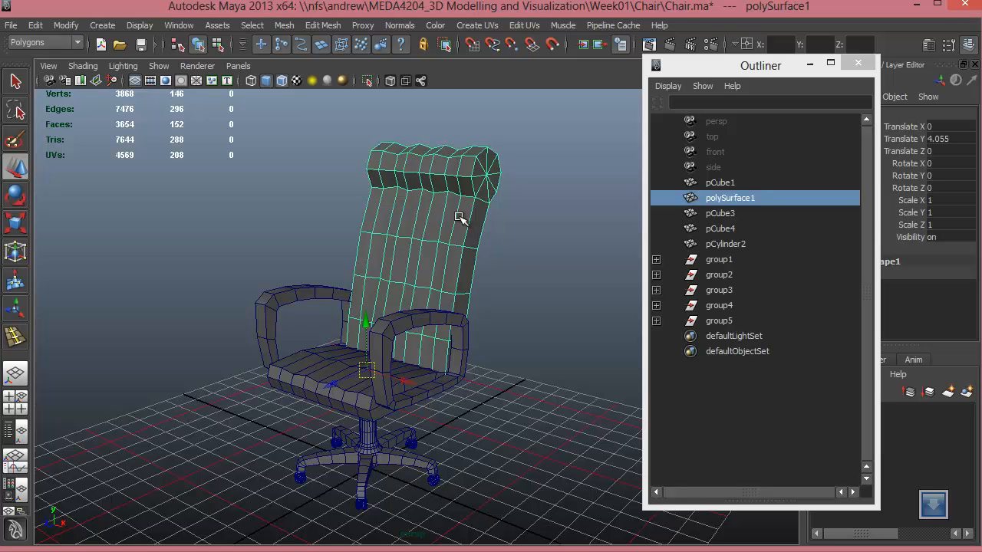
# Step: Select pCube3, pCube4, pCylinder2 and pCube1 in the Outliner to identify which chair part each one represents
pyautogui.keyDown('alt'); pyautogui.moveTo(487, 365); pyautogui.dragTo(525, 340); pyautogui.keyUp('alt')
pyautogui.click(733, 213)
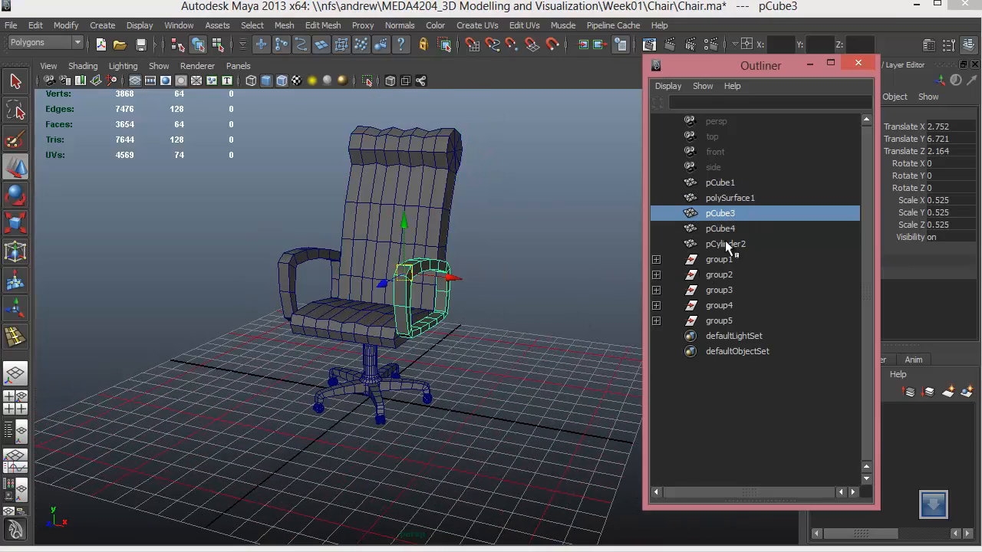
pyautogui.click(723, 228)
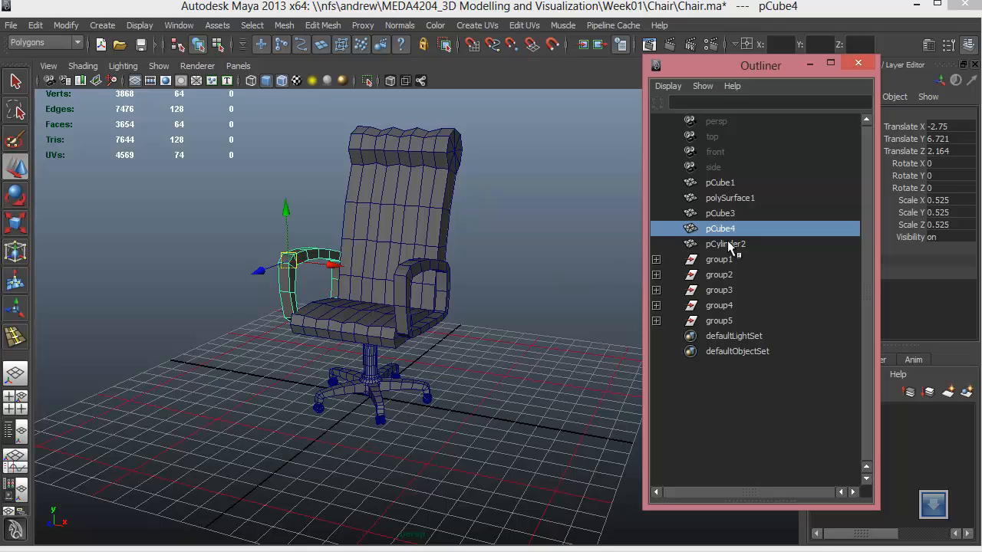
pyautogui.click(726, 244)
pyautogui.keyDown('alt'); pyautogui.moveTo(500, 335); pyautogui.dragTo(688, 277); pyautogui.keyUp('alt')
pyautogui.click(729, 213)
pyautogui.click(726, 186)
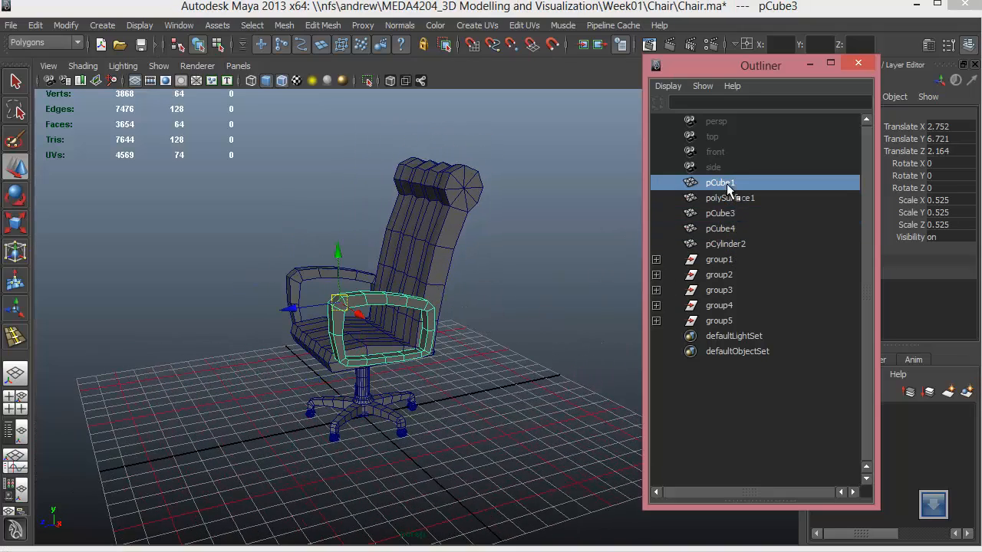
pyautogui.keyDown('alt'); pyautogui.moveTo(484, 330); pyautogui.dragTo(550, 333); pyautogui.keyUp('alt')
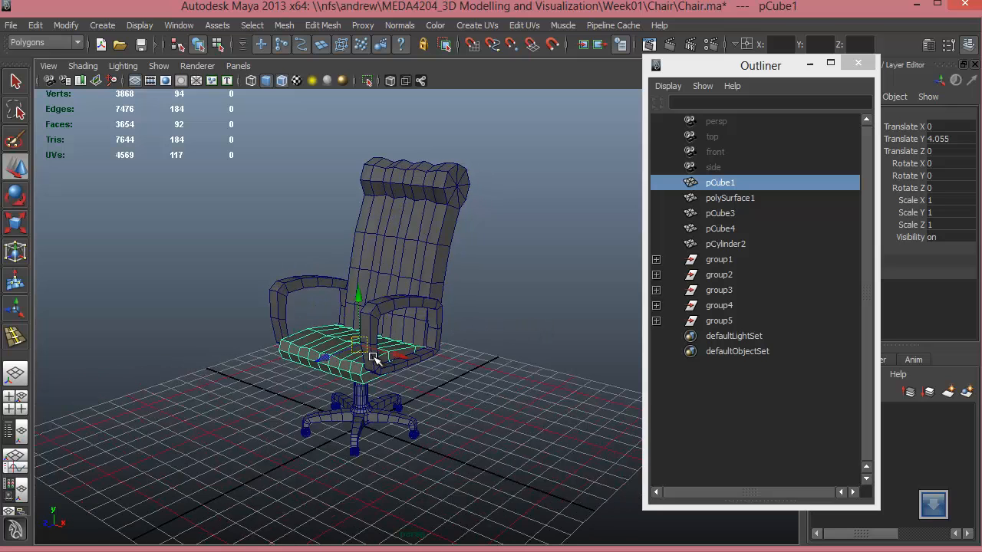
pyautogui.keyDown('alt'); pyautogui.moveTo(366, 366); pyautogui.dragTo(339, 312, button='middle'); pyautogui.keyUp('alt')
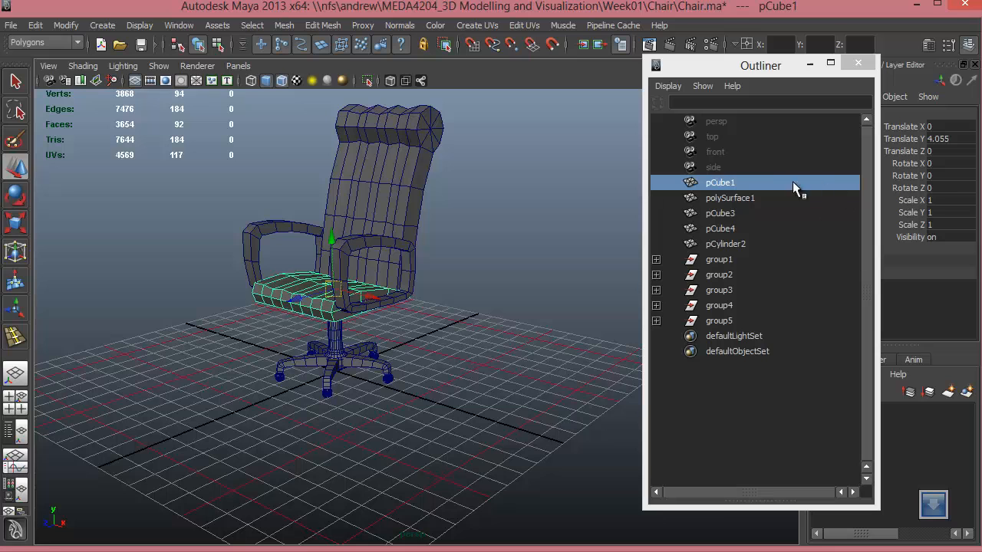
pyautogui.keyDown('alt'); pyautogui.moveTo(482, 313); pyautogui.dragTo(530, 316); pyautogui.keyUp('alt')
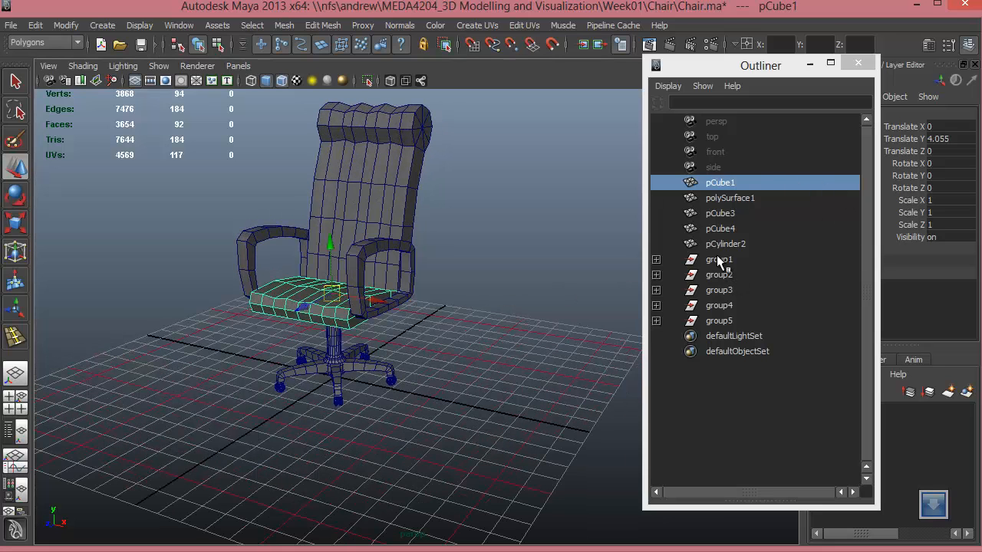
# Step: Check which chair parts group1 to group5 contain and inspect each child object inside group1
pyautogui.moveTo(717, 254); pyautogui.dragTo(727, 323)
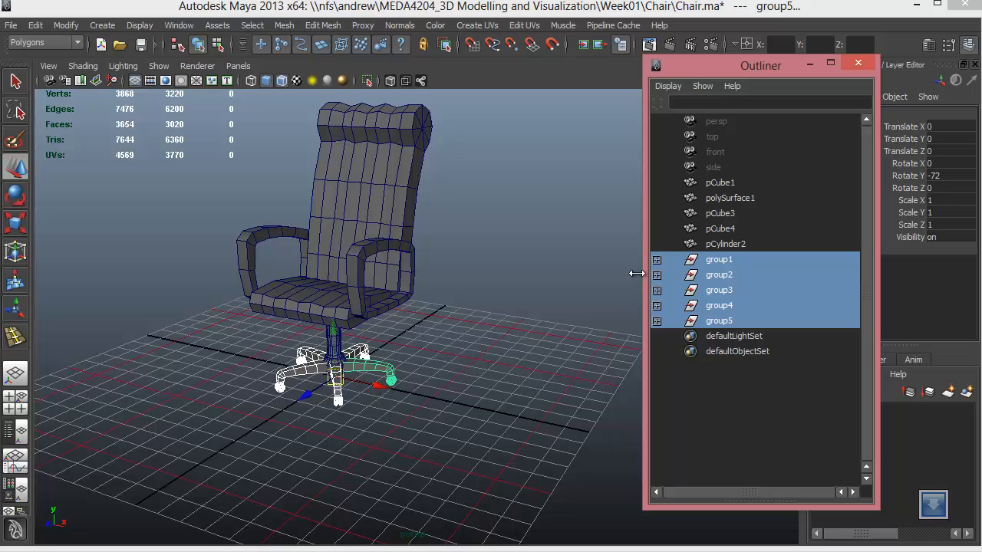
pyautogui.click(656, 259)
pyautogui.click(735, 276)
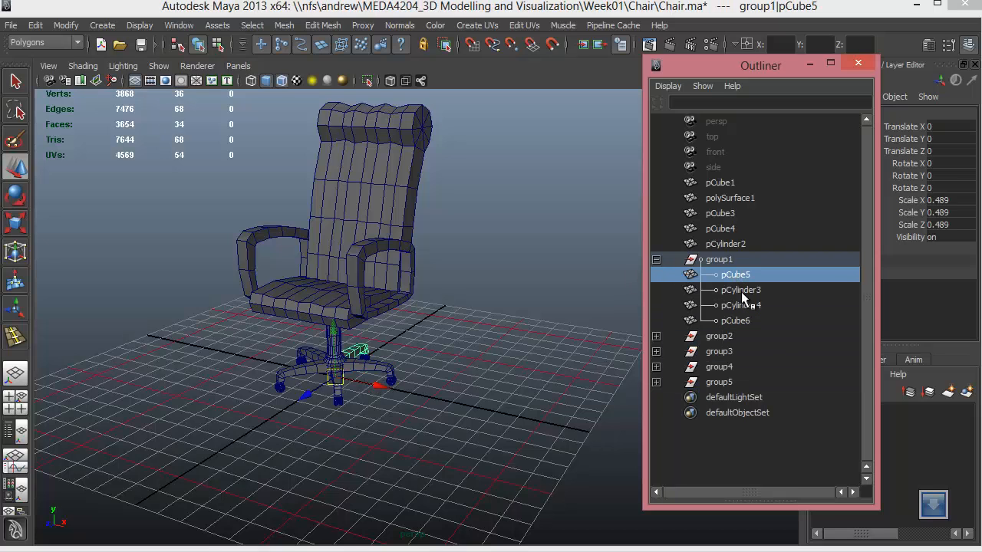
pyautogui.click(741, 292)
pyautogui.click(742, 305)
pyautogui.click(740, 317)
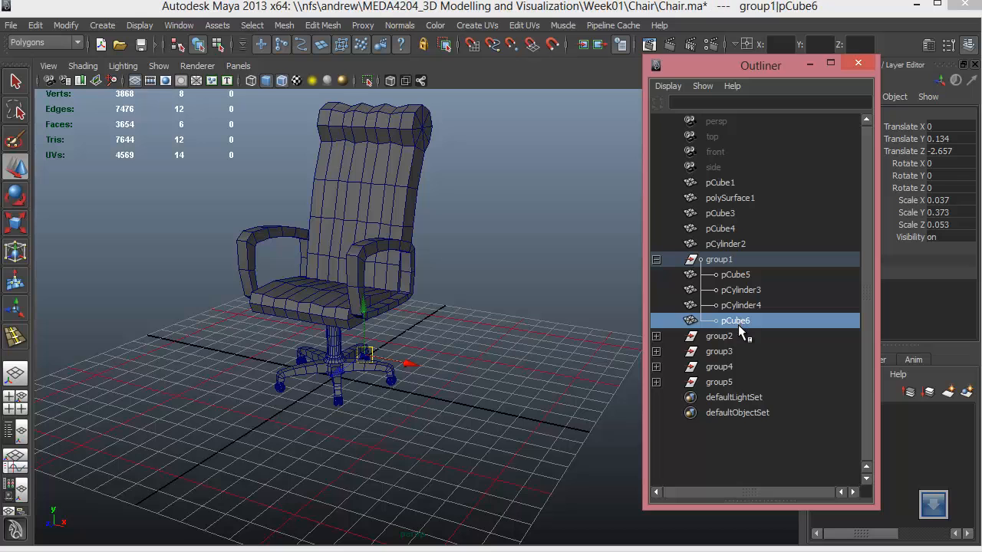
pyautogui.click(657, 259)
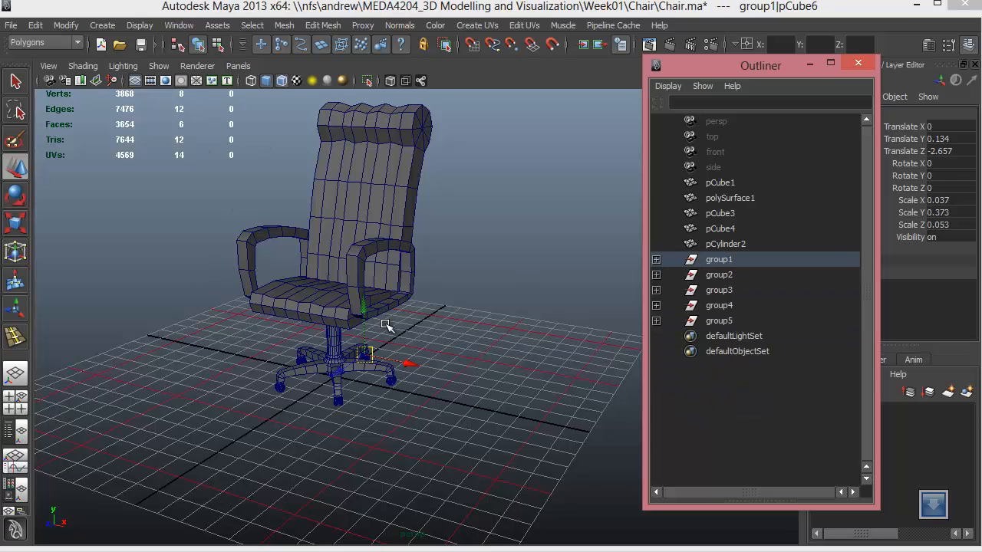
# Step: Combine group1 through group5 of the chair base under one parent group and check its contents
pyautogui.keyDown('alt'); pyautogui.moveTo(478, 353); pyautogui.dragTo(496, 398, button='middle'); pyautogui.keyUp('alt')
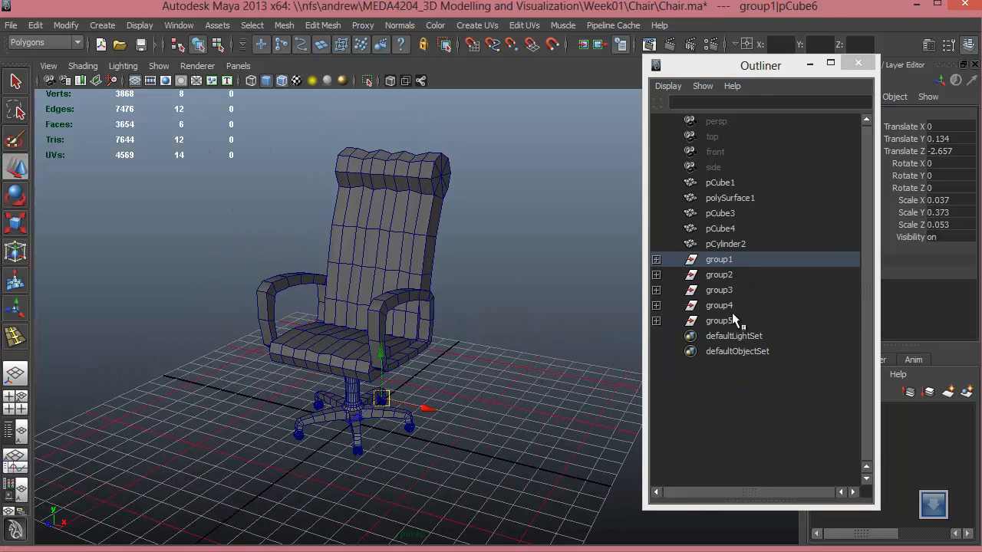
pyautogui.click(730, 317)
pyautogui.click(734, 261)
pyautogui.moveTo(734, 263); pyautogui.dragTo(739, 322)
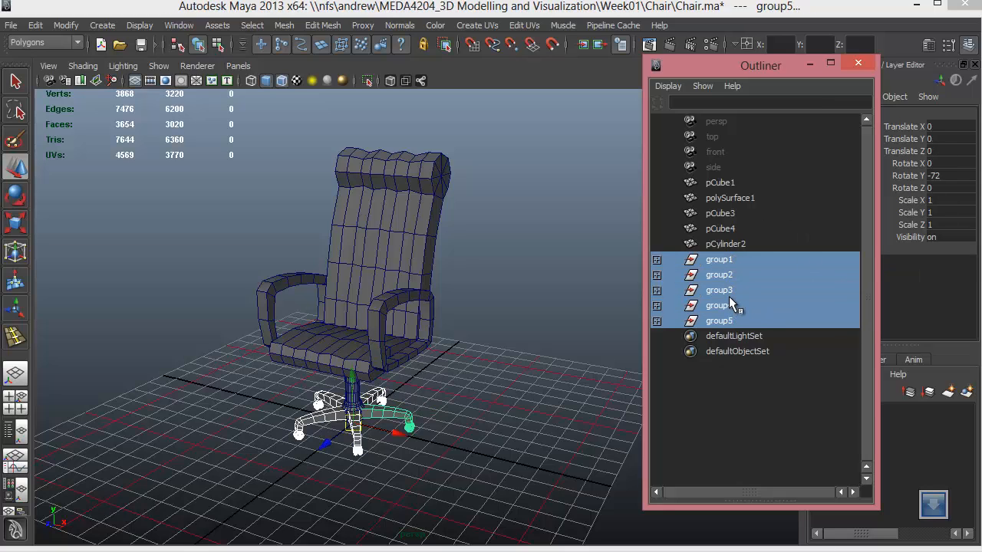
pyautogui.hotkey('ctrl', 'g')
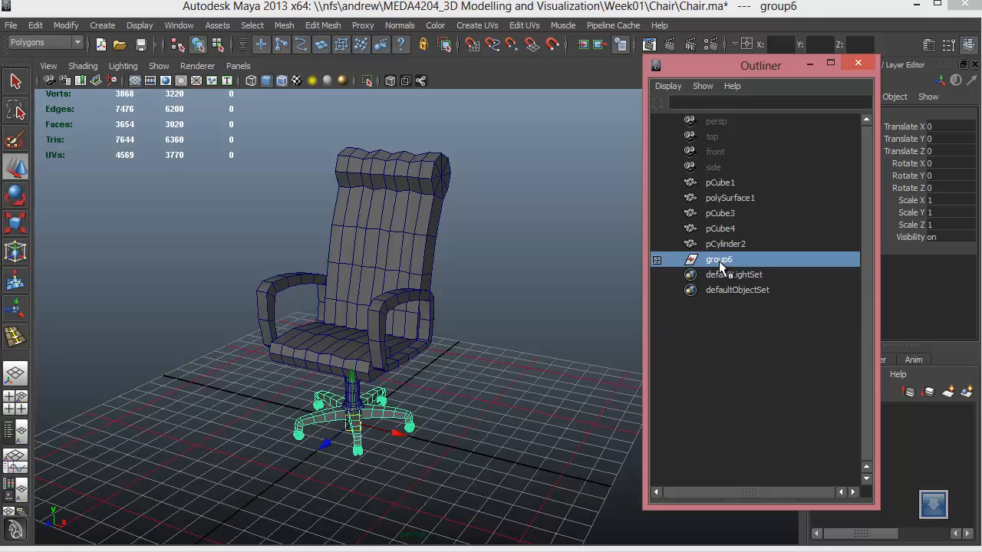
pyautogui.click(657, 261)
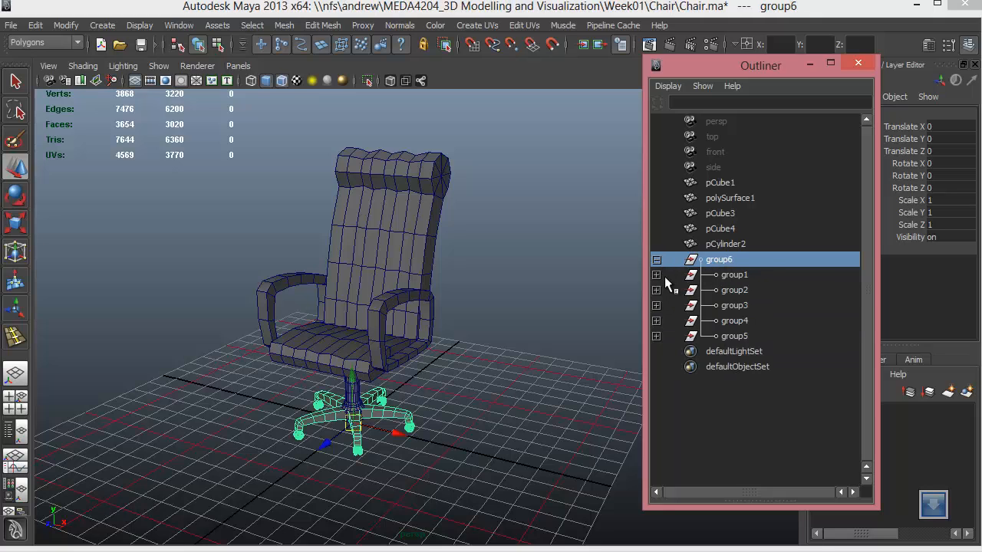
pyautogui.click(657, 260)
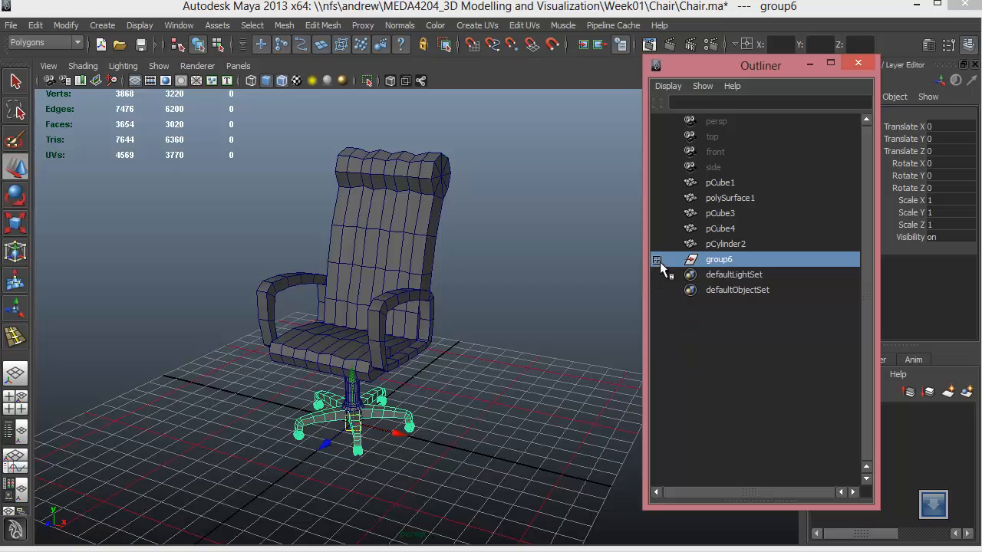
# Step: Rename the parent group of the five chair base groups as legs
pyautogui.doubleClick(736, 259)
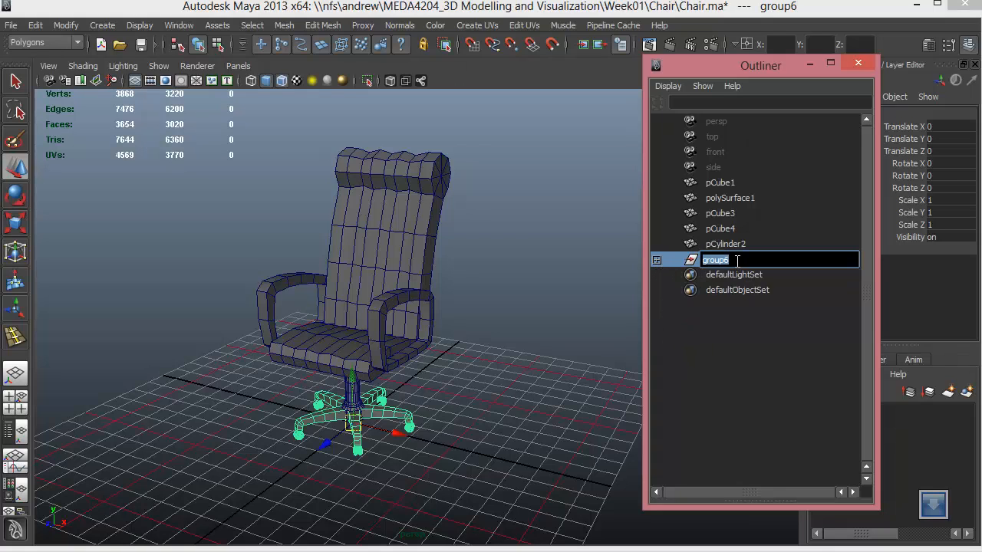
pyautogui.press('BackSpace')
pyautogui.write('legs')
pyautogui.press('Return')
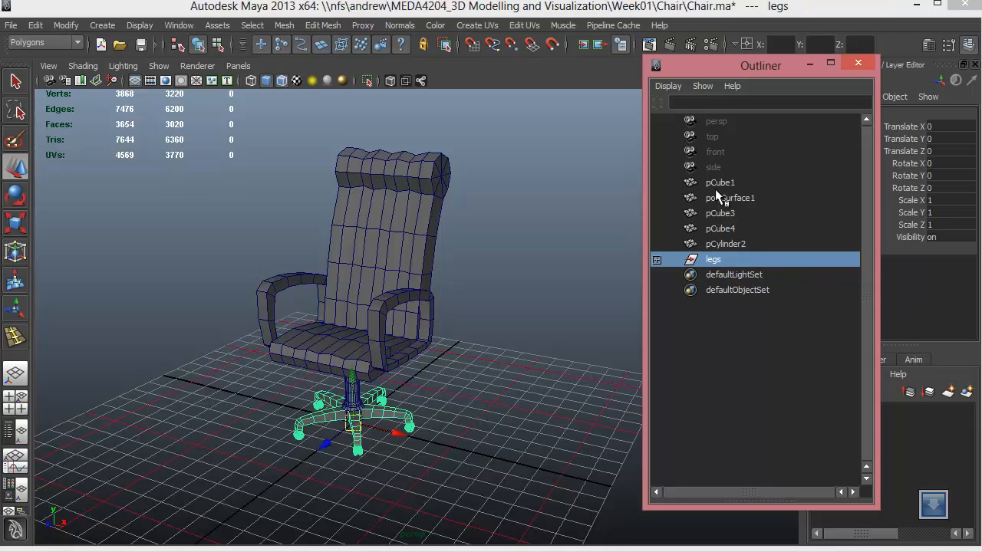
# Step: Group all chair parts together with the legs group and name the new group chair01
pyautogui.moveTo(717, 181); pyautogui.dragTo(725, 255)
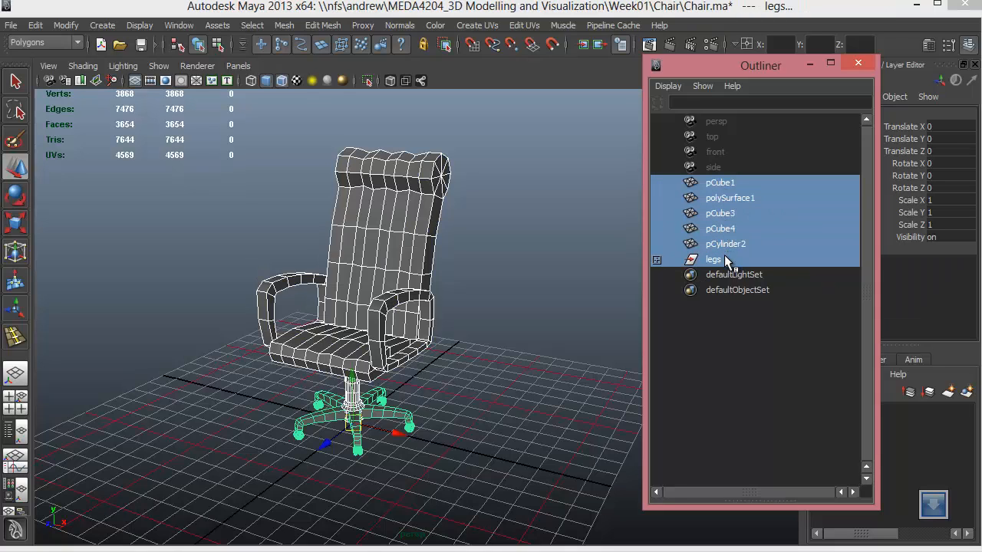
pyautogui.hotkey('ctrl', 'g')
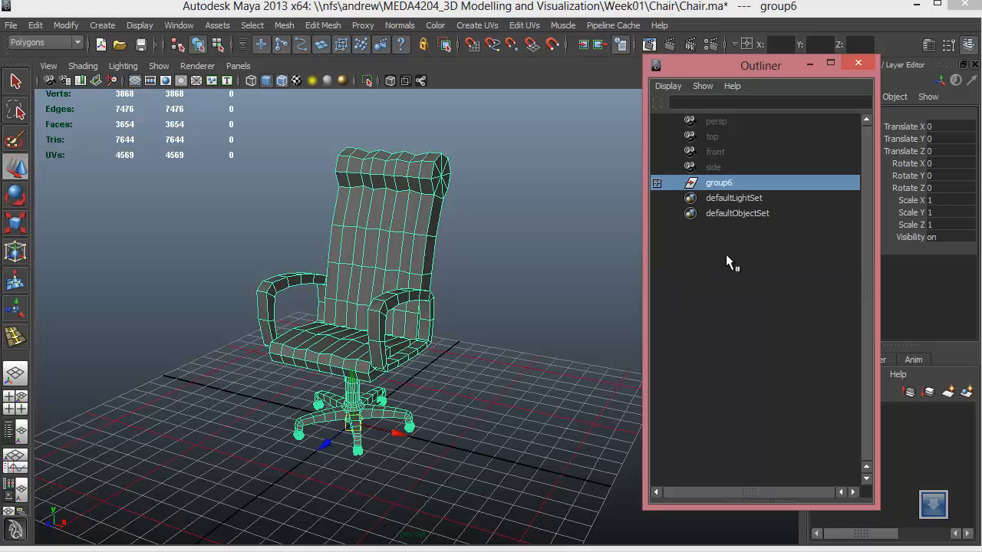
pyautogui.doubleClick(712, 182)
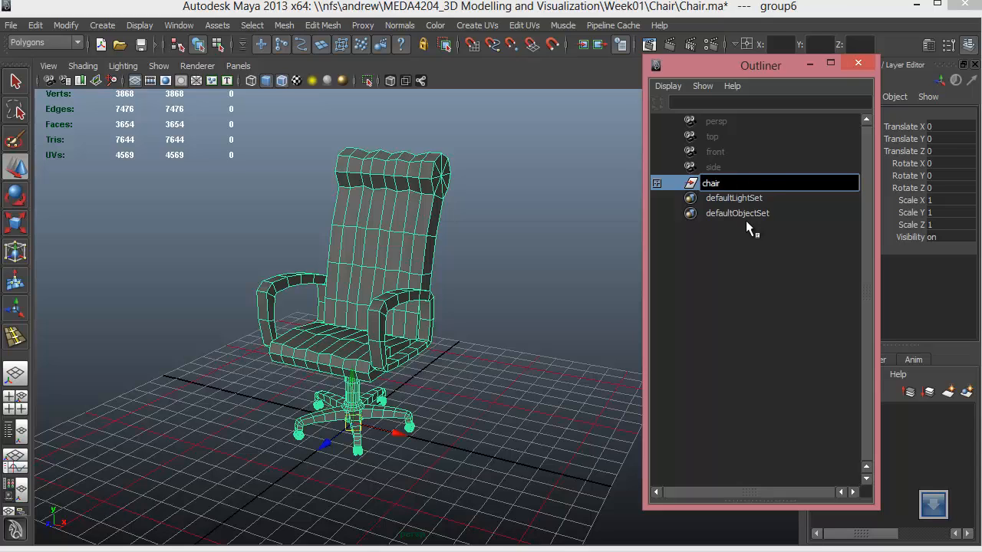
pyautogui.write('01')
pyautogui.press('Return')
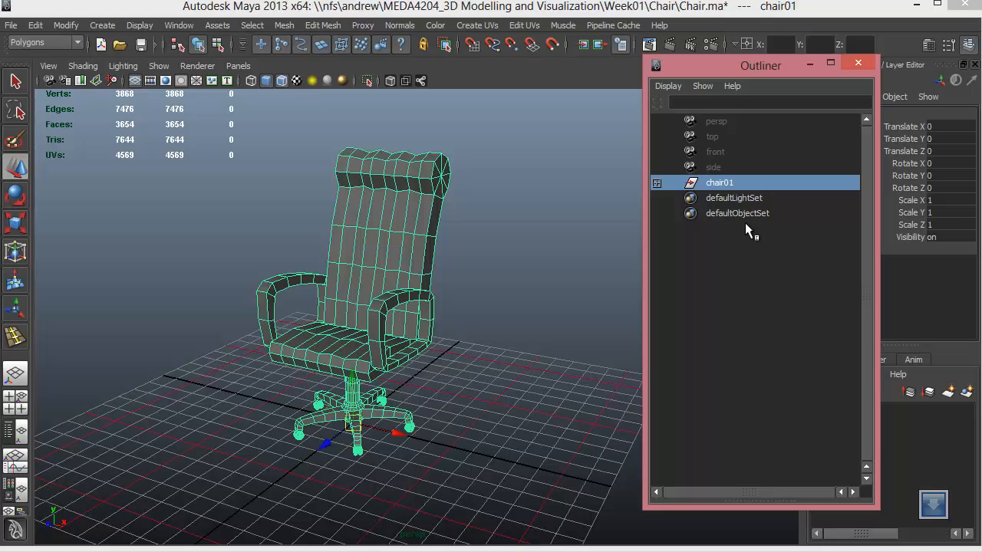
# Step: Move chair01 back off the grid along the Z axis to about -21.436
pyautogui.keyDown('alt'); pyautogui.moveTo(454, 260); pyautogui.dragTo(79, 230, button='right'); pyautogui.keyUp('alt')
pyautogui.keyDown('alt'); pyautogui.moveTo(289, 356); pyautogui.dragTo(328, 383); pyautogui.keyUp('alt')
pyautogui.keyDown('alt'); pyautogui.moveTo(328, 383); pyautogui.dragTo(425, 392, button='right'); pyautogui.keyUp('alt')
pyautogui.keyDown('alt'); pyautogui.moveTo(425, 392); pyautogui.dragTo(535, 298); pyautogui.keyUp('alt')
pyautogui.keyDown('alt'); pyautogui.moveTo(445, 355); pyautogui.dragTo(466, 319); pyautogui.keyUp('alt')
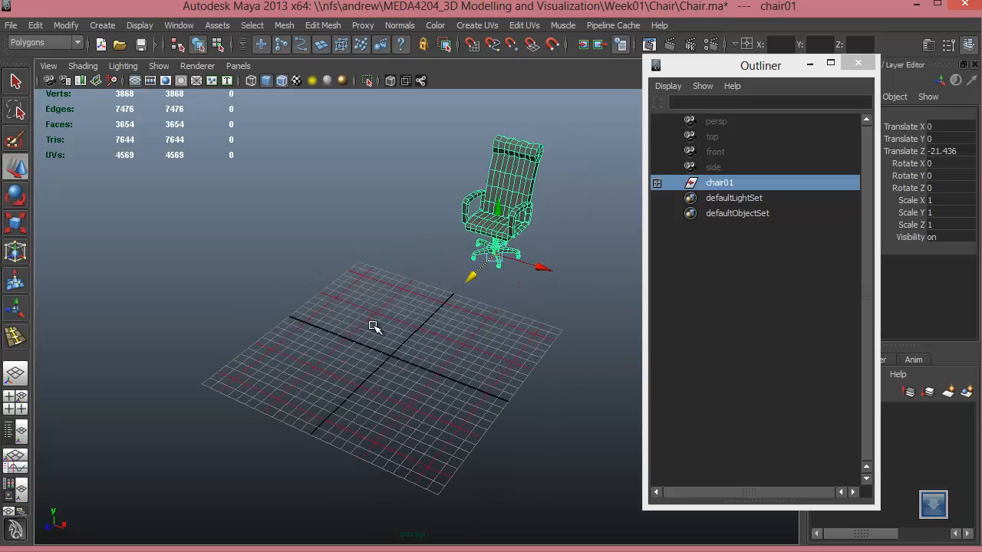
pyautogui.keyDown('alt'); pyautogui.moveTo(486, 417); pyautogui.dragTo(424, 332); pyautogui.keyUp('alt')
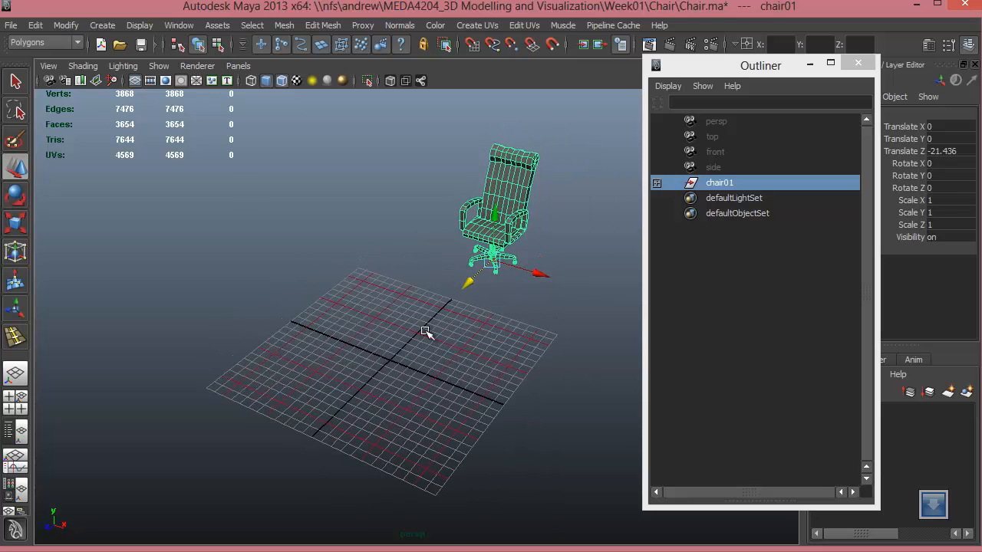
# Step: Create a polygon pipe primitive at the centre of the grid
pyautogui.click(102, 25)
pyautogui.moveTo(120, 63)
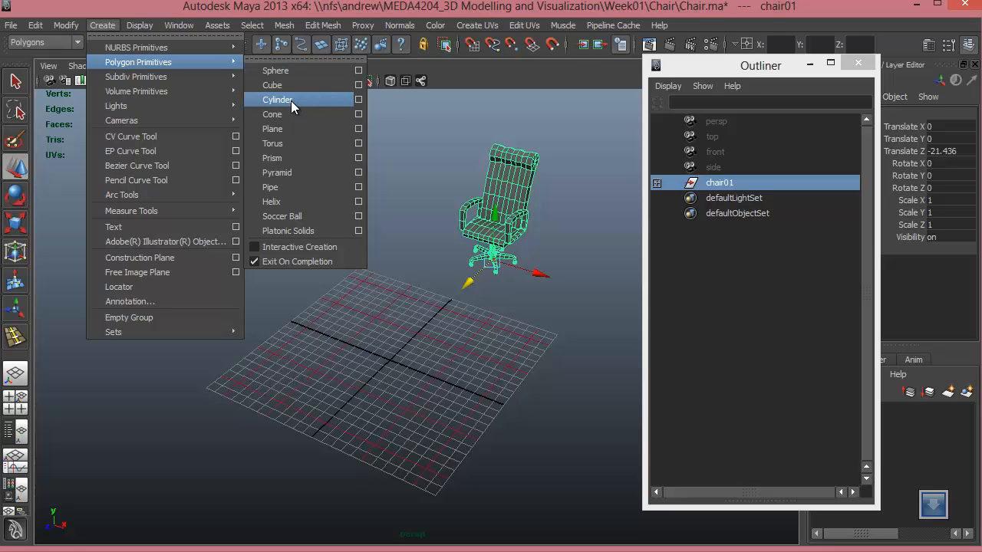
pyautogui.click(280, 187)
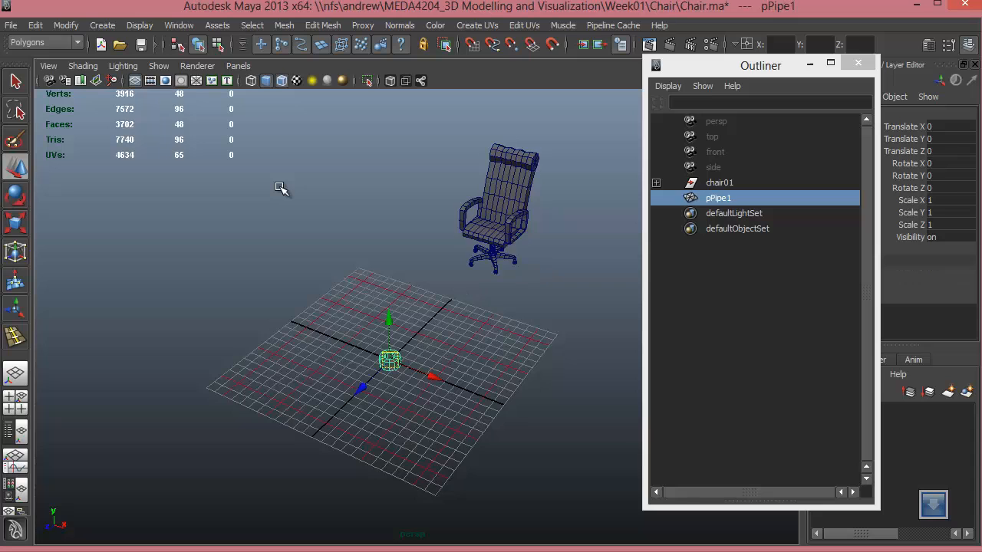
pyautogui.keyDown('alt'); pyautogui.moveTo(412, 361); pyautogui.dragTo(410, 318, button='middle'); pyautogui.keyUp('alt')
pyautogui.keyDown('alt'); pyautogui.moveTo(409, 317); pyautogui.dragTo(660, 407, button='right'); pyautogui.keyUp('alt')
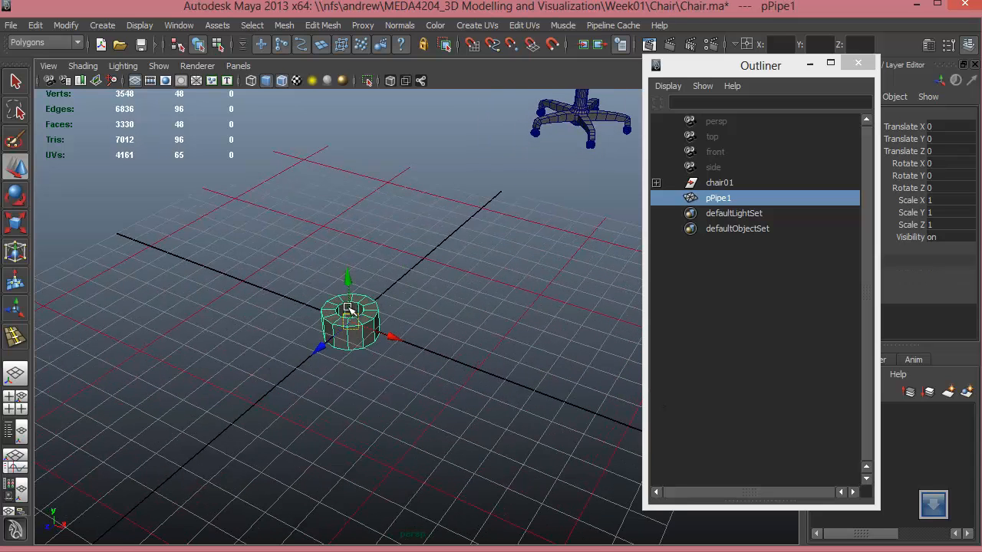
pyautogui.scroll(-3, 358, 323)
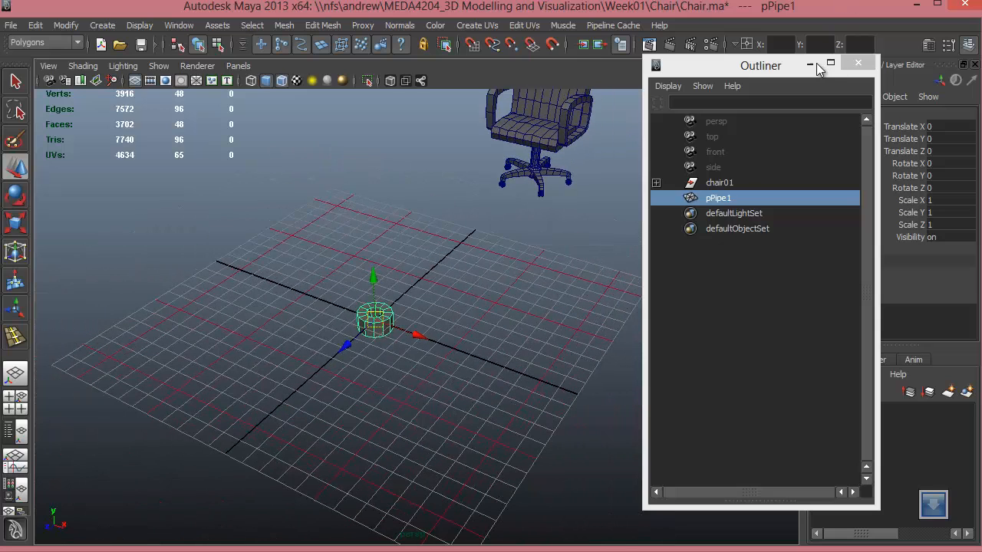
# Step: Minimise the Outliner and increase the pipe's radius to about 7.6 in its polyPipe1 creation settings
pyautogui.click(811, 66)
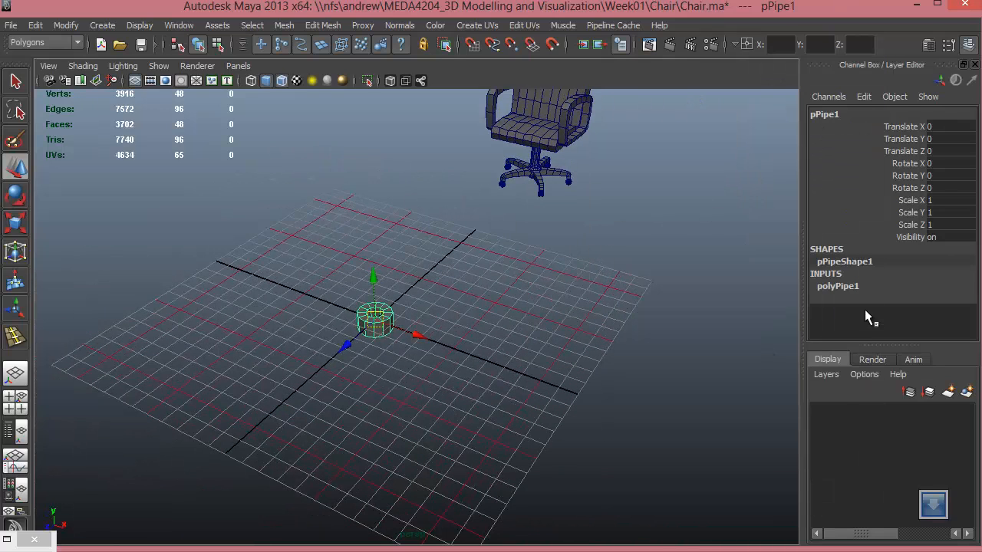
pyautogui.click(840, 286)
pyautogui.scroll(-2, 844, 285)
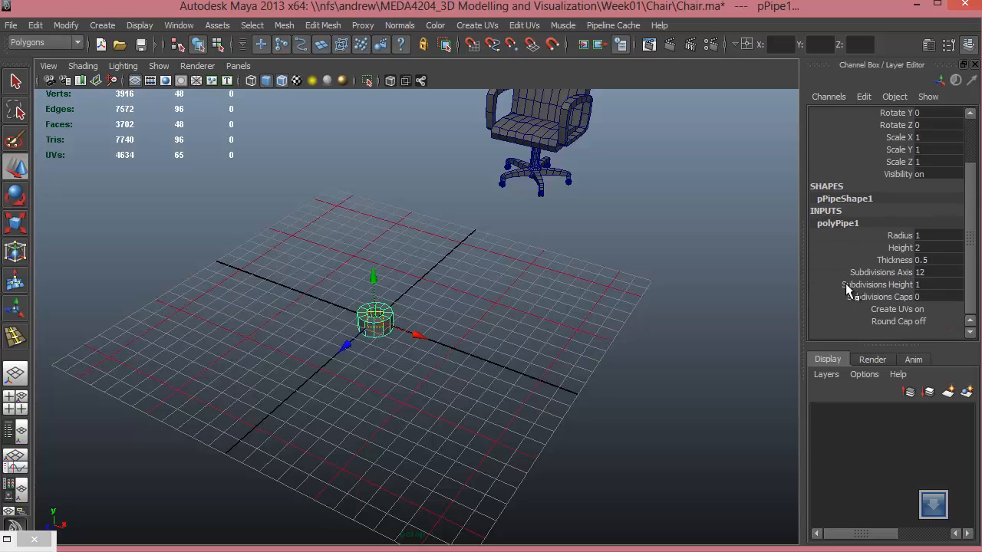
pyautogui.click(902, 236)
pyautogui.moveTo(484, 333); pyautogui.dragTo(550, 333, button='middle')
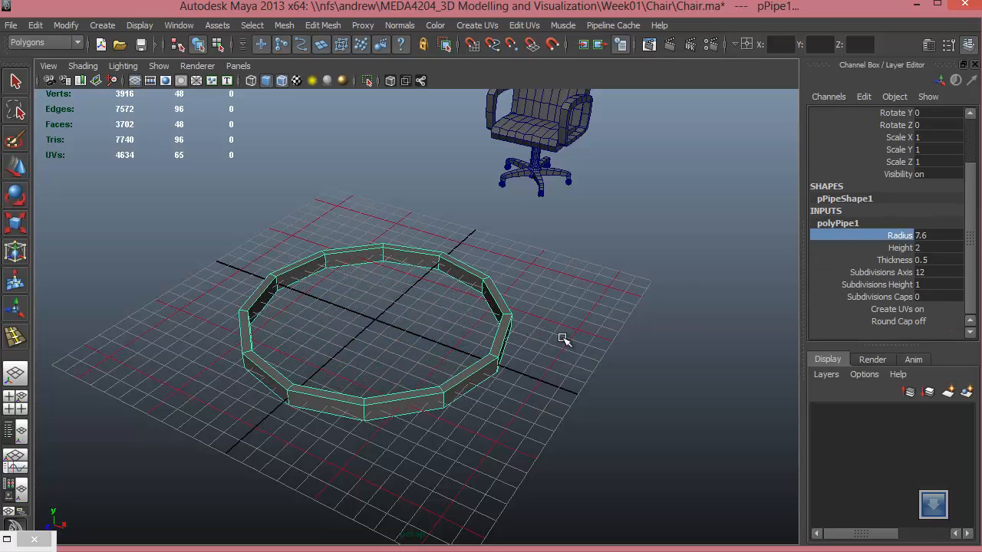
# Step: Undo the last radius change and set the pipe's radius to 20
pyautogui.hotkey('ctrl', 'z')
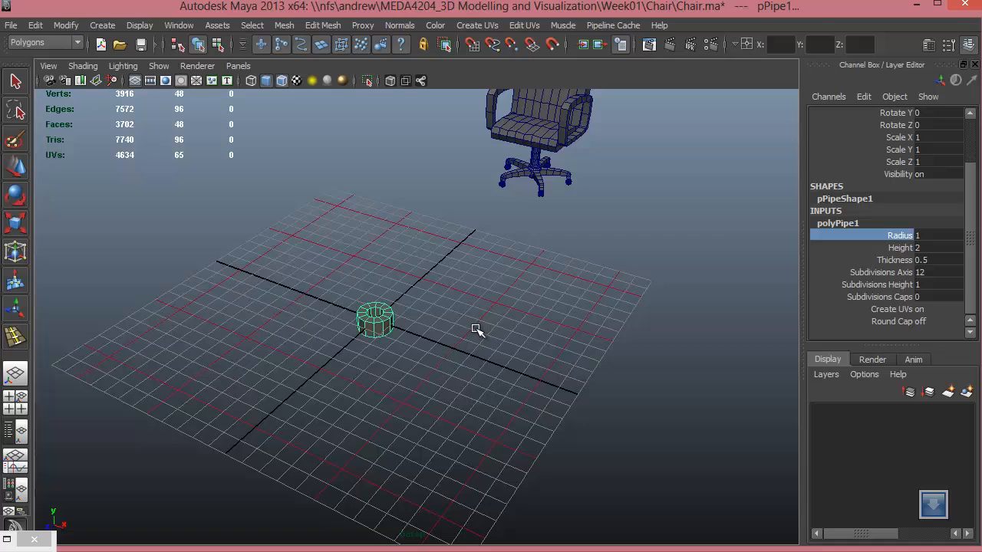
pyautogui.doubleClick(929, 235)
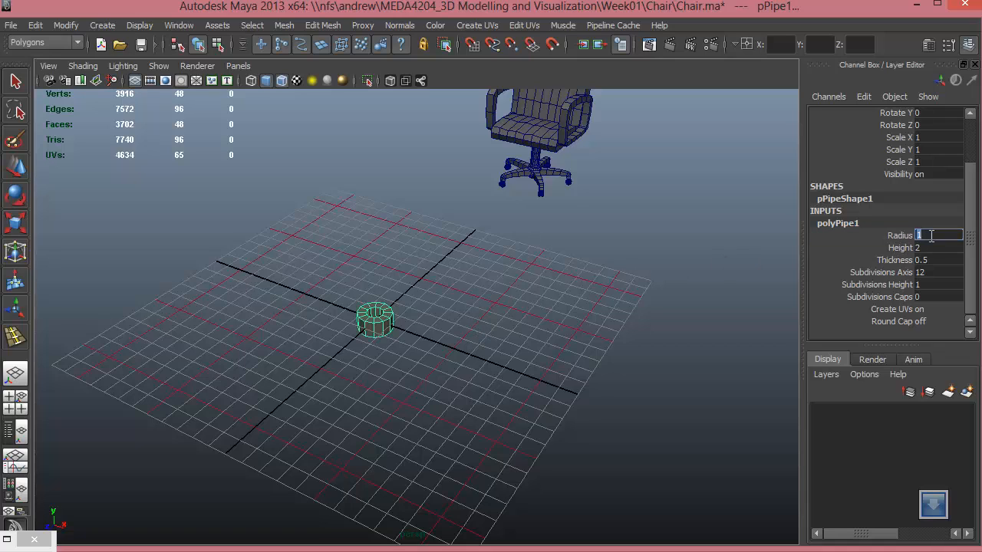
pyautogui.write('20')
pyautogui.press('Return')
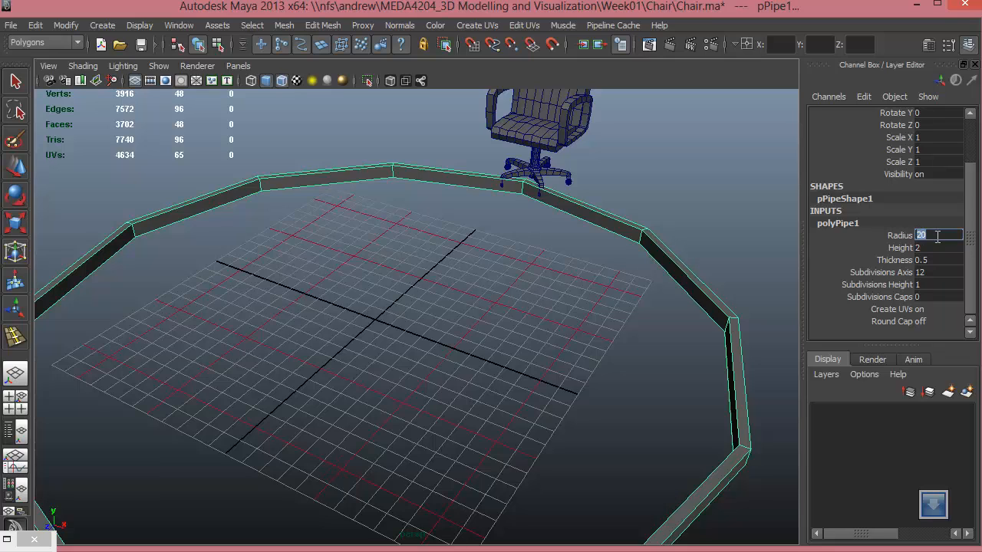
# Step: Reduce the pipe's radius interactively to about 11.9
pyautogui.click(899, 236)
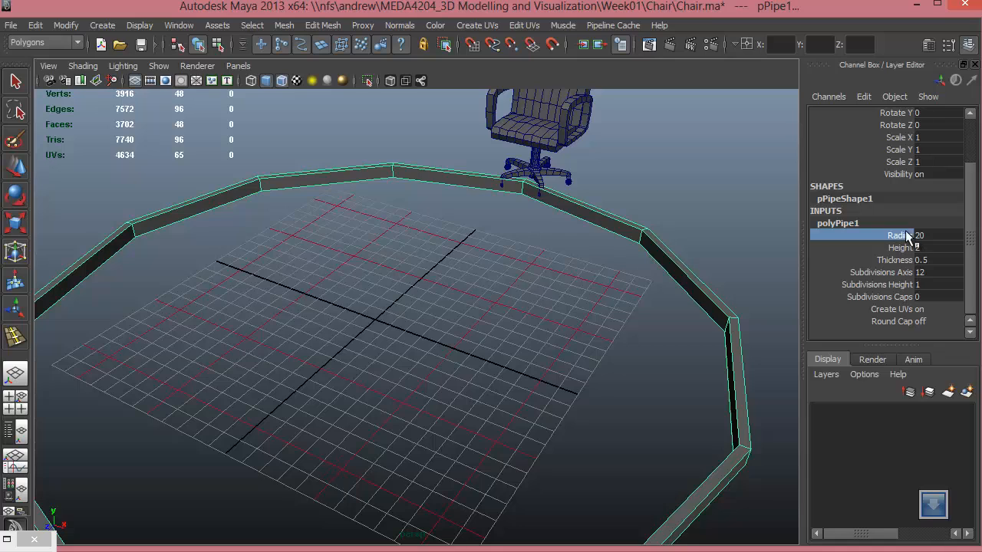
pyautogui.click(900, 248)
pyautogui.click(896, 261)
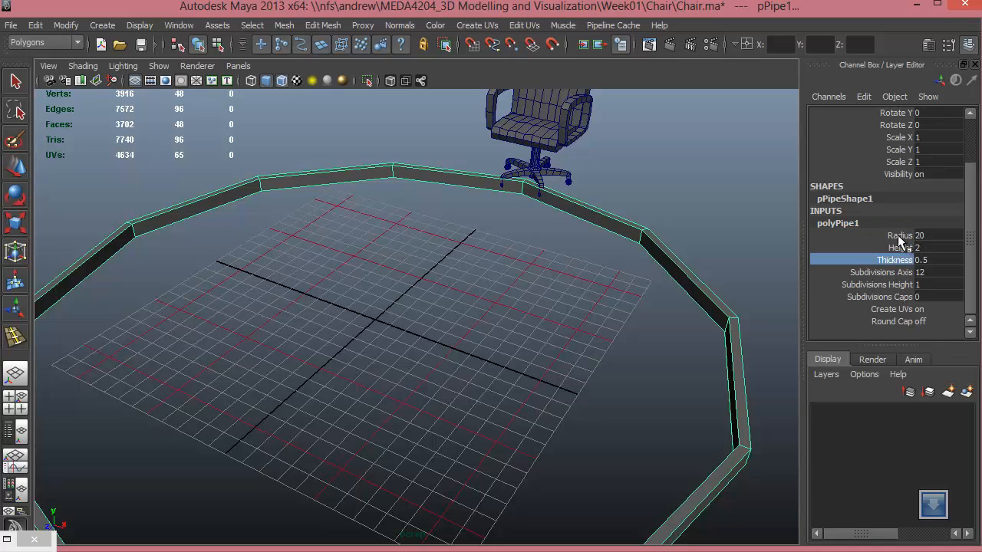
pyautogui.click(899, 236)
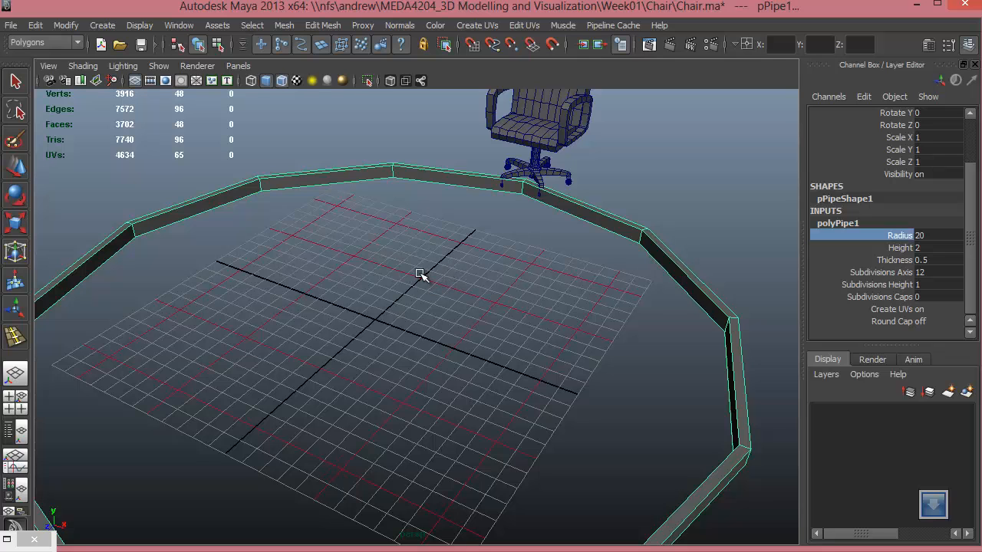
pyautogui.moveTo(420, 273); pyautogui.dragTo(361, 280, button='middle')
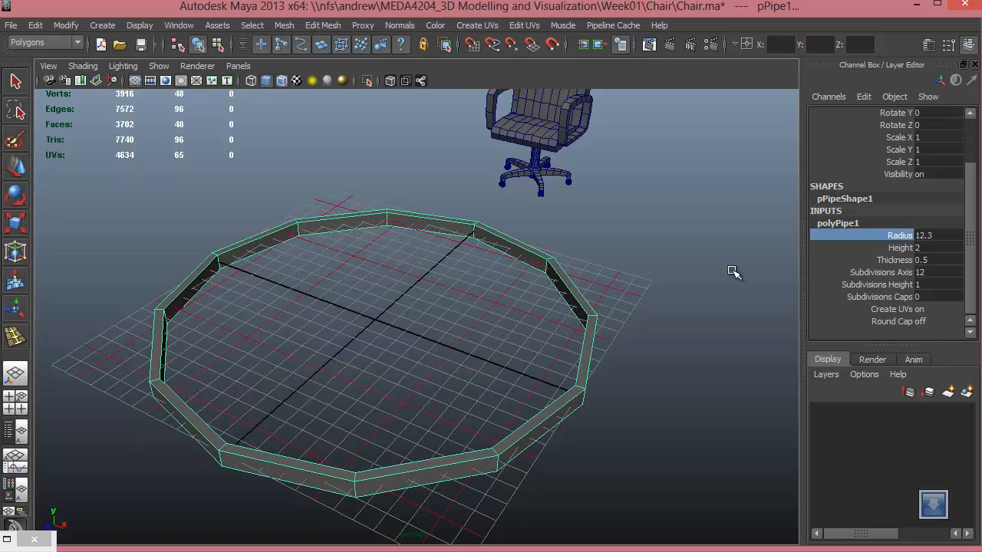
pyautogui.moveTo(535, 303); pyautogui.dragTo(577, 329, button='middle')
# Step: Set the pipe's radius to 15
pyautogui.click(931, 234)
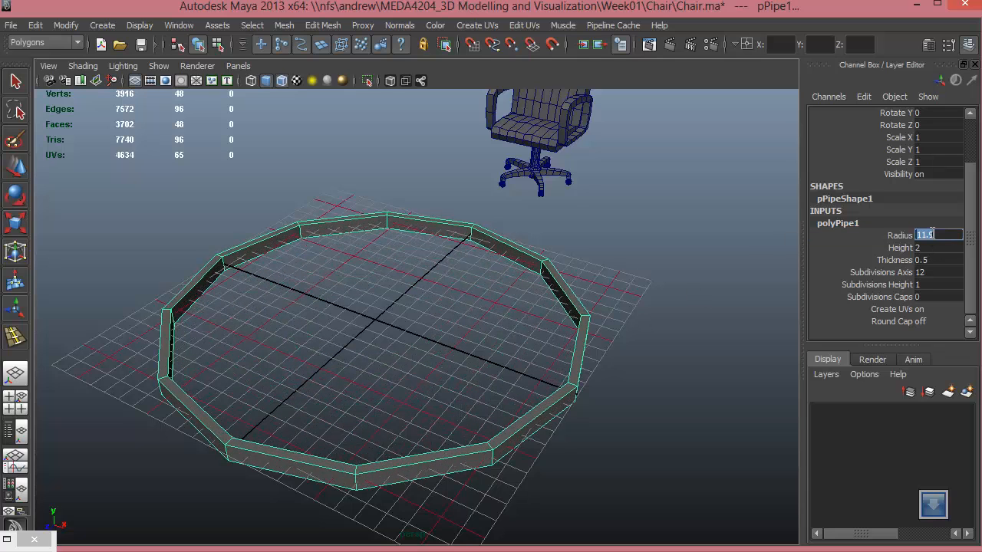
pyautogui.write('15')
pyautogui.press('Return')
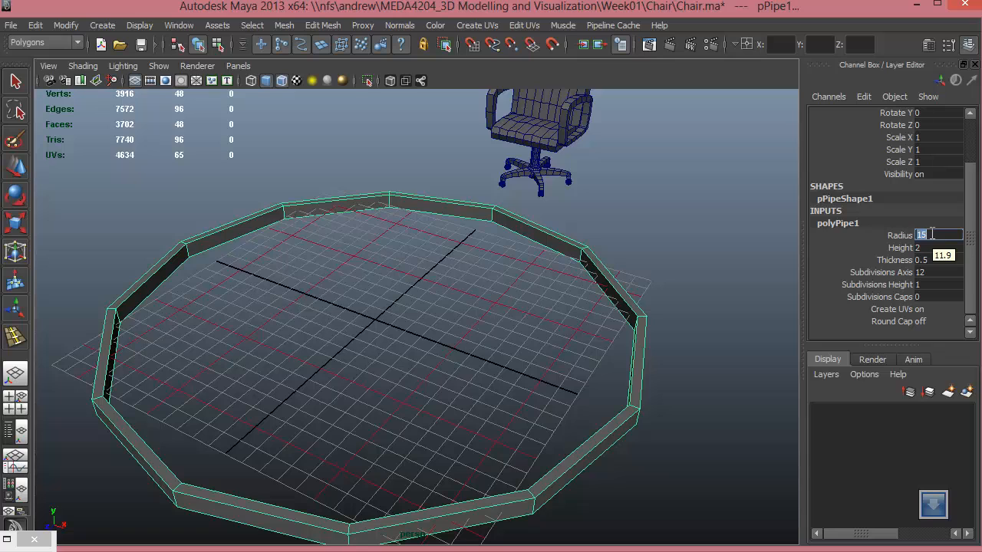
# Step: Increase the pipe's height interactively to about 13.3, judging it against the chair
pyautogui.click(902, 248)
pyautogui.keyDown('alt'); pyautogui.moveTo(402, 314); pyautogui.dragTo(564, 284); pyautogui.keyUp('alt')
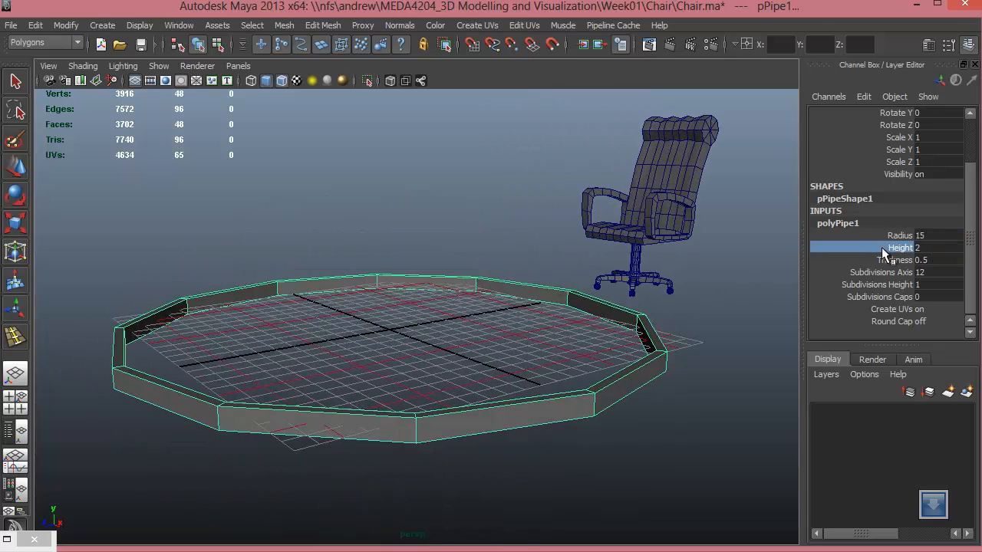
pyautogui.moveTo(473, 330); pyautogui.dragTo(583, 346, button='middle')
pyautogui.keyDown('alt'); pyautogui.moveTo(583, 346); pyautogui.dragTo(528, 375); pyautogui.keyUp('alt')
pyautogui.keyDown('alt'); pyautogui.moveTo(574, 360); pyautogui.dragTo(540, 339, button='middle'); pyautogui.keyUp('alt')
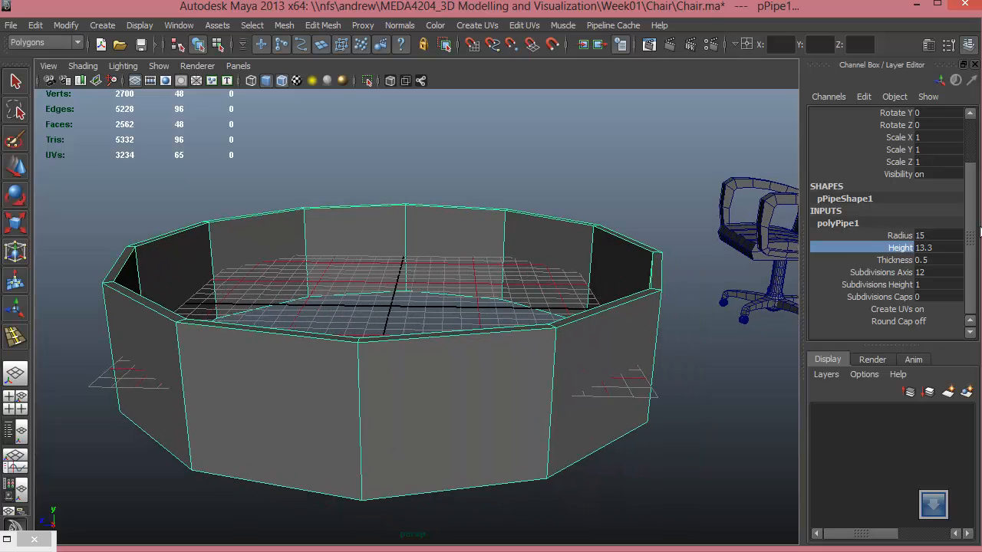
# Step: Set the pipe's height to 10
pyautogui.click(941, 248)
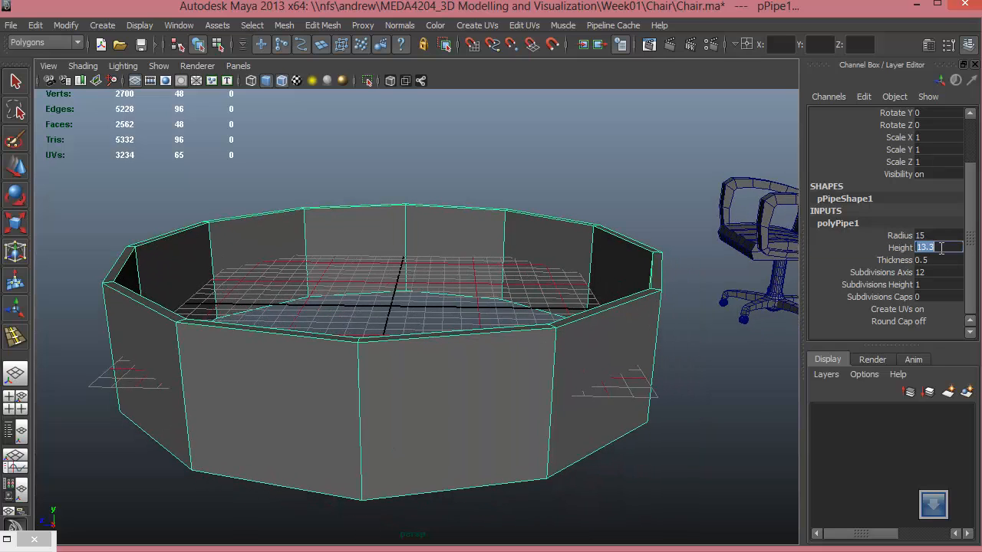
pyautogui.press('Return')
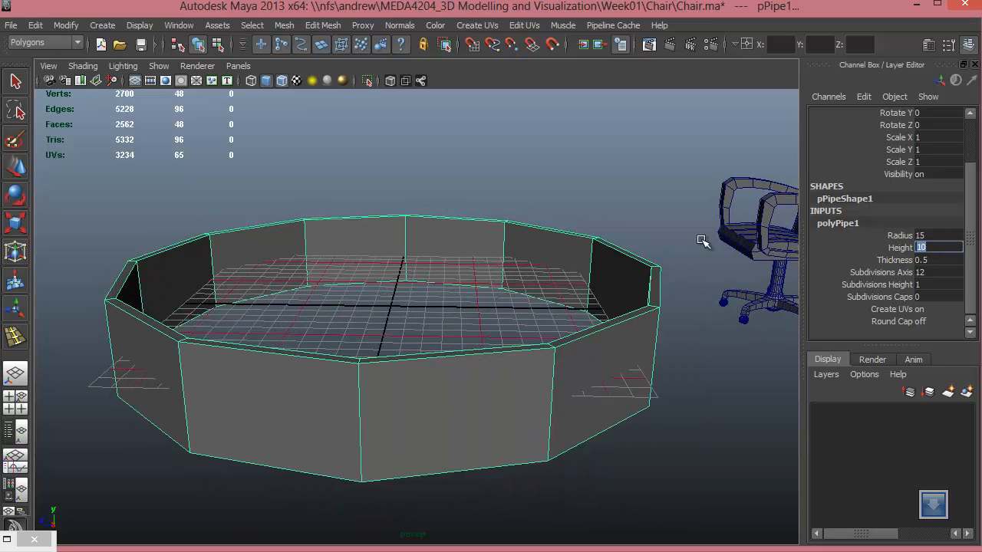
pyautogui.keyDown('alt'); pyautogui.moveTo(704, 242); pyautogui.dragTo(568, 327); pyautogui.keyUp('alt')
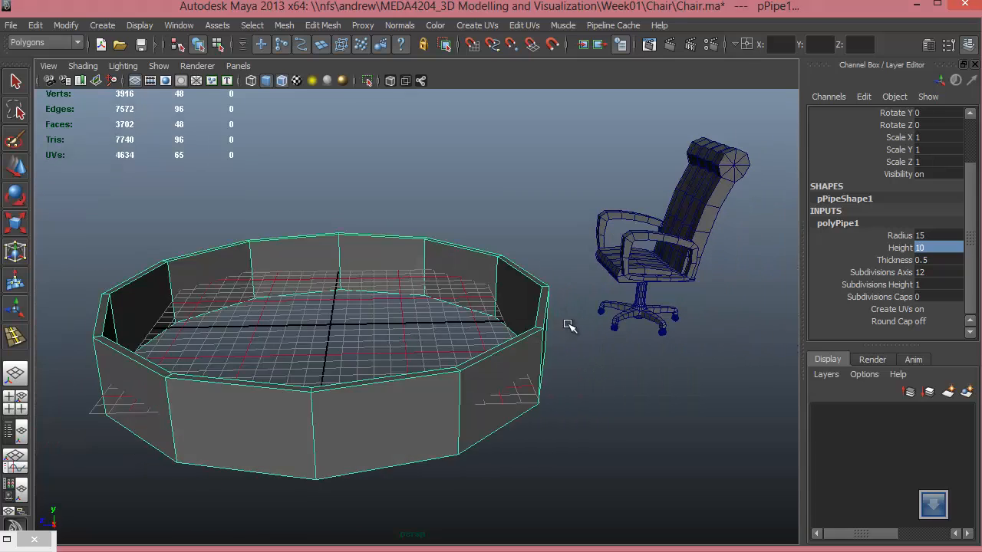
pyautogui.keyDown('alt'); pyautogui.moveTo(568, 423); pyautogui.dragTo(516, 375); pyautogui.keyUp('alt')
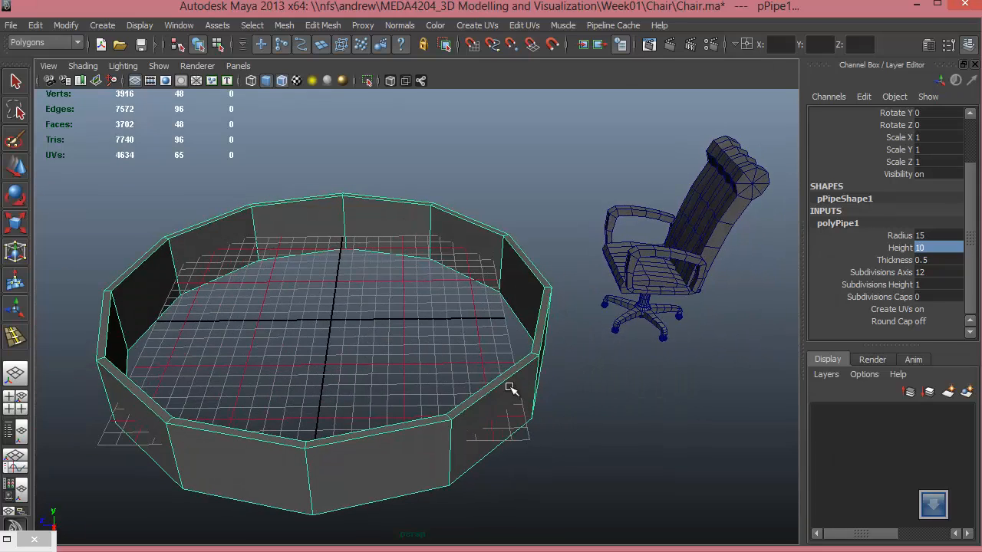
pyautogui.keyDown('alt'); pyautogui.moveTo(559, 429); pyautogui.dragTo(547, 407); pyautogui.keyUp('alt')
pyautogui.keyDown('alt'); pyautogui.moveTo(544, 352); pyautogui.dragTo(591, 361); pyautogui.keyUp('alt')
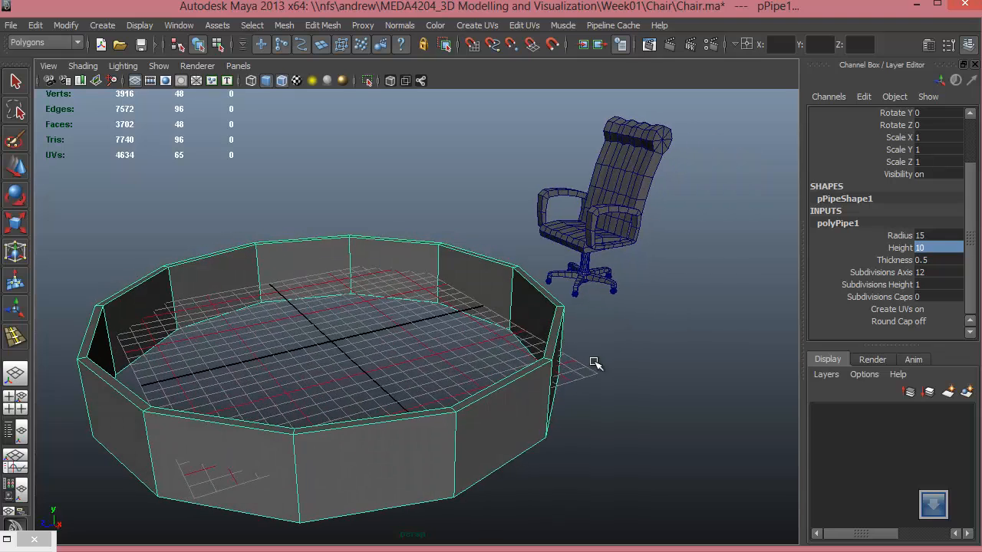
# Step: Raise the pipe along the Y axis in the side view until its base sits on the grid line
pyautogui.press('space')
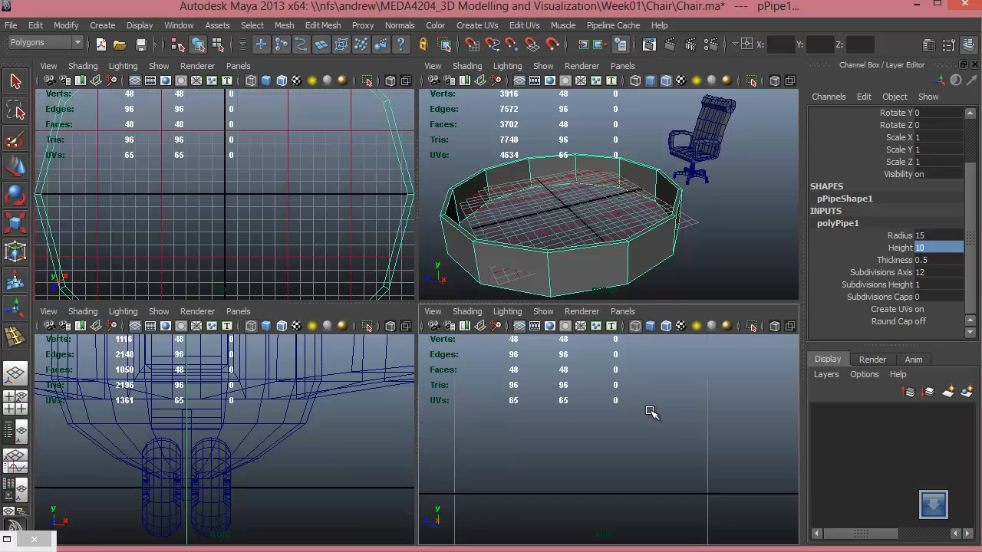
pyautogui.keyDown('alt'); pyautogui.moveTo(653, 411); pyautogui.dragTo(508, 414, button='right'); pyautogui.keyUp('alt')
pyautogui.keyDown('alt'); pyautogui.moveTo(633, 434); pyautogui.dragTo(688, 460, button='right'); pyautogui.keyUp('alt')
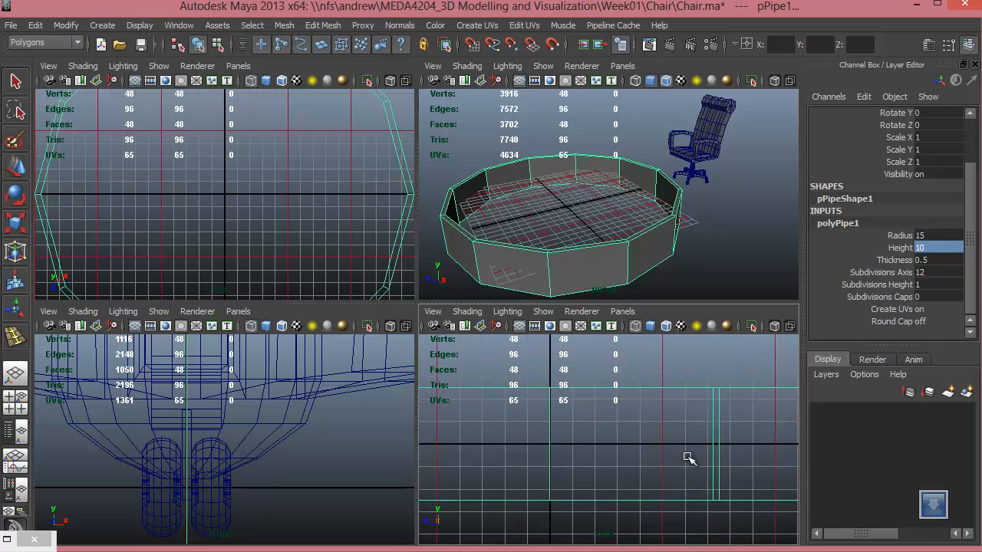
pyautogui.keyDown('alt'); pyautogui.moveTo(679, 427); pyautogui.dragTo(668, 432, button='right'); pyautogui.keyUp('alt')
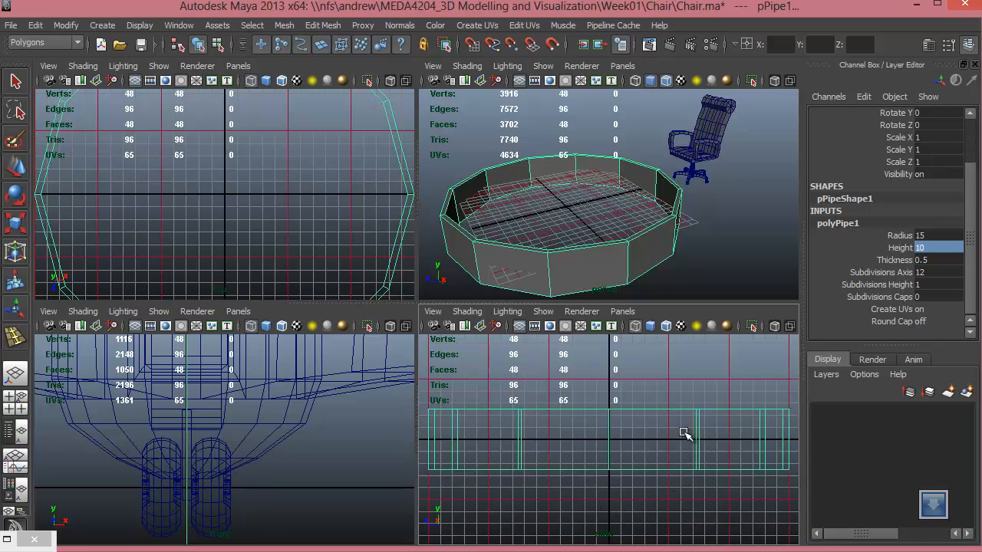
pyautogui.keyDown('alt'); pyautogui.moveTo(649, 457); pyautogui.dragTo(662, 444, button='middle'); pyautogui.keyUp('alt')
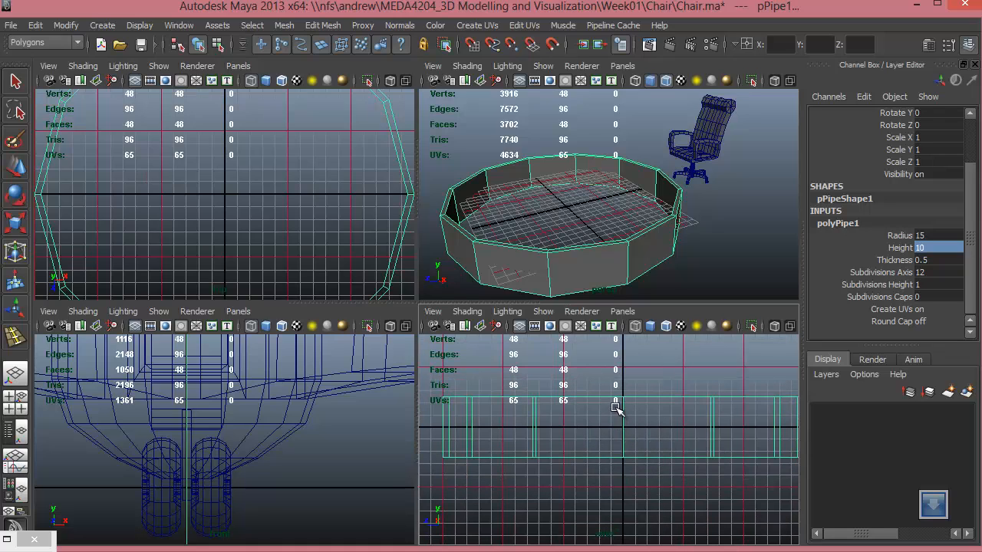
pyautogui.press('w')
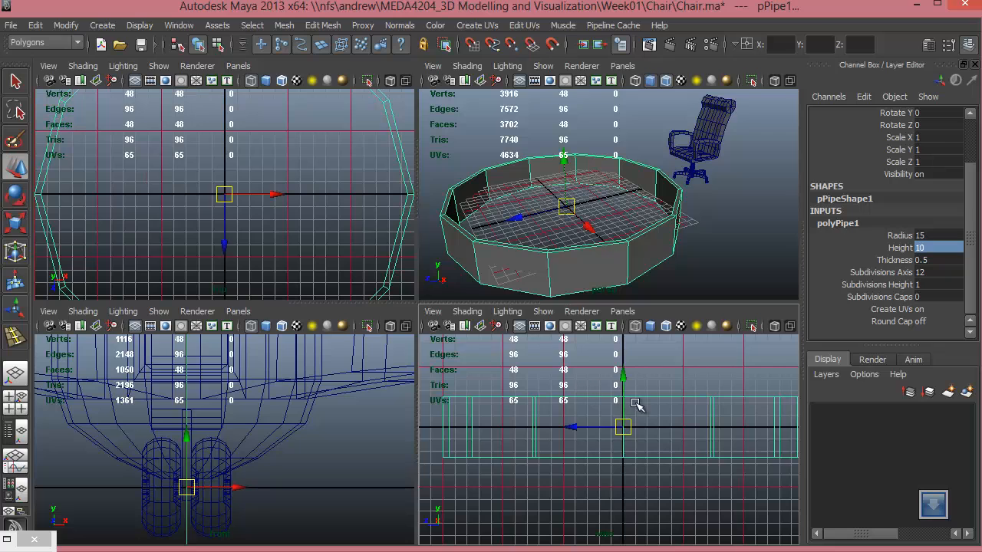
pyautogui.moveTo(623, 378); pyautogui.dragTo(620, 349)
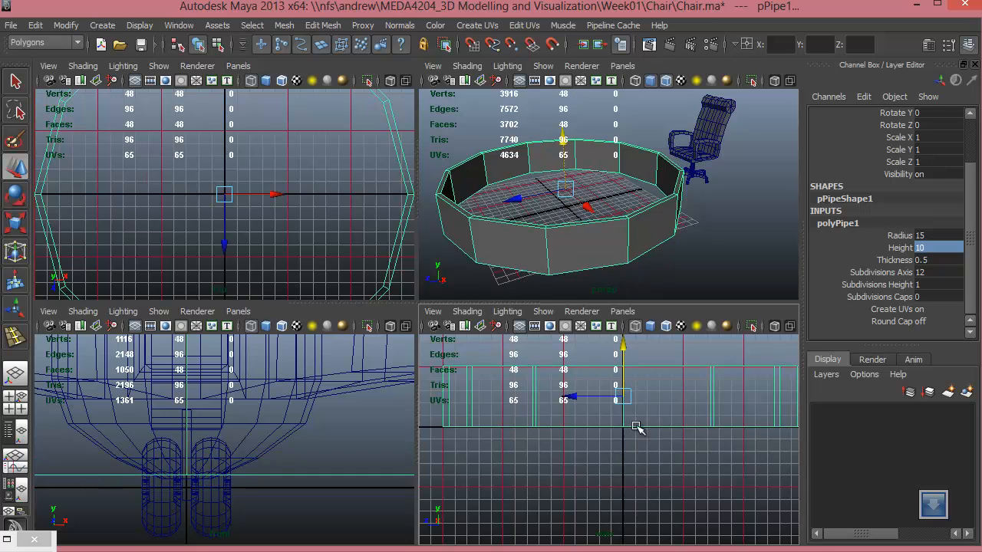
# Step: Increase the pipe's thickness to about 9.5, leaving a smaller central hole
pyautogui.keyDown('alt'); pyautogui.moveTo(583, 234); pyautogui.dragTo(642, 250); pyautogui.keyUp('alt')
pyautogui.click(890, 261)
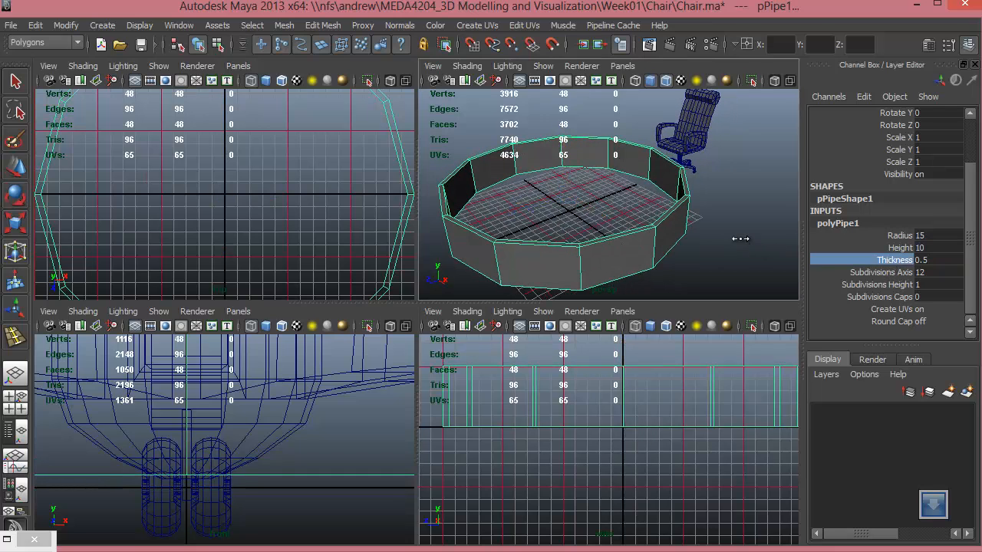
pyautogui.moveTo(741, 239); pyautogui.dragTo(758, 270, button='middle')
pyautogui.keyDown('alt'); pyautogui.moveTo(757, 270); pyautogui.dragTo(714, 252); pyautogui.keyUp('alt')
pyautogui.moveTo(714, 252)
pyautogui.mouseDown(button='middle')
pyautogui.moveTo(723, 250)
pyautogui.moveTo(696, 257)
pyautogui.mouseUp(button='middle')
pyautogui.keyDown('alt'); pyautogui.moveTo(696, 257); pyautogui.dragTo(629, 212); pyautogui.keyUp('alt')
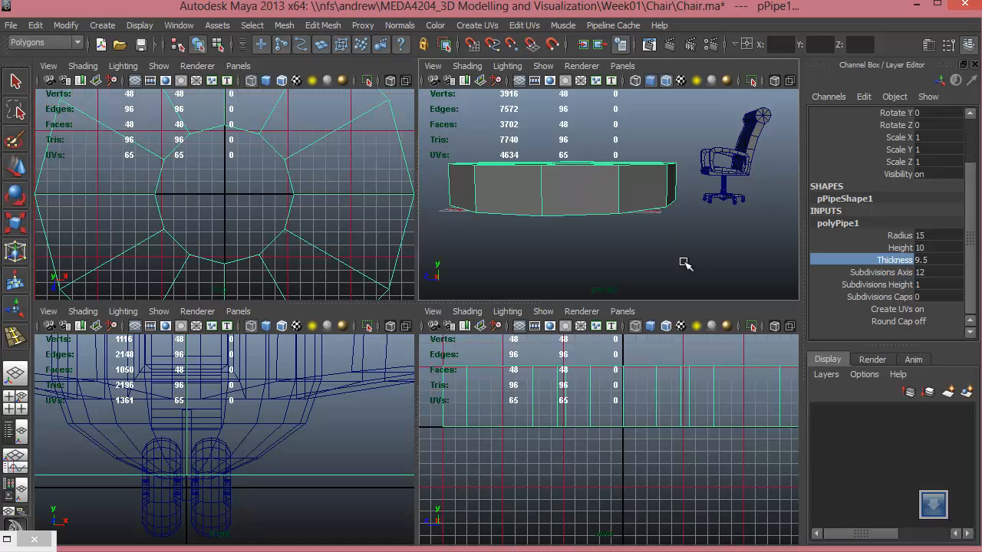
# Step: Select the full ring of top faces on the pipe and raise it along Y by about three grid units in the side view
pyautogui.keyDown('alt'); pyautogui.moveTo(657, 256); pyautogui.dragTo(630, 186); pyautogui.keyUp('alt')
pyautogui.rightClick(629, 186)
pyautogui.moveTo(630, 196); pyautogui.dragTo(630, 221, button='right')
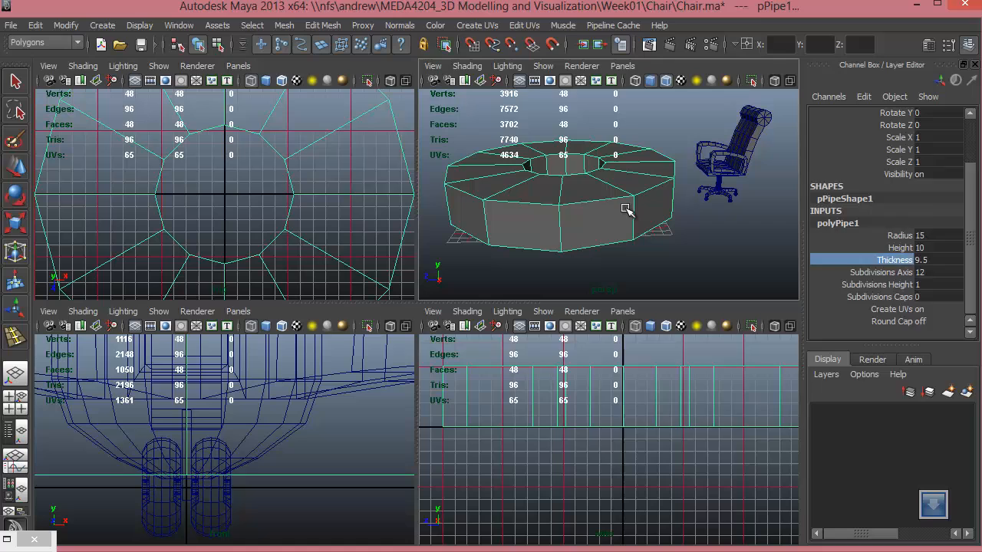
pyautogui.click(580, 190)
pyautogui.press('w')
pyautogui.keyDown('shift'); pyautogui.doubleClick(535, 196); pyautogui.keyUp('shift')
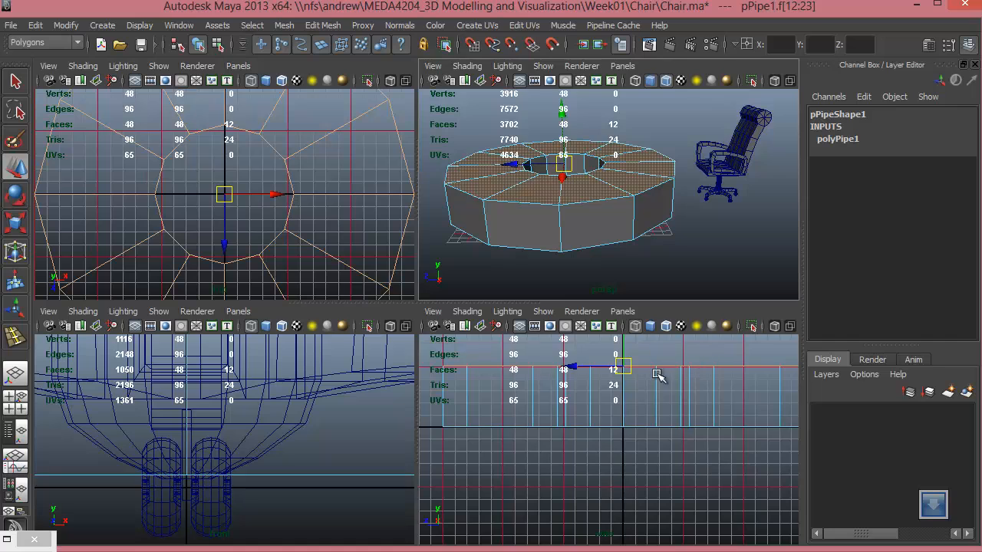
pyautogui.press('space')
pyautogui.keyDown('alt'); pyautogui.moveTo(610, 262); pyautogui.dragTo(226, 197, button='right'); pyautogui.keyUp('alt')
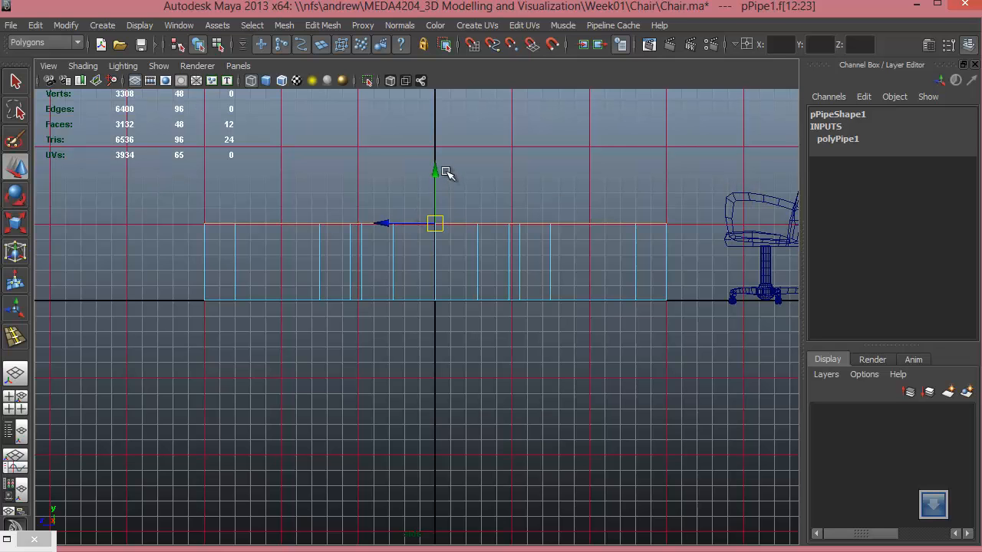
pyautogui.moveTo(432, 176); pyautogui.dragTo(434, 133)
pyautogui.press('space')
pyautogui.press('space')
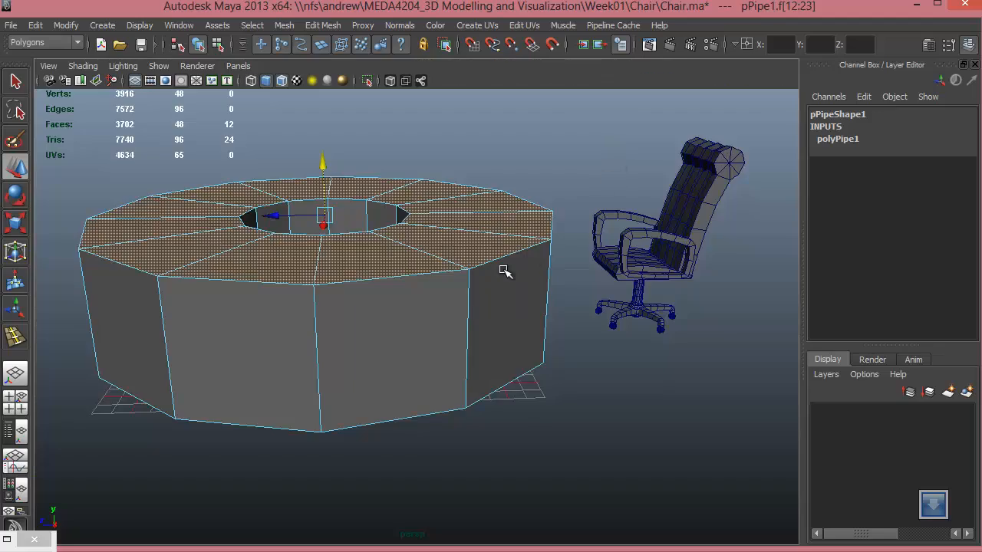
# Step: Extrude the full ring of outer side faces and scale it down vertically to leave a narrow rim above and below
pyautogui.keyDown('alt'); pyautogui.moveTo(502, 272); pyautogui.dragTo(526, 307); pyautogui.keyUp('alt')
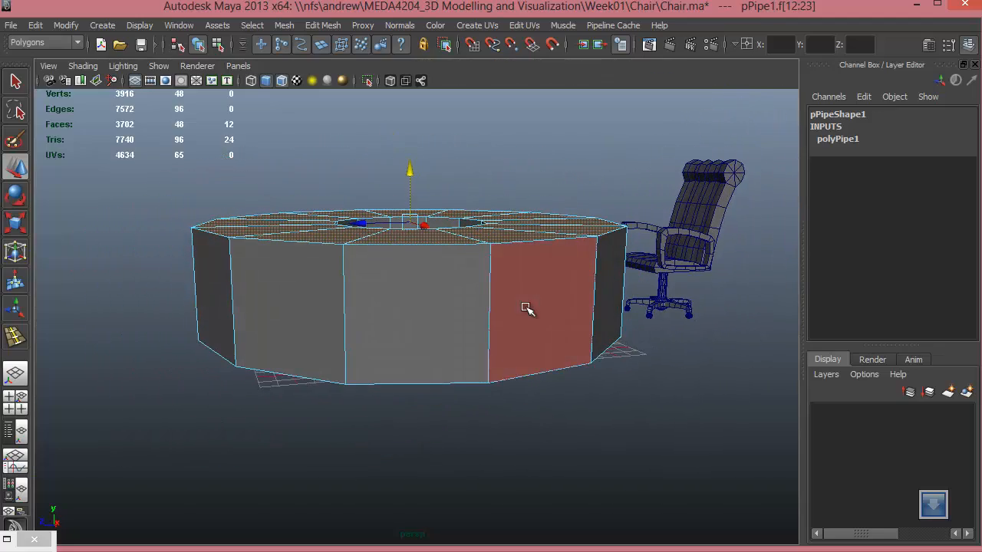
pyautogui.click(524, 311)
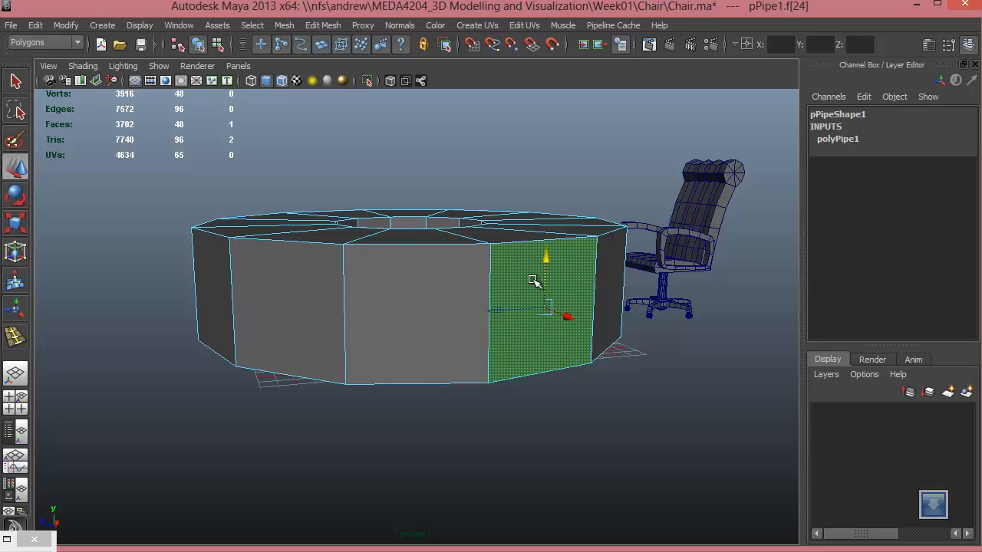
pyautogui.doubleClick(402, 288)
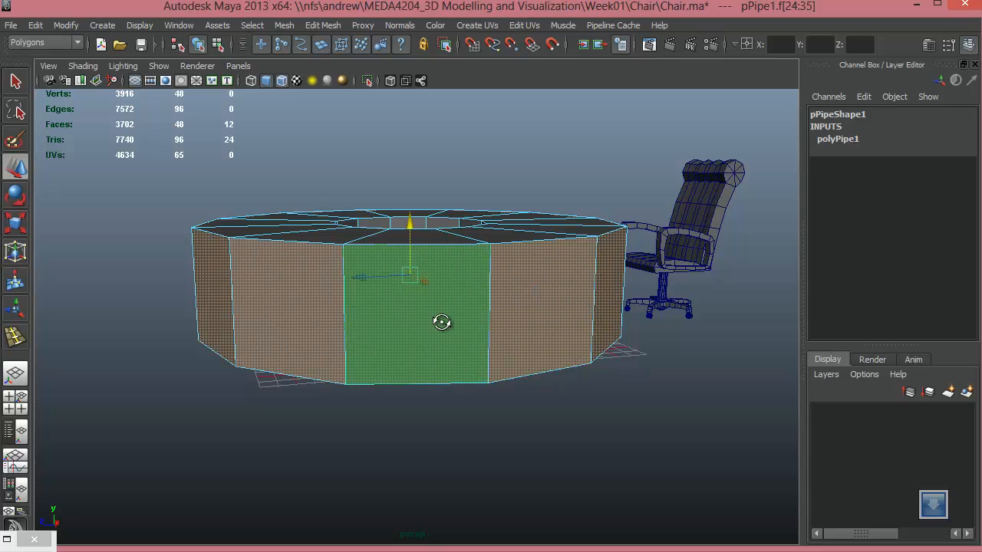
pyautogui.keyDown('alt'); pyautogui.moveTo(438, 318); pyautogui.dragTo(724, 319); pyautogui.keyUp('alt')
pyautogui.keyDown('alt'); pyautogui.moveTo(429, 321); pyautogui.dragTo(492, 307); pyautogui.keyUp('alt')
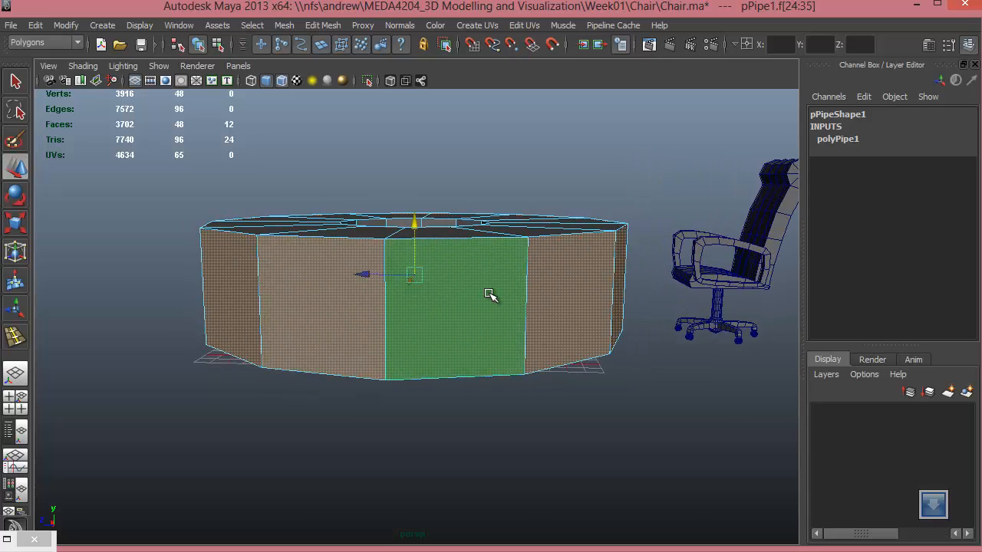
pyautogui.keyDown('shift'); pyautogui.moveTo(487, 282); pyautogui.dragTo(487, 315, button='right'); pyautogui.keyUp('shift')
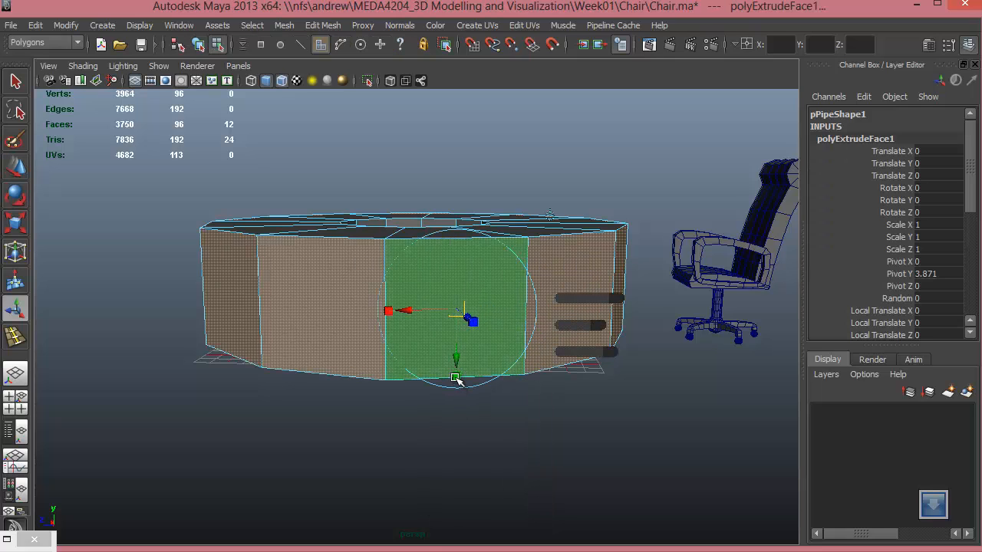
pyautogui.moveTo(455, 373); pyautogui.dragTo(575, 307)
# Step: Try to extrude the outer side faces again and push them about 2.9 units inward between the rims
pyautogui.keyDown('shift'); pyautogui.moveTo(599, 283); pyautogui.dragTo(598, 313, button='right'); pyautogui.keyUp('shift')
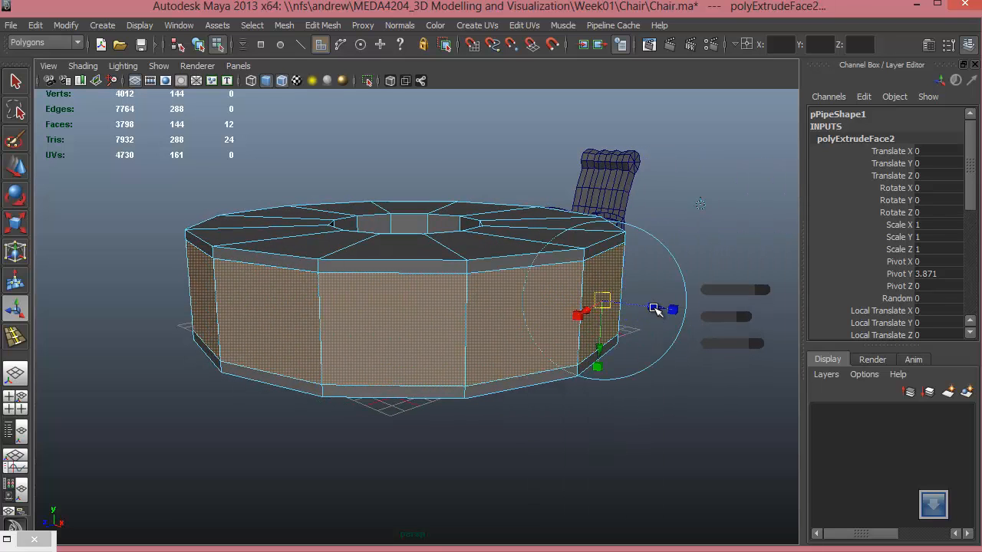
pyautogui.moveTo(654, 309); pyautogui.dragTo(330, 151)
pyautogui.click(322, 26)
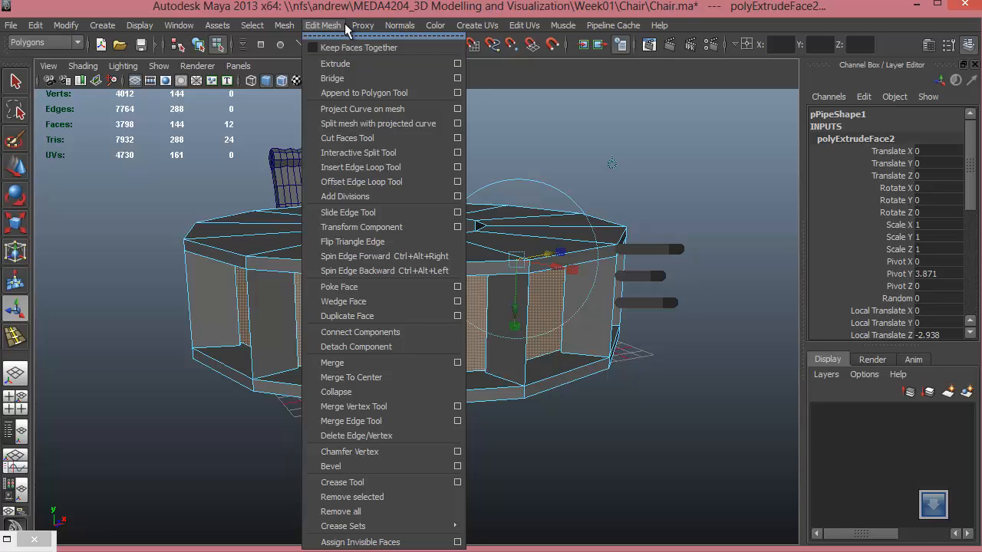
pyautogui.click(349, 47)
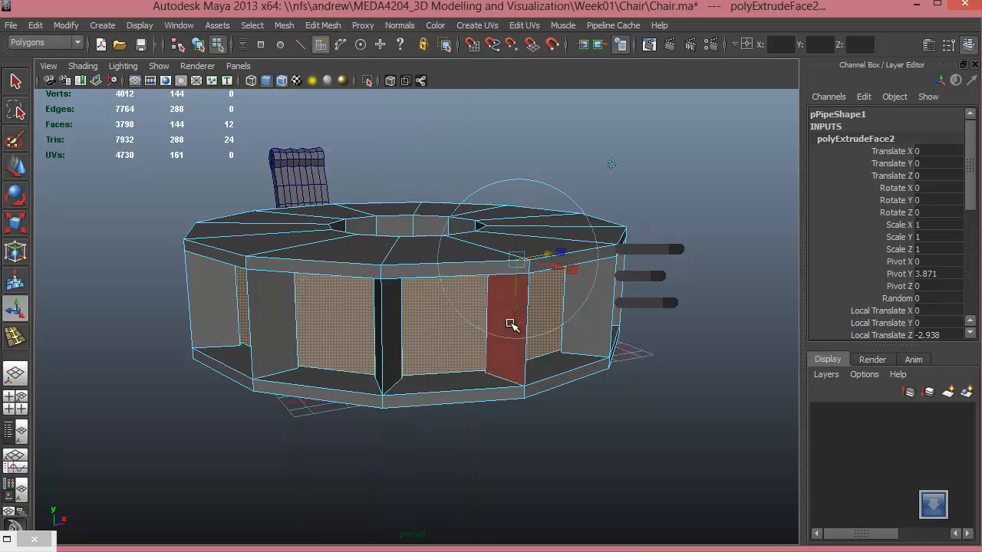
pyautogui.moveTo(514, 352)
pyautogui.keyDown('alt'); pyautogui.mouseDown()
pyautogui.moveTo(587, 364)
pyautogui.moveTo(504, 361)
pyautogui.mouseUp(); pyautogui.keyUp('alt')
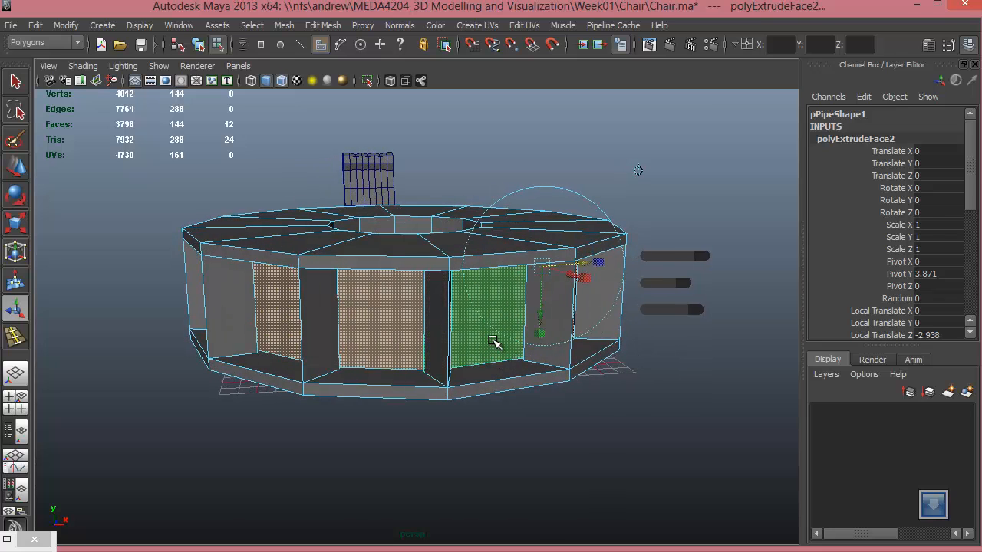
pyautogui.moveTo(562, 270); pyautogui.dragTo(587, 294)
# Step: Undo the inward push, both outer-face extrusions and the outer face ring selection
pyautogui.hotkey('ctrl', 'z')
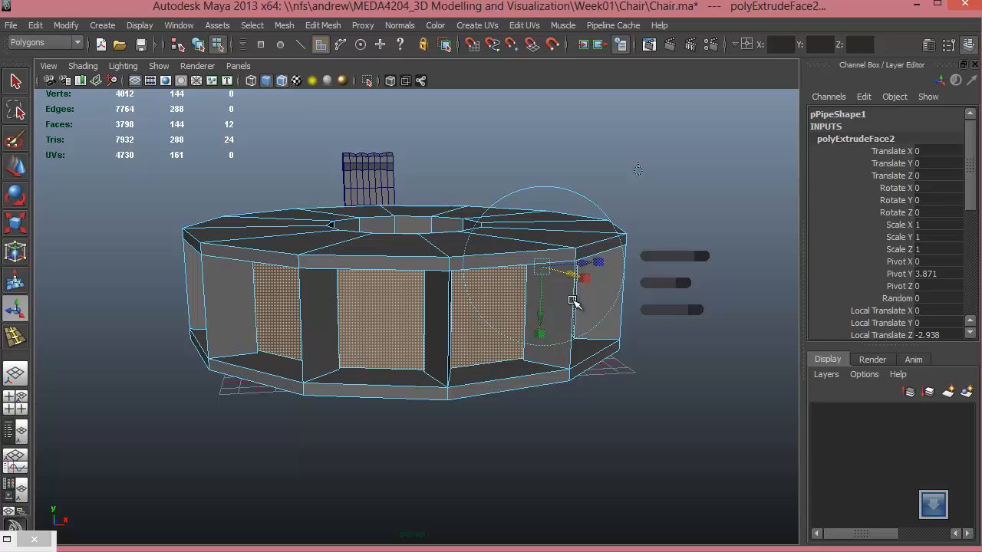
pyautogui.hotkey('ctrl', 'z')
pyautogui.hotkey('ctrl', 'z')
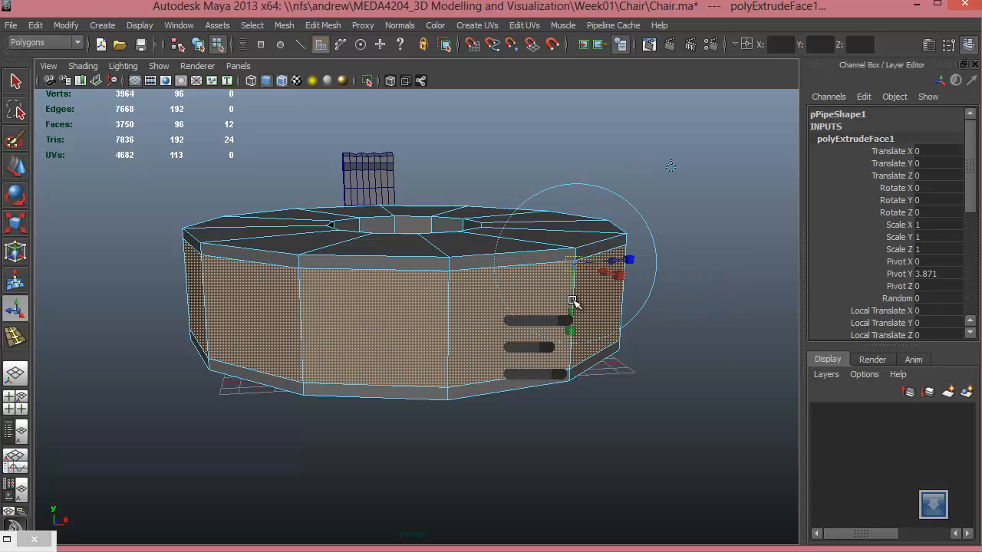
pyautogui.hotkey('ctrl', 'z')
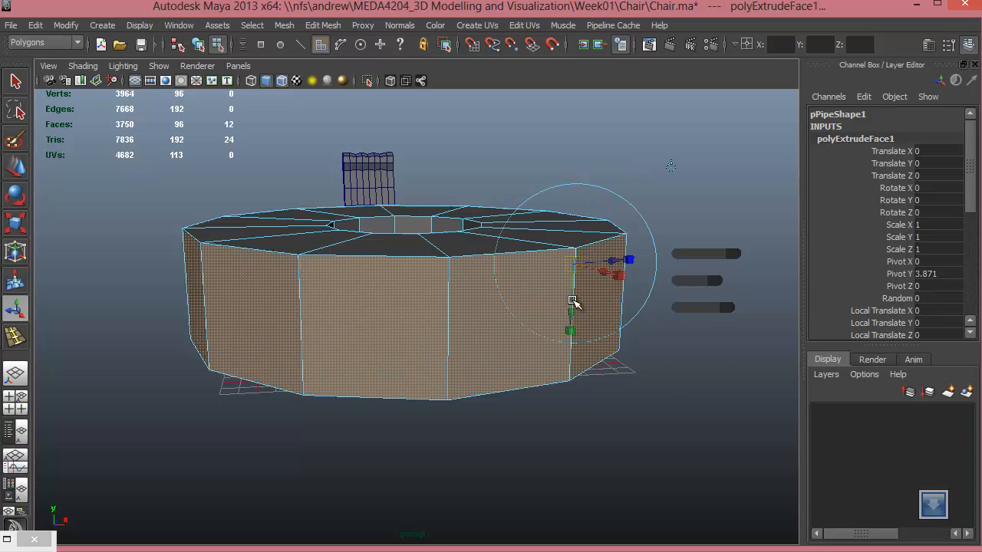
pyautogui.hotkey('ctrl', 'z')
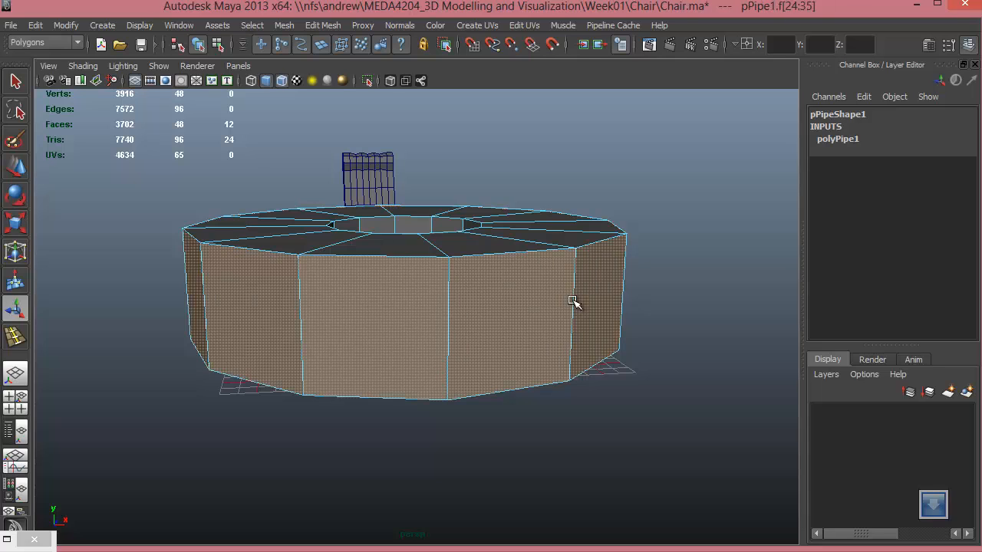
pyautogui.hotkey('ctrl', 'z')
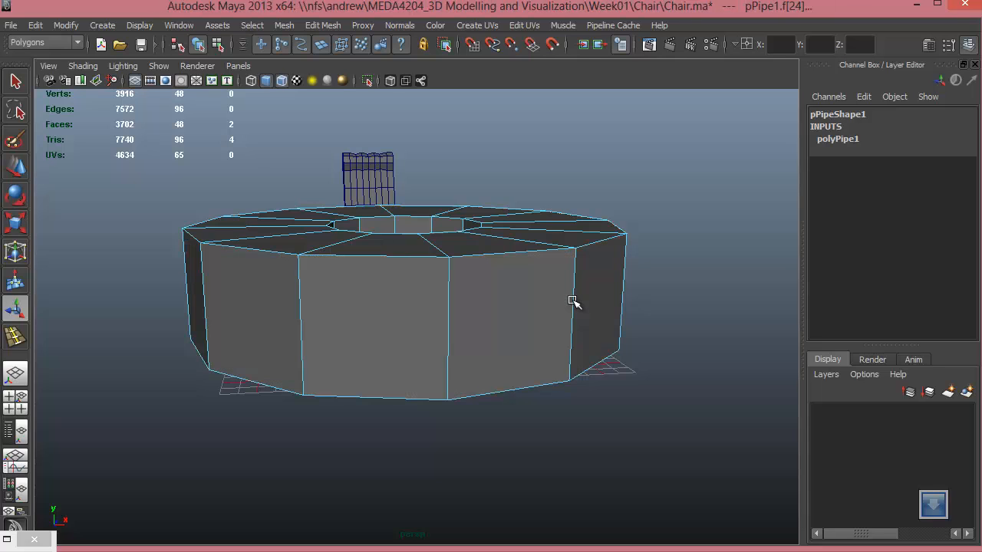
# Step: Reselect the full ring of outer side faces on the pipe and turn on Keep Faces Together
pyautogui.keyDown('alt'); pyautogui.moveTo(571, 301); pyautogui.dragTo(441, 311); pyautogui.keyUp('alt')
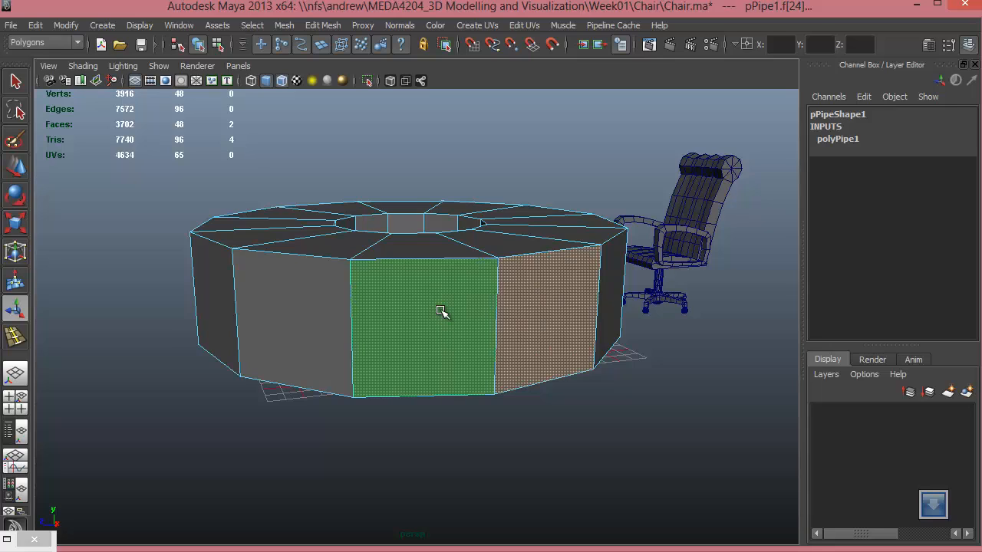
pyautogui.click(526, 432)
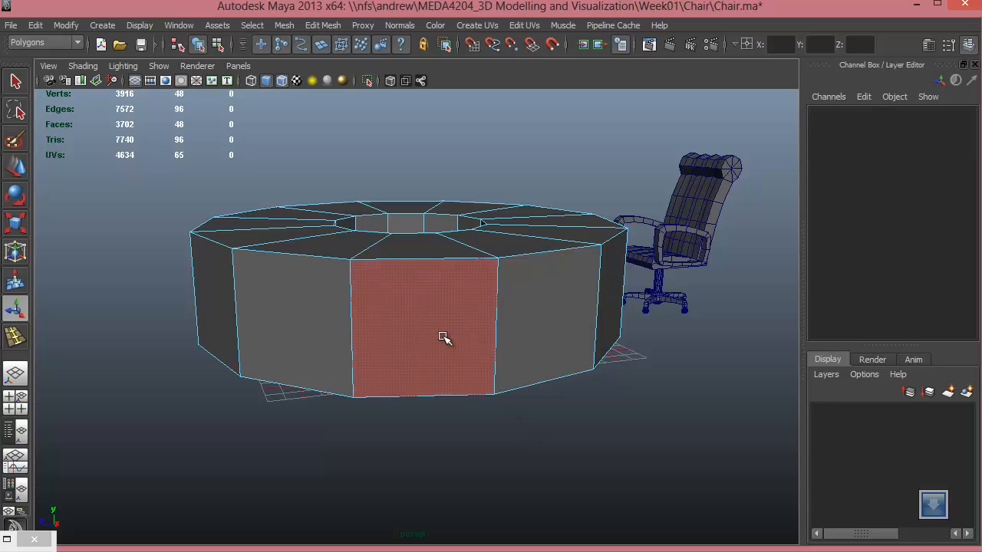
pyautogui.click(442, 335)
pyautogui.keyDown('shift'); pyautogui.doubleClick(553, 328); pyautogui.keyUp('shift')
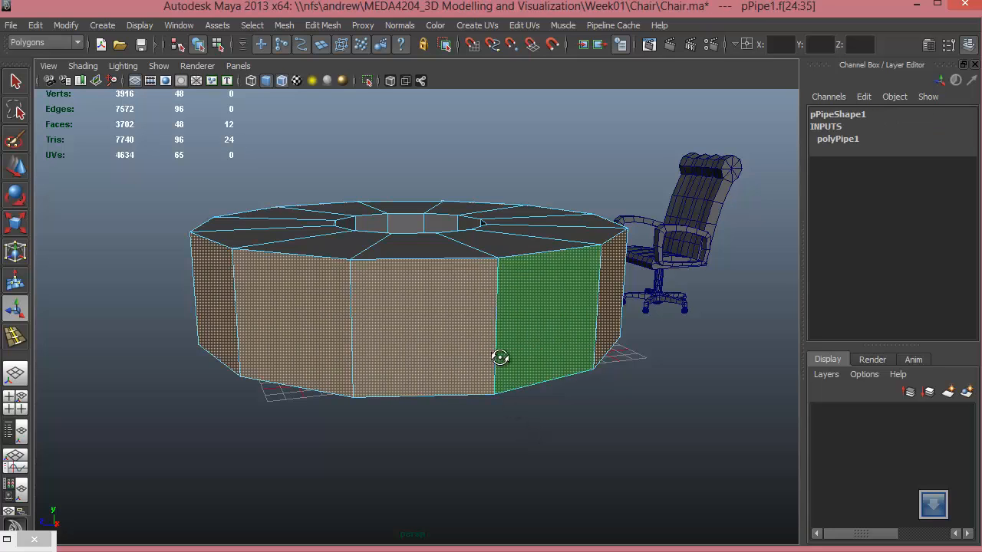
pyautogui.keyDown('alt'); pyautogui.moveTo(500, 357); pyautogui.dragTo(544, 278); pyautogui.keyUp('alt')
pyautogui.click(323, 25)
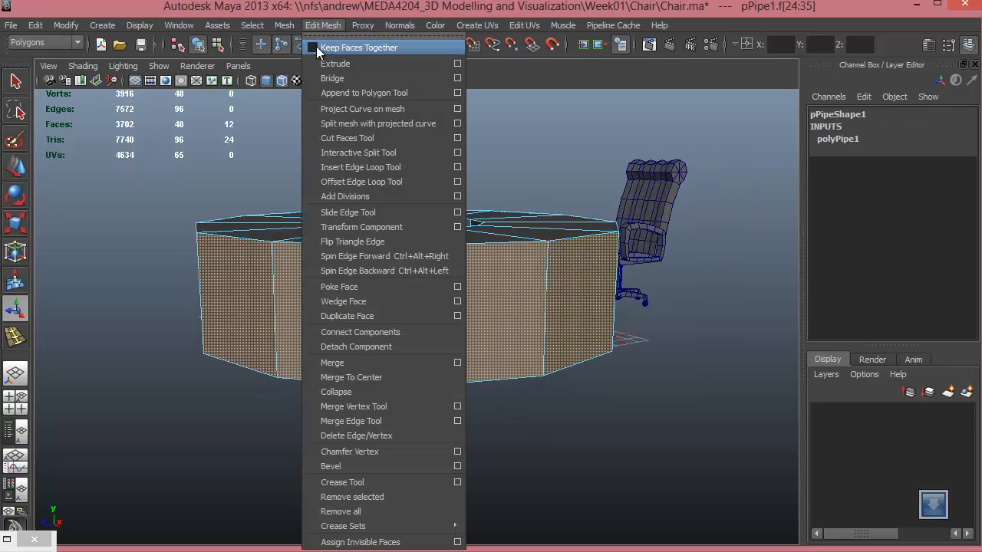
pyautogui.click(323, 47)
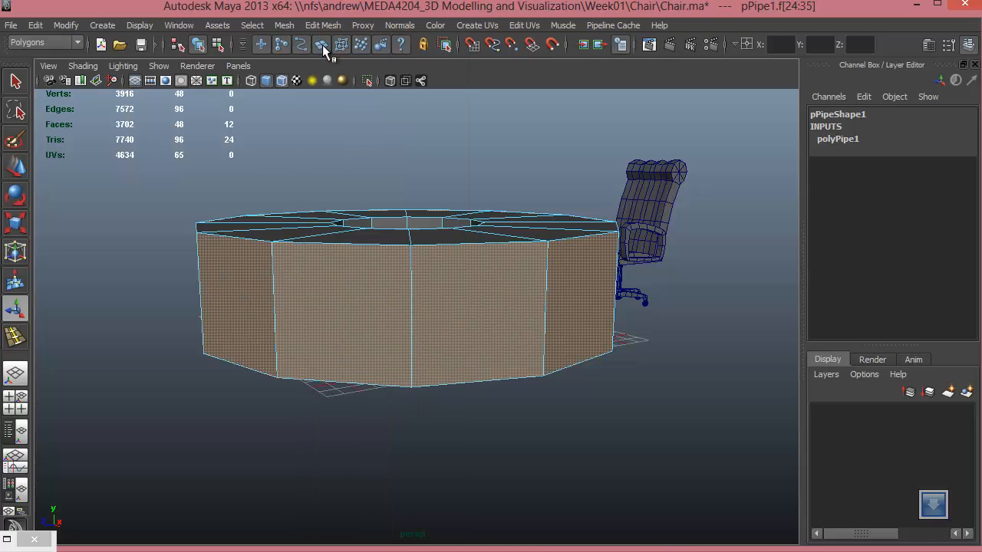
# Step: Extrude the ring of outer side faces and scale it down vertically, leaving a narrow rim above and below
pyautogui.keyDown('shift'); pyautogui.rightClick(543, 285); pyautogui.keyUp('shift')
pyautogui.keyDown('shift'); pyautogui.moveTo(543, 285); pyautogui.dragTo(543, 321, button='right'); pyautogui.keyUp('shift')
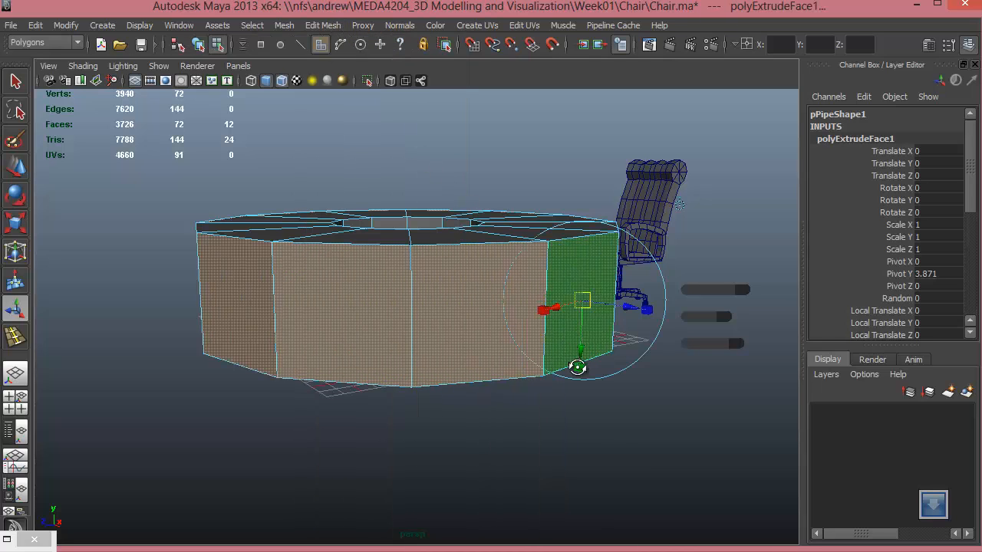
pyautogui.keyDown('alt'); pyautogui.moveTo(573, 367); pyautogui.dragTo(587, 305); pyautogui.keyUp('alt')
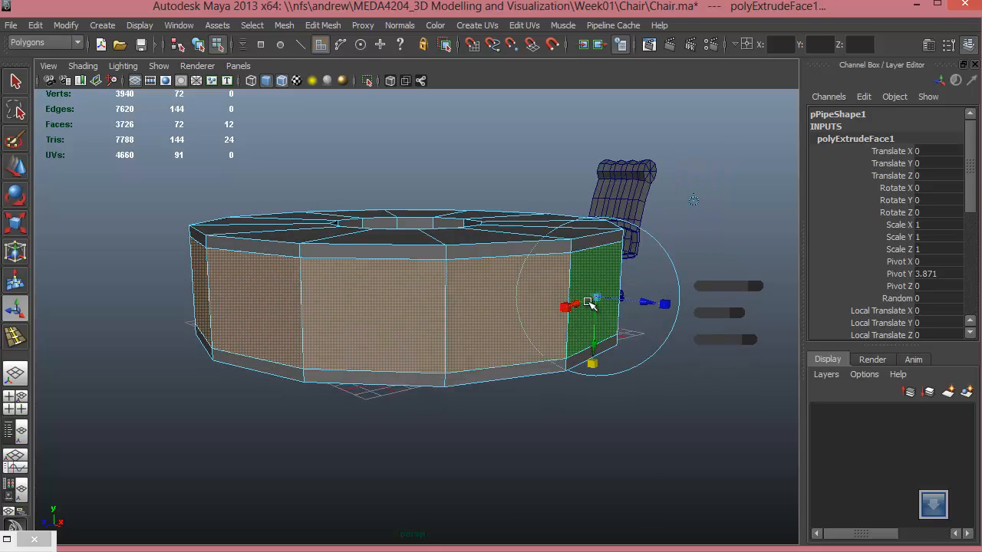
# Step: Extrude the outer ring inward to recess it between the rims, and extrude it once more, scaled down vertically
pyautogui.keyDown('shift'); pyautogui.rightClick(589, 303); pyautogui.keyUp('shift')
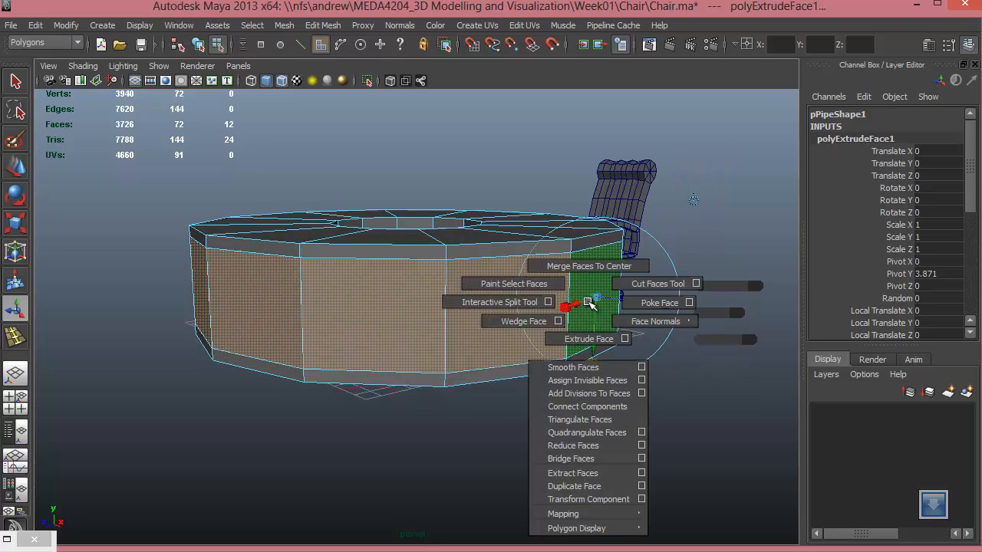
pyautogui.click(584, 338)
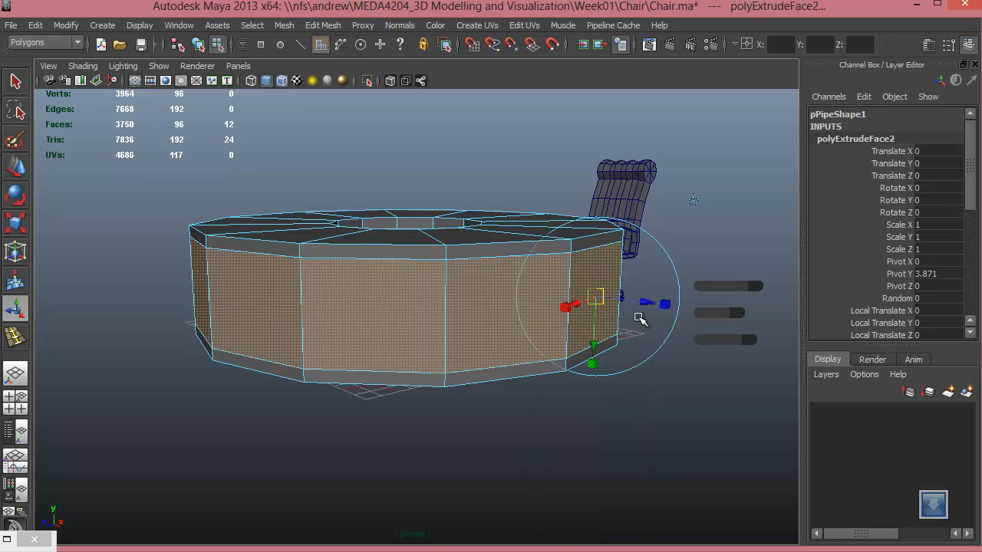
pyautogui.moveTo(649, 303); pyautogui.dragTo(562, 281)
pyautogui.keyDown('shift'); pyautogui.moveTo(564, 284); pyautogui.dragTo(565, 313, button='right'); pyautogui.keyUp('shift')
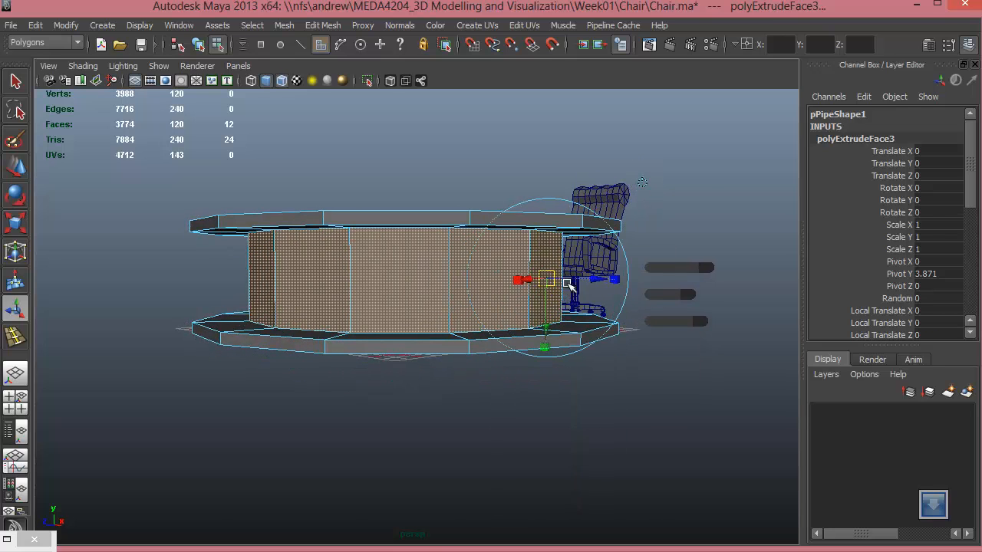
pyautogui.moveTo(546, 343); pyautogui.dragTo(545, 325)
# Step: Extrude the recessed ring outward into a raised band and scale it down vertically so its upper and lower sides slope
pyautogui.keyDown('shift'); pyautogui.moveTo(552, 282); pyautogui.dragTo(551, 311, button='right'); pyautogui.keyUp('shift')
pyautogui.moveTo(593, 281); pyautogui.dragTo(623, 279)
pyautogui.click(575, 354)
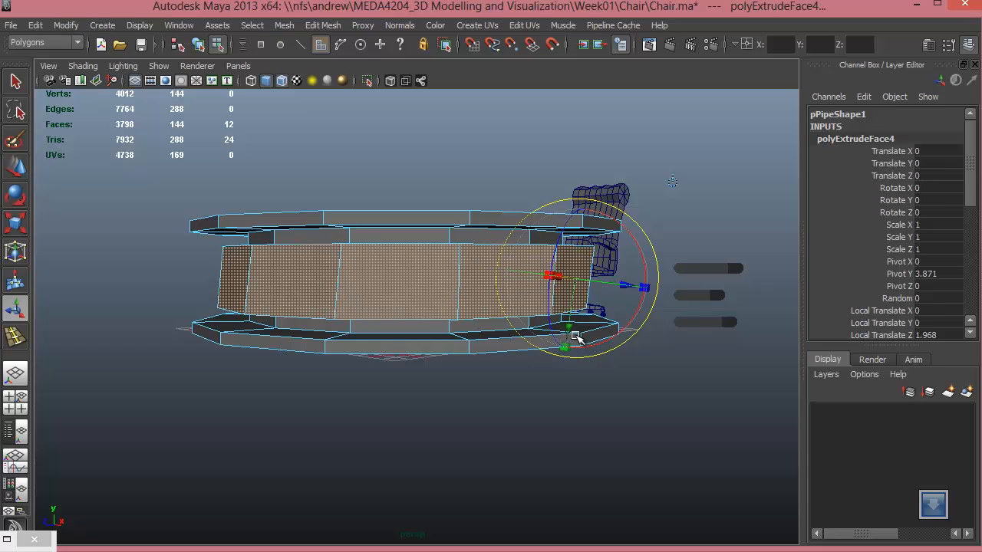
pyautogui.click(583, 357)
pyautogui.click(573, 352)
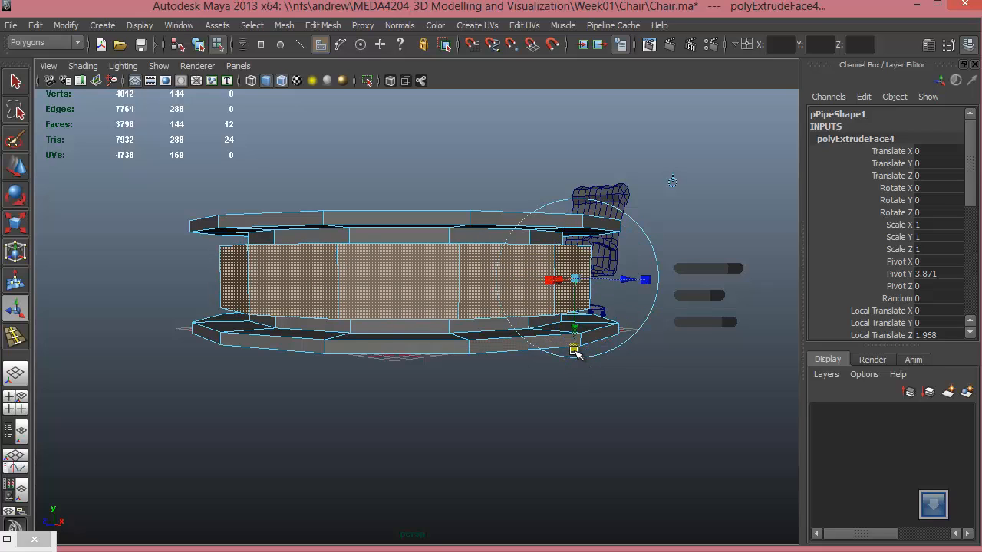
pyautogui.moveTo(577, 352); pyautogui.dragTo(574, 318)
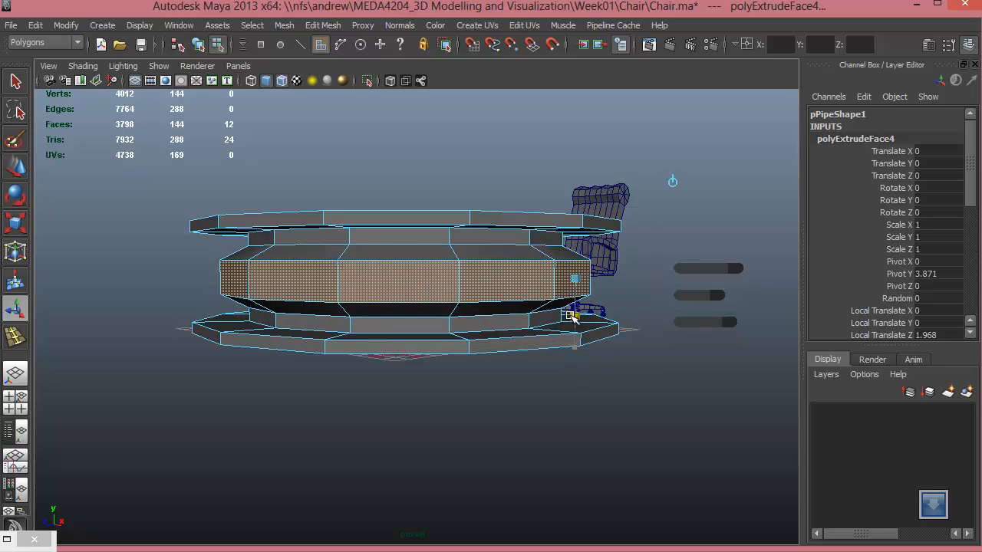
pyautogui.moveTo(622, 278); pyautogui.dragTo(614, 281)
# Step: Extrude the raised band's faces and scale them down vertically, and extrude them again inward as a narrow groove
pyautogui.keyDown('shift'); pyautogui.rightClick(580, 284); pyautogui.keyUp('shift')
pyautogui.click(579, 319)
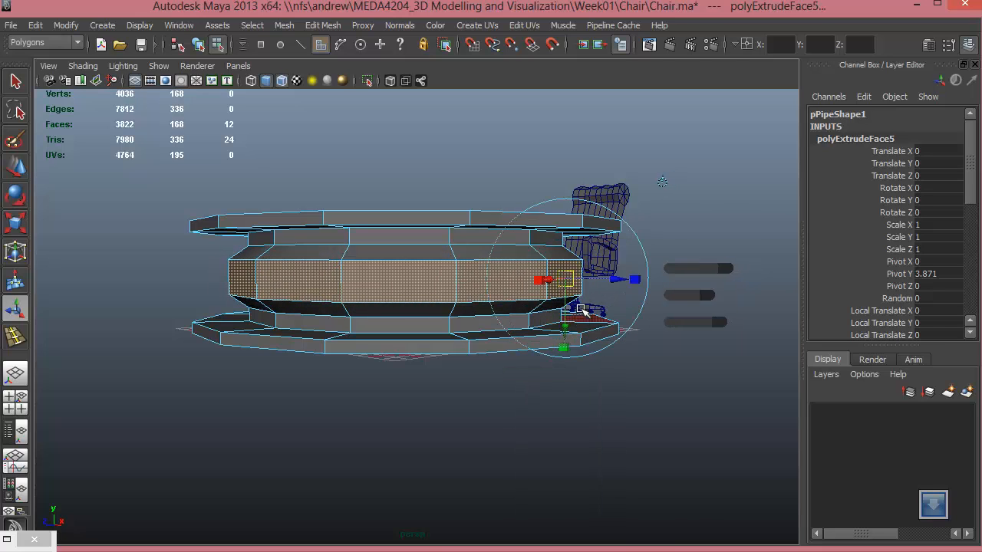
pyautogui.moveTo(566, 347); pyautogui.dragTo(598, 279)
pyautogui.keyDown('shift'); pyautogui.rightClick(554, 284); pyautogui.keyUp('shift')
pyautogui.click(554, 309)
pyautogui.keyDown('alt'); pyautogui.moveTo(552, 326); pyautogui.dragTo(488, 321); pyautogui.keyUp('alt')
# Step: Return the pipe to object mode and clear the selection
pyautogui.rightClick(350, 277)
pyautogui.click(307, 345)
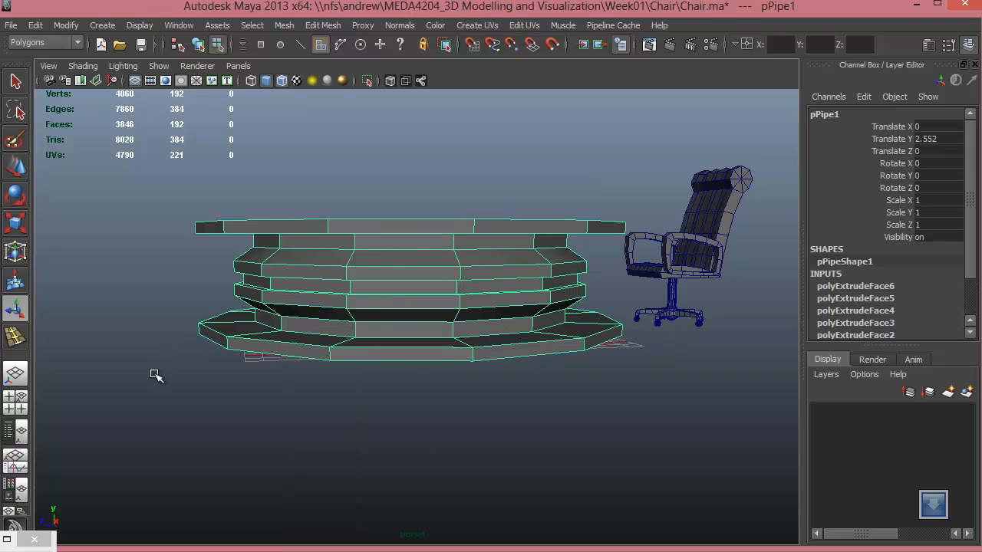
pyautogui.click(156, 375)
pyautogui.moveTo(219, 363)
pyautogui.keyDown('alt'); pyautogui.mouseDown()
pyautogui.moveTo(340, 383)
pyautogui.moveTo(223, 346)
pyautogui.moveTo(210, 366)
pyautogui.moveTo(178, 369)
pyautogui.moveTo(253, 378)
pyautogui.moveTo(280, 406)
pyautogui.moveTo(279, 434)
pyautogui.moveTo(192, 406)
pyautogui.moveTo(223, 380)
pyautogui.mouseUp(); pyautogui.keyUp('alt')
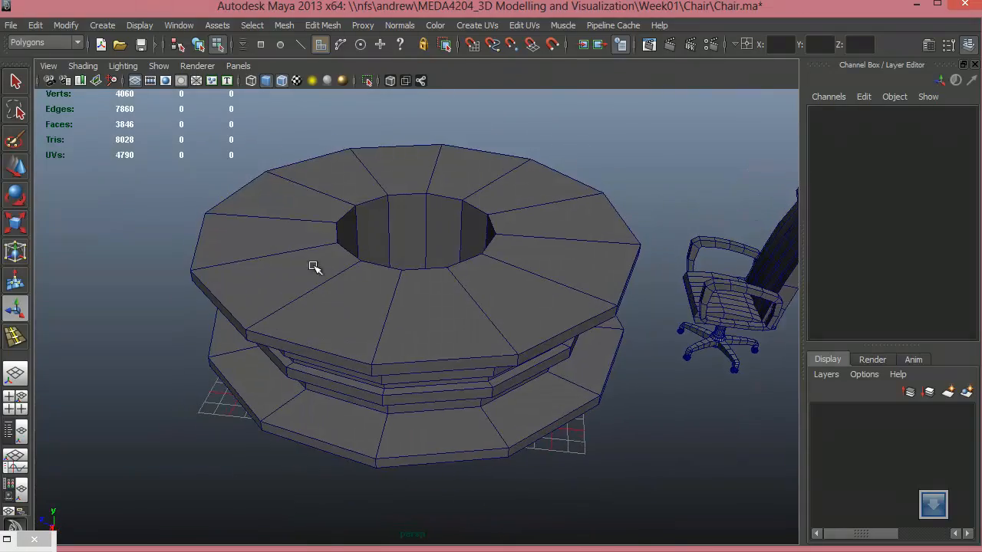
# Step: Select the full ring of faces inside the central hole, extrude it and scale it down vertically
pyautogui.scroll(5, 438, 286)
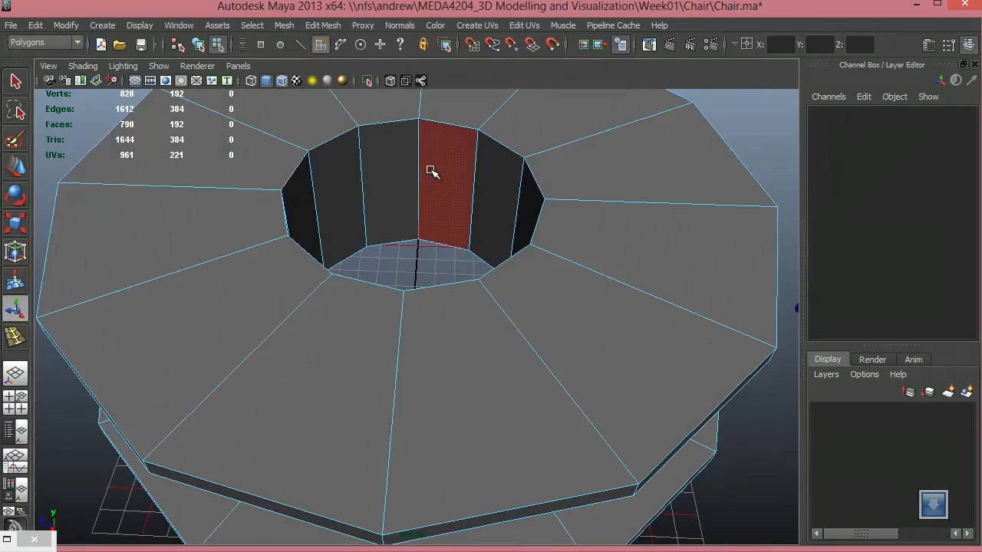
pyautogui.click(430, 173)
pyautogui.keyDown('shift'); pyautogui.doubleClick(394, 179); pyautogui.keyUp('shift')
pyautogui.scroll(-5, 468, 230)
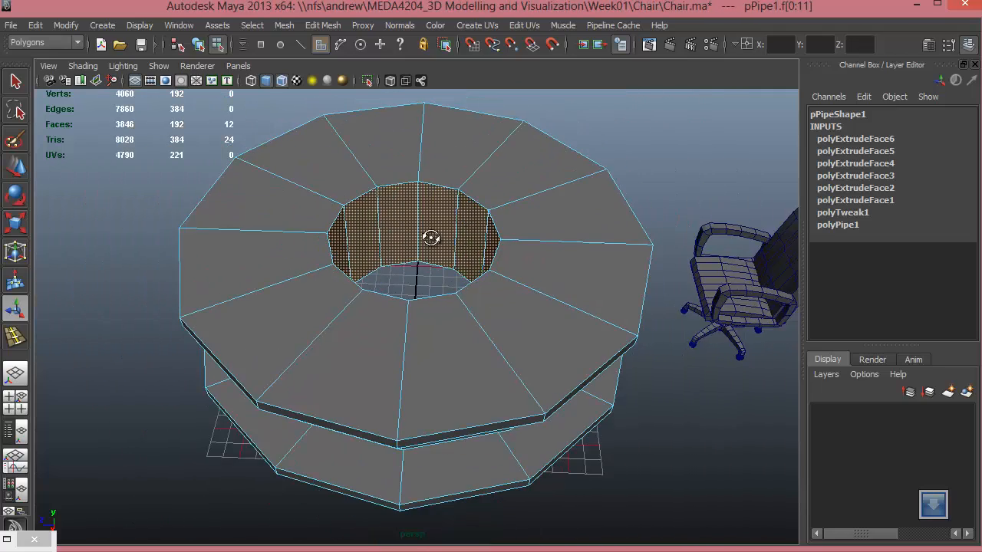
pyautogui.keyDown('alt'); pyautogui.moveTo(432, 237); pyautogui.dragTo(456, 228); pyautogui.keyUp('alt')
pyautogui.keyDown('shift'); pyautogui.moveTo(455, 228); pyautogui.dragTo(454, 263, button='right'); pyautogui.keyUp('shift')
pyautogui.keyDown('alt'); pyautogui.moveTo(454, 264); pyautogui.dragTo(474, 254); pyautogui.keyUp('alt')
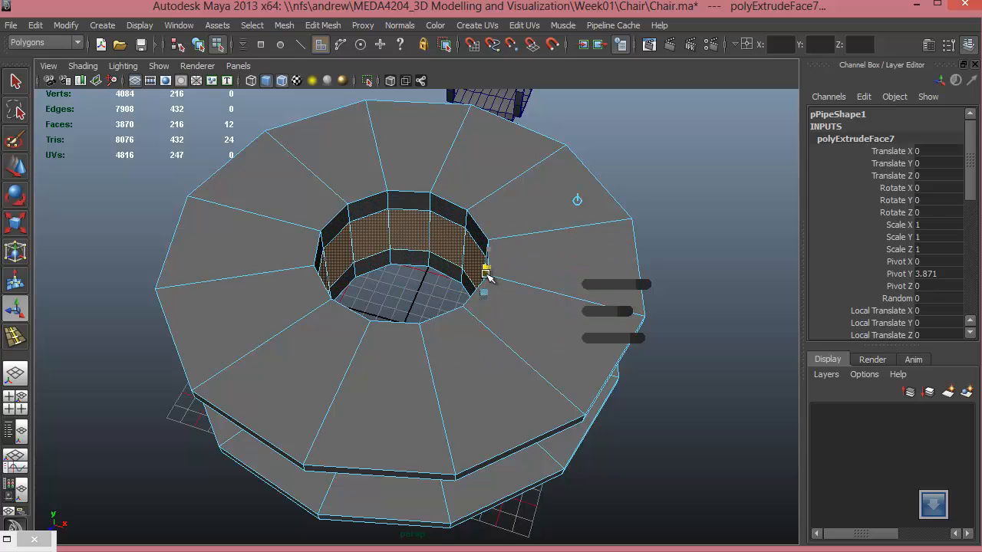
# Step: Extrude the inner ring of faces about 2.5 units toward the centre of the hole, forming a ledge
pyautogui.keyDown('shift'); pyautogui.moveTo(422, 242); pyautogui.dragTo(420, 279, button='right'); pyautogui.keyUp('shift')
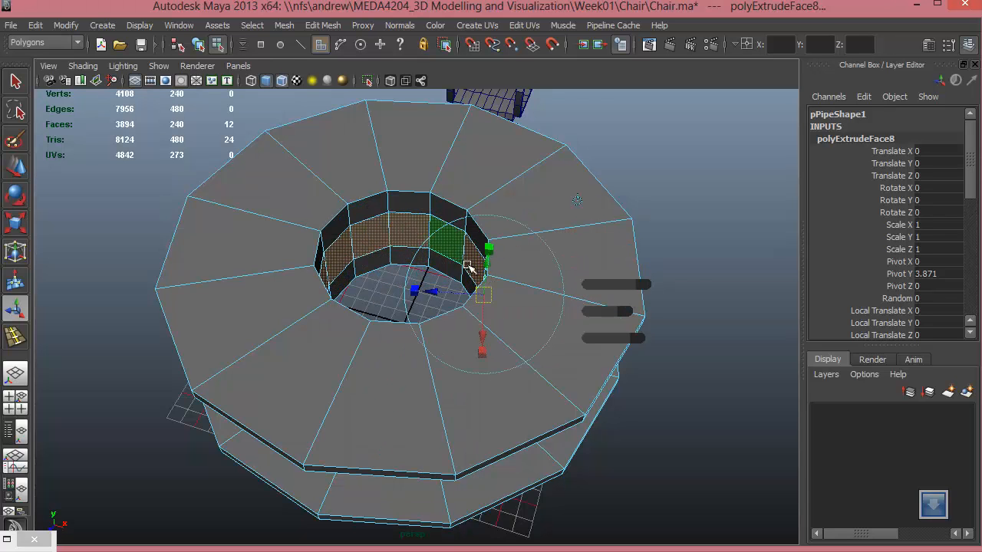
pyautogui.keyDown('alt'); pyautogui.moveTo(464, 300); pyautogui.dragTo(403, 297); pyautogui.keyUp('alt')
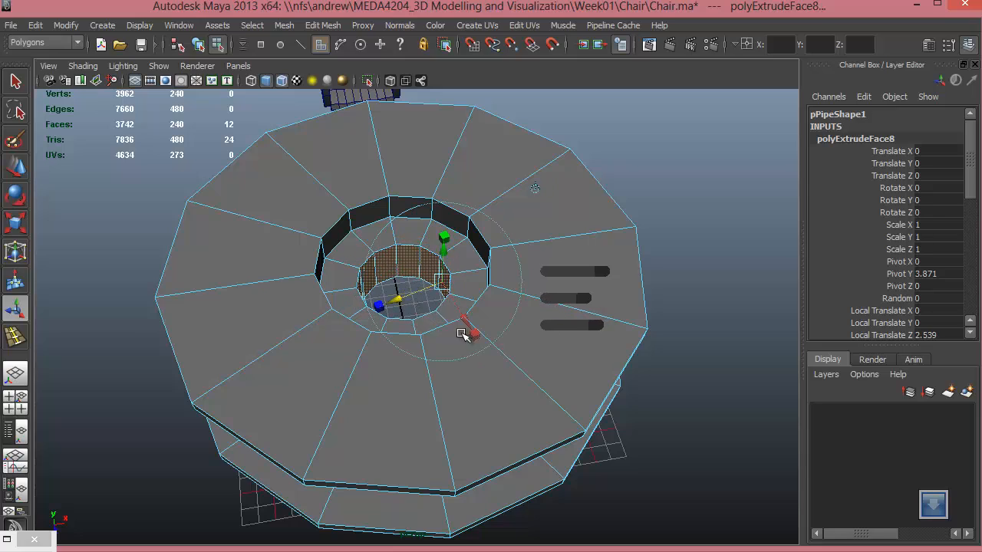
pyautogui.keyDown('alt'); pyautogui.moveTo(468, 333); pyautogui.dragTo(476, 303); pyautogui.keyUp('alt')
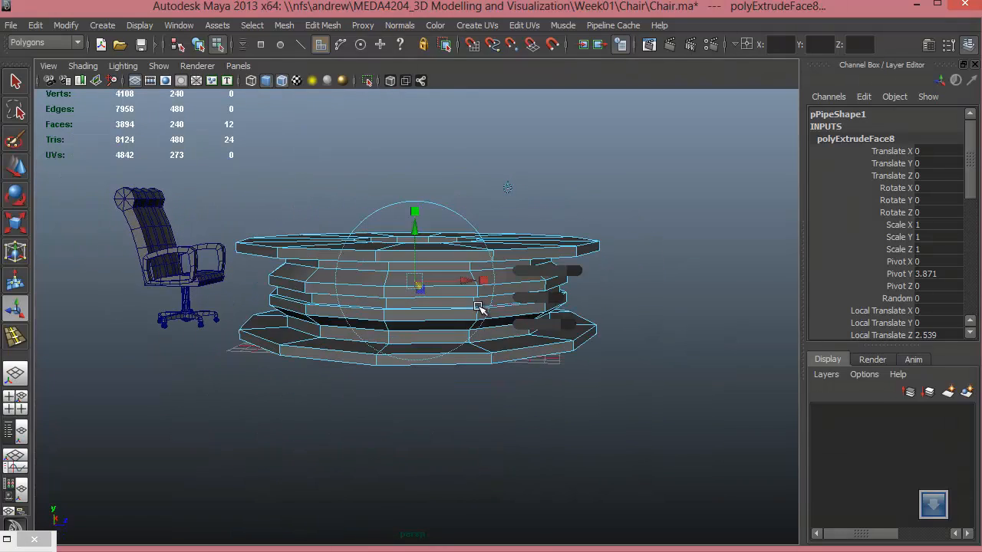
# Step: Put the pipe back in object mode and bring the whole desk and the chair into view together
pyautogui.moveTo(476, 304); pyautogui.dragTo(443, 381, button='right')
pyautogui.keyDown('alt'); pyautogui.moveTo(453, 367); pyautogui.dragTo(68, 379); pyautogui.keyUp('alt')
pyautogui.keyDown('alt'); pyautogui.moveTo(528, 364); pyautogui.dragTo(618, 234); pyautogui.keyUp('alt')
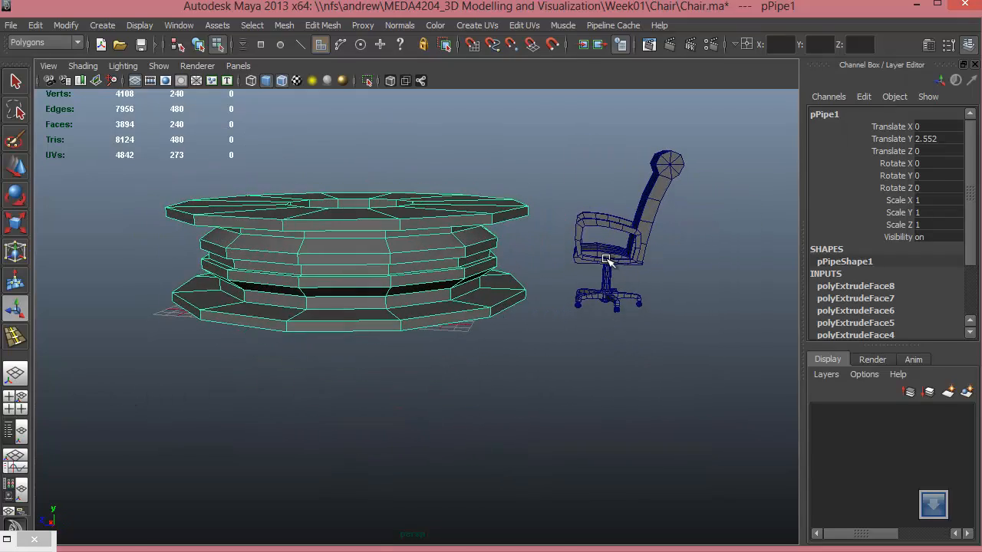
# Step: Select the chair's seat together with the rest of the chair's hierarchy, keeping the desk out of the selection
pyautogui.keyDown('shift'); pyautogui.click(606, 259); pyautogui.keyUp('shift')
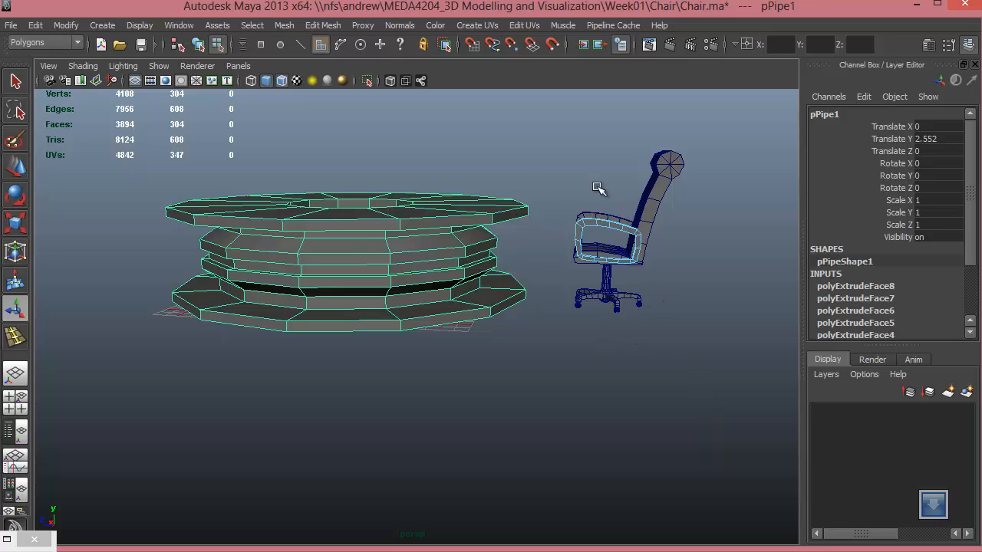
pyautogui.rightClick(606, 253)
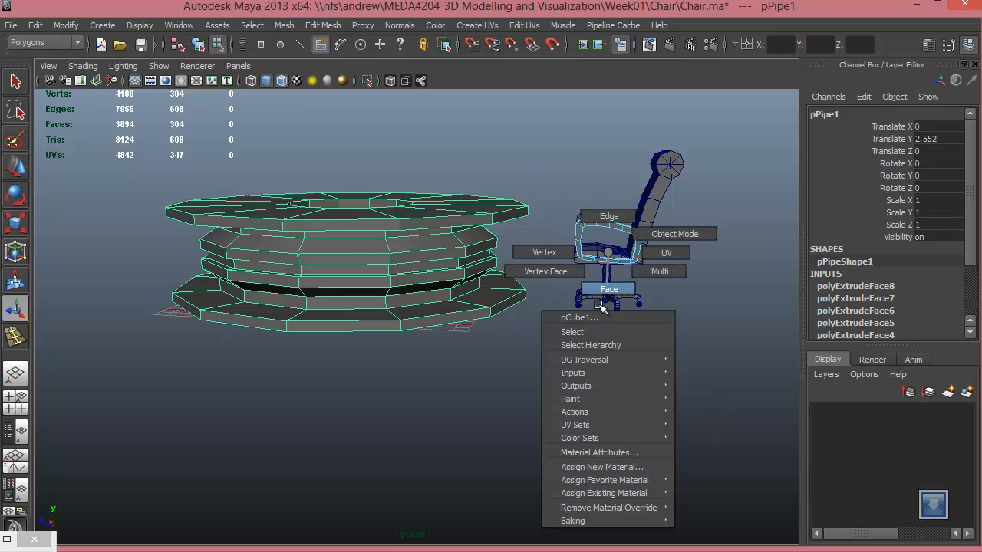
pyautogui.click(587, 343)
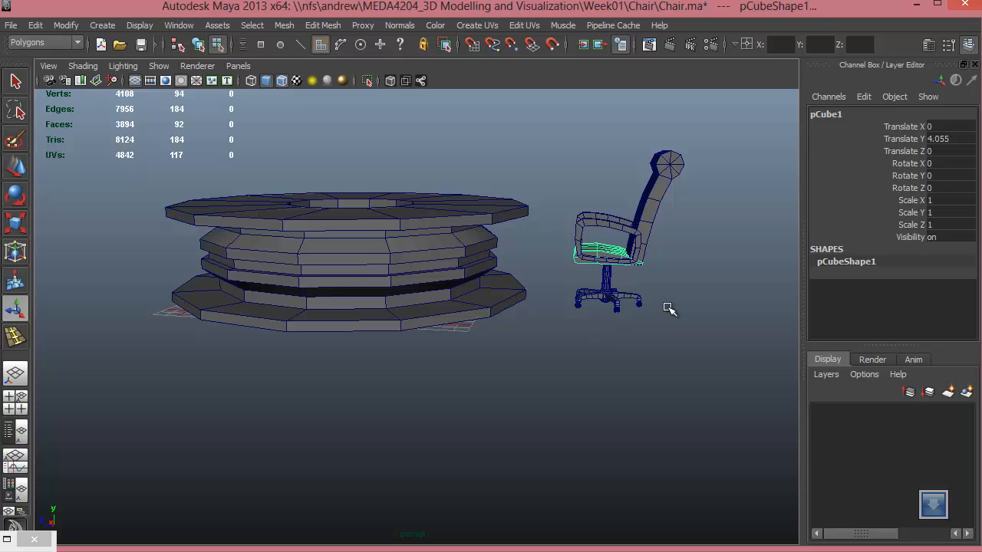
pyautogui.press('z')
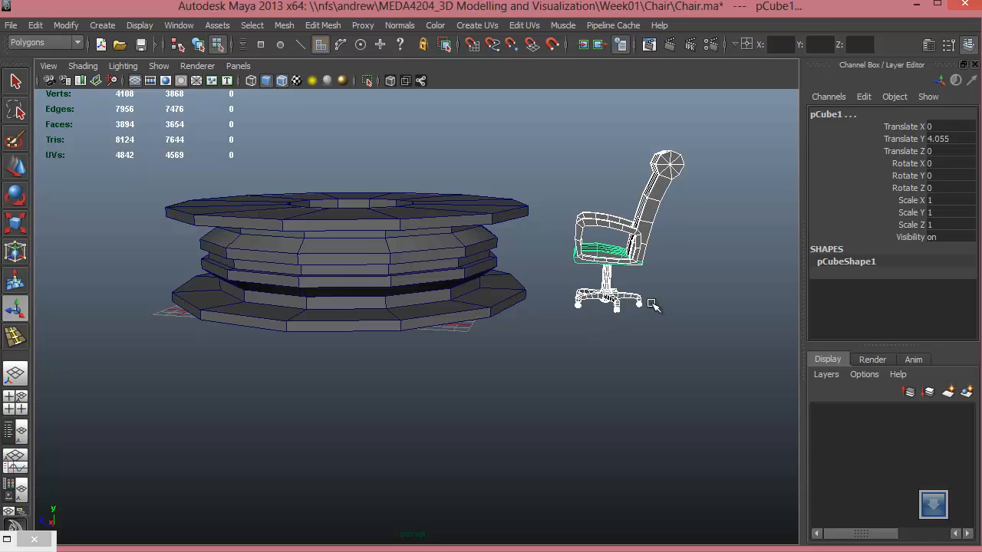
pyautogui.keyDown('alt'); pyautogui.moveTo(554, 304); pyautogui.dragTo(623, 271); pyautogui.keyUp('alt')
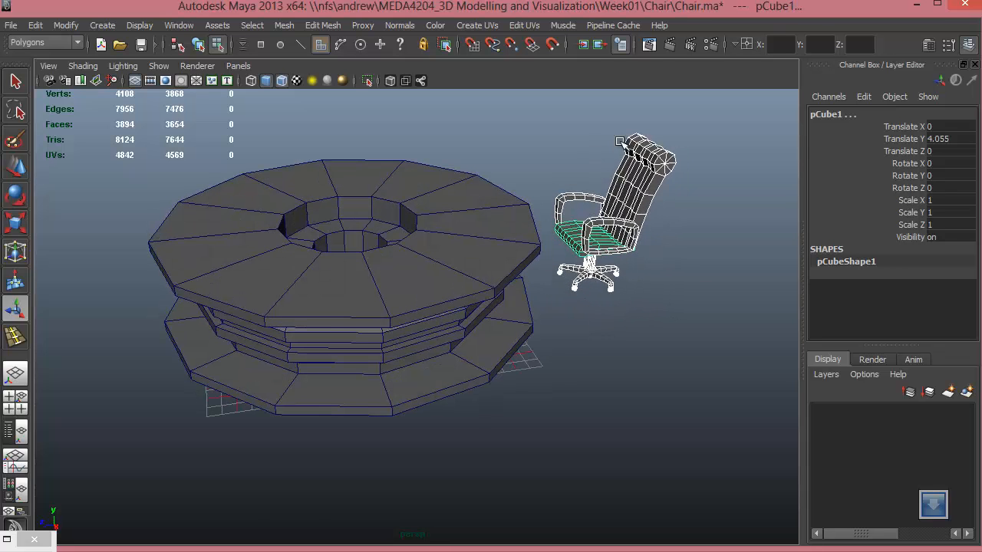
pyautogui.keyDown('alt'); pyautogui.moveTo(656, 306); pyautogui.dragTo(652, 360, button='middle'); pyautogui.keyUp('alt')
pyautogui.scroll(1, 643, 360)
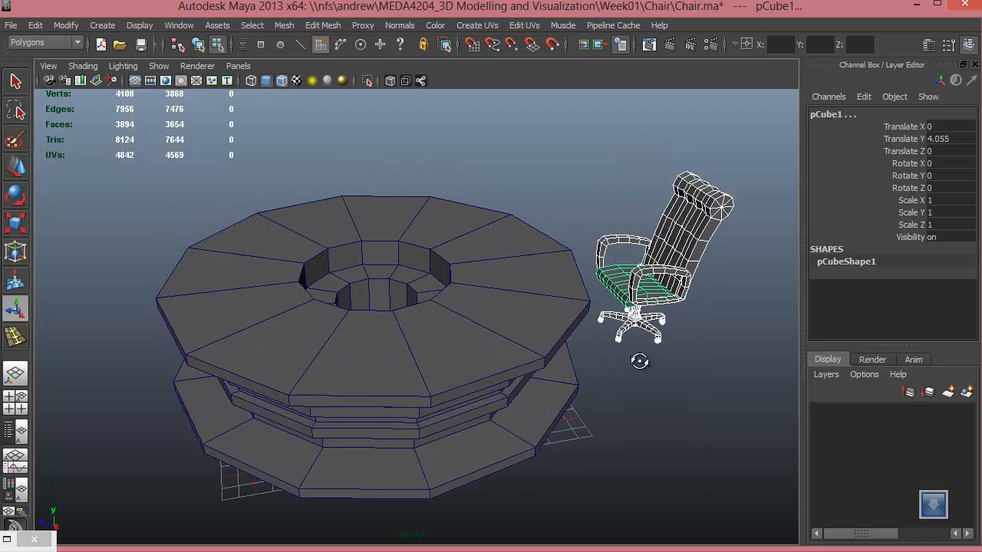
pyautogui.keyDown('alt'); pyautogui.moveTo(639, 361); pyautogui.dragTo(634, 361); pyautogui.keyUp('alt')
pyautogui.keyDown('alt'); pyautogui.moveTo(658, 305); pyautogui.dragTo(499, 325, button='right'); pyautogui.keyUp('alt')
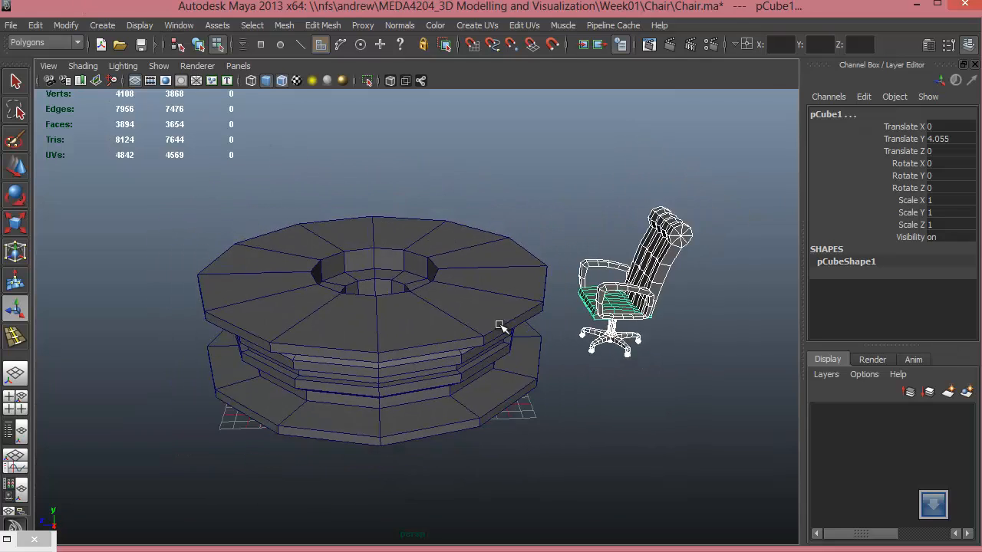
pyautogui.keyDown('alt'); pyautogui.moveTo(500, 326); pyautogui.dragTo(567, 379); pyautogui.keyUp('alt')
# Step: Try to rotate the selected chair parts about the vertical axis with the Rotate tool
pyautogui.click(15, 167)
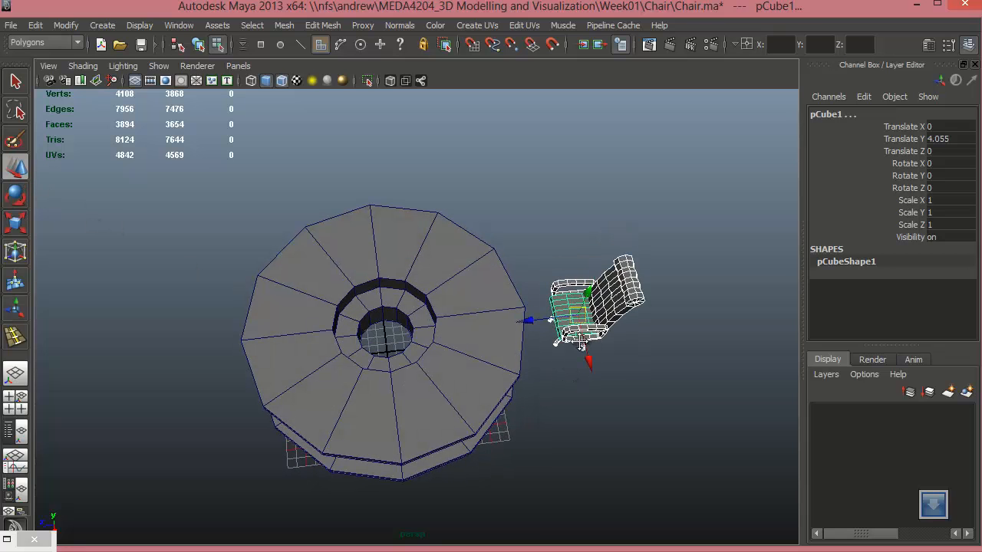
pyautogui.keyDown('alt'); pyautogui.moveTo(547, 319); pyautogui.dragTo(499, 297, button='middle'); pyautogui.keyUp('alt')
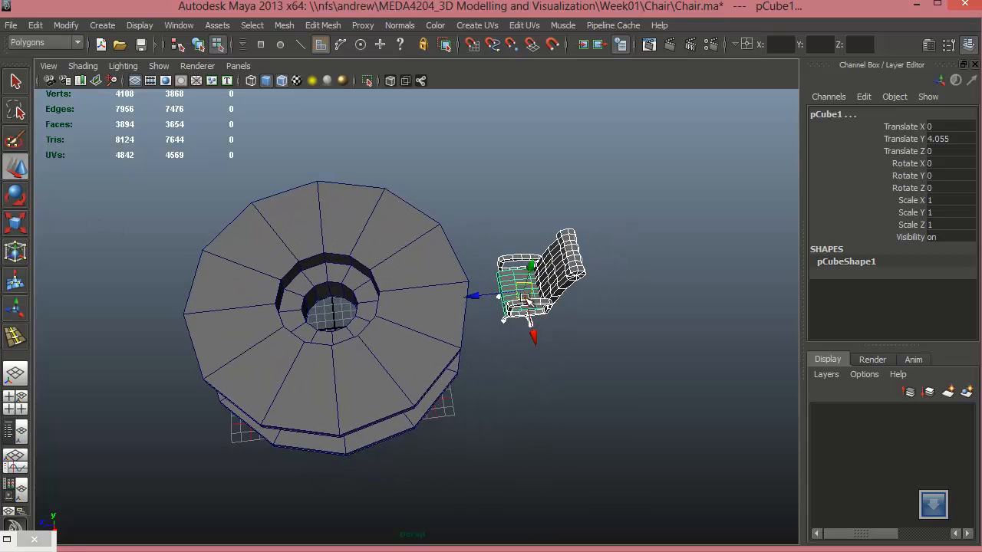
pyautogui.keyDown('alt'); pyautogui.moveTo(528, 293); pyautogui.dragTo(519, 281); pyautogui.keyUp('alt')
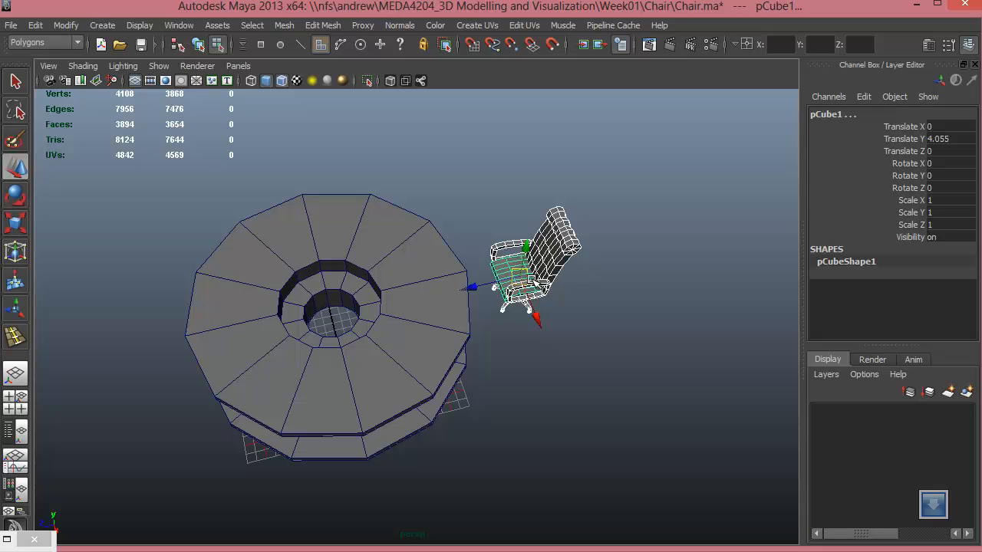
pyautogui.press('e')
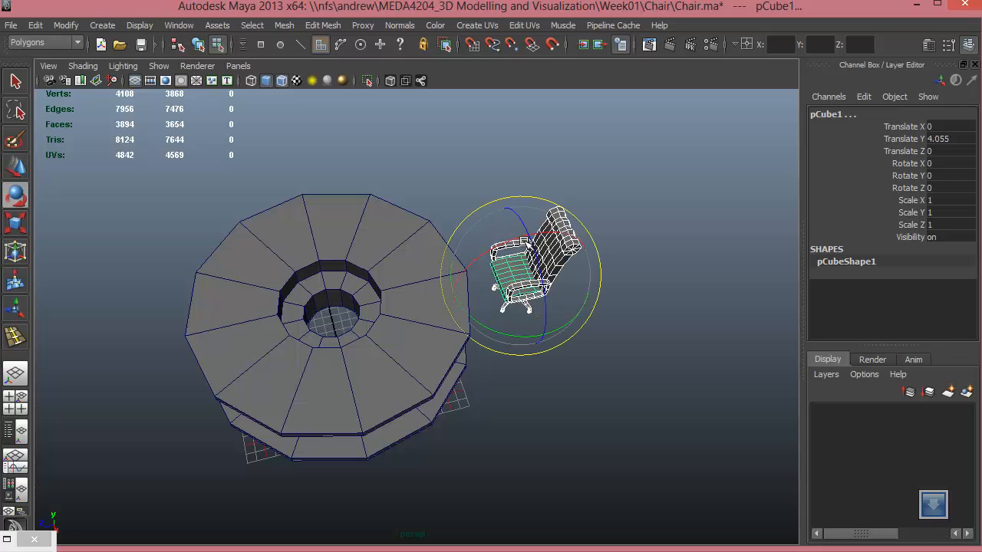
pyautogui.press('r')
pyautogui.press('e')
pyautogui.moveTo(509, 339); pyautogui.dragTo(447, 316)
pyautogui.keyDown('alt'); pyautogui.moveTo(564, 395); pyautogui.dragTo(557, 346); pyautogui.keyUp('alt')
# Step: Open the Outliner and select the chair01 group so that the whole chair is picked by its parent
pyautogui.click(179, 25)
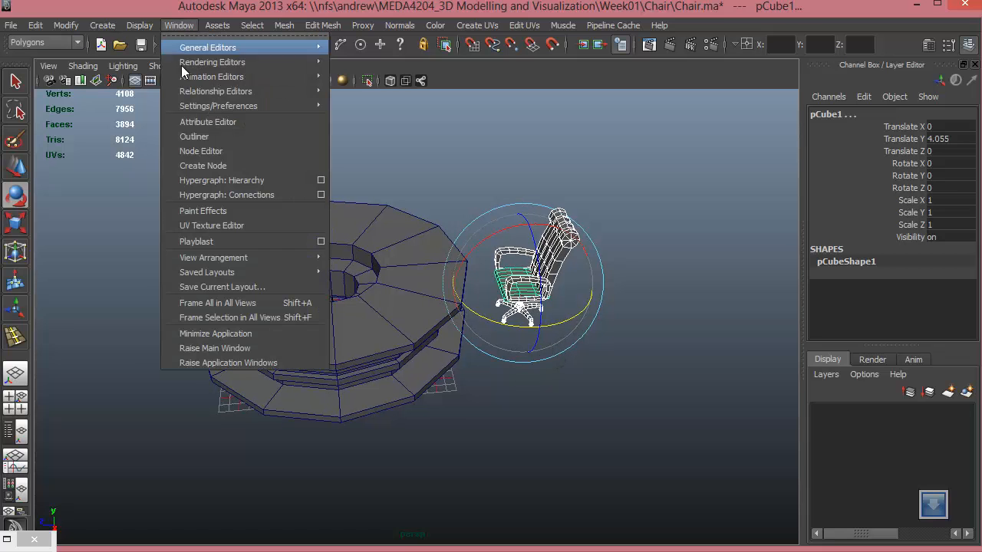
pyautogui.click(207, 136)
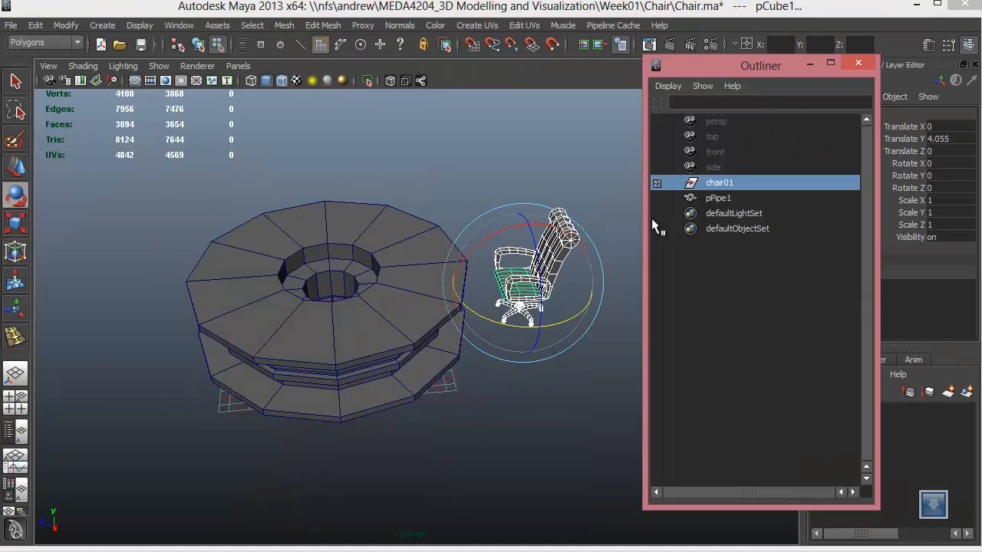
pyautogui.click(720, 184)
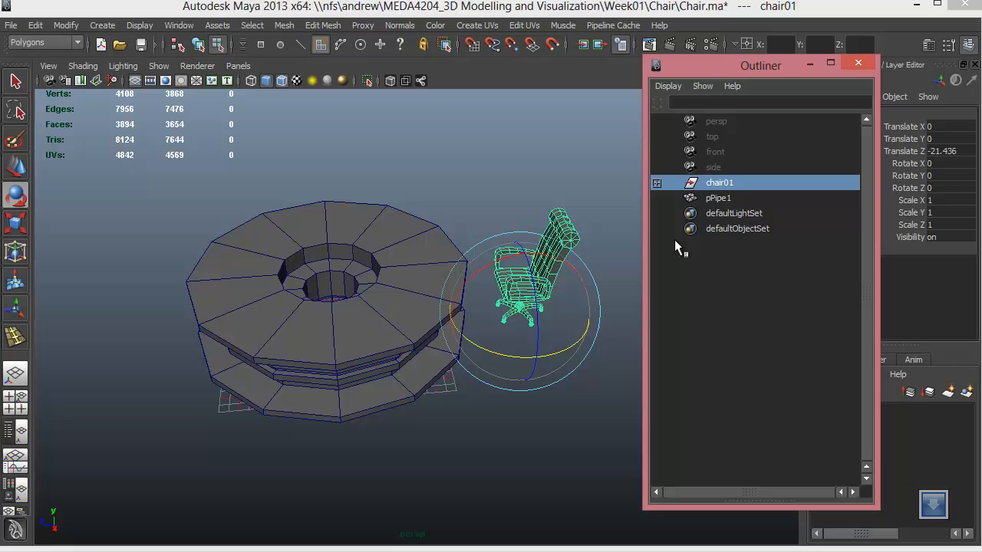
pyautogui.click(546, 433)
pyautogui.click(719, 184)
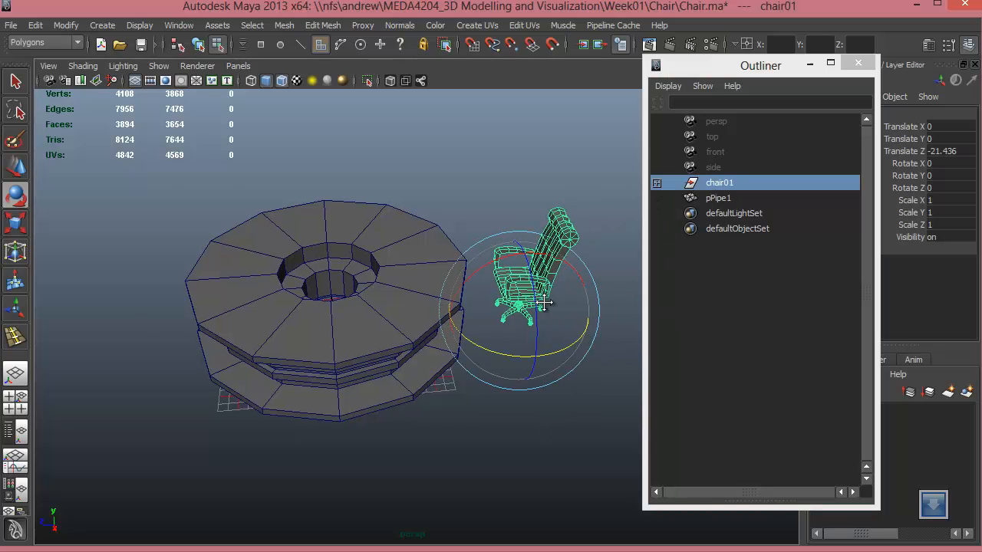
pyautogui.keyDown('alt'); pyautogui.moveTo(588, 336); pyautogui.dragTo(537, 288, button='middle'); pyautogui.keyUp('alt')
pyautogui.keyDown('alt'); pyautogui.moveTo(314, 304); pyautogui.dragTo(581, 232); pyautogui.keyUp('alt')
# Step: Examine the contents of the chair01 group and its legs subgroup, collapse it and reselect chair01
pyautogui.click(657, 182)
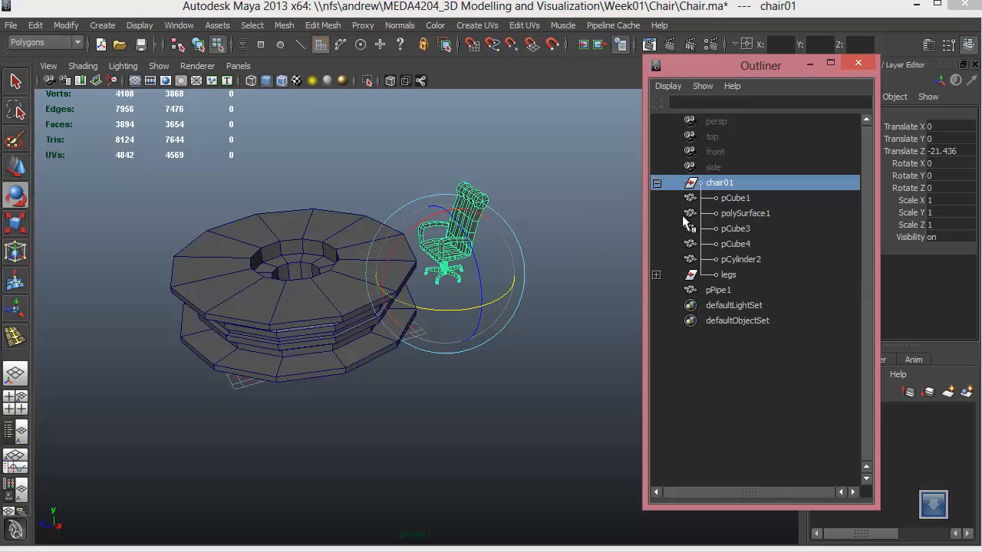
pyautogui.click(729, 275)
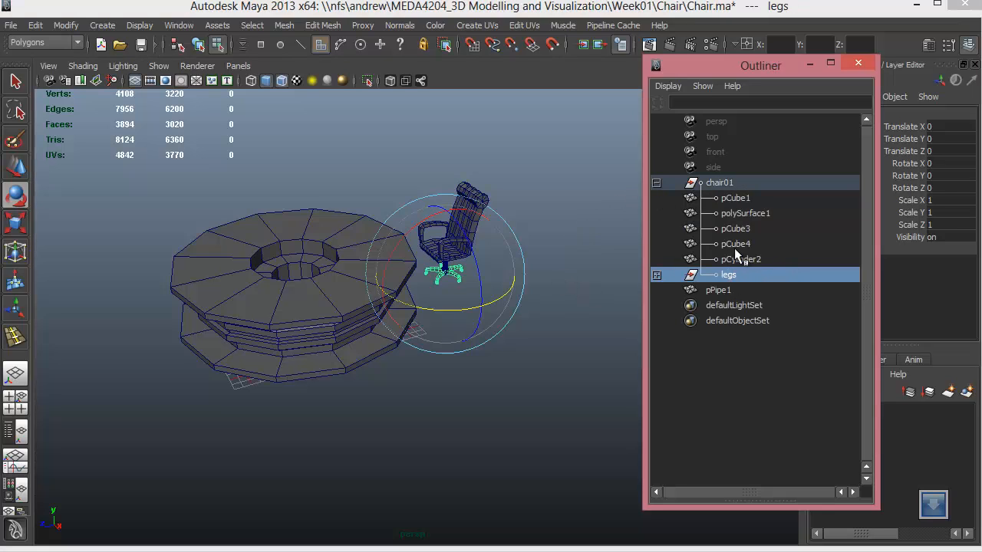
pyautogui.click(656, 182)
pyautogui.click(718, 182)
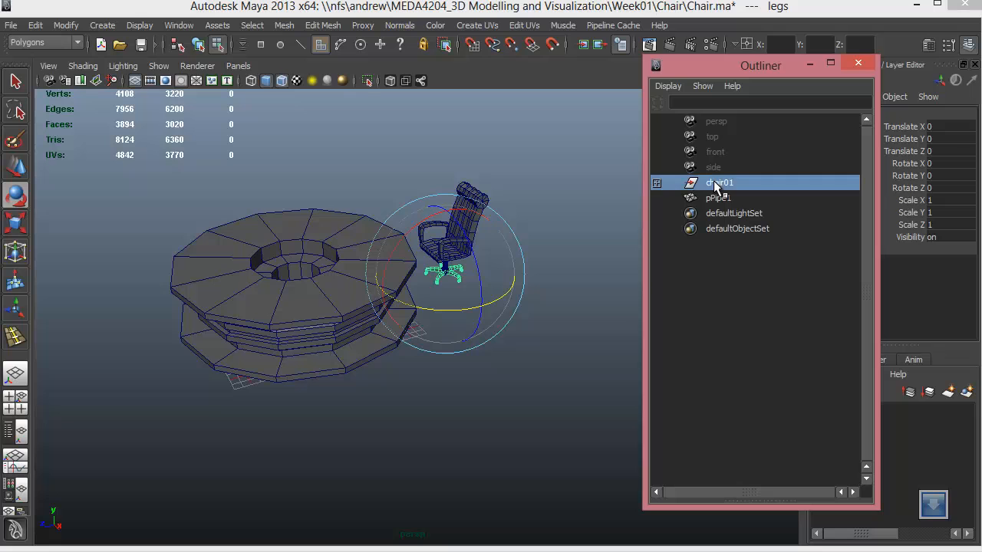
# Step: In the top view, move the chair01 group's pivot to the grid origin at the desk's centre using grid snapping, and turn snapping off
pyautogui.keyDown('alt'); pyautogui.moveTo(345, 313); pyautogui.dragTo(435, 314, button='middle'); pyautogui.keyUp('alt')
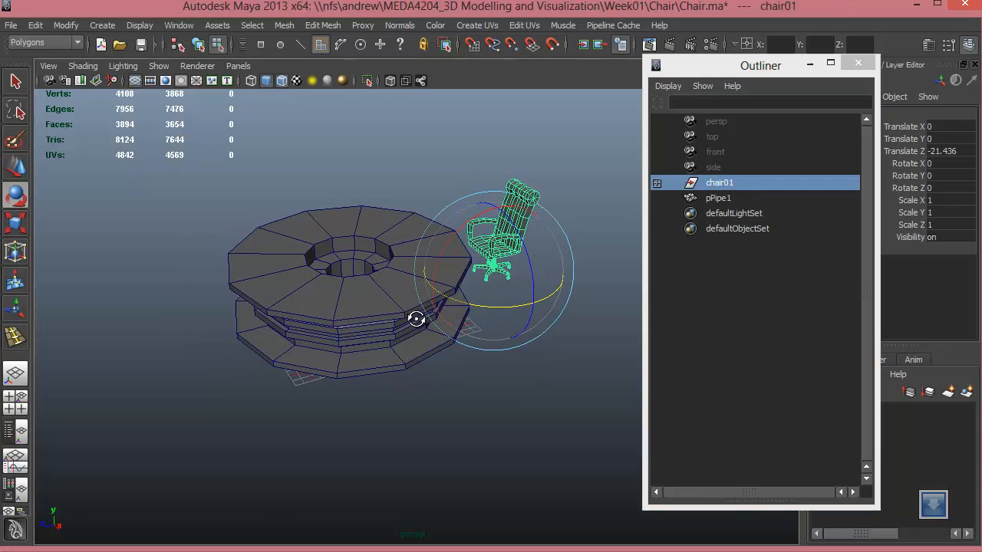
pyautogui.press('w')
pyautogui.keyDown('alt'); pyautogui.moveTo(417, 320); pyautogui.dragTo(486, 285); pyautogui.keyUp('alt')
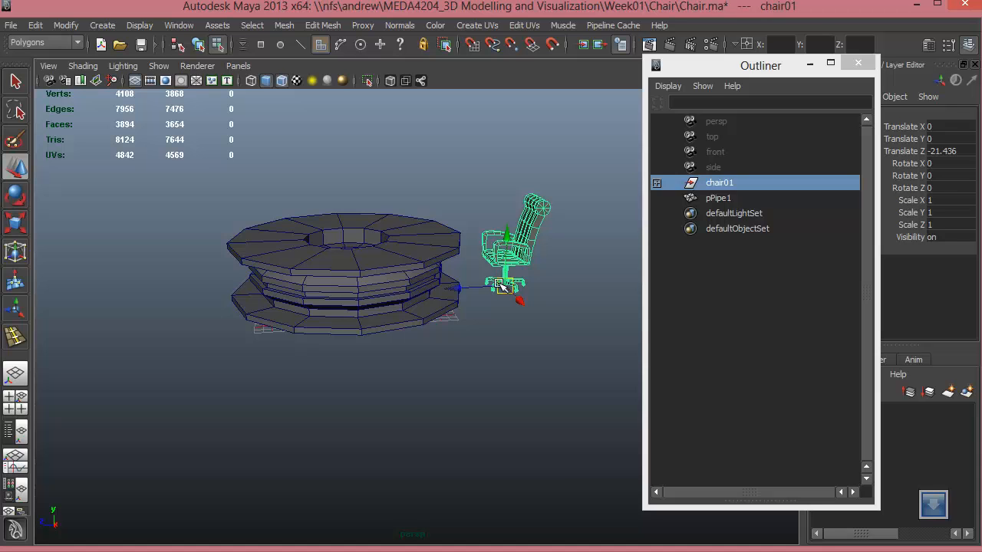
pyautogui.keyDown('alt'); pyautogui.moveTo(378, 311); pyautogui.dragTo(363, 338); pyautogui.keyUp('alt')
pyautogui.press('space')
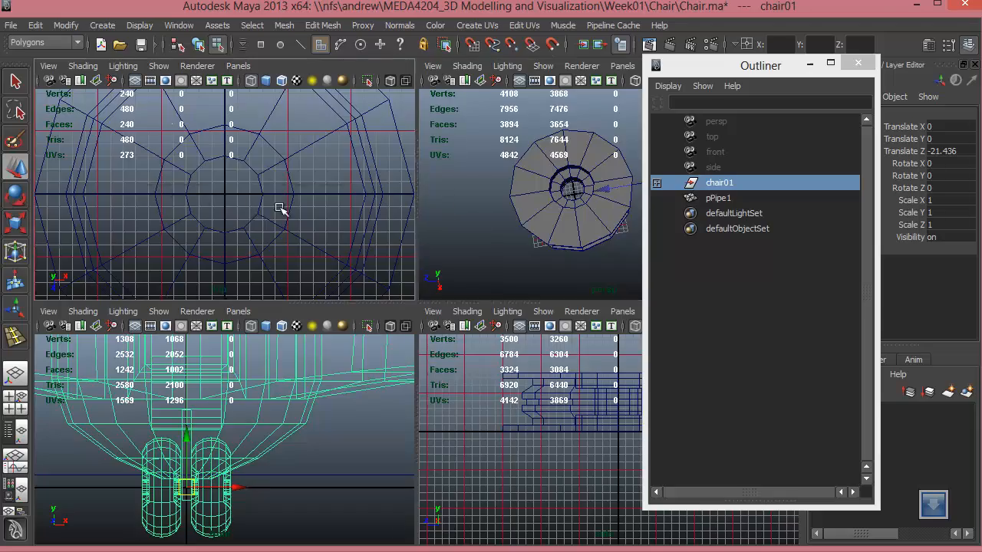
pyautogui.press('space')
pyautogui.keyDown('alt'); pyautogui.moveTo(499, 254); pyautogui.dragTo(40, 164, button='right'); pyautogui.keyUp('alt')
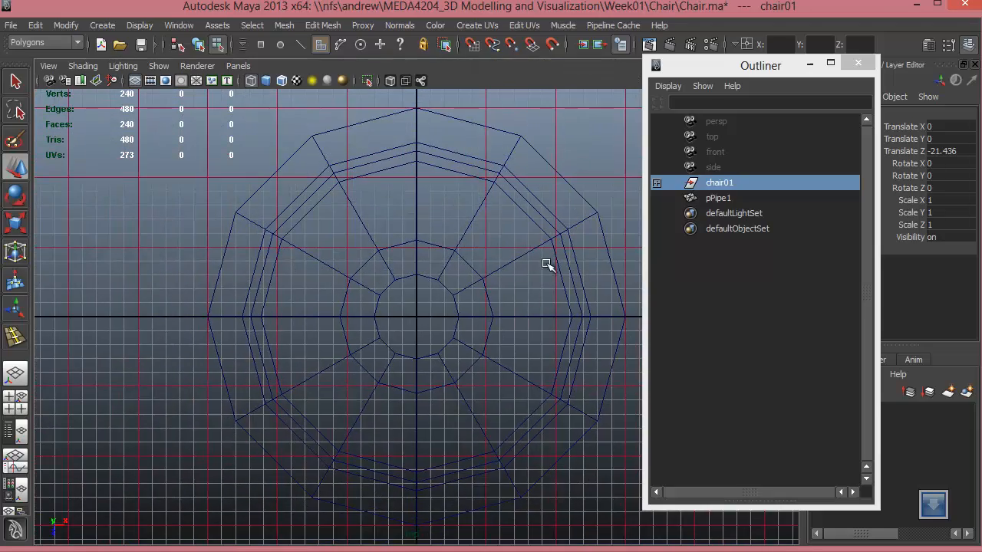
pyautogui.keyDown('alt'); pyautogui.moveTo(547, 263); pyautogui.dragTo(377, 232, button='right'); pyautogui.keyUp('alt')
pyautogui.keyDown('alt'); pyautogui.moveTo(377, 233); pyautogui.dragTo(362, 277, button='middle'); pyautogui.keyUp('alt')
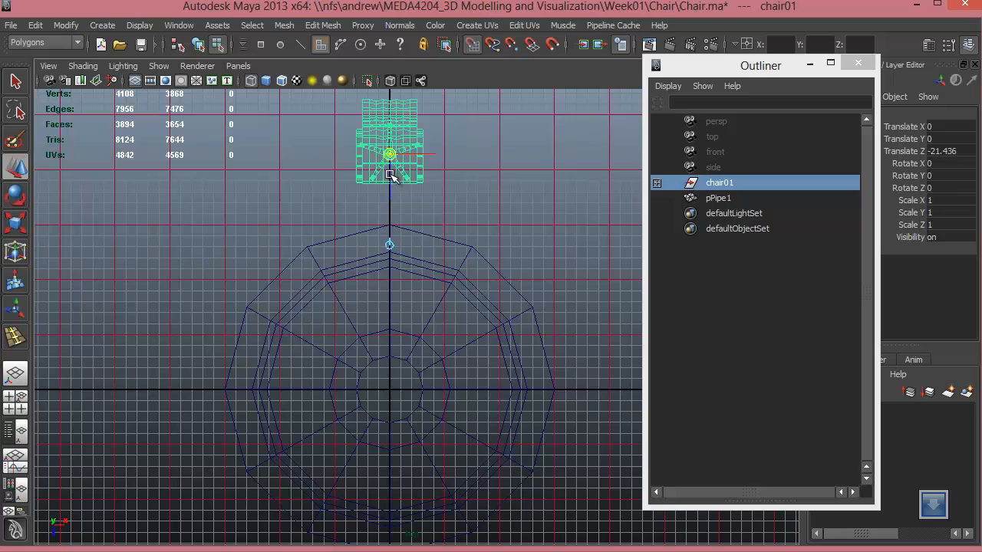
pyautogui.moveTo(390, 175); pyautogui.dragTo(366, 391)
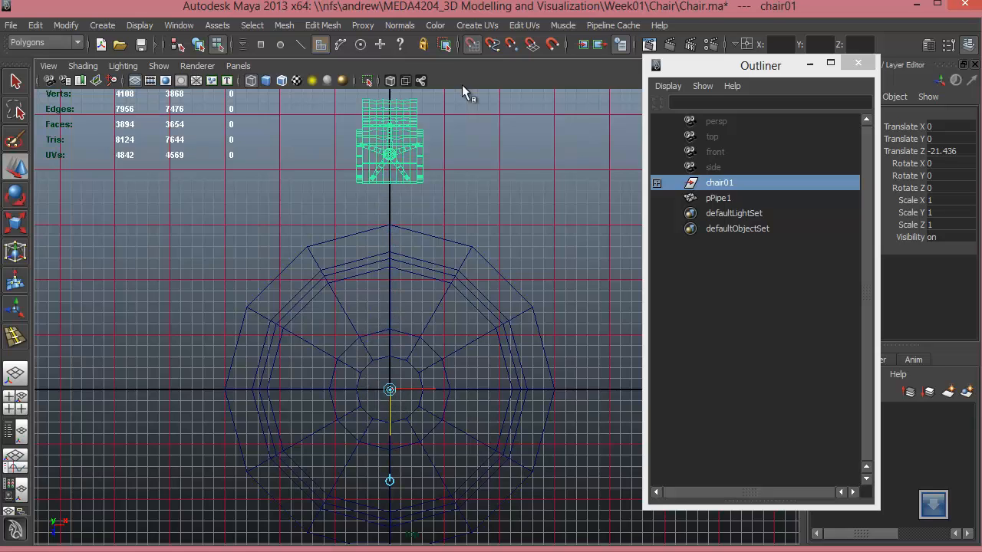
pyautogui.click(472, 45)
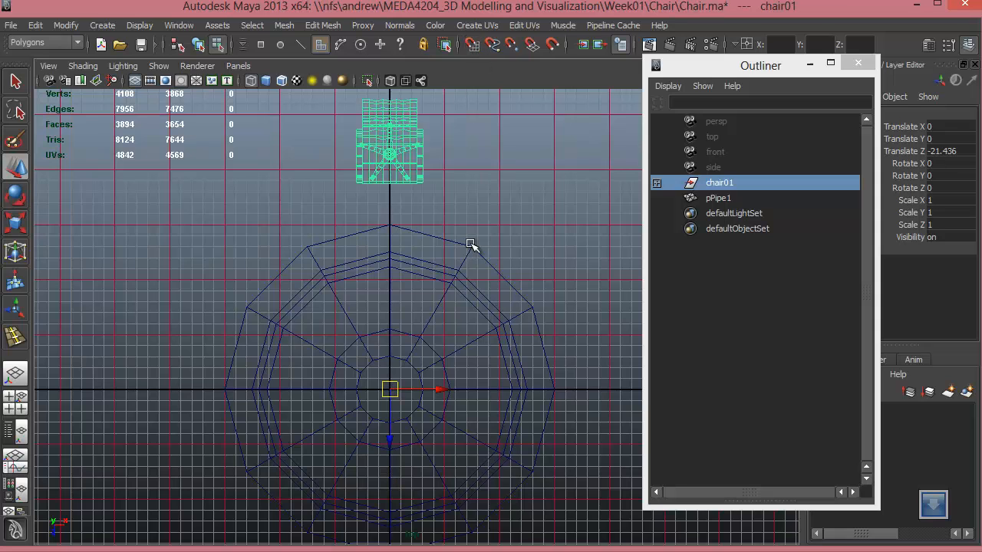
# Step: Back in the perspective view, test-rotate chair01 around the desk's centre about the Y axis and undo the rotation
pyautogui.press('space')
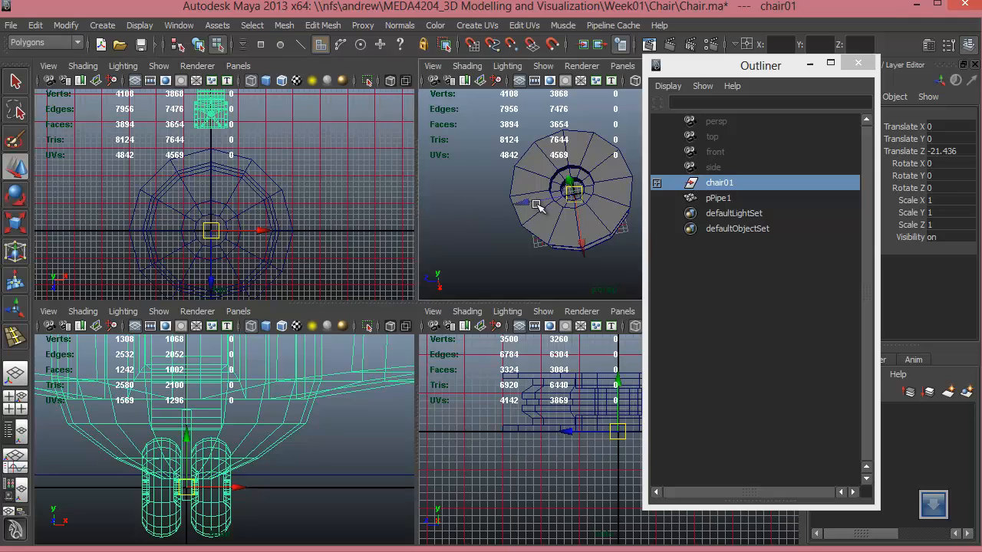
pyautogui.press('space')
pyautogui.moveTo(470, 341)
pyautogui.keyDown('alt'); pyautogui.mouseDown()
pyautogui.moveTo(452, 283)
pyautogui.moveTo(478, 314)
pyautogui.moveTo(475, 326)
pyautogui.mouseUp(); pyautogui.keyUp('alt')
pyautogui.keyDown('alt'); pyautogui.moveTo(445, 380); pyautogui.dragTo(448, 407); pyautogui.keyUp('alt')
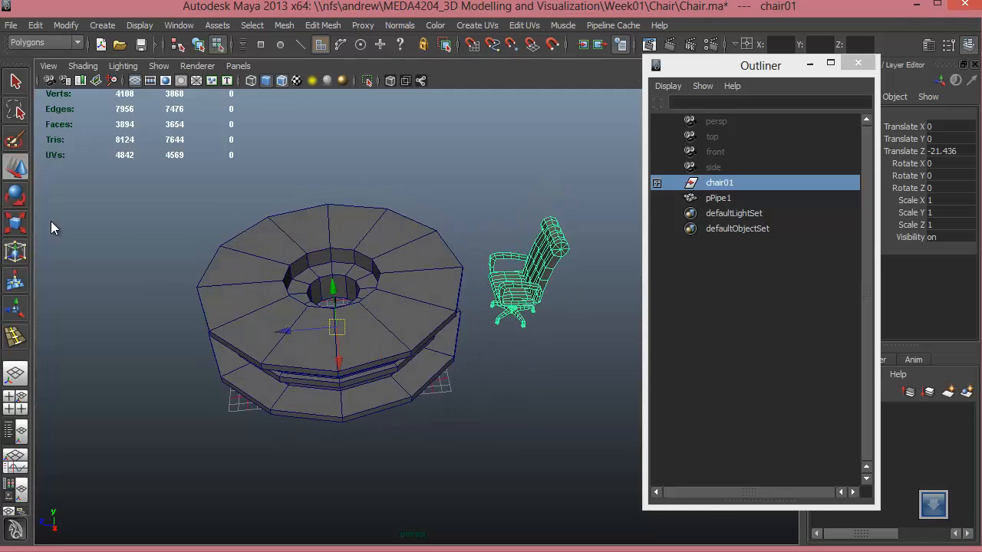
pyautogui.click(16, 197)
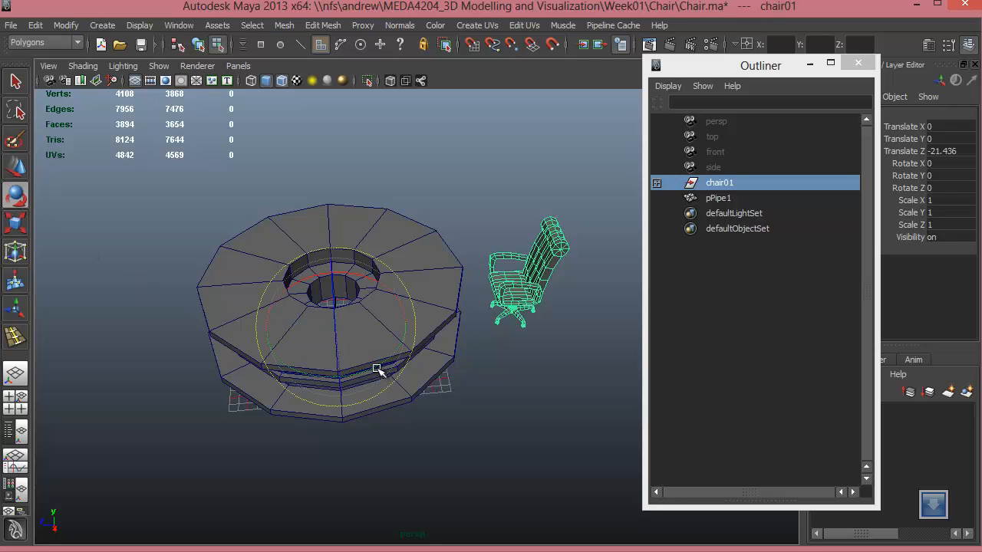
pyautogui.moveTo(378, 369); pyautogui.dragTo(389, 308)
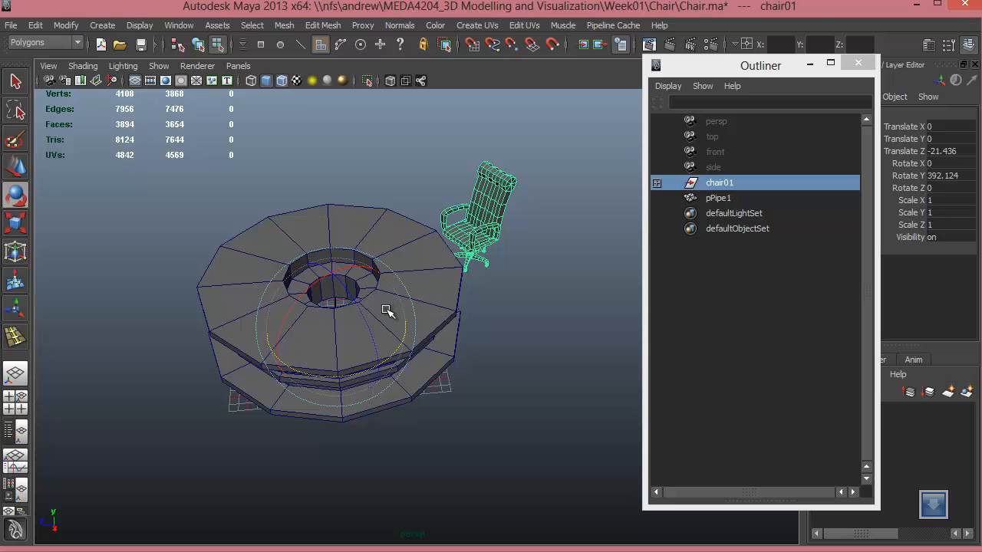
pyautogui.hotkey('ctrl', 'z')
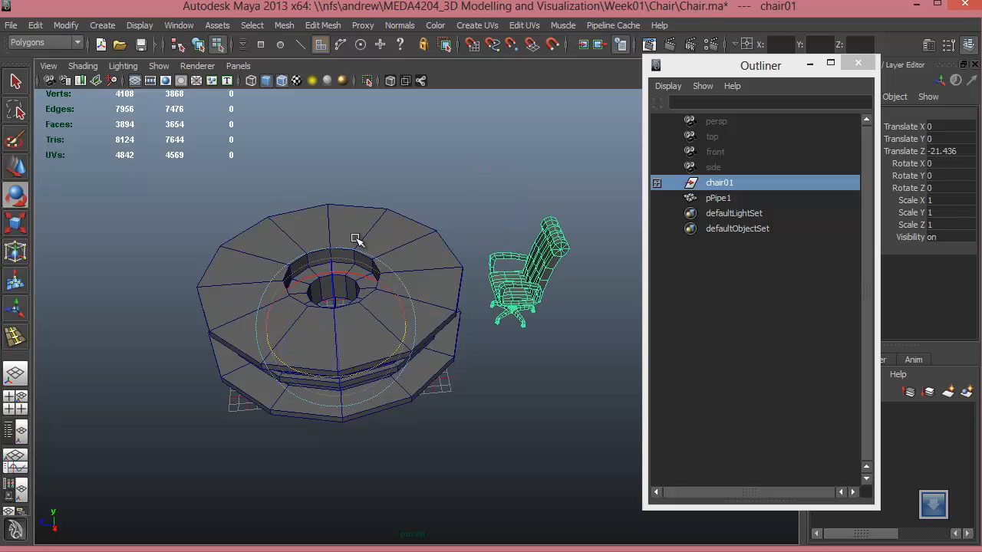
# Step: Use Duplicate Special to create 7 instances of chair01 around the desk, rotated 45° about Y each, and clear the selection
pyautogui.click(35, 25)
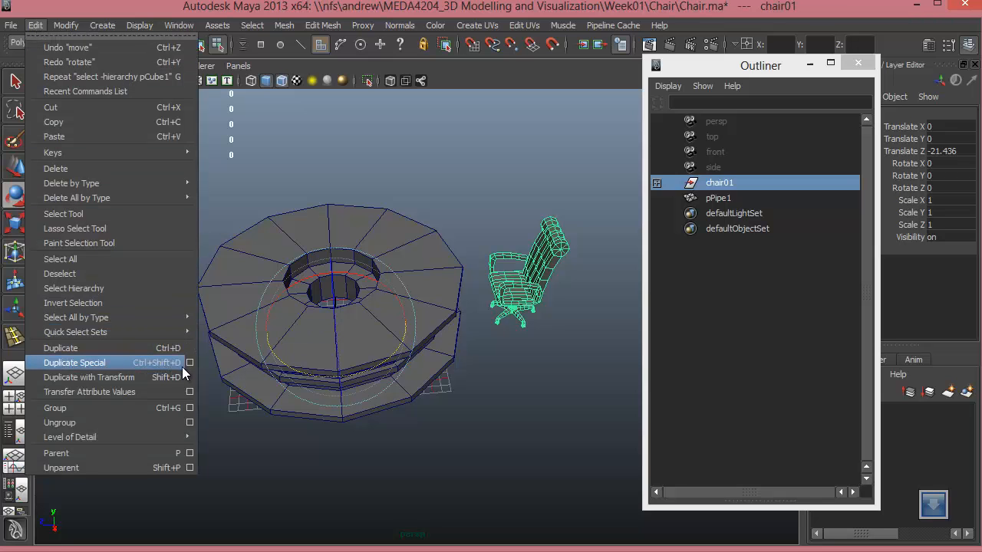
pyautogui.click(190, 363)
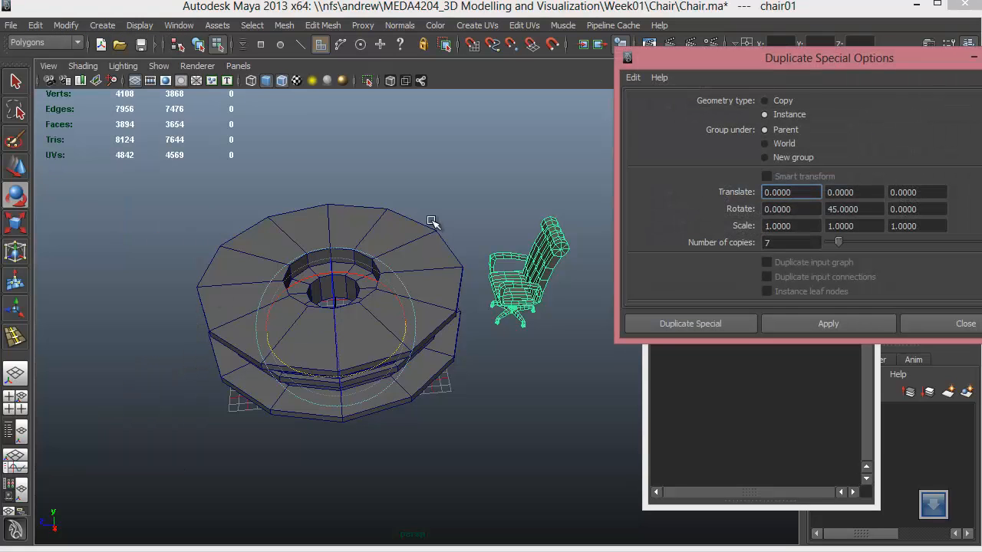
pyautogui.moveTo(798, 67); pyautogui.dragTo(718, 53)
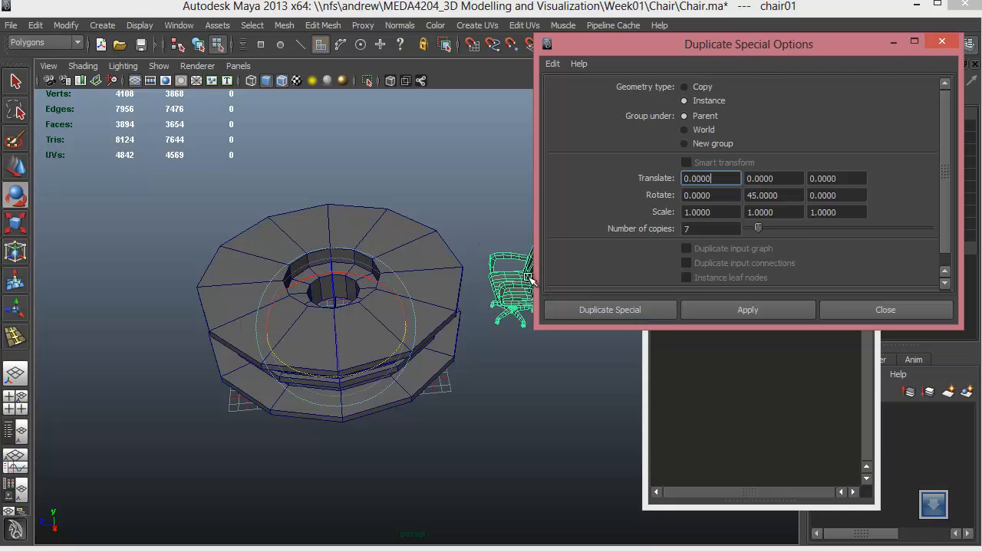
pyautogui.click(637, 309)
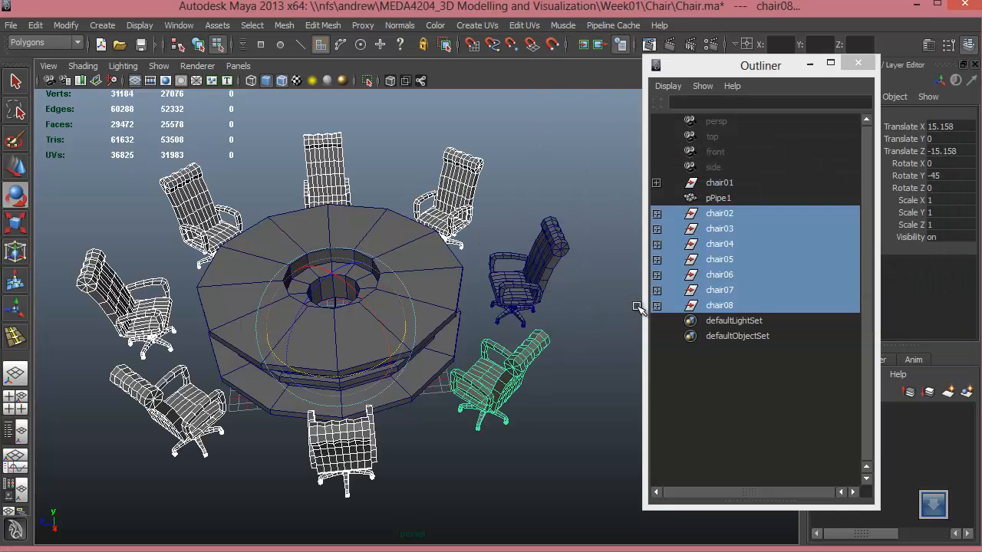
pyautogui.keyDown('alt'); pyautogui.moveTo(445, 361); pyautogui.dragTo(422, 292); pyautogui.keyUp('alt')
pyautogui.scroll(-3, 414, 338)
pyautogui.keyDown('alt'); pyautogui.moveTo(384, 353); pyautogui.dragTo(254, 378); pyautogui.keyUp('alt')
pyautogui.click(462, 405)
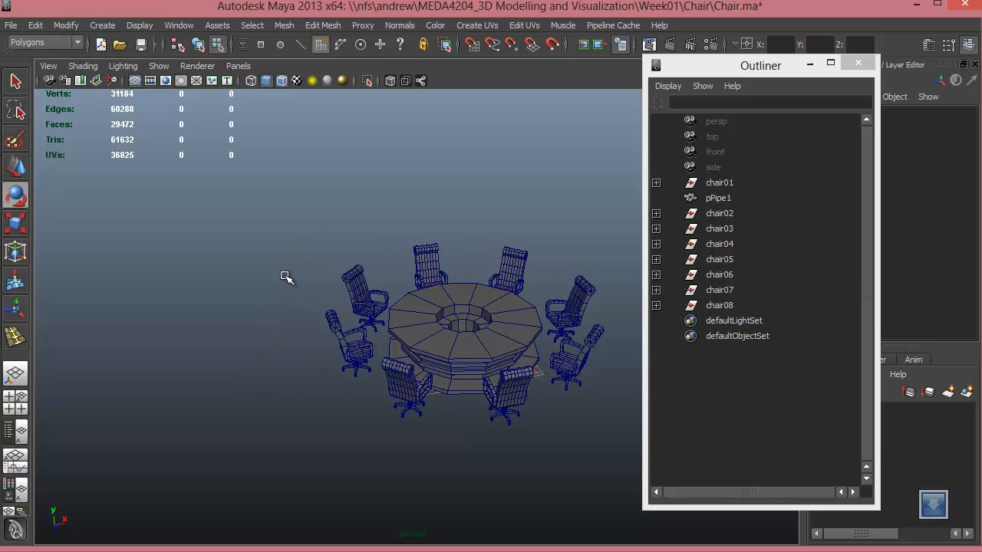
# Step: In the side view, start the Create Polygon Tool in the empty area beside the chairs and turn on grid snapping
pyautogui.keyDown('alt'); pyautogui.moveTo(500, 356); pyautogui.dragTo(438, 342, button='middle'); pyautogui.keyUp('alt')
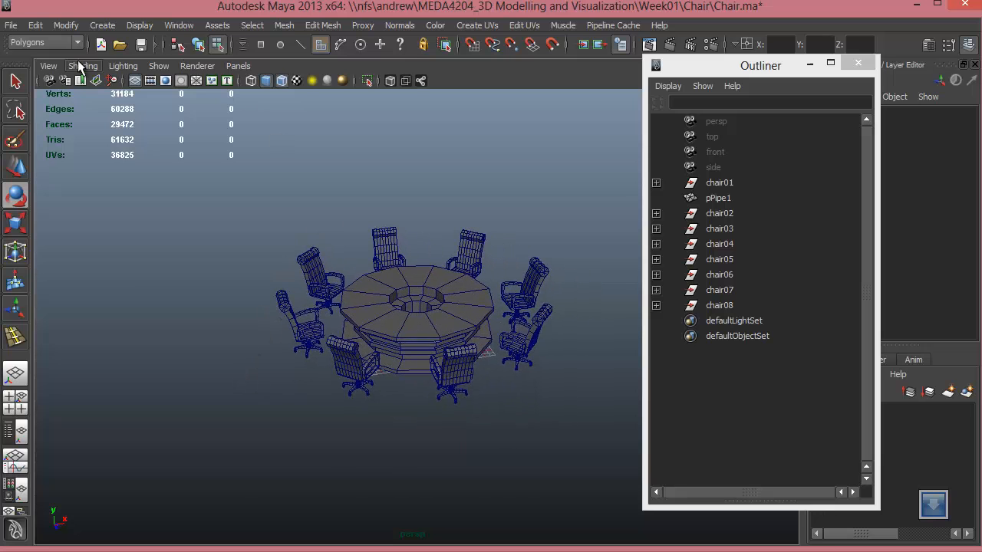
pyautogui.press('space')
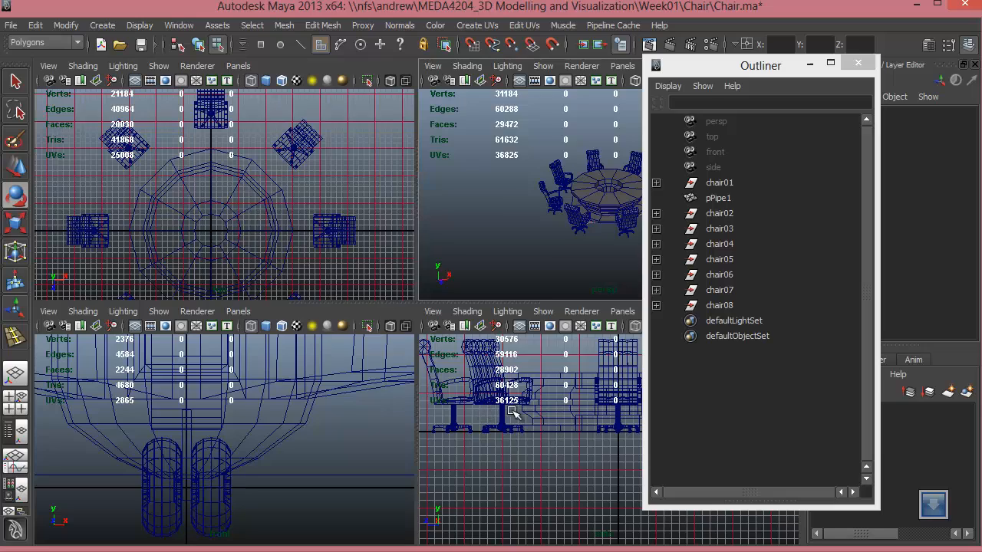
pyautogui.press('space')
pyautogui.keyDown('alt'); pyautogui.moveTo(138, 196); pyautogui.dragTo(138, 272, button='middle'); pyautogui.keyUp('alt')
pyautogui.keyDown('alt'); pyautogui.moveTo(138, 273); pyautogui.dragTo(131, 268, button='right'); pyautogui.keyUp('alt')
pyautogui.keyDown('alt'); pyautogui.moveTo(349, 277); pyautogui.dragTo(337, 294, button='middle'); pyautogui.keyUp('alt')
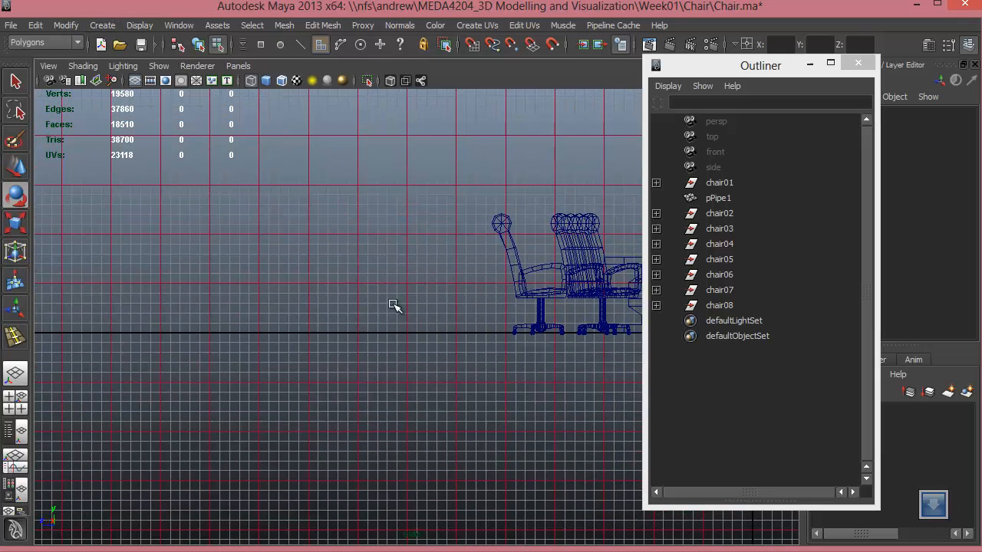
pyautogui.click(284, 25)
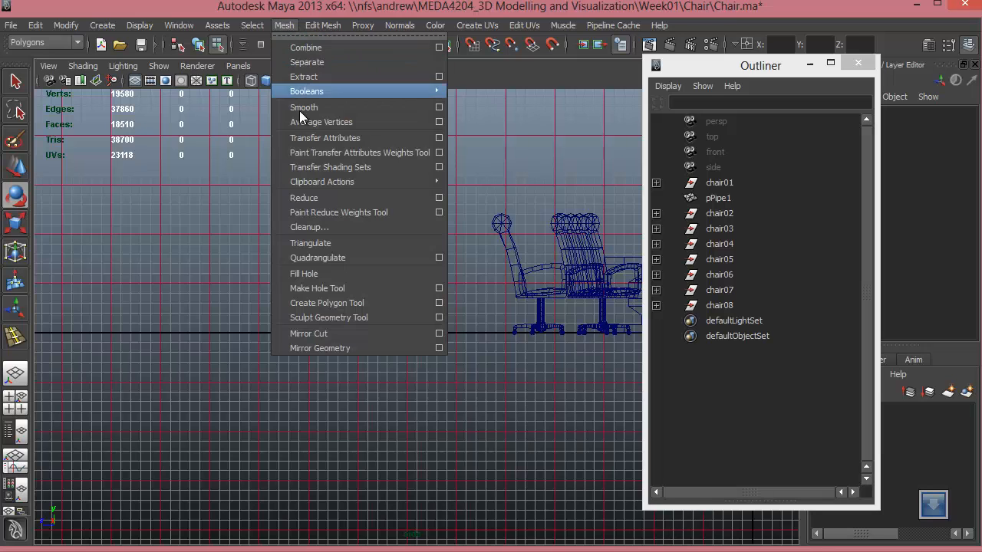
pyautogui.click(340, 303)
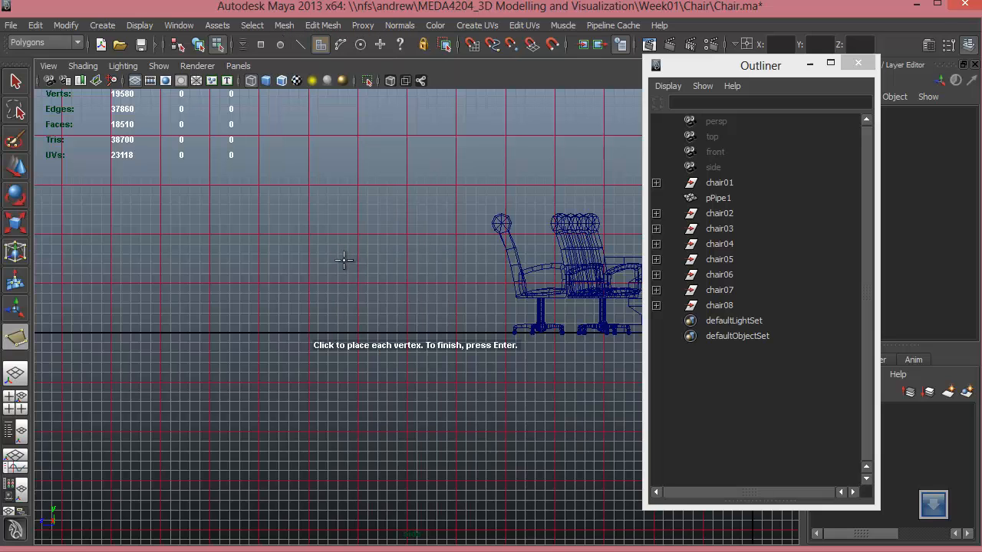
pyautogui.keyDown('alt'); pyautogui.moveTo(276, 296); pyautogui.dragTo(376, 201, button='right'); pyautogui.keyUp('alt')
pyautogui.keyDown('alt'); pyautogui.moveTo(384, 322); pyautogui.dragTo(495, 315, button='middle'); pyautogui.keyUp('alt')
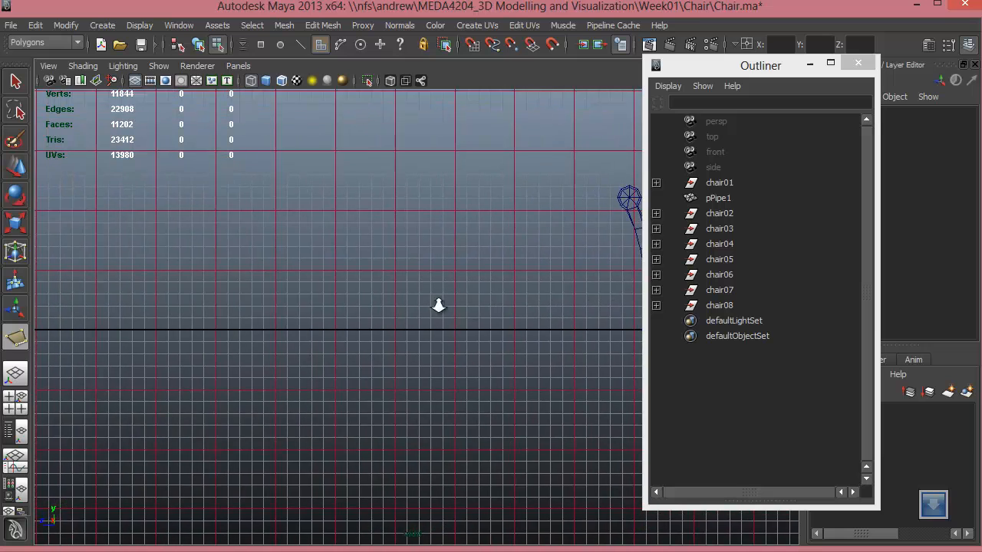
pyautogui.keyDown('alt'); pyautogui.moveTo(438, 307); pyautogui.dragTo(487, 125, button='right'); pyautogui.keyUp('alt')
pyautogui.keyDown('alt'); pyautogui.moveTo(415, 341); pyautogui.dragTo(469, 344, button='middle'); pyautogui.keyUp('alt')
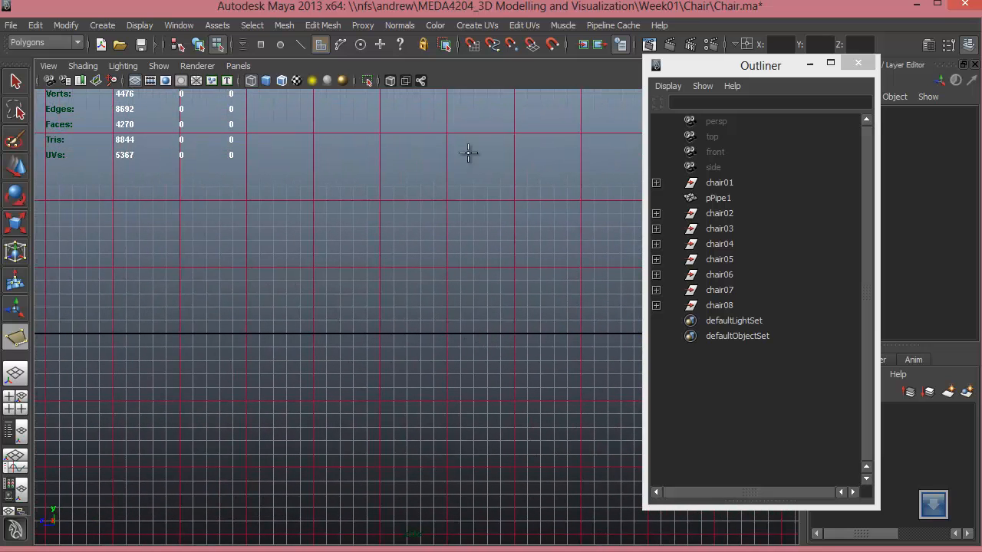
pyautogui.click(471, 46)
# Step: Draw an S-shaped chair profile of backrest, seat, front leg and base, 5 grid squares wide, 10 high and 1 thick
pyautogui.keyDown('alt'); pyautogui.moveTo(517, 310); pyautogui.dragTo(287, 258, button='right'); pyautogui.keyUp('alt')
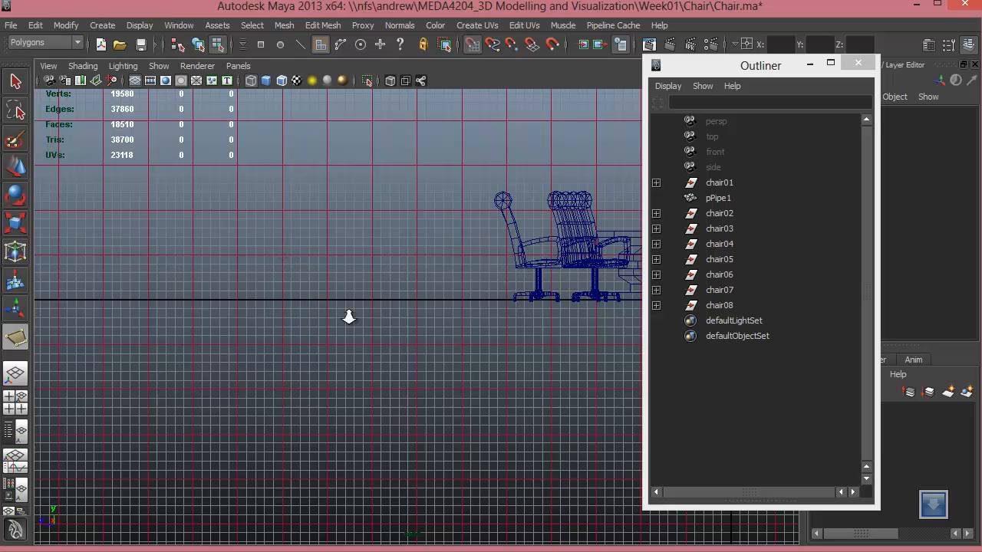
pyautogui.keyDown('alt'); pyautogui.moveTo(349, 315); pyautogui.dragTo(521, 315, button='right'); pyautogui.keyUp('alt')
pyautogui.keyDown('alt'); pyautogui.moveTo(381, 315); pyautogui.dragTo(482, 331, button='middle'); pyautogui.keyUp('alt')
pyautogui.keyDown('alt'); pyautogui.moveTo(350, 299); pyautogui.dragTo(494, 338, button='right'); pyautogui.keyUp('alt')
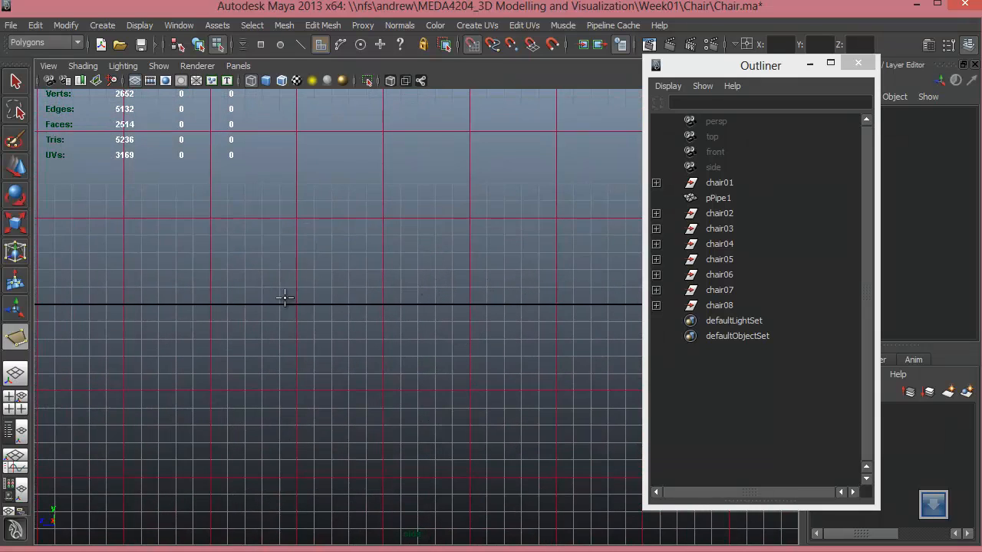
pyautogui.click(295, 305)
pyautogui.click(383, 305)
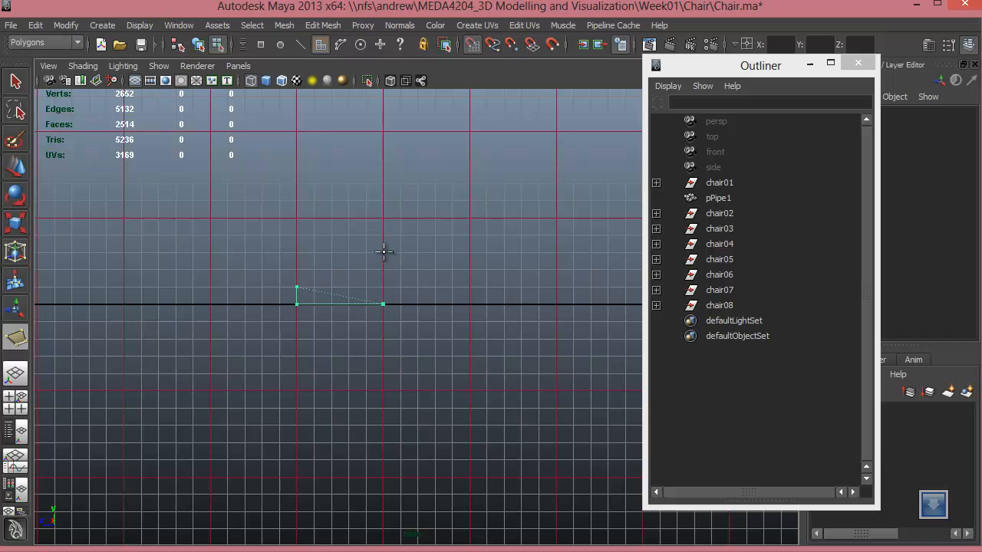
pyautogui.keyDown('alt'); pyautogui.moveTo(449, 273); pyautogui.dragTo(377, 261, button='right'); pyautogui.keyUp('alt')
pyautogui.keyDown('alt'); pyautogui.moveTo(377, 261); pyautogui.dragTo(226, 310, button='middle'); pyautogui.keyUp('alt')
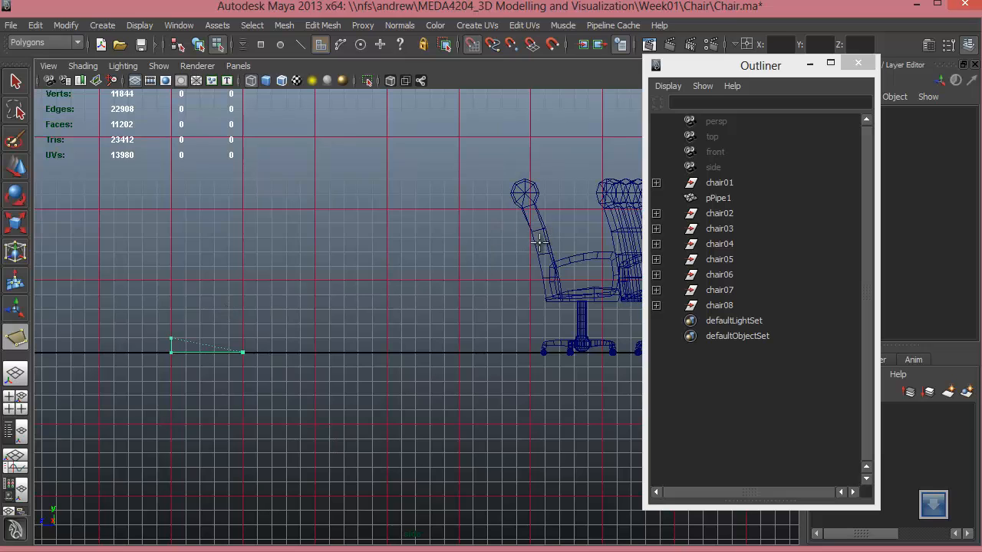
pyautogui.click(241, 280)
pyautogui.click(186, 281)
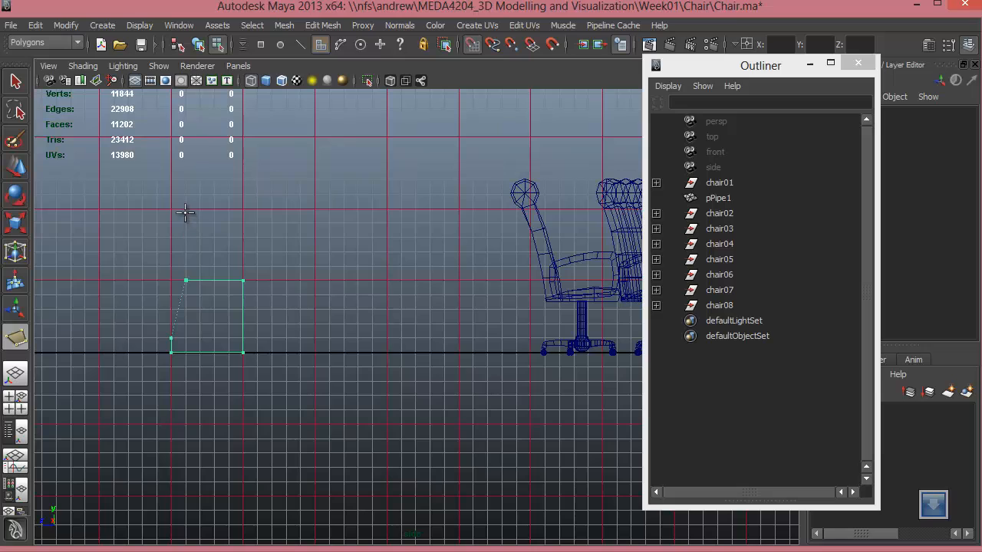
pyautogui.click(185, 209)
pyautogui.click(171, 208)
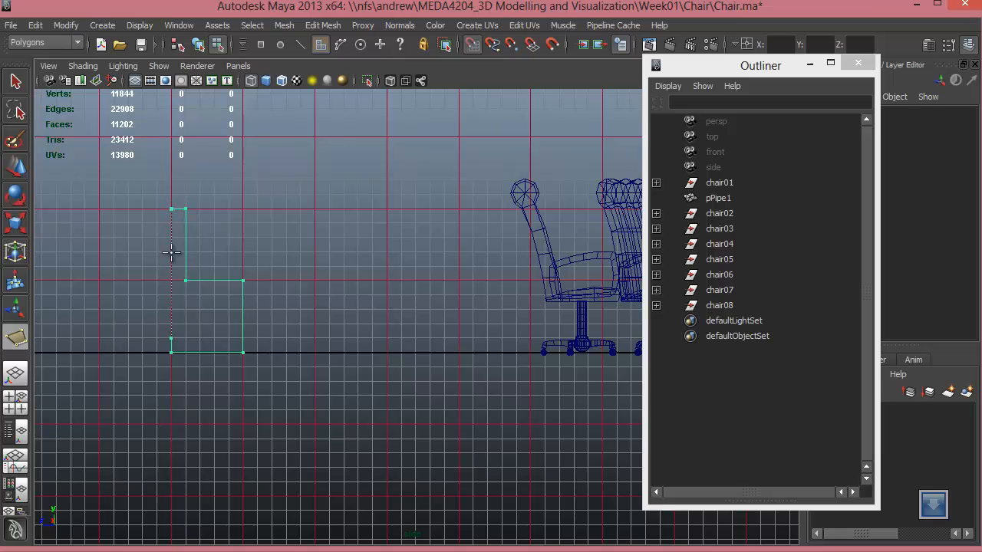
pyautogui.click(171, 294)
pyautogui.click(230, 295)
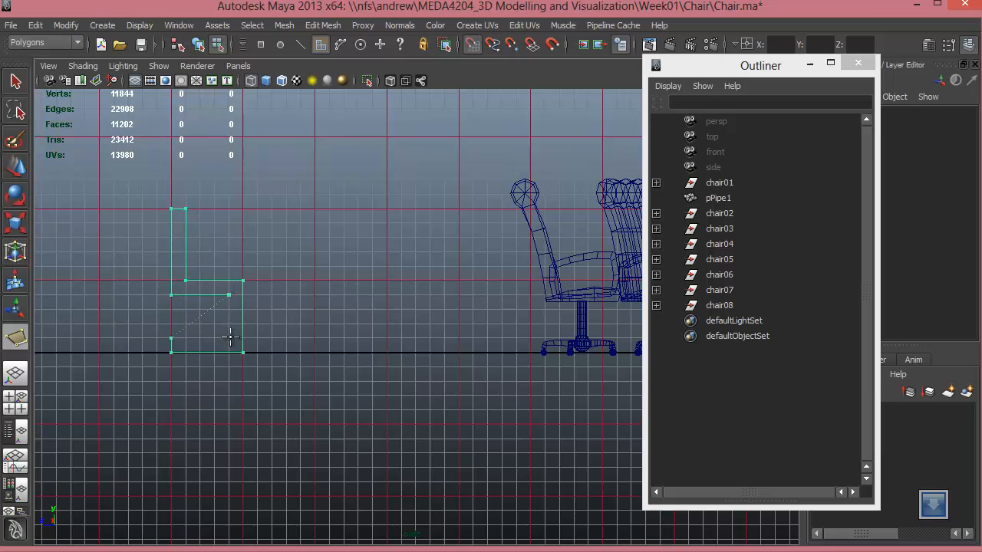
pyautogui.click(230, 338)
pyautogui.press('Return')
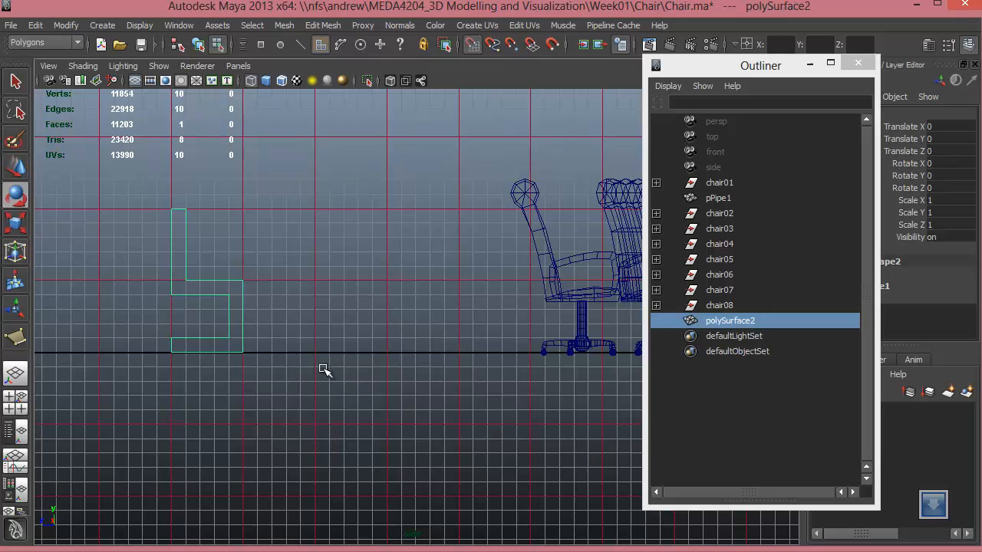
# Step: In the perspective view, move the profile's four front-leg vertices forward to lengthen the seat and base
pyautogui.press('space')
pyautogui.press('space')
pyautogui.keyDown('alt'); pyautogui.moveTo(500, 265); pyautogui.dragTo(445, 333); pyautogui.keyUp('alt')
pyautogui.keyDown('alt'); pyautogui.moveTo(445, 333); pyautogui.dragTo(285, 317, button='right'); pyautogui.keyUp('alt')
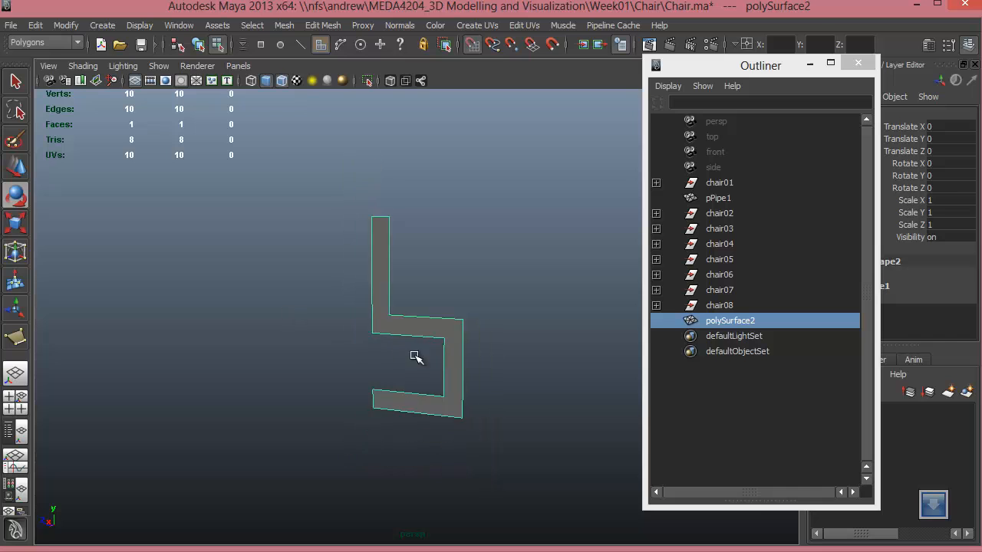
pyautogui.keyDown('alt'); pyautogui.moveTo(414, 355); pyautogui.dragTo(480, 353); pyautogui.keyUp('alt')
pyautogui.keyDown('alt'); pyautogui.moveTo(481, 353); pyautogui.dragTo(489, 333, button='middle'); pyautogui.keyUp('alt')
pyautogui.keyDown('alt'); pyautogui.moveTo(465, 339); pyautogui.dragTo(435, 338, button='right'); pyautogui.keyUp('alt')
pyautogui.keyDown('alt'); pyautogui.moveTo(435, 339); pyautogui.dragTo(413, 356, button='middle'); pyautogui.keyUp('alt')
pyautogui.keyDown('alt'); pyautogui.moveTo(412, 357); pyautogui.dragTo(339, 350); pyautogui.keyUp('alt')
pyautogui.press('F8')
pyautogui.moveTo(386, 301); pyautogui.dragTo(491, 397)
pyautogui.press('w')
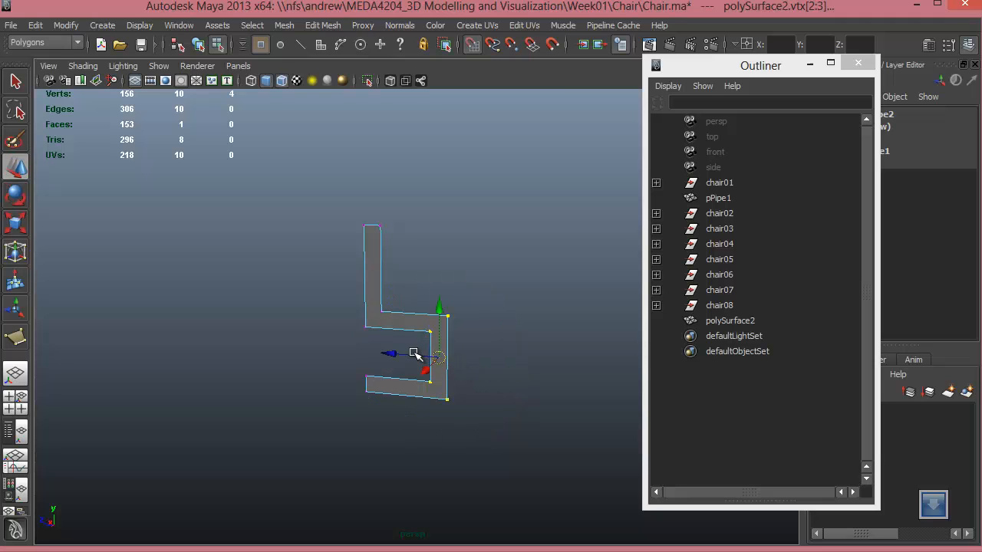
pyautogui.moveTo(414, 352); pyautogui.dragTo(433, 359)
# Step: Move the backrest's two top vertices backward to tilt it, and the base's two end vertices backward to lengthen the base
pyautogui.moveTo(352, 207); pyautogui.dragTo(399, 247)
pyautogui.moveTo(343, 224); pyautogui.dragTo(328, 224)
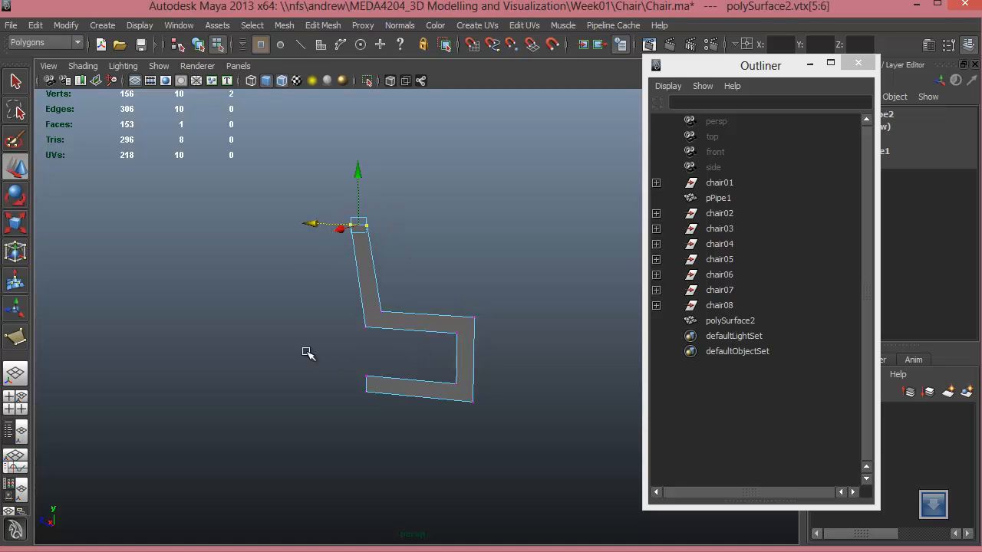
pyautogui.moveTo(330, 343); pyautogui.dragTo(391, 424)
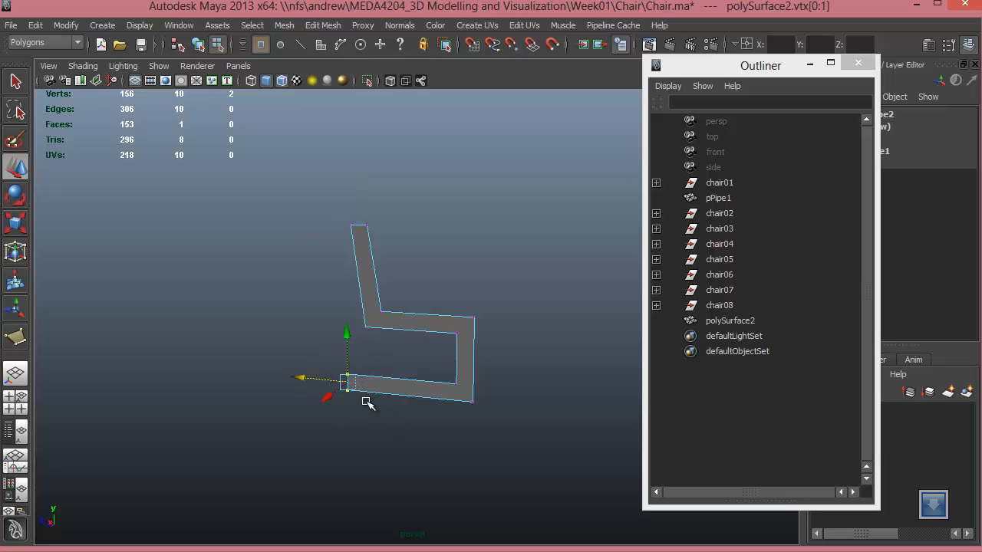
pyautogui.moveTo(456, 416)
pyautogui.keyDown('alt'); pyautogui.mouseDown()
pyautogui.moveTo(578, 422)
pyautogui.moveTo(285, 407)
pyautogui.moveTo(486, 441)
pyautogui.moveTo(498, 497)
pyautogui.moveTo(442, 414)
pyautogui.mouseUp(); pyautogui.keyUp('alt')
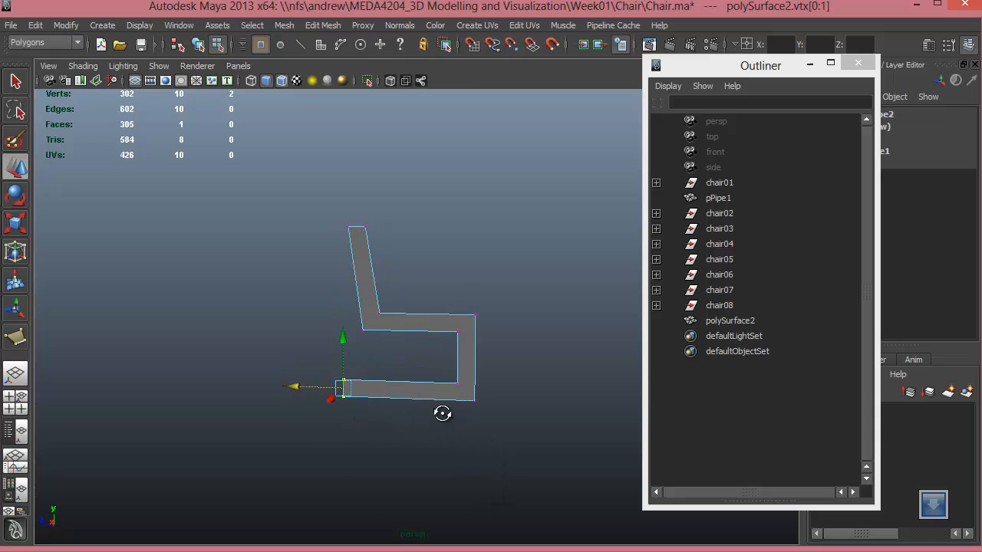
# Step: Extrude the chair profile's face sideways by about 1.3 units to give it thickness
pyautogui.moveTo(315, 201); pyautogui.dragTo(477, 346)
pyautogui.moveTo(472, 302); pyautogui.dragTo(473, 339, button='right')
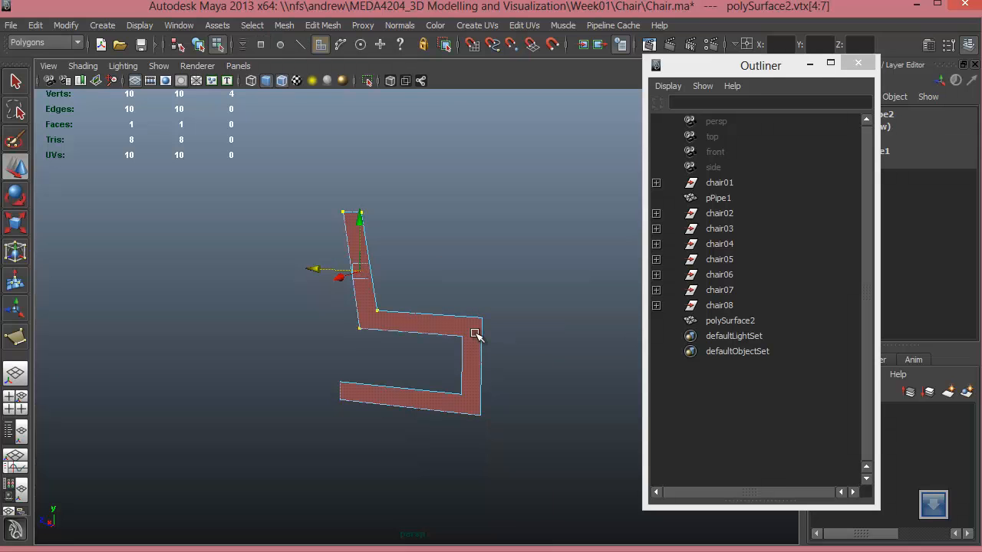
pyautogui.keyDown('shift'); pyautogui.moveTo(509, 305); pyautogui.dragTo(509, 336, button='right'); pyautogui.keyUp('shift')
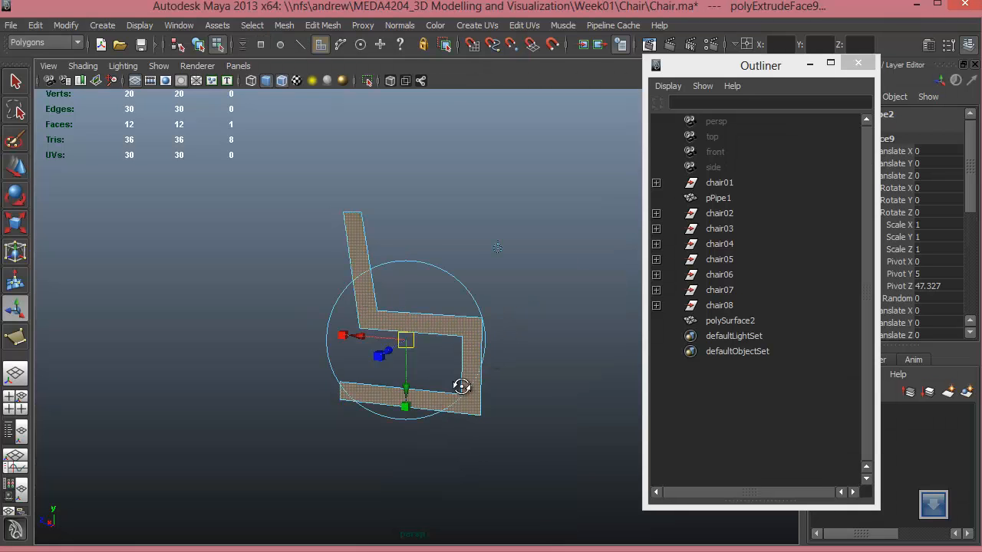
pyautogui.moveTo(391, 352); pyautogui.dragTo(369, 365)
pyautogui.keyDown('alt'); pyautogui.moveTo(426, 394); pyautogui.dragTo(406, 434); pyautogui.keyUp('alt')
pyautogui.moveTo(372, 361); pyautogui.dragTo(372, 368)
pyautogui.keyDown('alt'); pyautogui.moveTo(398, 376); pyautogui.dragTo(484, 320); pyautogui.keyUp('alt')
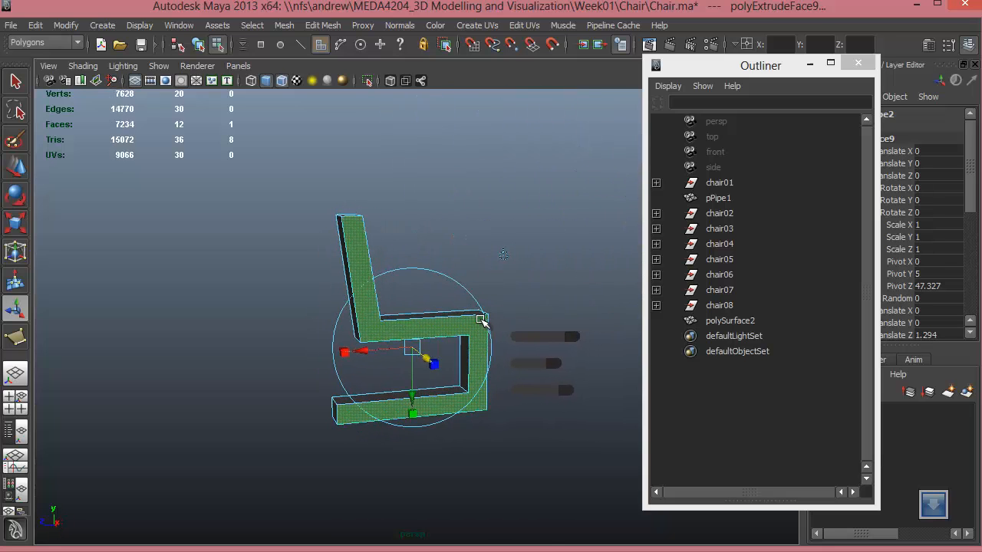
# Step: Return to object mode and split the extruded profile's side face diagonally across the corner between backrest and seat
pyautogui.moveTo(481, 301); pyautogui.dragTo(482, 381, button='right')
pyautogui.keyDown('alt'); pyautogui.moveTo(483, 381); pyautogui.dragTo(445, 345); pyautogui.keyUp('alt')
pyautogui.press('f')
pyautogui.moveTo(442, 300)
pyautogui.keyDown('shift'); pyautogui.mouseDown(button='right')
pyautogui.moveTo(442, 337)
pyautogui.moveTo(426, 299)
pyautogui.moveTo(377, 300)
pyautogui.moveTo(430, 299)
pyautogui.mouseUp(button='right'); pyautogui.keyUp('shift')
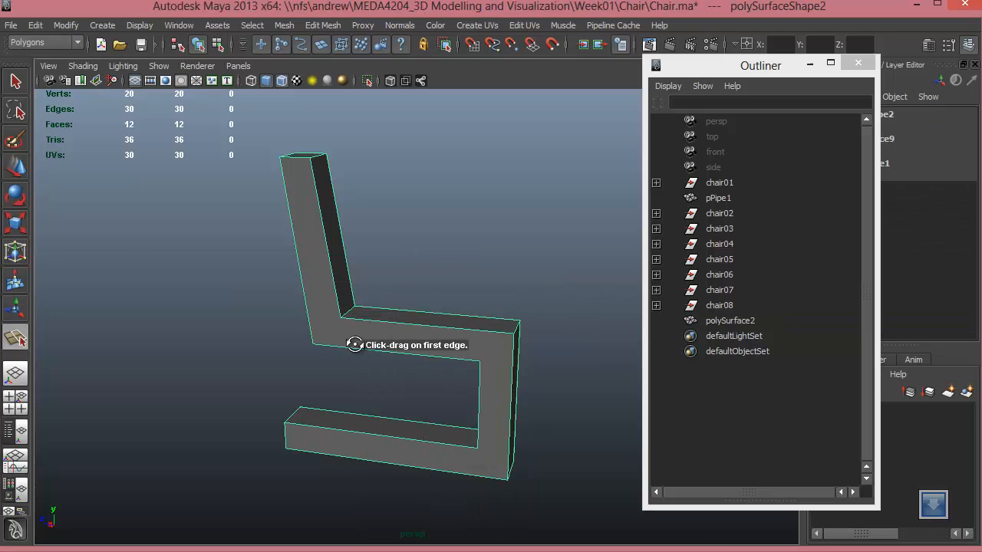
pyautogui.keyDown('alt'); pyautogui.moveTo(354, 344); pyautogui.dragTo(324, 373); pyautogui.keyUp('alt')
pyautogui.press('Return')
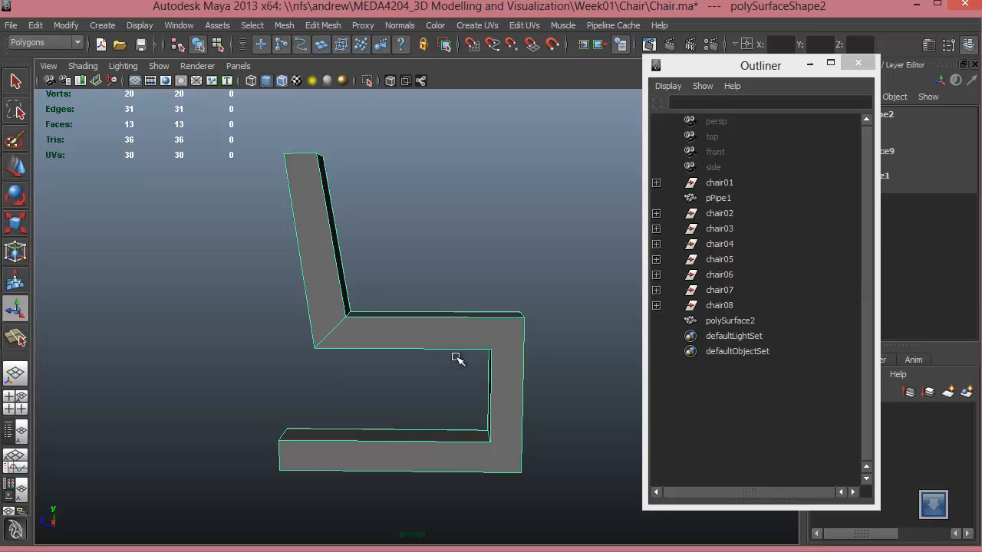
# Step: Split the same side face diagonally across the seat-to-front-leg corner and the front-leg-to-base corner
pyautogui.keyDown('alt'); pyautogui.moveTo(457, 359); pyautogui.dragTo(130, 354); pyautogui.keyUp('alt')
pyautogui.click(15, 342)
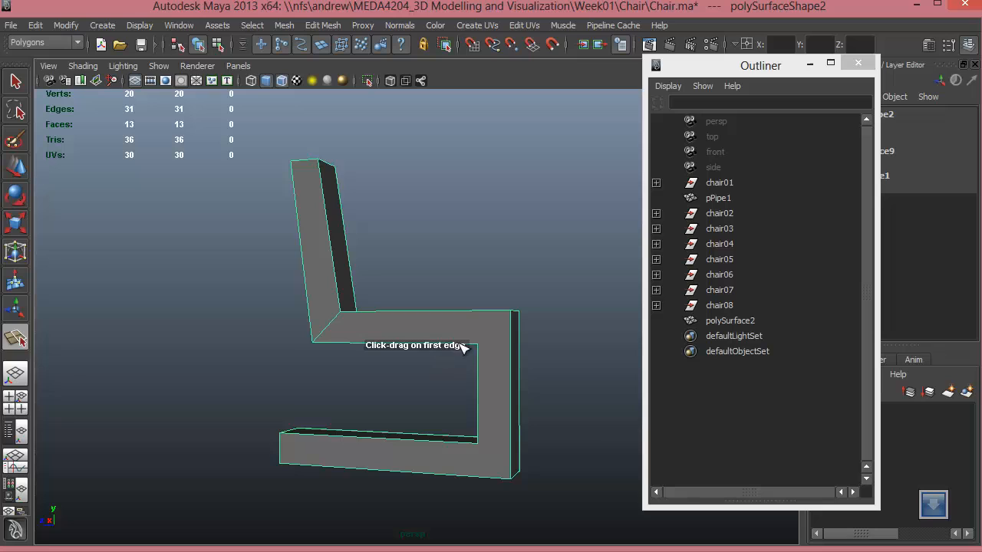
pyautogui.click(464, 347)
pyautogui.click(511, 313)
pyautogui.press('Return')
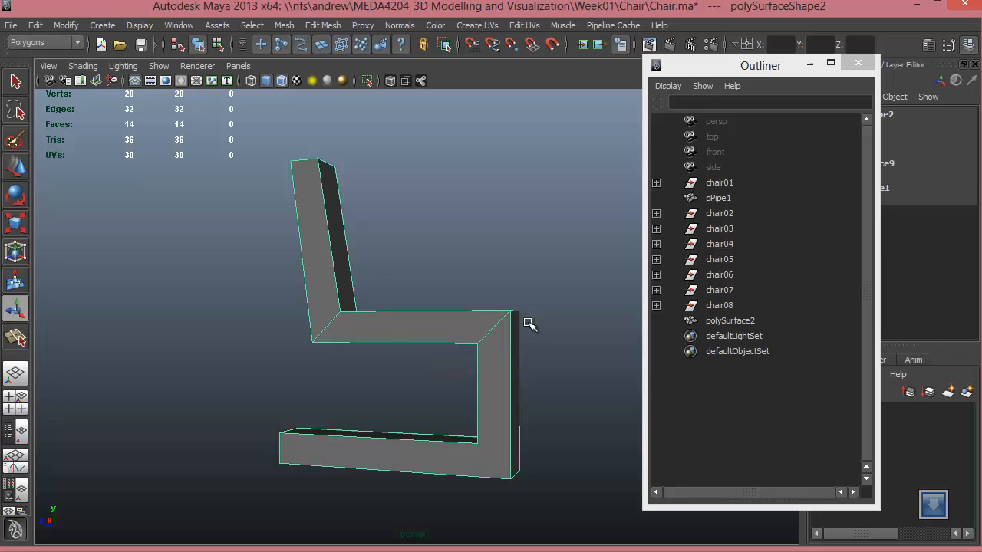
pyautogui.click(16, 339)
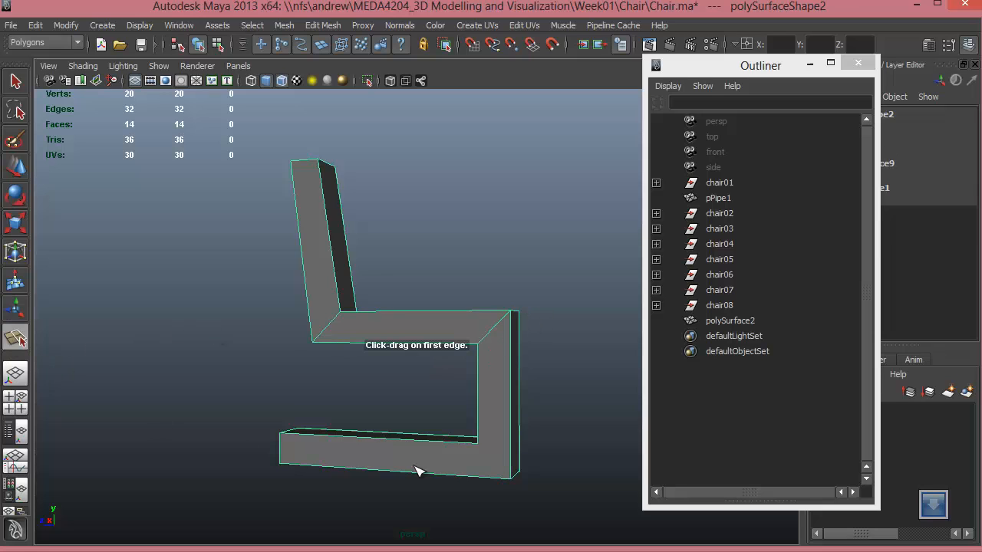
pyautogui.click(478, 443)
pyautogui.click(510, 478)
pyautogui.press('Return')
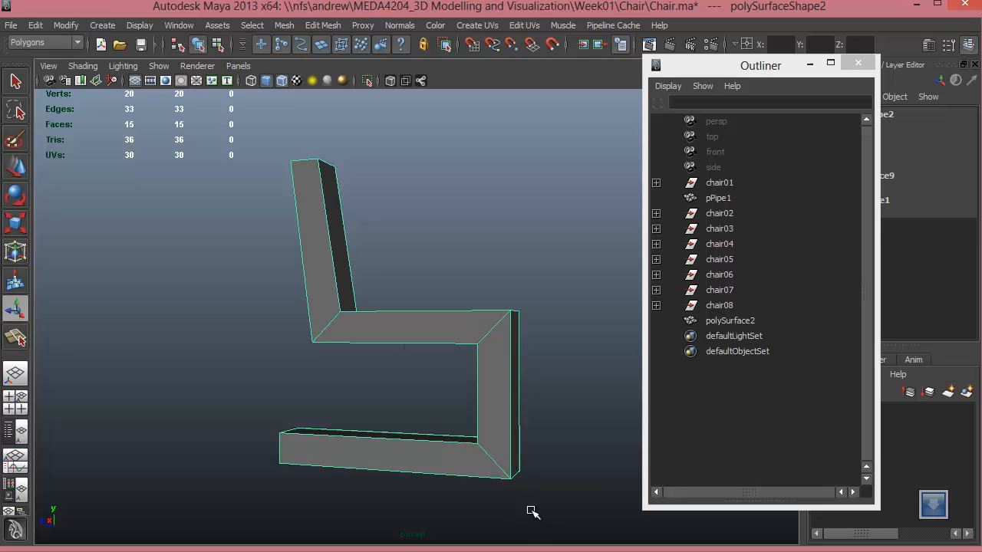
# Step: Split the frame's opposite side face diagonally across its backrest, seat-front and base-front corners
pyautogui.keyDown('alt'); pyautogui.moveTo(461, 415); pyautogui.dragTo(149, 435); pyautogui.keyUp('alt')
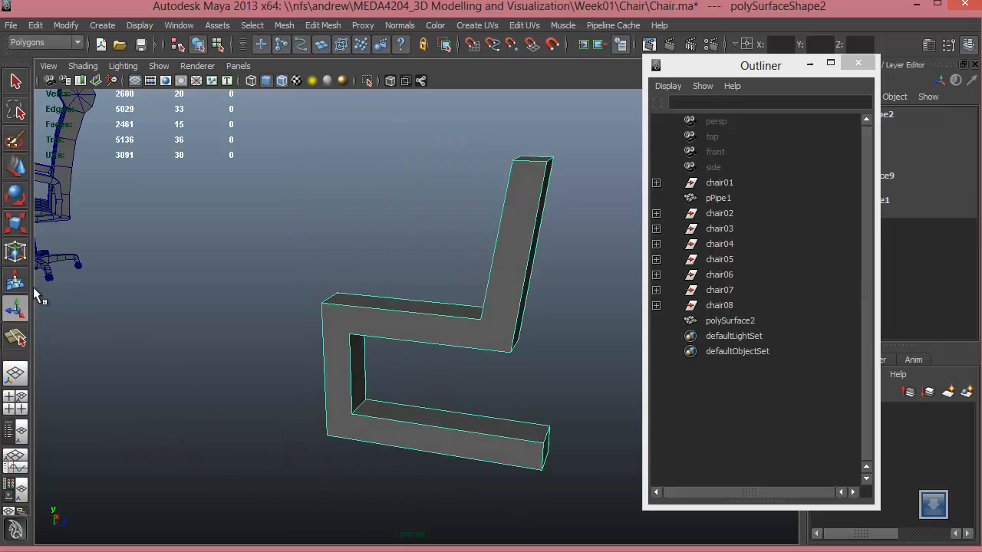
pyautogui.click(16, 337)
pyautogui.click(478, 319)
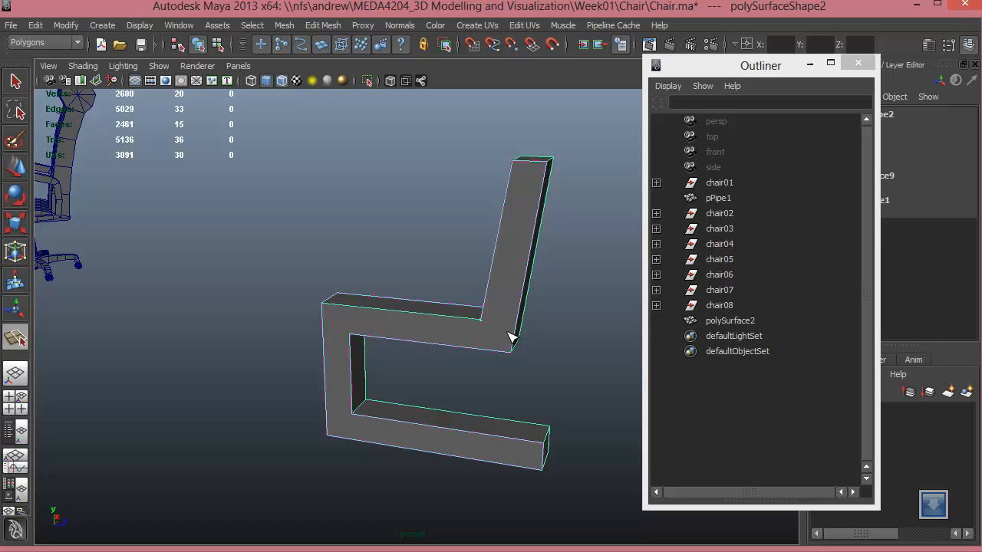
pyautogui.click(510, 352)
pyautogui.press('Return')
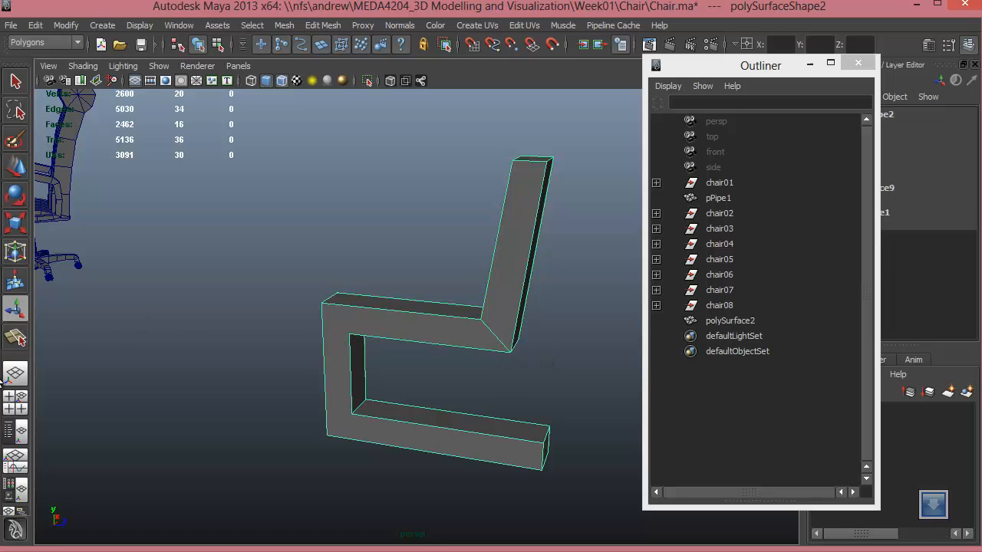
pyautogui.click(16, 336)
pyautogui.moveTo(357, 308); pyautogui.dragTo(310, 346)
pyautogui.press('Return')
pyautogui.click(16, 337)
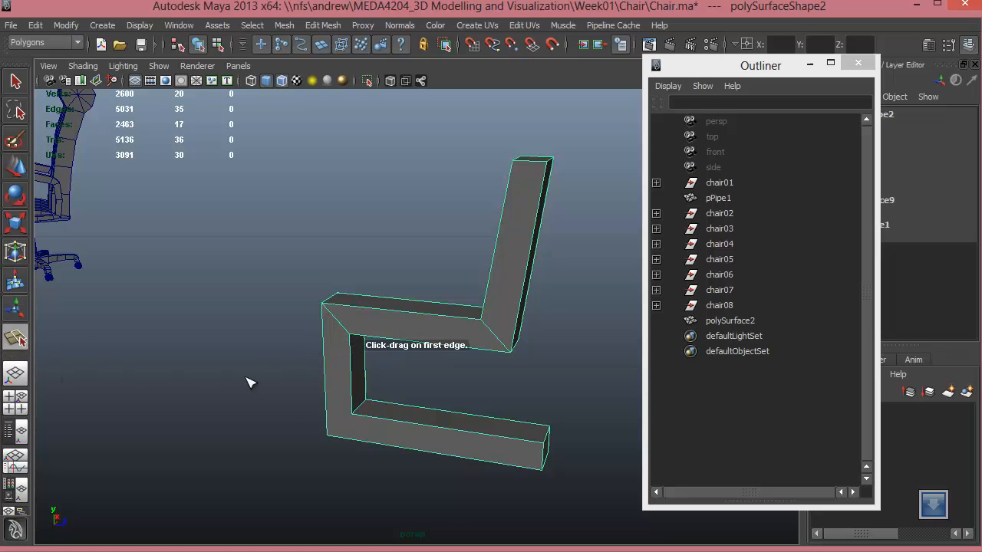
pyautogui.moveTo(357, 407); pyautogui.dragTo(327, 435)
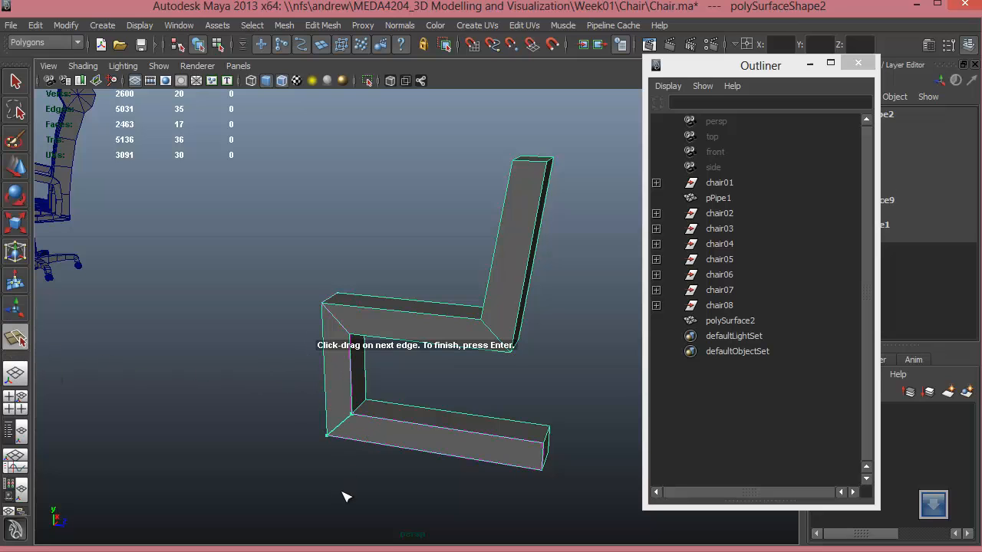
pyautogui.press('Return')
# Step: Select the finished chair frame as an object and duplicate it
pyautogui.keyDown('alt'); pyautogui.moveTo(308, 324); pyautogui.dragTo(412, 357); pyautogui.keyUp('alt')
pyautogui.moveTo(414, 301); pyautogui.dragTo(405, 381, button='right')
pyautogui.hotkey('ctrl', 'd')
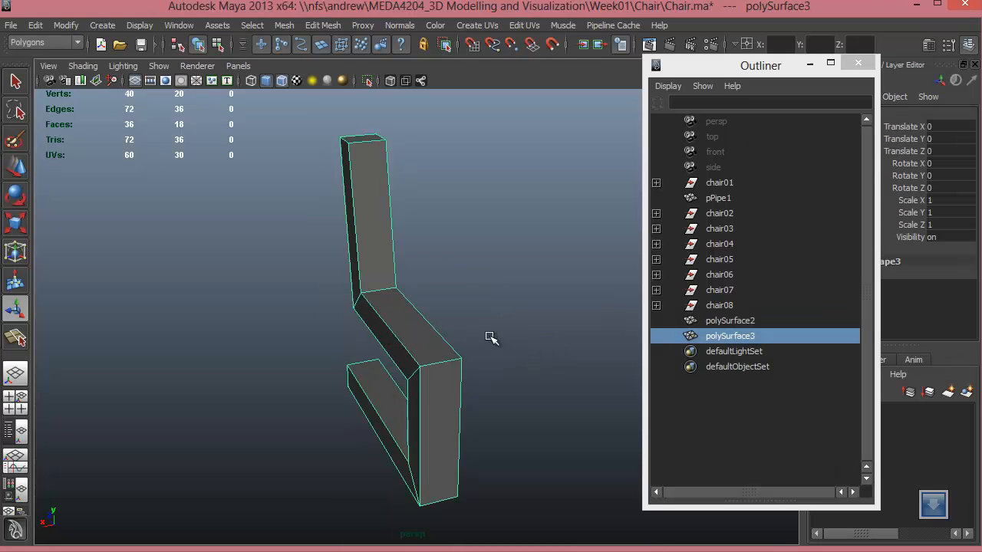
# Step: Center the pivot of the duplicated chair frame on its own geometry
pyautogui.press('w')
pyautogui.keyDown('alt'); pyautogui.moveTo(415, 376); pyautogui.dragTo(299, 354, button='right'); pyautogui.keyUp('alt')
pyautogui.keyDown('alt'); pyautogui.moveTo(299, 353); pyautogui.dragTo(561, 367); pyautogui.keyUp('alt')
pyautogui.keyDown('alt'); pyautogui.moveTo(561, 366); pyautogui.dragTo(298, 315, button='right'); pyautogui.keyUp('alt')
pyautogui.keyDown('alt'); pyautogui.moveTo(273, 321); pyautogui.dragTo(205, 323, button='middle'); pyautogui.keyUp('alt')
pyautogui.keyDown('alt'); pyautogui.moveTo(508, 331); pyautogui.dragTo(255, 305); pyautogui.keyUp('alt')
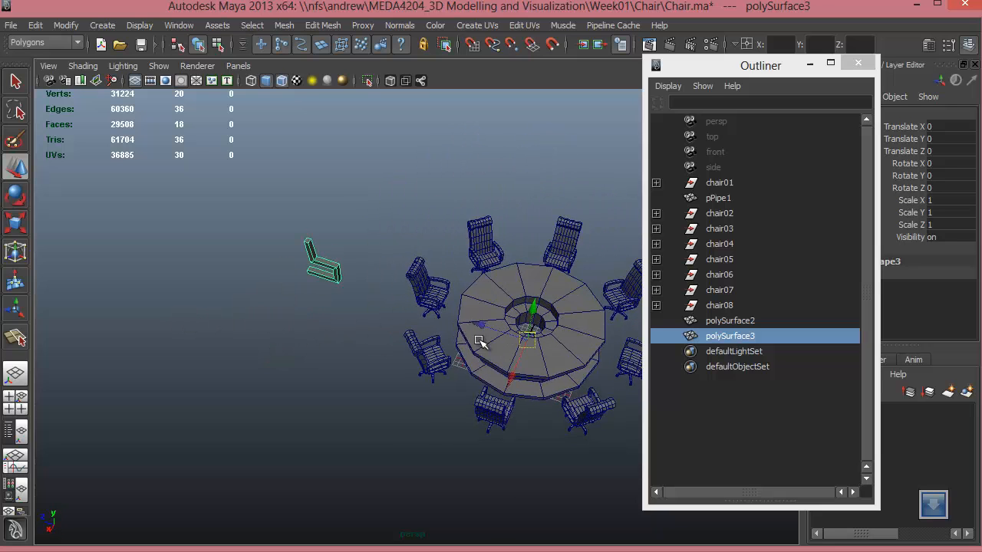
pyautogui.keyDown('alt'); pyautogui.moveTo(350, 316); pyautogui.dragTo(231, 159); pyautogui.keyUp('alt')
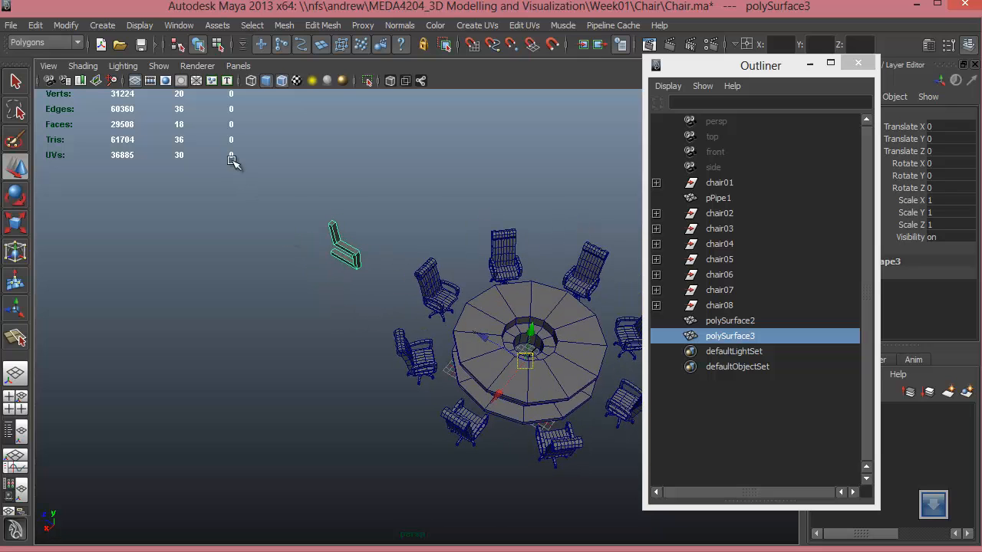
pyautogui.keyDown('alt'); pyautogui.moveTo(430, 323); pyautogui.dragTo(140, 117); pyautogui.keyUp('alt')
pyautogui.click(65, 25)
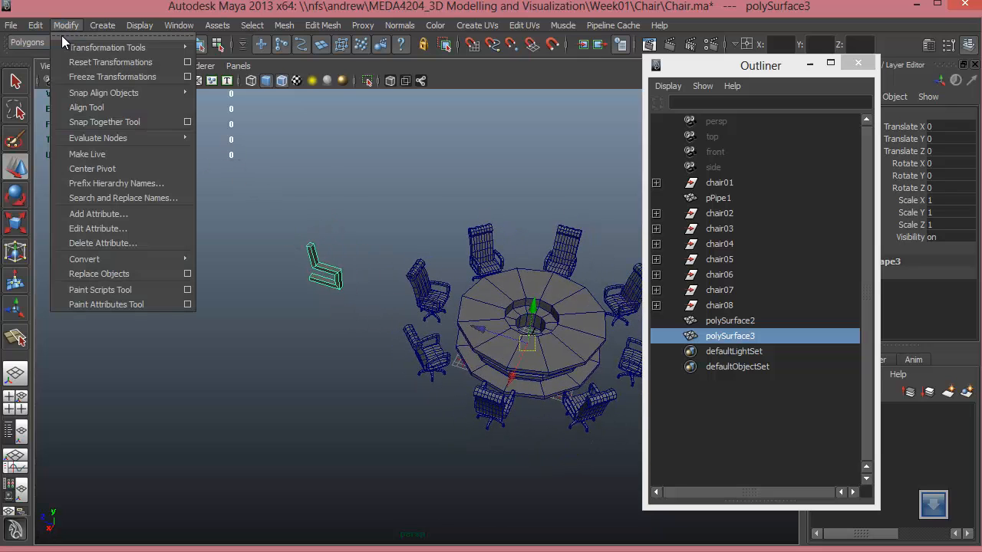
pyautogui.click(100, 169)
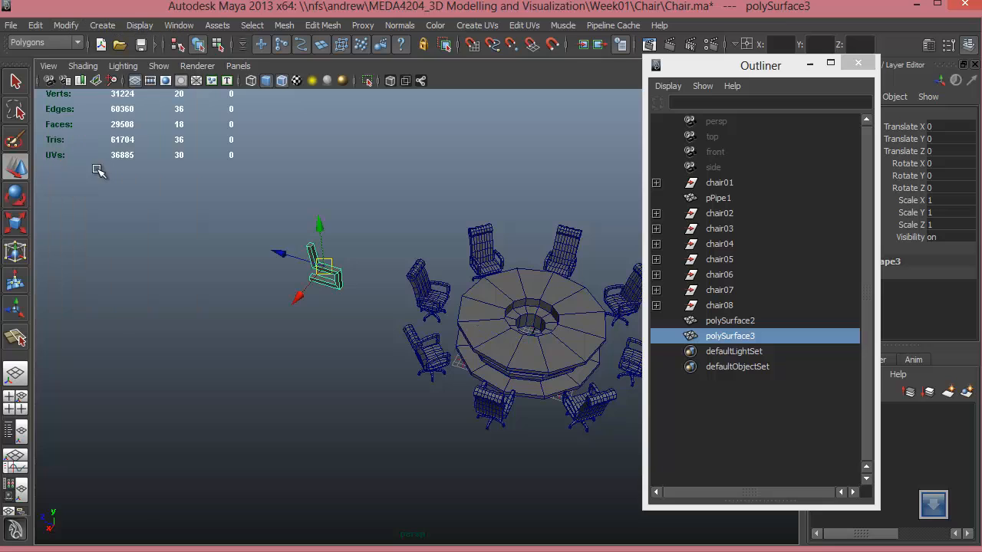
# Step: Move the duplicated frame sideways along X to about -5.5, apart from the original frame
pyautogui.scroll(5, 471, 333)
pyautogui.keyDown('alt'); pyautogui.moveTo(463, 259); pyautogui.dragTo(412, 476, button='middle'); pyautogui.keyUp('alt')
pyautogui.moveTo(313, 252); pyautogui.dragTo(395, 248)
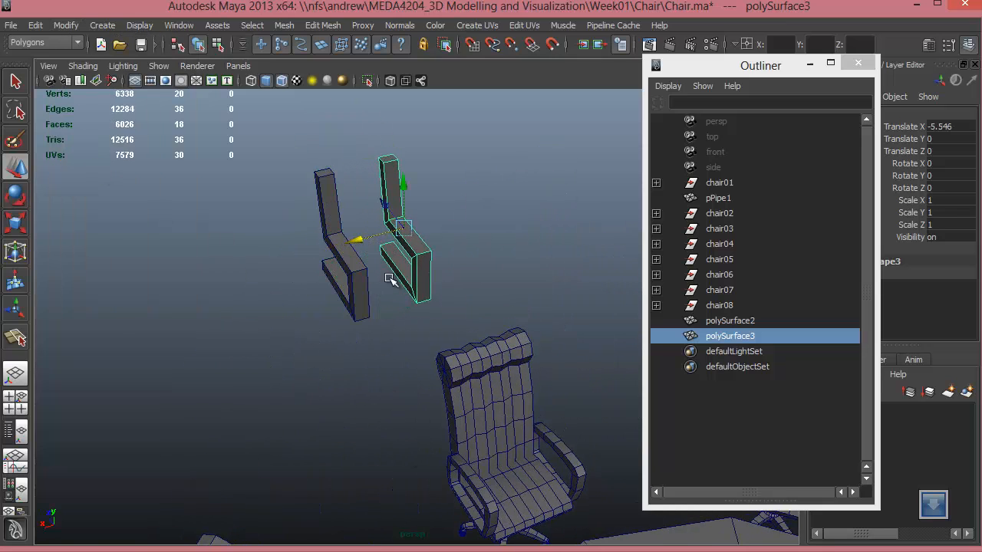
pyautogui.scroll(5, 399, 307)
pyautogui.keyDown('alt'); pyautogui.moveTo(379, 316); pyautogui.dragTo(383, 361); pyautogui.keyUp('alt')
# Step: Select the original chair frame and center its pivot
pyautogui.click(302, 396)
pyautogui.keyDown('alt'); pyautogui.moveTo(302, 397); pyautogui.dragTo(220, 355); pyautogui.keyUp('alt')
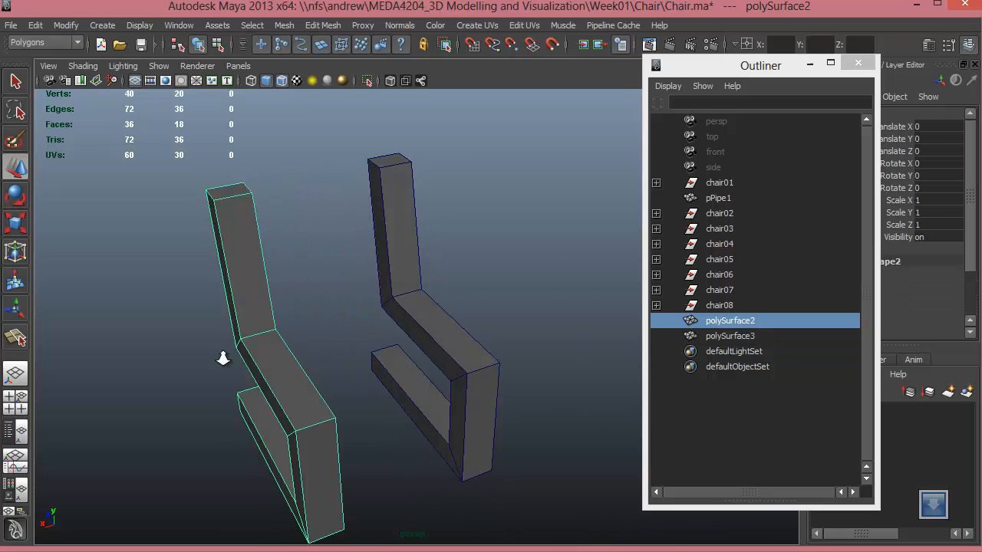
pyautogui.scroll(-3, 219, 355)
pyautogui.click(61, 24)
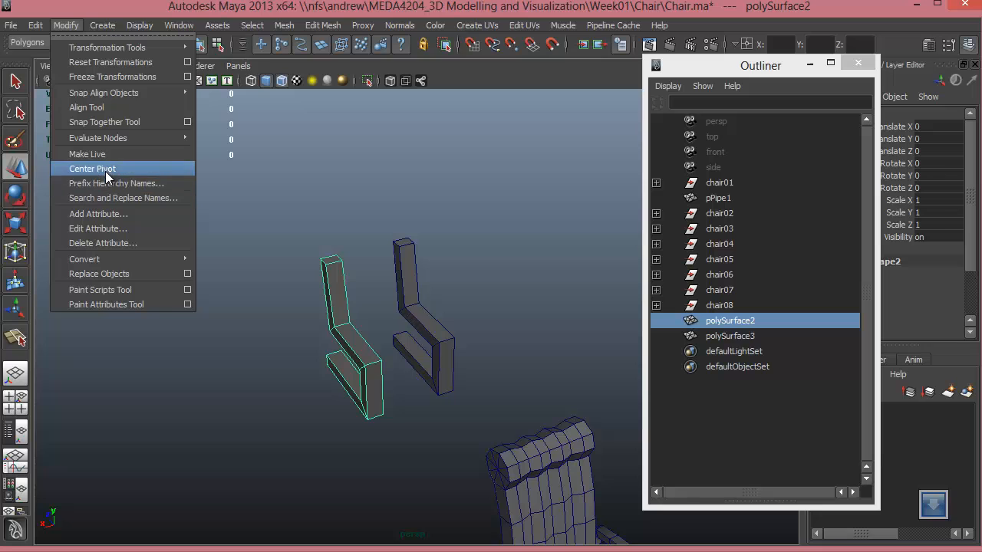
pyautogui.click(92, 169)
# Step: Widen the gap between the frames by moving the duplicate along X to about -6.05
pyautogui.keyDown('alt'); pyautogui.moveTo(424, 302); pyautogui.dragTo(482, 315); pyautogui.keyUp('alt')
pyautogui.scroll(1, 482, 316)
pyautogui.click(392, 278)
pyautogui.keyDown('alt'); pyautogui.moveTo(392, 278); pyautogui.dragTo(355, 244); pyautogui.keyUp('alt')
pyautogui.keyDown('alt'); pyautogui.moveTo(352, 278); pyautogui.dragTo(304, 302); pyautogui.keyUp('alt')
pyautogui.scroll(-3, 305, 302)
# Step: Create a polygon cube and move it along Z to about 49.3, near the base of the chair frames
pyautogui.click(101, 26)
pyautogui.moveTo(140, 62)
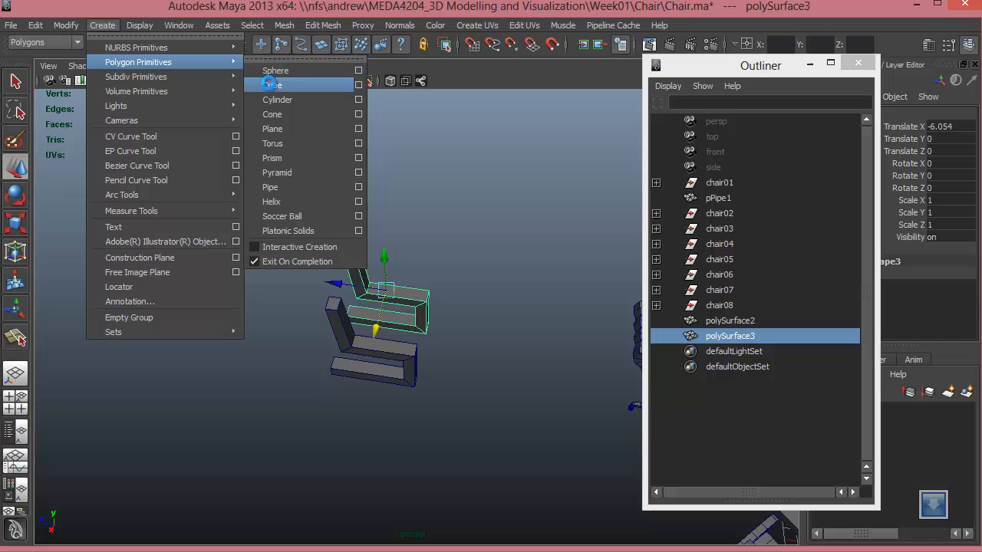
pyautogui.click(272, 85)
pyautogui.keyDown('alt'); pyautogui.moveTo(514, 377); pyautogui.dragTo(303, 228, button='right'); pyautogui.keyUp('alt')
pyautogui.keyDown('alt'); pyautogui.moveTo(303, 228); pyautogui.dragTo(87, 248, button='middle'); pyautogui.keyUp('alt')
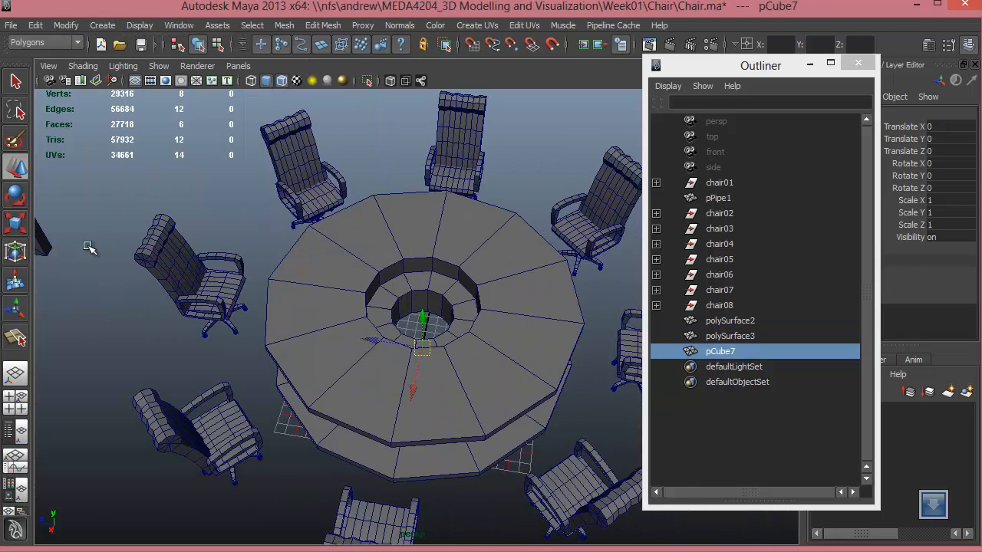
pyautogui.keyDown('alt'); pyautogui.moveTo(87, 248); pyautogui.dragTo(288, 243); pyautogui.keyUp('alt')
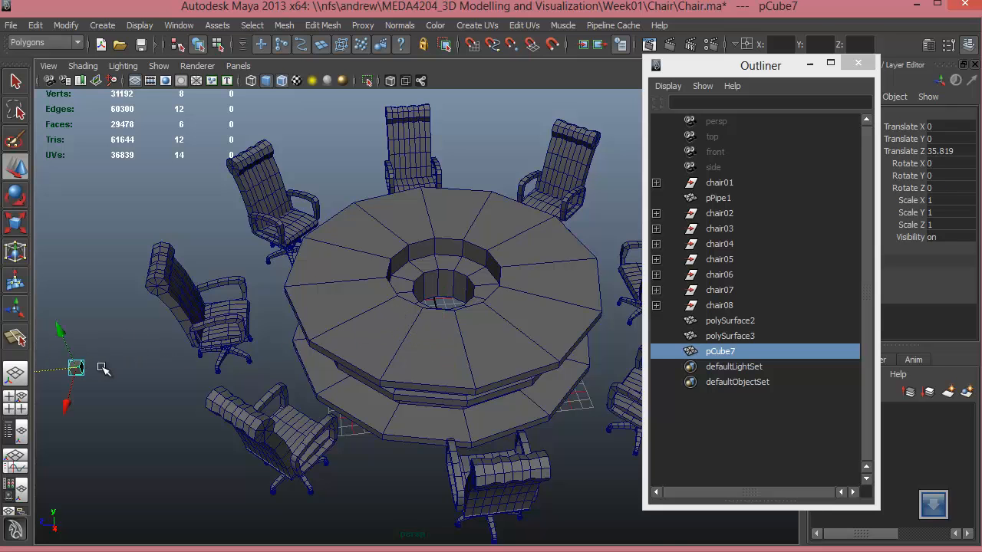
pyautogui.press('f')
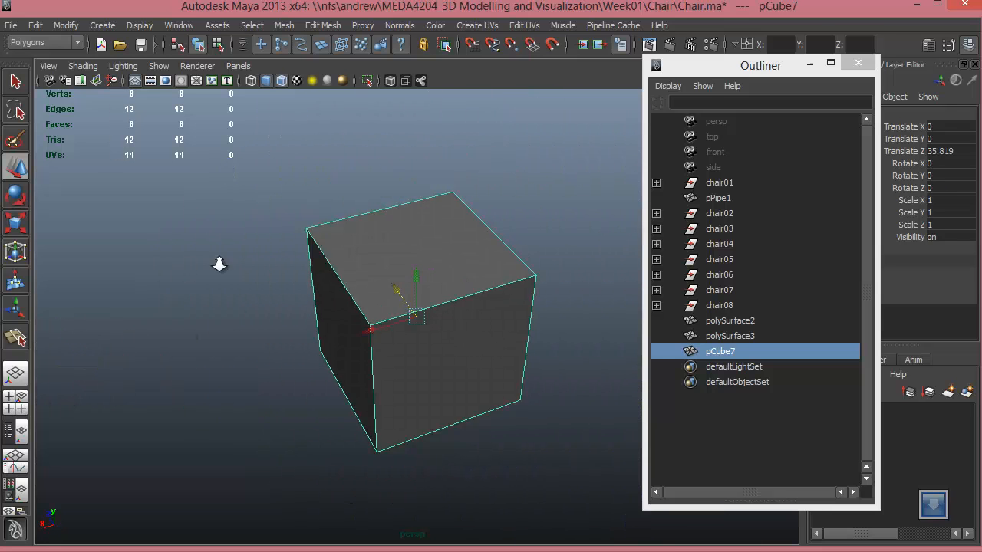
pyautogui.keyDown('alt'); pyautogui.moveTo(219, 264); pyautogui.dragTo(100, 230, button='right'); pyautogui.keyUp('alt')
pyautogui.keyDown('alt'); pyautogui.moveTo(520, 328); pyautogui.dragTo(158, 188); pyautogui.keyUp('alt')
pyautogui.keyDown('alt'); pyautogui.moveTo(215, 220); pyautogui.dragTo(195, 306); pyautogui.keyUp('alt')
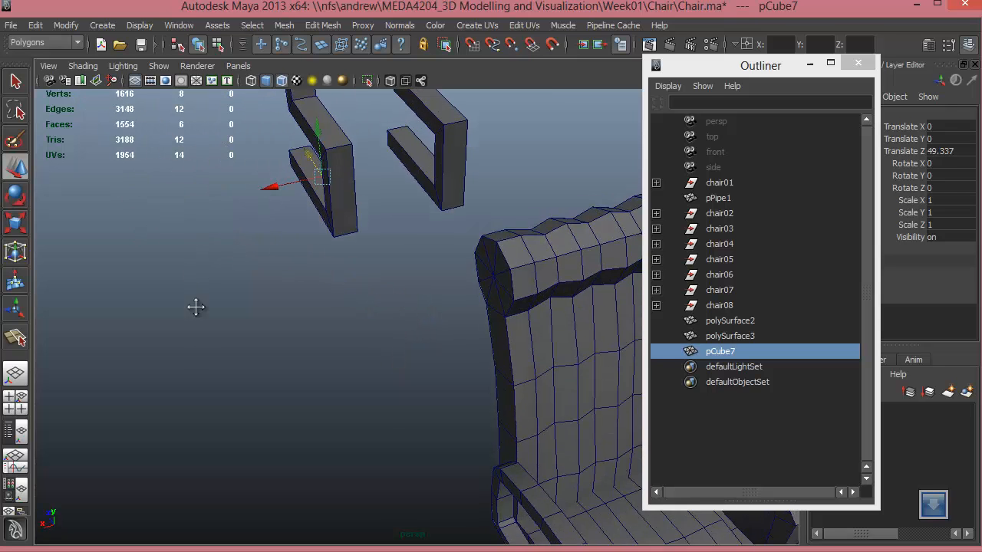
pyautogui.keyDown('alt'); pyautogui.moveTo(194, 307); pyautogui.dragTo(192, 325, button='middle'); pyautogui.keyUp('alt')
pyautogui.keyDown('alt'); pyautogui.moveTo(192, 325); pyautogui.dragTo(399, 353); pyautogui.keyUp('alt')
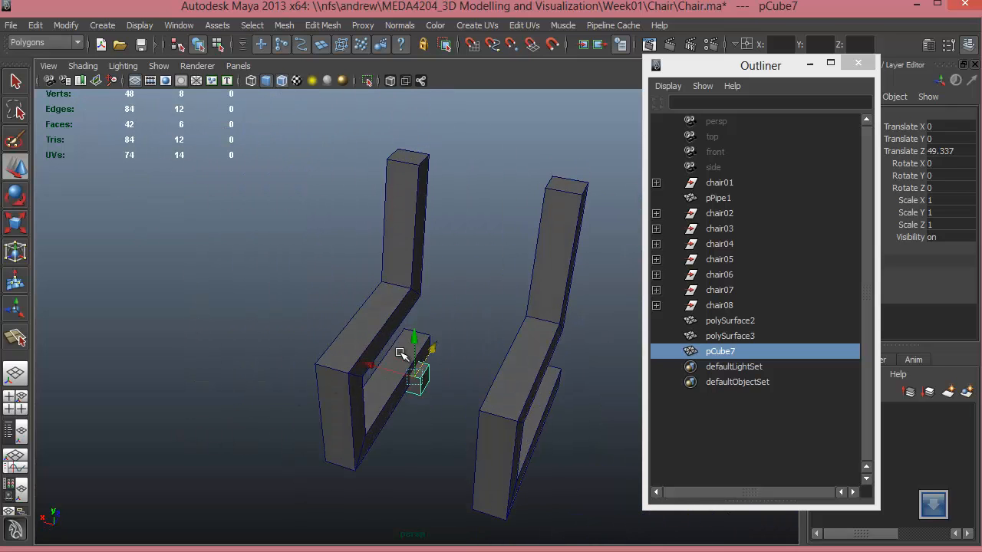
# Step: In the top view, place the cube against the duplicate frame's inner rear corner, at about X -4.27 and Z 43.94
pyautogui.press('space')
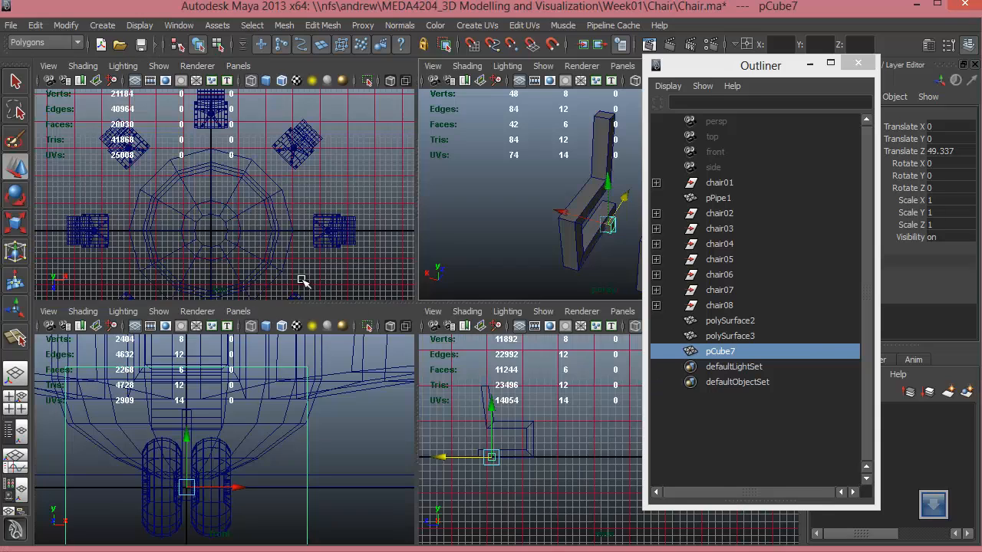
pyautogui.press('space')
pyautogui.press('f')
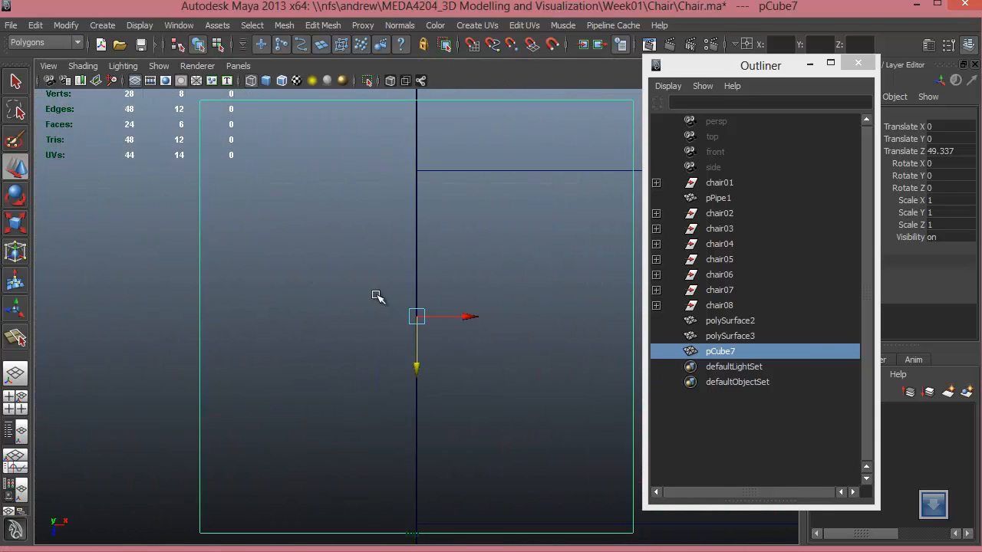
pyautogui.scroll(-5, 169, 333)
pyautogui.moveTo(416, 317); pyautogui.dragTo(285, 204)
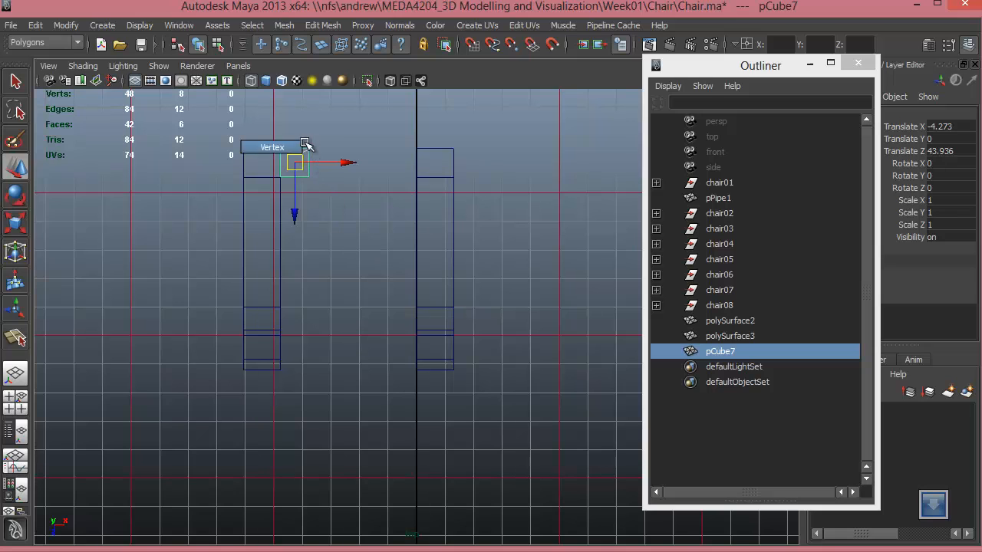
# Step: Stretch the cube by its vertices across to the opposite frame and forward towards the front of the frames
pyautogui.moveTo(306, 143); pyautogui.dragTo(293, 134, button='right')
pyautogui.moveTo(293, 132); pyautogui.dragTo(351, 228)
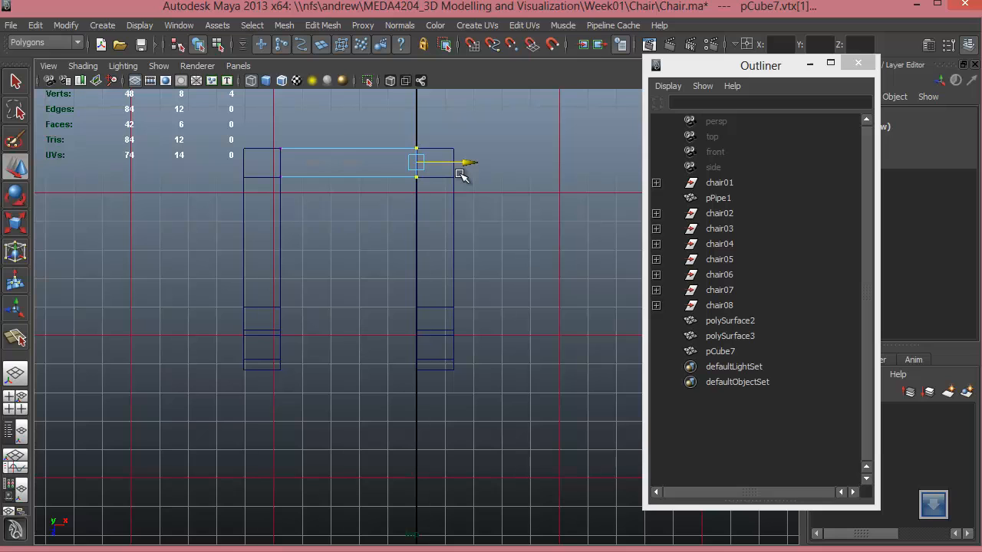
pyautogui.moveTo(501, 241); pyautogui.dragTo(254, 165)
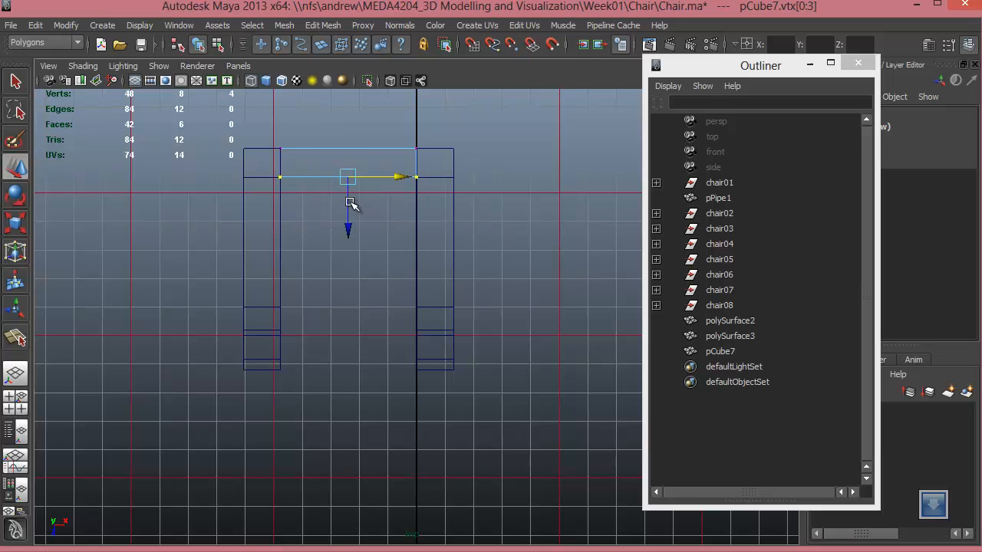
pyautogui.moveTo(350, 202); pyautogui.dragTo(334, 358)
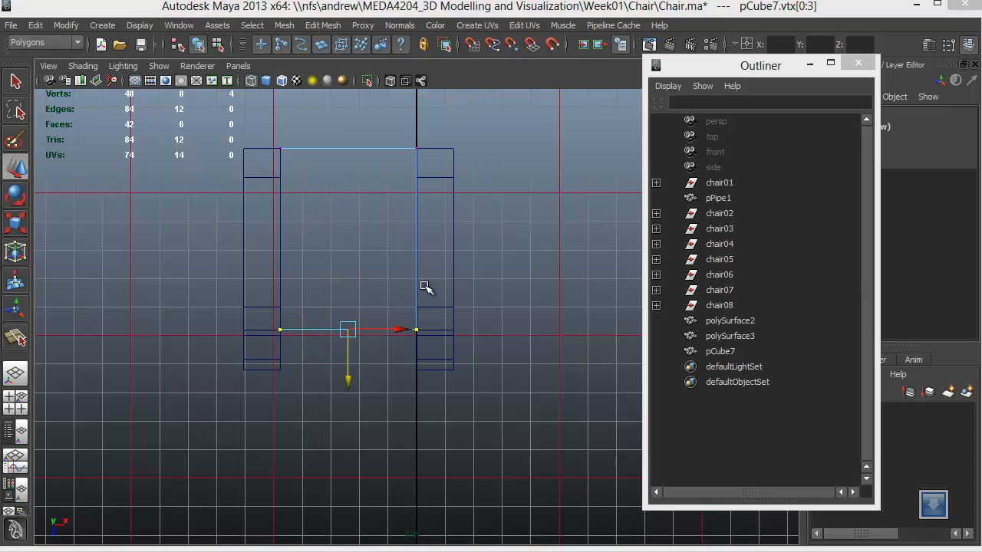
# Step: Return to object mode in the perspective view and raise the slab to seat height, about 4.47 in Y
pyautogui.press('space')
pyautogui.press('space')
pyautogui.scroll(3, 524, 254)
pyautogui.keyDown('alt'); pyautogui.moveTo(524, 254); pyautogui.dragTo(350, 324); pyautogui.keyUp('alt')
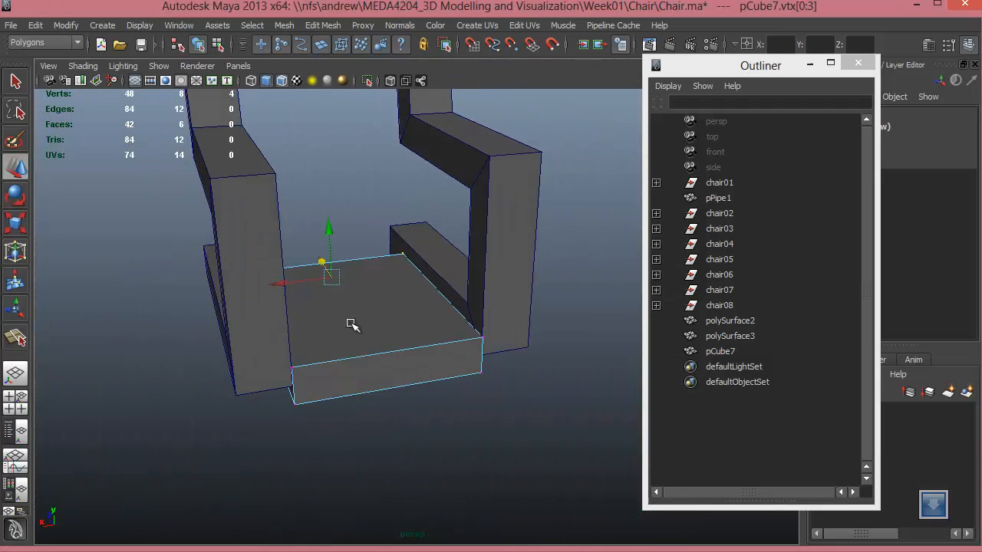
pyautogui.moveTo(351, 328); pyautogui.dragTo(373, 283, button='right')
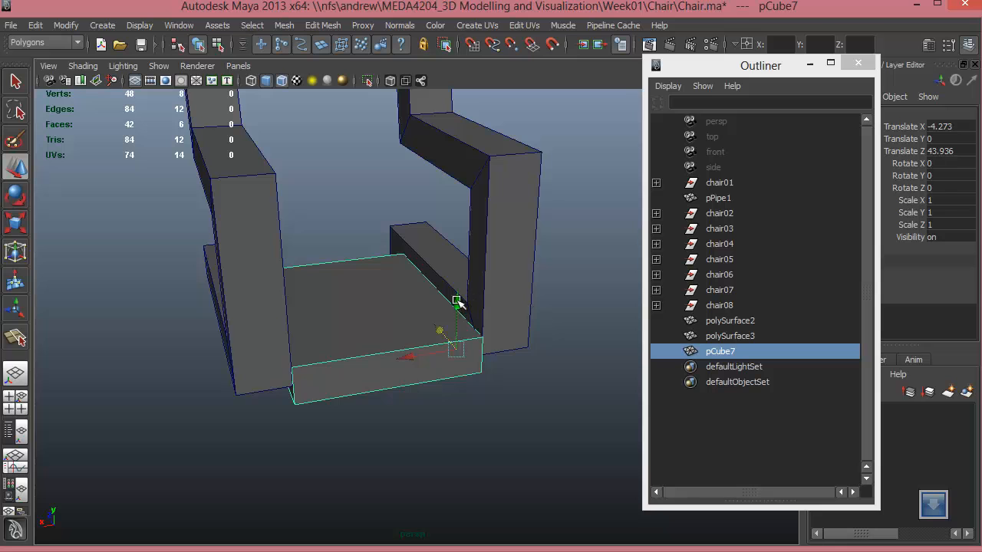
pyautogui.moveTo(456, 302); pyautogui.dragTo(430, 253)
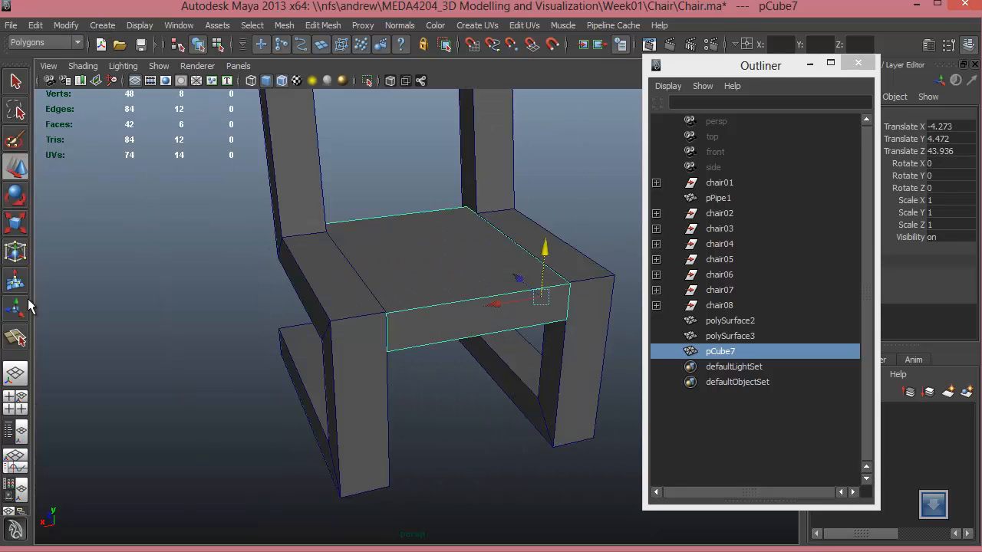
# Step: Insert five evenly spaced edge loops in each direction across the seat slab
pyautogui.click(316, 24)
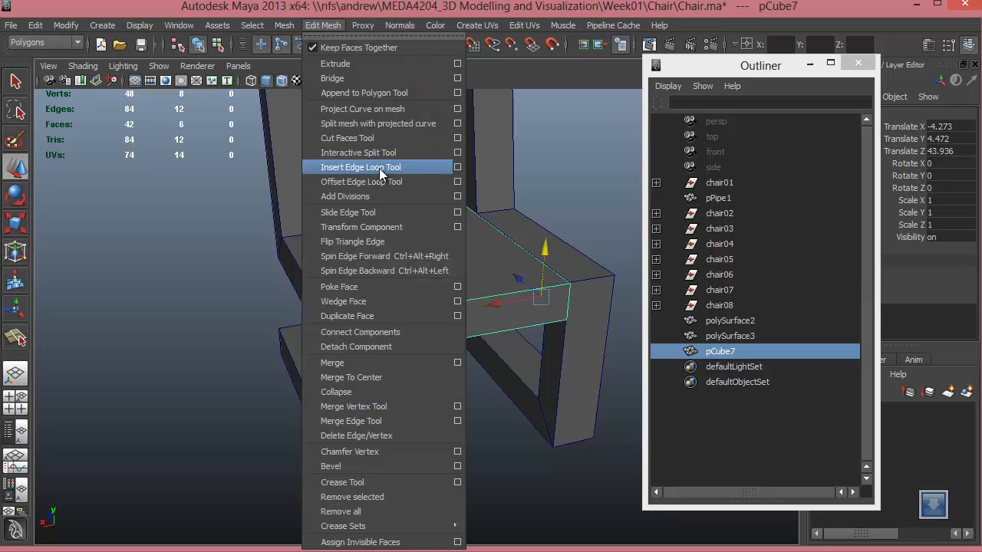
pyautogui.click(458, 167)
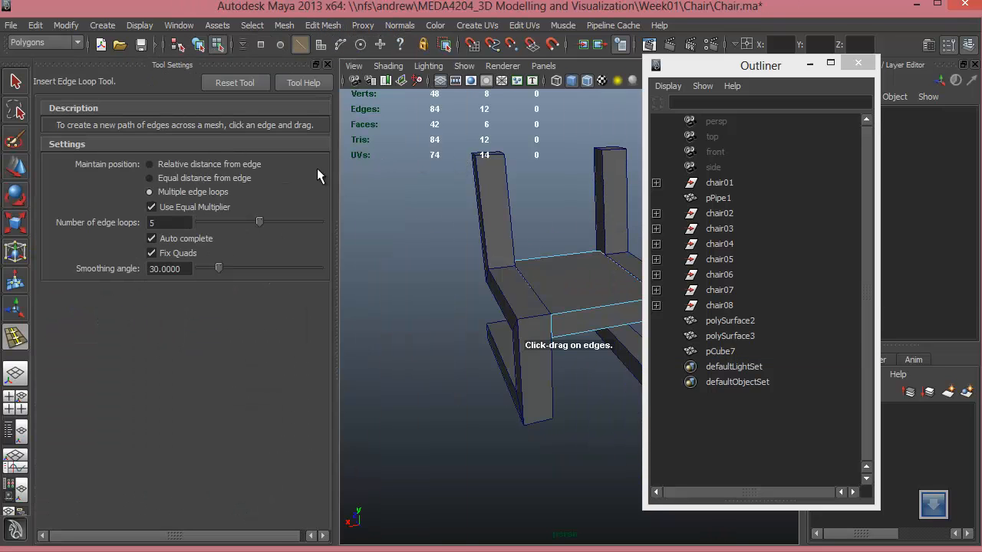
pyautogui.keyDown('alt'); pyautogui.moveTo(500, 296); pyautogui.dragTo(473, 338); pyautogui.keyUp('alt')
pyautogui.scroll(3, 473, 337)
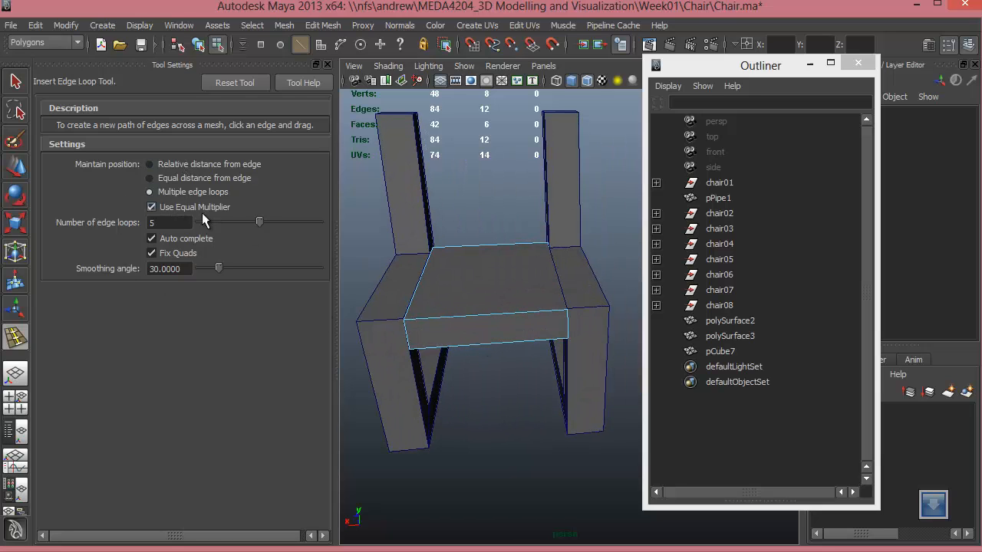
pyautogui.click(500, 319)
pyautogui.keyDown('alt'); pyautogui.moveTo(496, 450); pyautogui.dragTo(493, 317); pyautogui.keyUp('alt')
pyautogui.click(478, 361)
pyautogui.keyDown('alt'); pyautogui.moveTo(494, 317); pyautogui.dragTo(597, 412, button='right'); pyautogui.keyUp('alt')
pyautogui.moveTo(493, 290); pyautogui.dragTo(460, 365, button='right')
pyautogui.press('w')
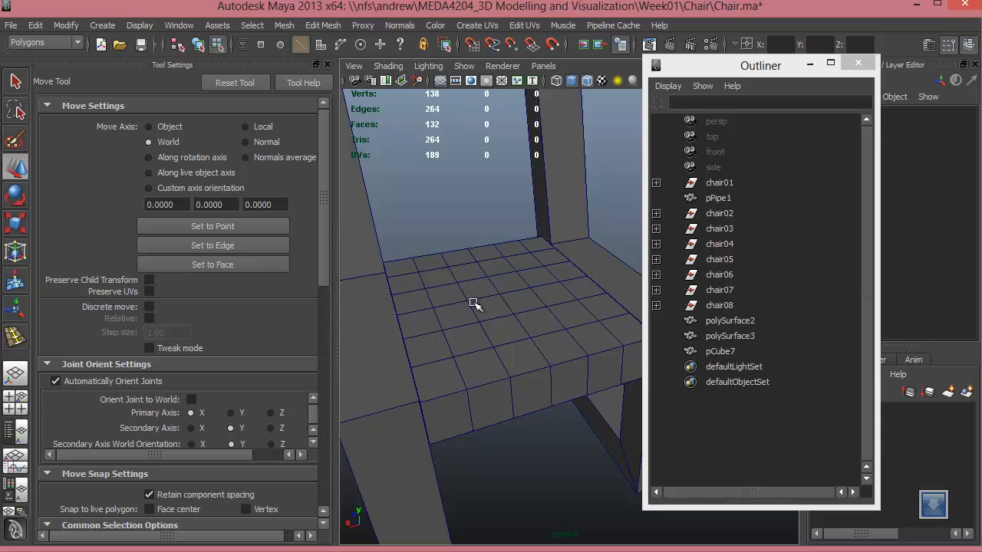
# Step: Select the central four-by-four block of faces on top of the seat and raise it slightly
pyautogui.moveTo(473, 313); pyautogui.dragTo(473, 348, button='right')
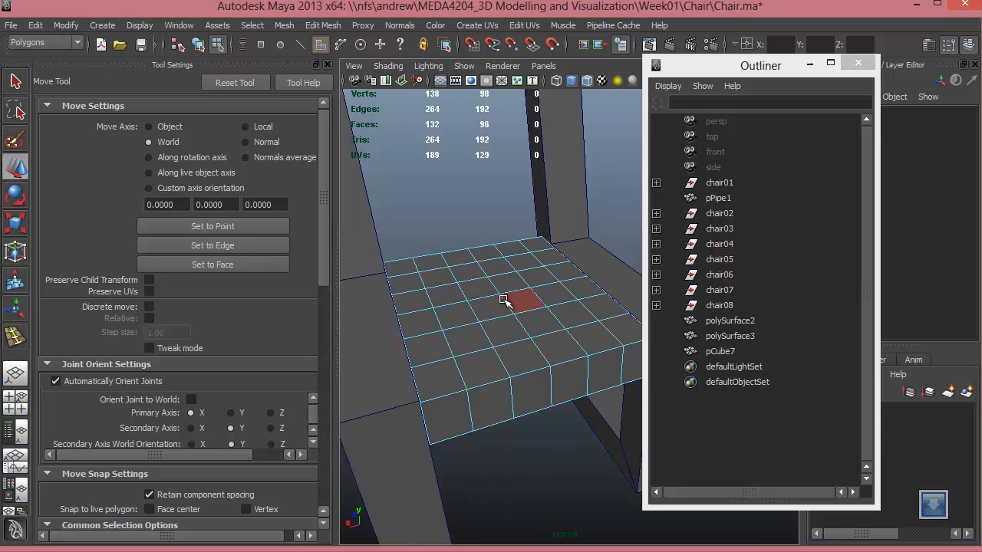
pyautogui.click(441, 280)
pyautogui.keyDown('shift'); pyautogui.click(466, 274); pyautogui.keyUp('shift')
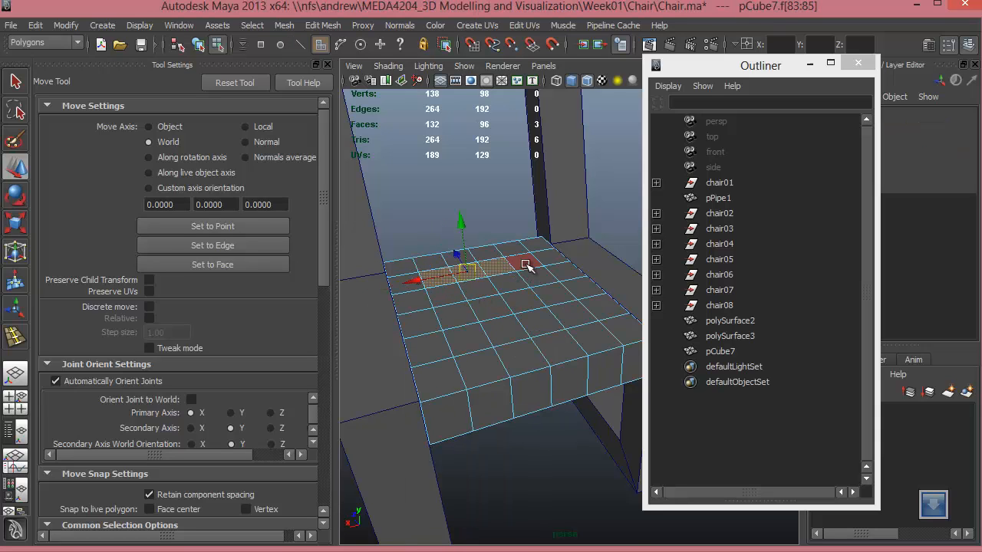
pyautogui.keyDown('shift'); pyautogui.click(545, 281); pyautogui.keyUp('shift')
pyautogui.keyDown('shift'); pyautogui.click(515, 285); pyautogui.keyUp('shift')
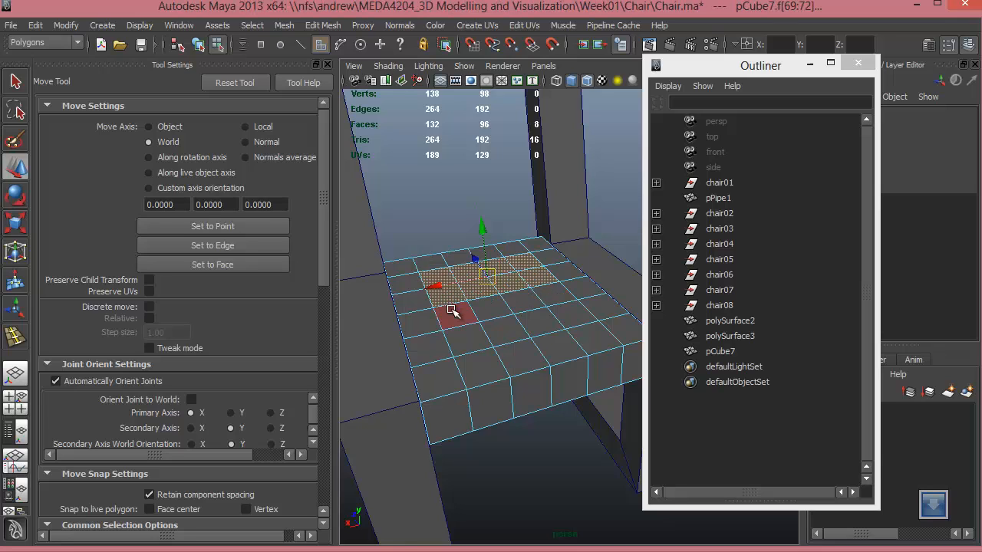
pyautogui.keyDown('shift'); pyautogui.click(451, 311); pyautogui.keyUp('shift')
pyautogui.keyDown('shift'); pyautogui.click(487, 308); pyautogui.keyUp('shift')
pyautogui.keyDown('shift'); pyautogui.click(471, 334); pyautogui.keyUp('shift')
pyautogui.keyDown('shift'); pyautogui.click(512, 326); pyautogui.keyUp('shift')
pyautogui.keyDown('shift'); pyautogui.click(540, 319); pyautogui.keyUp('shift')
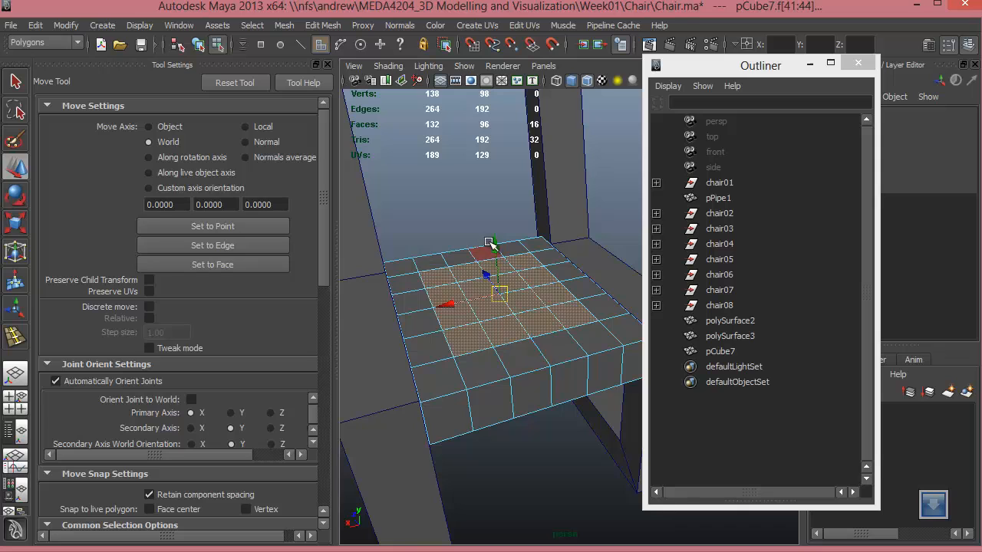
pyautogui.keyDown('alt'); pyautogui.moveTo(497, 292); pyautogui.dragTo(517, 310); pyautogui.keyUp('alt')
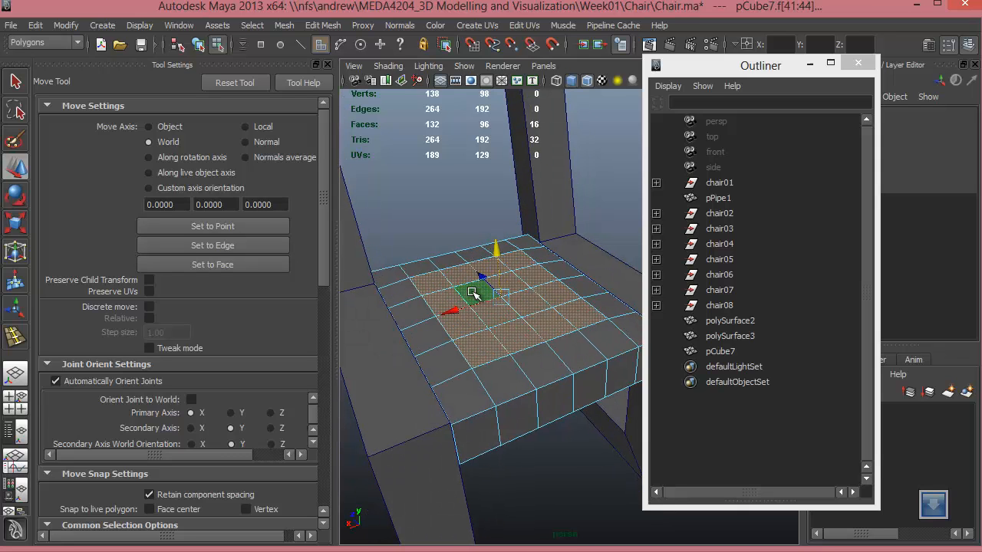
# Step: Shrink the selection to the central two-by-two faces, raise them slightly, and return to object mode
pyautogui.hotkey('shift', ',')
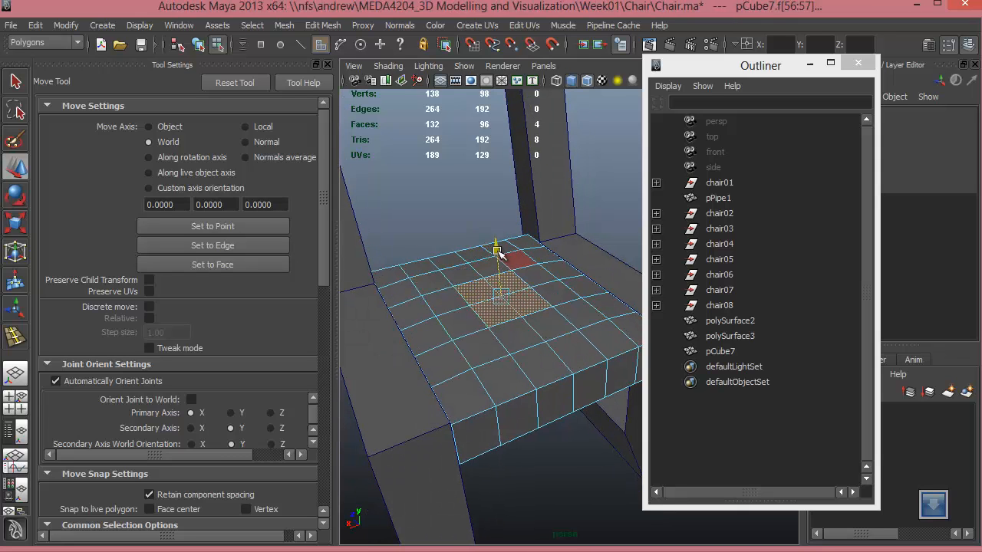
pyautogui.keyDown('alt'); pyautogui.moveTo(497, 312); pyautogui.dragTo(541, 361); pyautogui.keyUp('alt')
pyautogui.moveTo(522, 349); pyautogui.dragTo(521, 383, button='right')
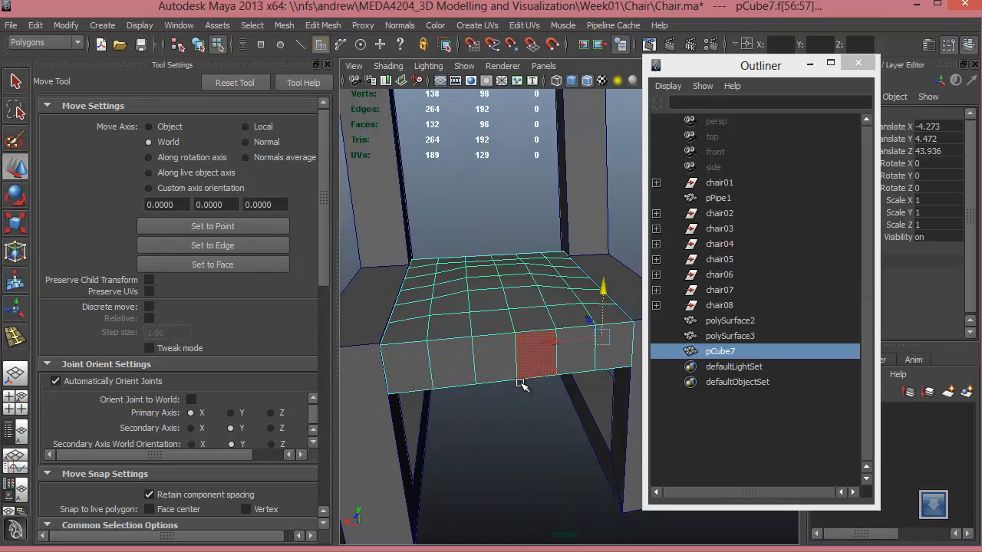
# Step: Preview the seat cushion smoothed and switch back to its unsmoothed display
pyautogui.press('3')
pyautogui.keyDown('alt'); pyautogui.moveTo(512, 429); pyautogui.dragTo(500, 401); pyautogui.keyUp('alt')
pyautogui.press('1')
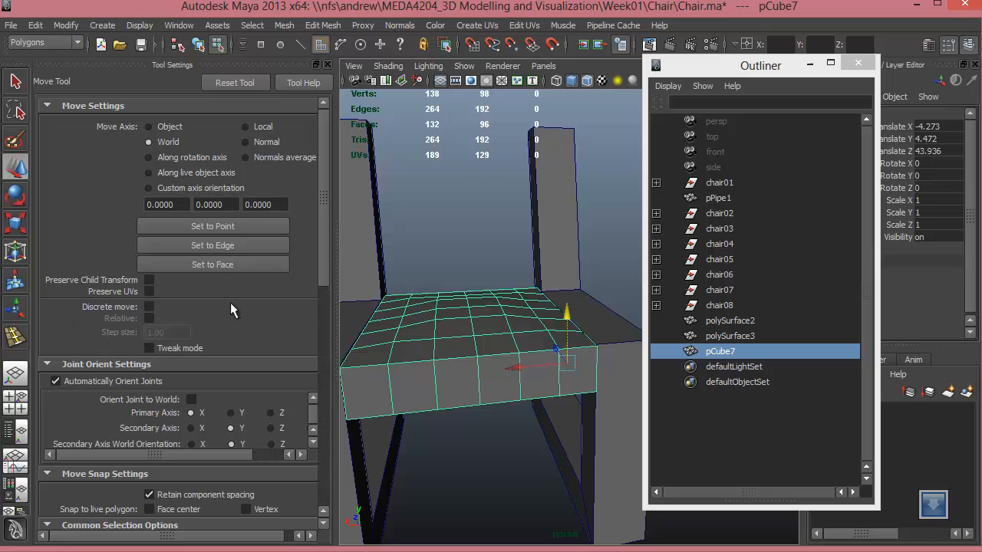
# Step: Set the Insert Edge Loop tool to multiple loops with a count of 1 and add one loop around the seat slab's sides at mid-height
pyautogui.click(16, 336)
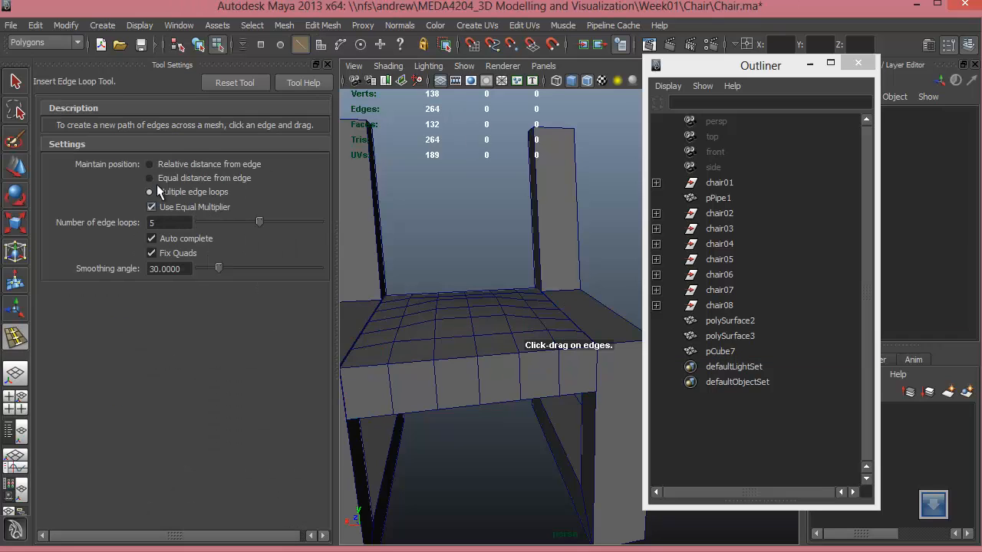
pyautogui.click(175, 163)
pyautogui.click(203, 179)
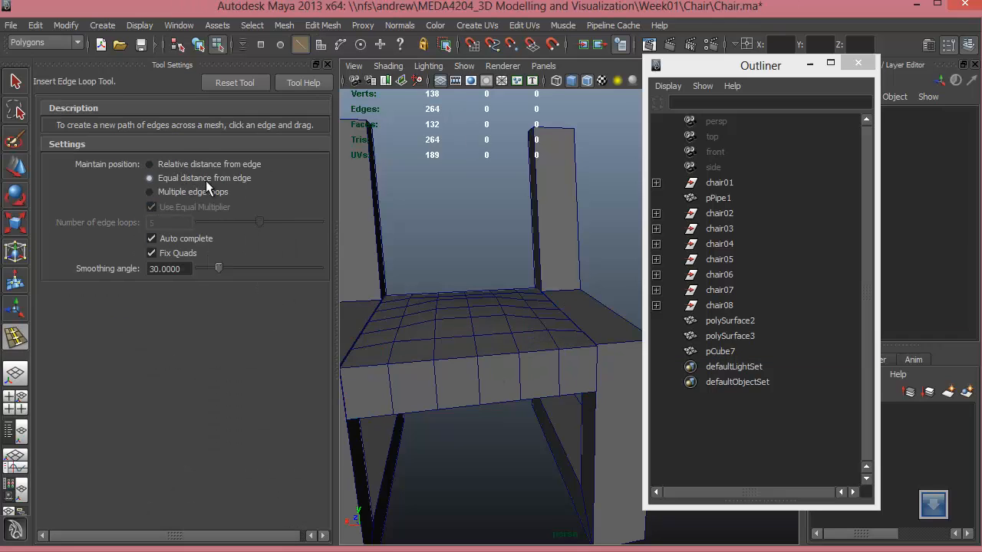
pyautogui.click(206, 192)
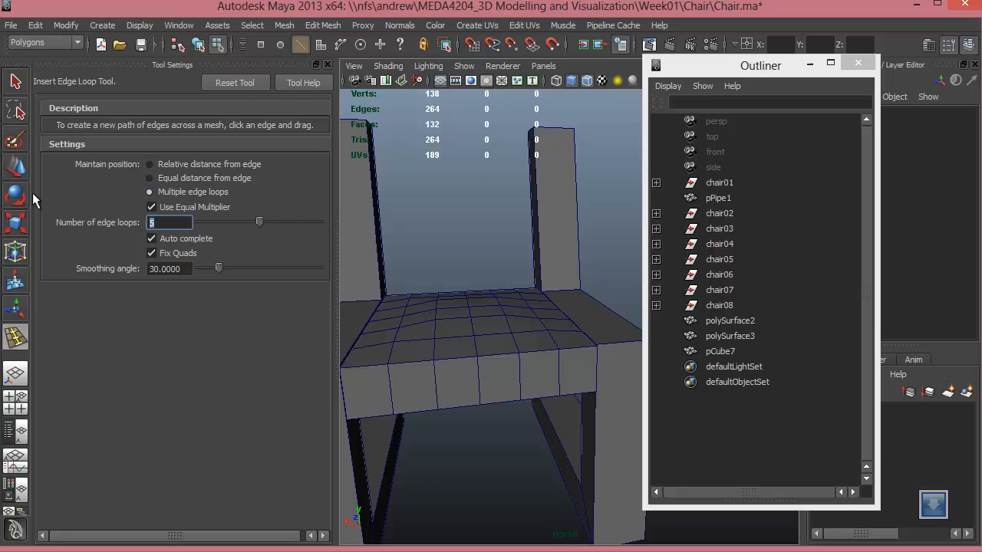
pyautogui.write('1')
pyautogui.click(521, 379)
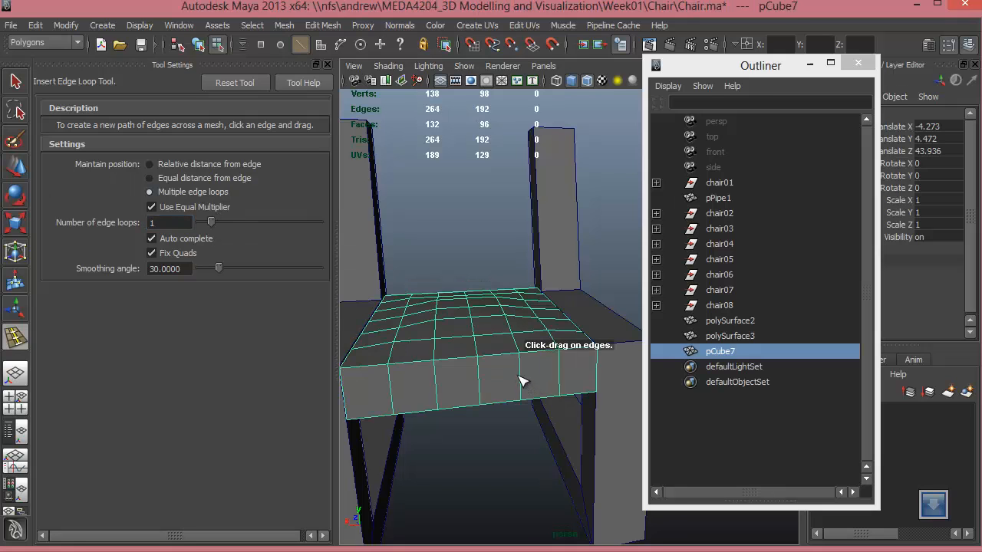
pyautogui.click(520, 377)
pyautogui.keyDown('alt'); pyautogui.moveTo(483, 462); pyautogui.dragTo(537, 460); pyautogui.keyUp('alt')
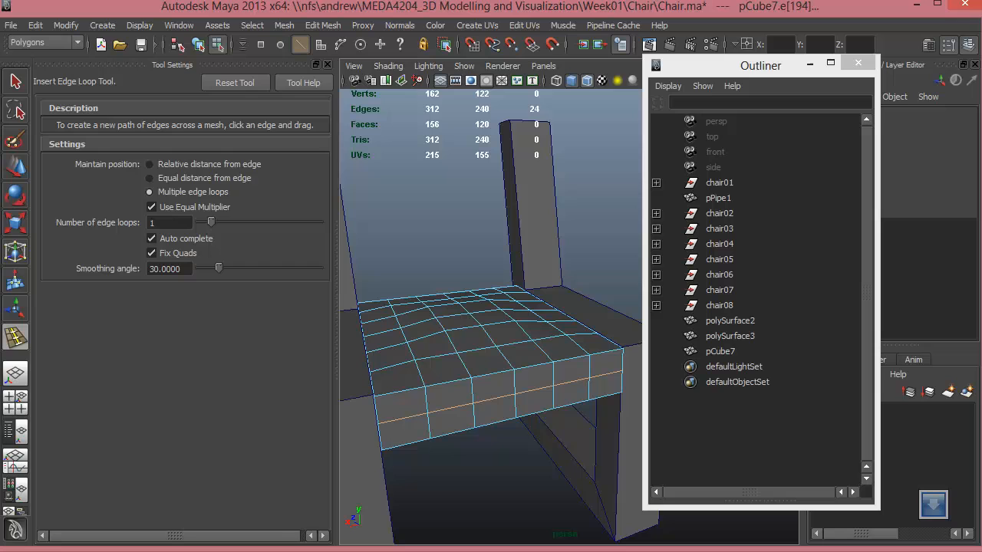
# Step: Return the seat cushion to object mode, display it smoothed and inspect it from below and above
pyautogui.click(16, 168)
pyautogui.moveTo(522, 366); pyautogui.dragTo(504, 385, button='right')
pyautogui.press('3')
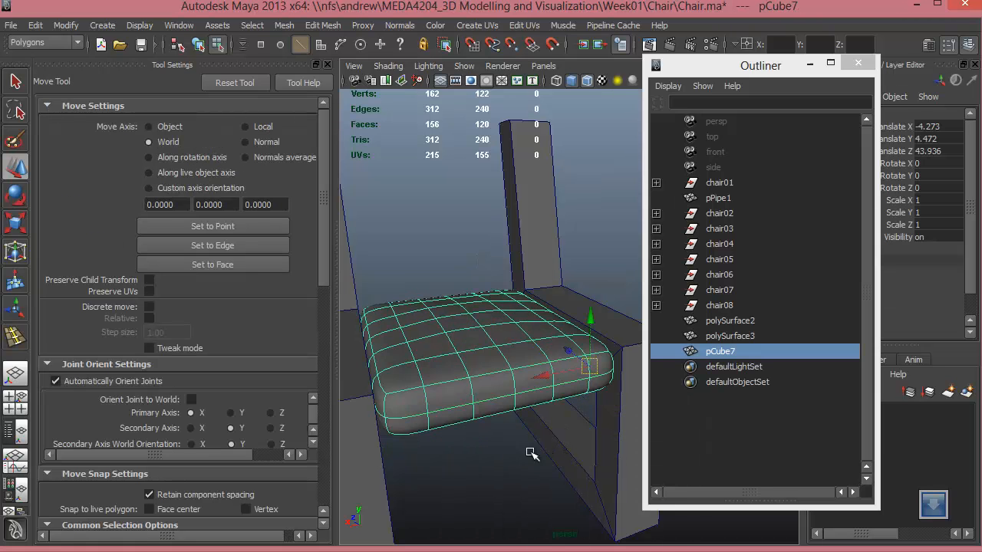
pyautogui.click(497, 465)
pyautogui.keyDown('alt'); pyautogui.moveTo(518, 407); pyautogui.dragTo(475, 419); pyautogui.keyUp('alt')
pyautogui.keyDown('alt'); pyautogui.moveTo(485, 385); pyautogui.dragTo(485, 299); pyautogui.keyUp('alt')
pyautogui.moveTo(488, 270); pyautogui.dragTo(473, 350, button='right')
pyautogui.keyDown('alt'); pyautogui.moveTo(473, 350); pyautogui.dragTo(395, 274); pyautogui.keyUp('alt')
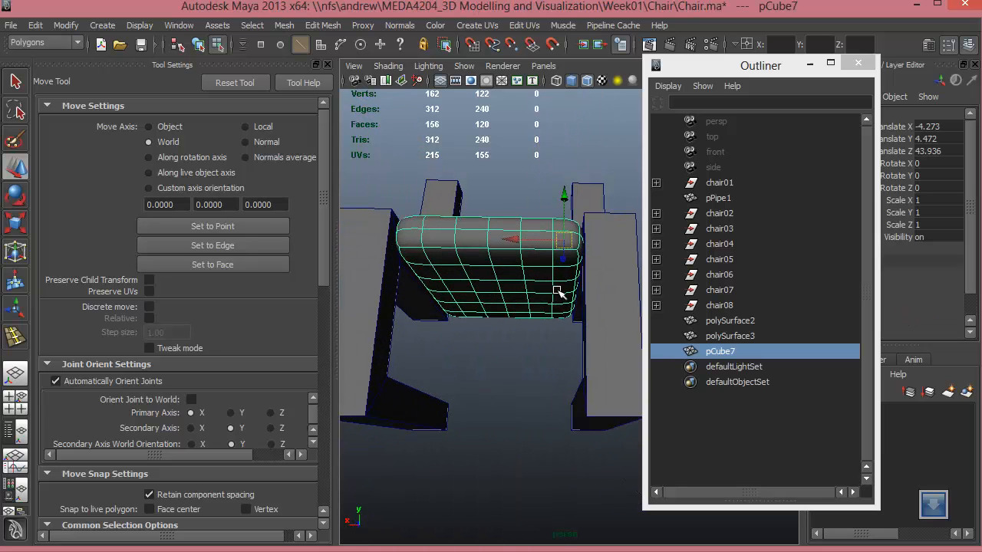
pyautogui.moveTo(476, 324)
pyautogui.keyDown('alt'); pyautogui.mouseDown()
pyautogui.moveTo(510, 310)
pyautogui.moveTo(529, 324)
pyautogui.moveTo(465, 401)
pyautogui.moveTo(567, 357)
pyautogui.moveTo(647, 396)
pyautogui.moveTo(487, 330)
pyautogui.mouseUp(); pyautogui.keyUp('alt')
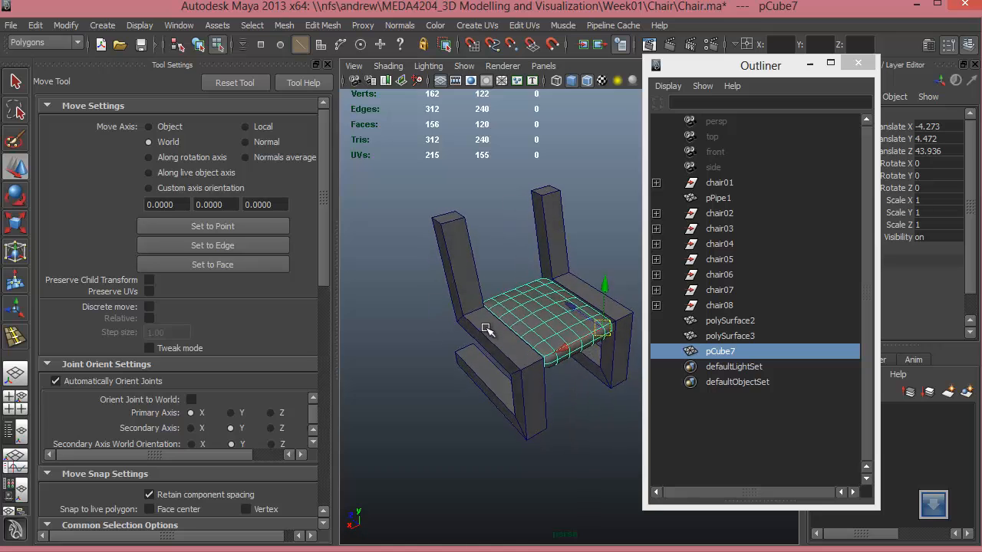
# Step: Duplicate the seat cushion and stand the copy between the rear uprights, at about -78.9 Rotate X and 49.36 Translate Z
pyautogui.hotkey('ctrl', 'd')
pyautogui.press('e')
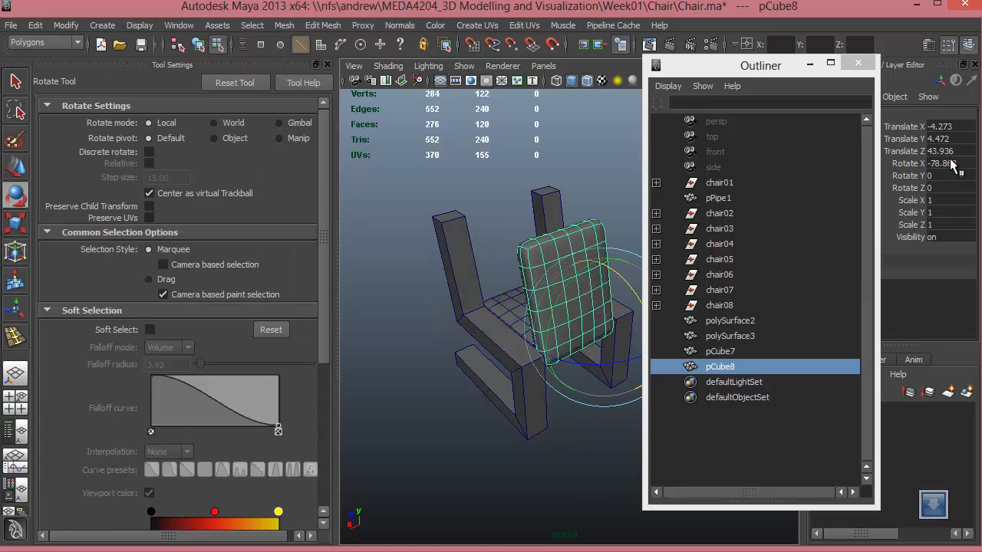
pyautogui.keyDown('alt'); pyautogui.moveTo(598, 349); pyautogui.dragTo(634, 341); pyautogui.keyUp('alt')
pyautogui.press('w')
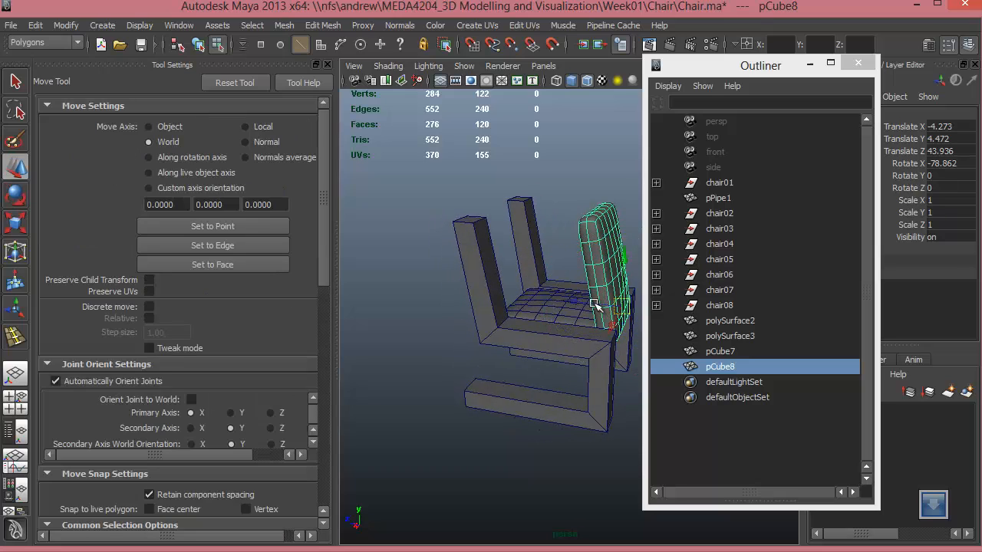
pyautogui.moveTo(594, 303); pyautogui.dragTo(508, 286)
pyautogui.scroll(5, 594, 318)
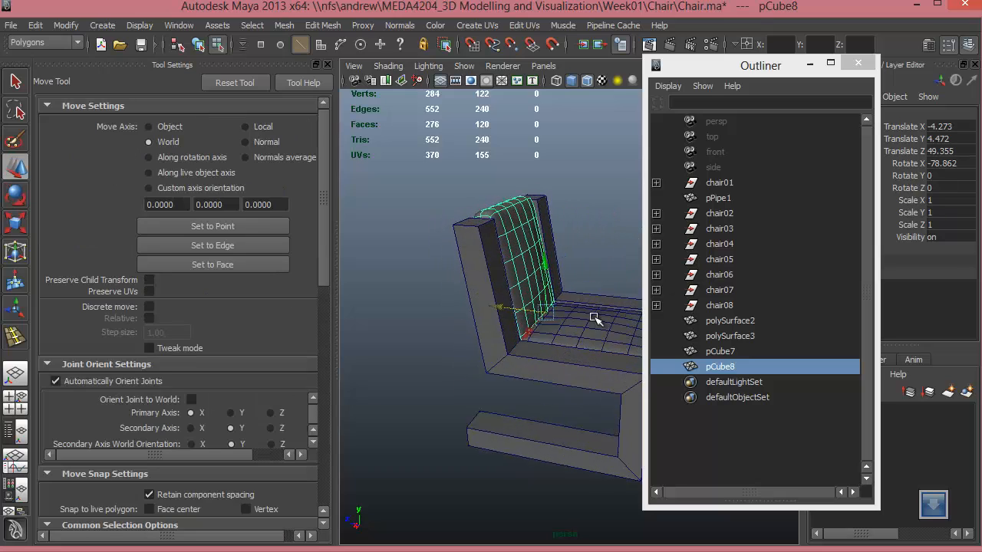
# Step: Refine the back cushion's fit against the uprights, tilting it to about -81.7 Rotate X and shifting it to about 49.5 Translate Z
pyautogui.keyDown('alt'); pyautogui.moveTo(594, 318); pyautogui.dragTo(499, 374); pyautogui.keyUp('alt')
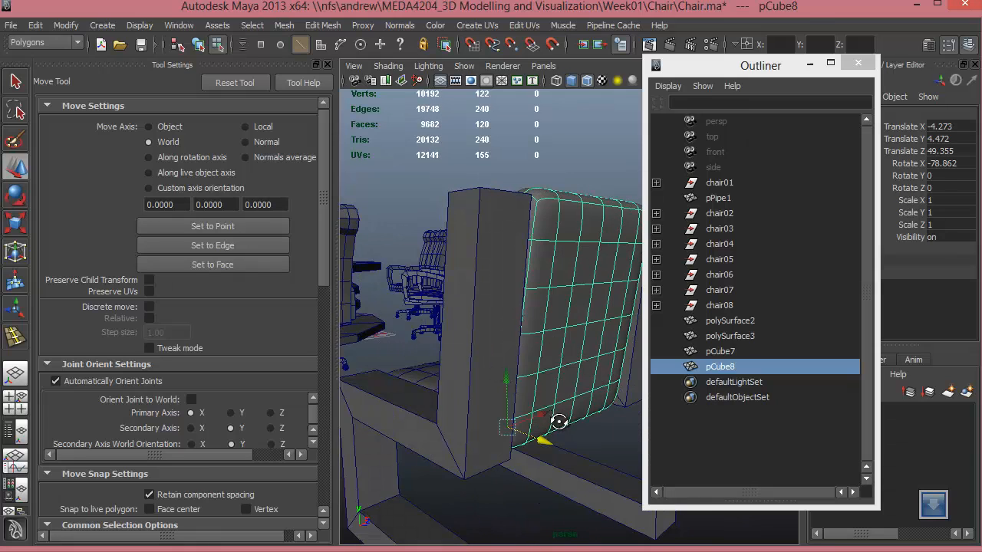
pyautogui.keyDown('alt'); pyautogui.moveTo(559, 422); pyautogui.dragTo(739, 404); pyautogui.keyUp('alt')
pyautogui.press('e')
pyautogui.press('w')
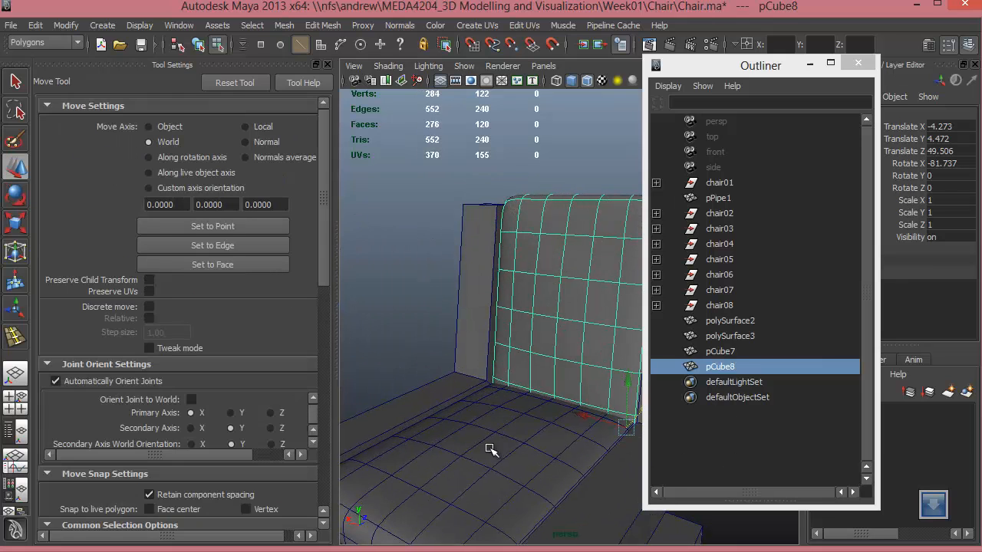
pyautogui.scroll(-5, 531, 379)
pyautogui.keyDown('alt'); pyautogui.moveTo(531, 379); pyautogui.dragTo(498, 362); pyautogui.keyUp('alt')
pyautogui.keyDown('alt'); pyautogui.moveTo(499, 361); pyautogui.dragTo(570, 370, button='right'); pyautogui.keyUp('alt')
pyautogui.keyDown('alt'); pyautogui.moveTo(570, 370); pyautogui.dragTo(531, 430); pyautogui.keyUp('alt')
pyautogui.click(530, 432)
pyautogui.keyDown('alt'); pyautogui.moveTo(522, 460); pyautogui.dragTo(575, 435, button='right'); pyautogui.keyUp('alt')
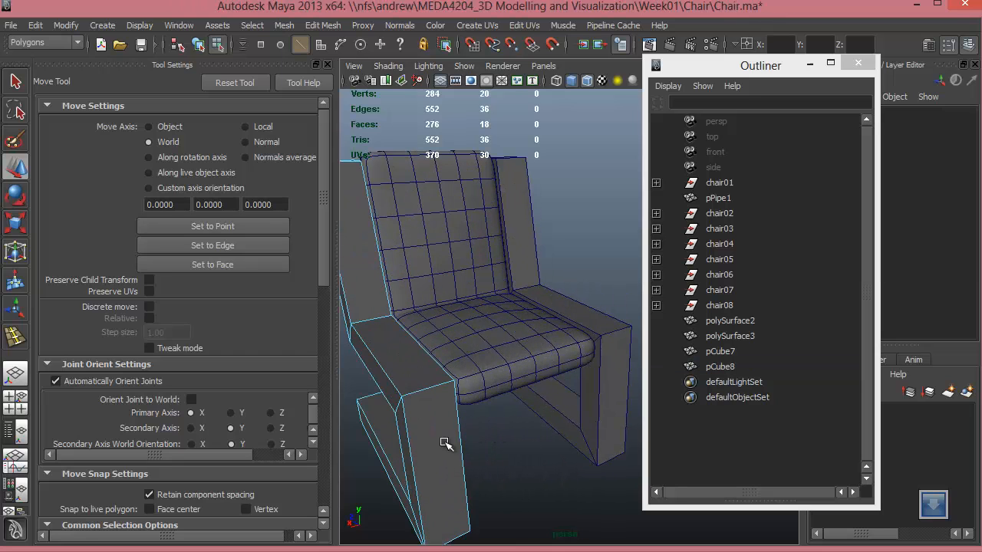
# Step: Insert two edge loops at relative distance around the left side frame, close to its outer and inner edges
pyautogui.moveTo(445, 443); pyautogui.dragTo(433, 435, button='right')
pyautogui.moveTo(420, 381); pyautogui.dragTo(420, 381, button='right')
pyautogui.keyDown('alt'); pyautogui.moveTo(594, 422); pyautogui.dragTo(493, 427); pyautogui.keyUp('alt')
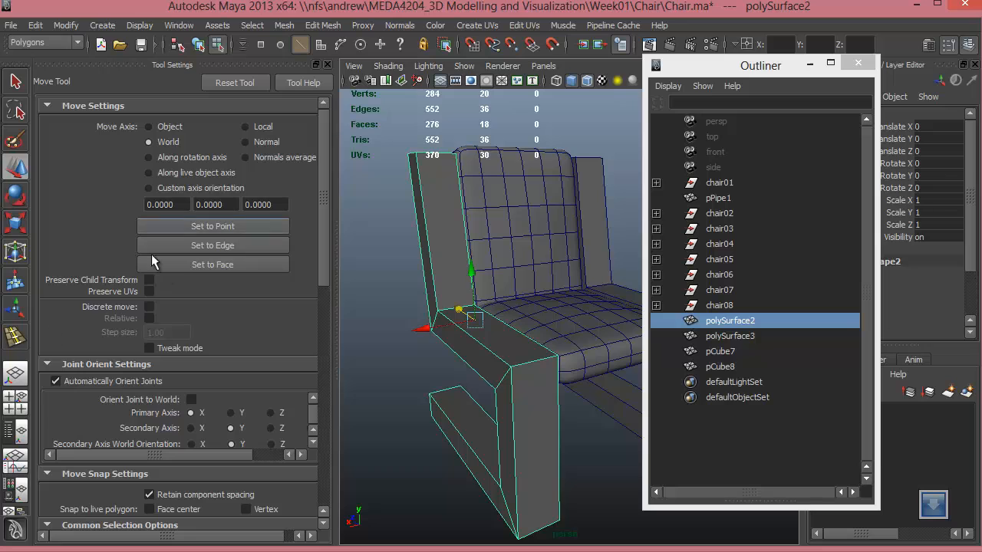
pyautogui.click(13, 338)
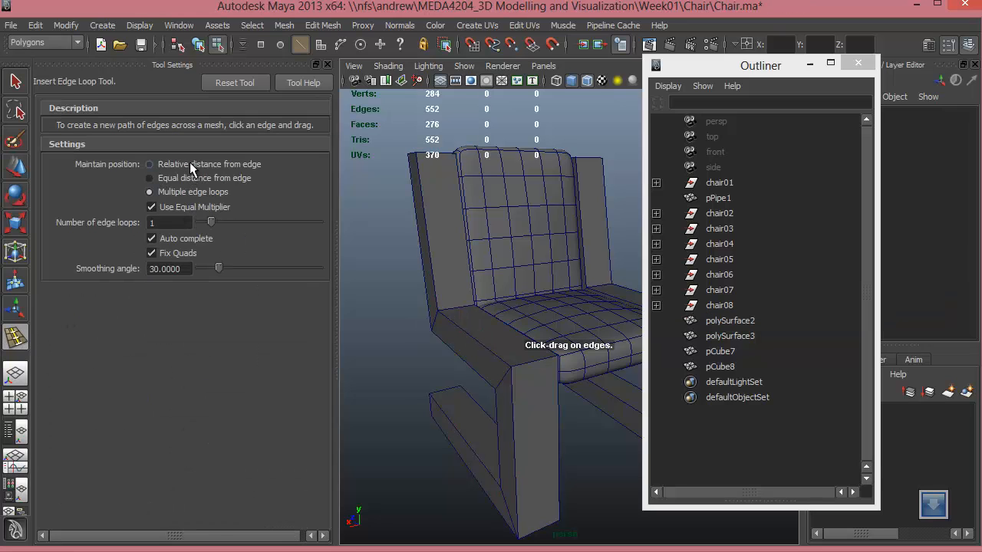
pyautogui.click(189, 163)
pyautogui.click(518, 395)
pyautogui.keyDown('alt'); pyautogui.moveTo(559, 450); pyautogui.dragTo(448, 365); pyautogui.keyUp('alt')
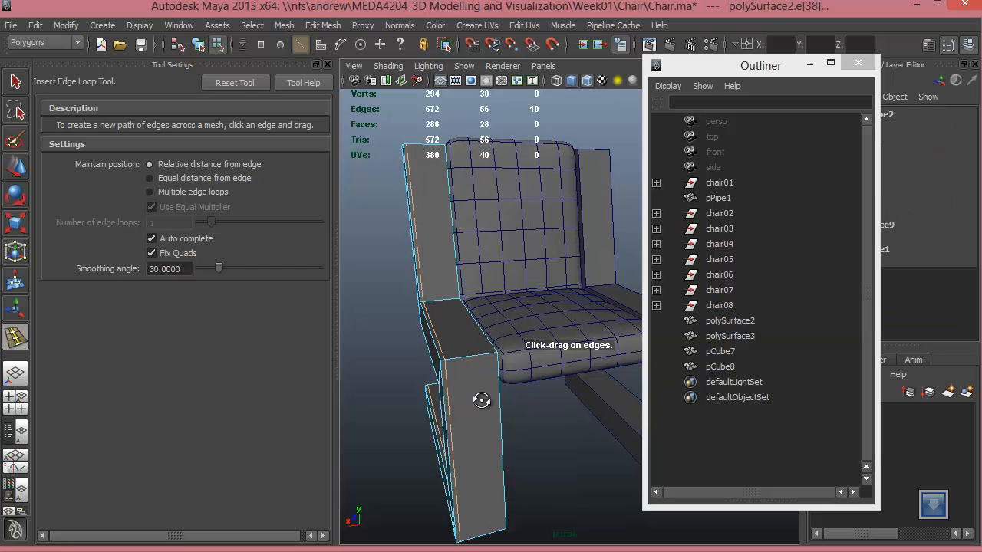
pyautogui.keyDown('alt'); pyautogui.moveTo(484, 401); pyautogui.dragTo(528, 394); pyautogui.keyUp('alt')
pyautogui.keyDown('alt'); pyautogui.moveTo(498, 439); pyautogui.dragTo(537, 451); pyautogui.keyUp('alt')
pyautogui.click(23, 167)
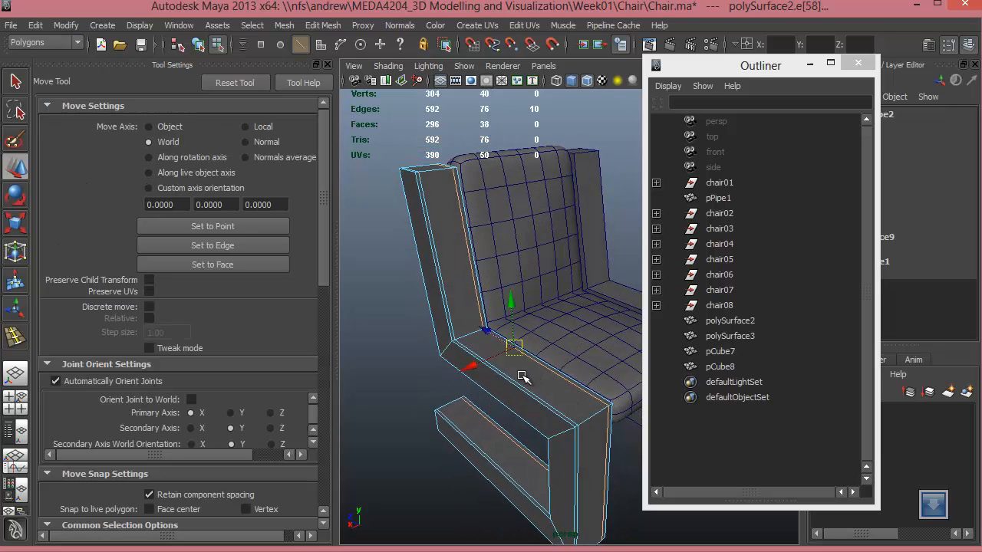
# Step: Preview the left side frame smoothed and return it to its unsmoothed display
pyautogui.moveTo(522, 371); pyautogui.dragTo(504, 383, button='right')
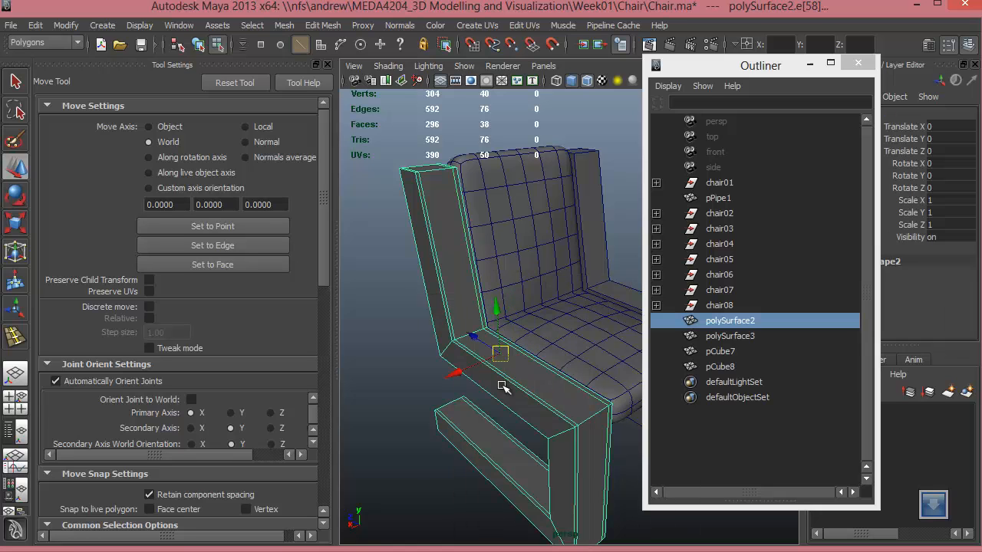
pyautogui.press('3')
pyautogui.click(402, 426)
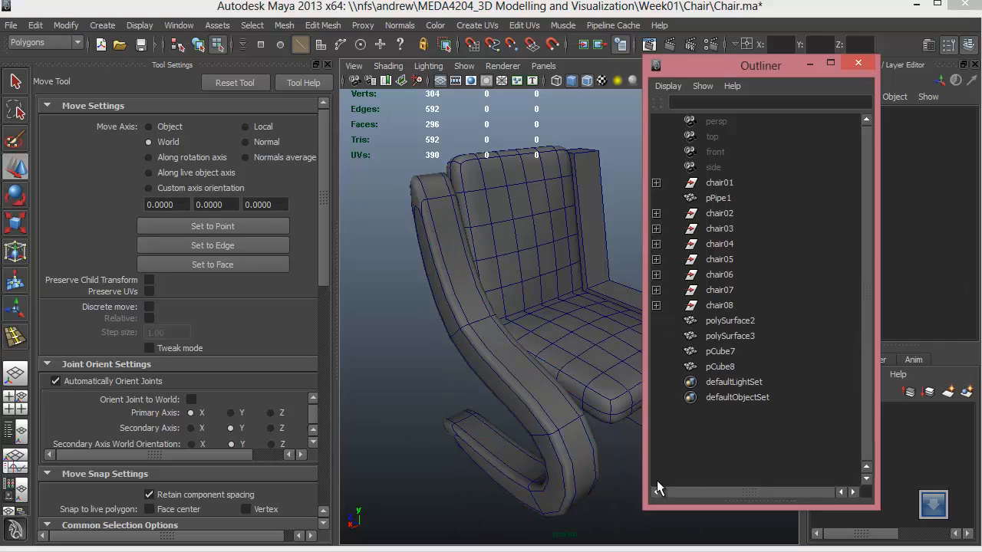
pyautogui.press('1')
pyautogui.click(553, 460)
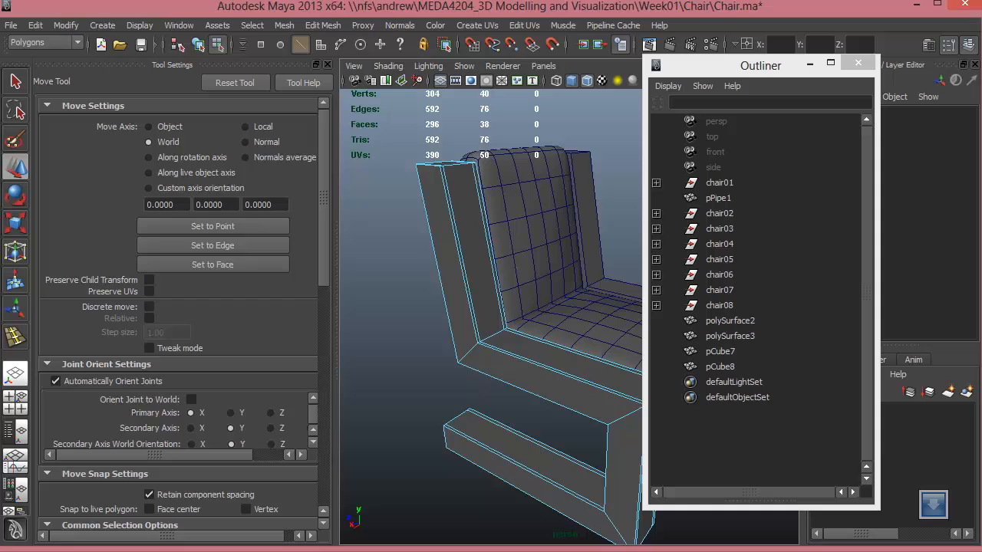
# Step: Insert edge loops on the left side frame near its upper end and on both sides of the backrest-to-seat bend
pyautogui.click(15, 337)
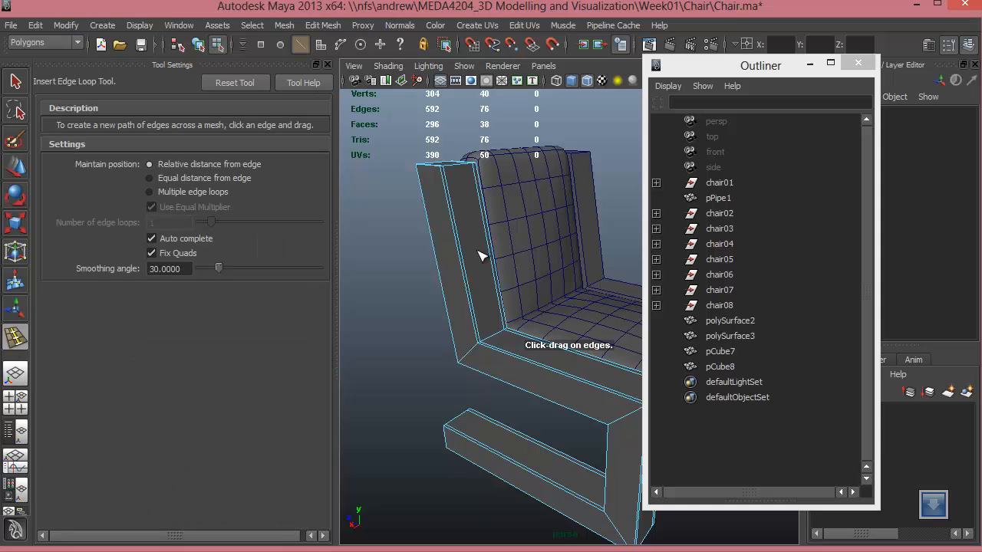
pyautogui.click(443, 172)
pyautogui.moveTo(476, 332); pyautogui.dragTo(508, 347)
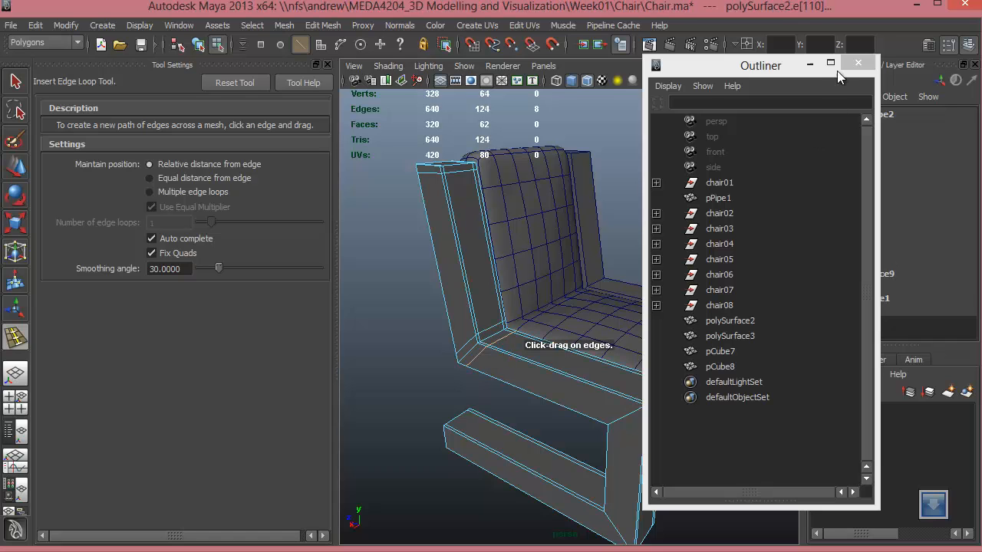
# Step: Close the Outliner and insert edge loops around the frame's two front corners and near the end of its foot
pyautogui.click(858, 63)
pyautogui.keyDown('alt'); pyautogui.moveTo(652, 413); pyautogui.dragTo(712, 344); pyautogui.keyUp('alt')
pyautogui.keyDown('alt'); pyautogui.moveTo(713, 344); pyautogui.dragTo(682, 416); pyautogui.keyUp('alt')
pyautogui.keyDown('alt'); pyautogui.moveTo(726, 445); pyautogui.dragTo(718, 401); pyautogui.keyUp('alt')
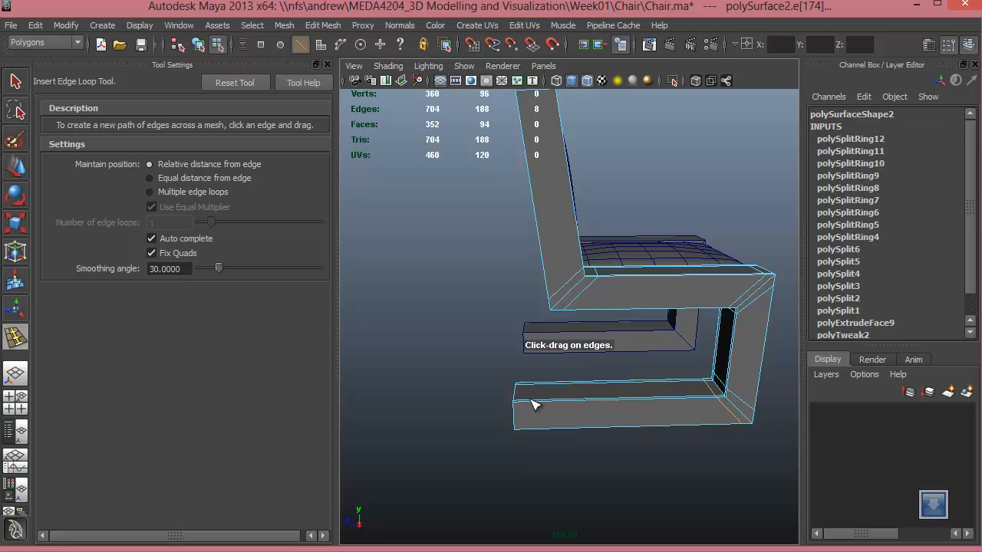
pyautogui.moveTo(535, 405); pyautogui.dragTo(523, 407)
# Step: Switch the left side frame to smooth preview and examine its corners from several angles
pyautogui.keyDown('alt'); pyautogui.moveTo(588, 402); pyautogui.dragTo(614, 444); pyautogui.keyUp('alt')
pyautogui.click(16, 167)
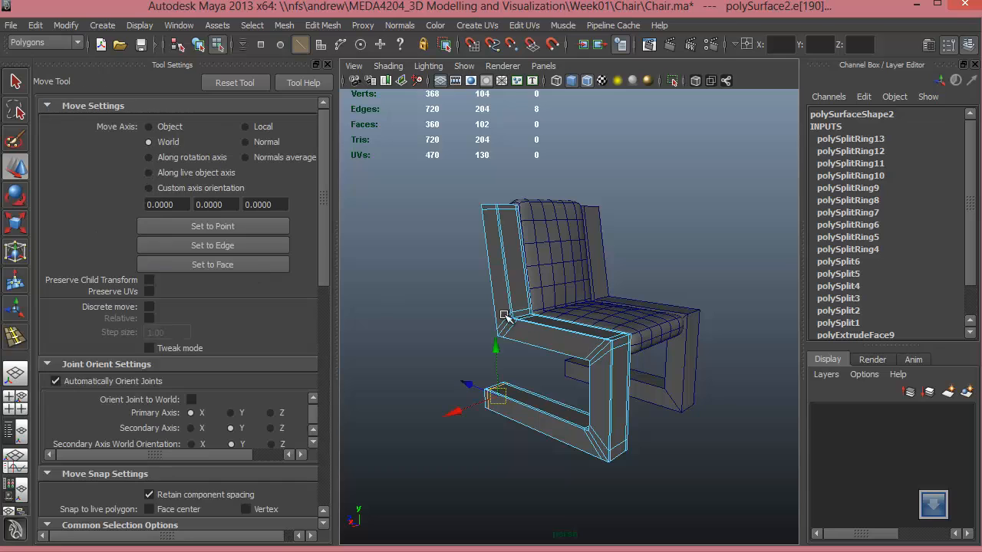
pyautogui.moveTo(558, 340); pyautogui.dragTo(558, 383, button='right')
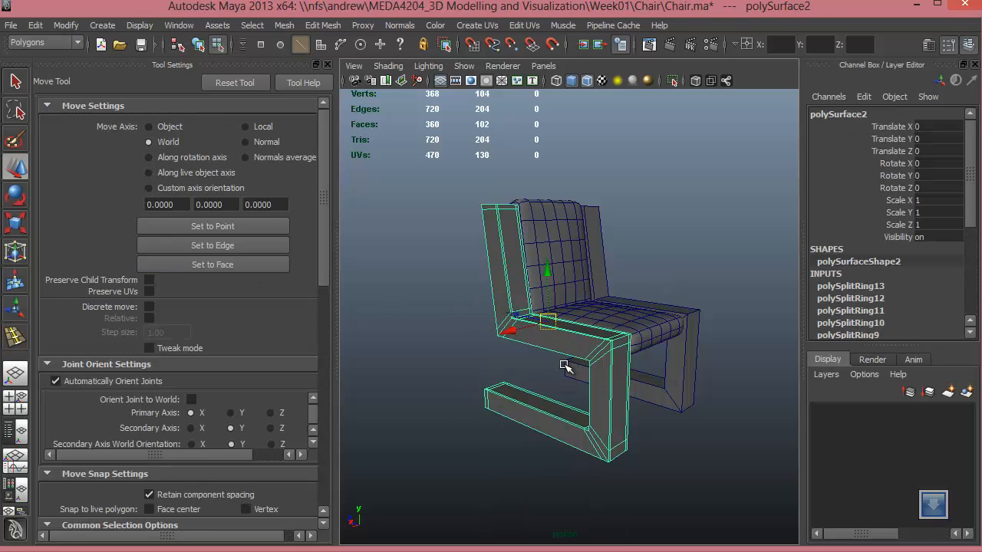
pyautogui.press('3')
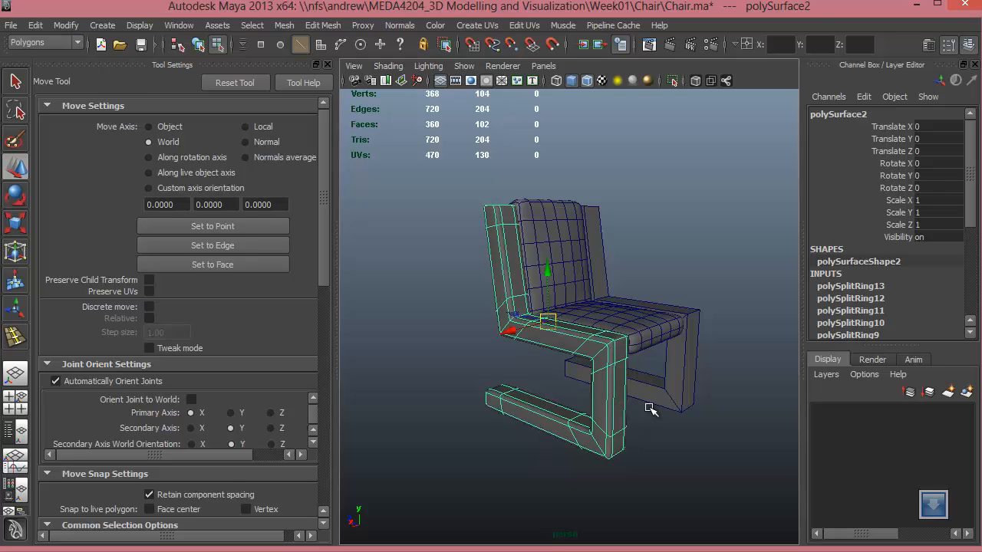
pyautogui.click(650, 409)
pyautogui.keyDown('alt'); pyautogui.moveTo(650, 409); pyautogui.dragTo(680, 358); pyautogui.keyUp('alt')
pyautogui.keyDown('alt'); pyautogui.moveTo(679, 358); pyautogui.dragTo(555, 392, button='right'); pyautogui.keyUp('alt')
pyautogui.keyDown('alt'); pyautogui.moveTo(554, 392); pyautogui.dragTo(544, 427, button='middle'); pyautogui.keyUp('alt')
pyautogui.keyDown('alt'); pyautogui.moveTo(544, 427); pyautogui.dragTo(560, 450); pyautogui.keyUp('alt')
# Step: Show the left side frame unsmoothed for comparison and turn its smooth preview back on
pyautogui.click(664, 408)
pyautogui.press('1')
pyautogui.keyDown('alt'); pyautogui.moveTo(645, 474); pyautogui.dragTo(621, 476); pyautogui.keyUp('alt')
pyautogui.keyDown('alt'); pyautogui.moveTo(621, 476); pyautogui.dragTo(560, 428, button='right'); pyautogui.keyUp('alt')
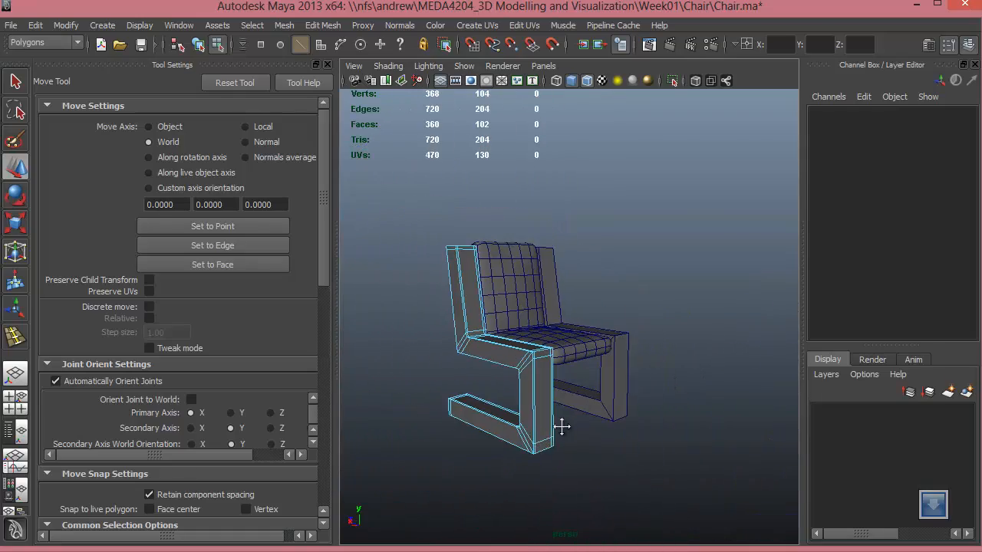
pyautogui.keyDown('alt'); pyautogui.moveTo(560, 427); pyautogui.dragTo(580, 413, button='middle'); pyautogui.keyUp('alt')
pyautogui.keyDown('alt'); pyautogui.moveTo(579, 413); pyautogui.dragTo(576, 449); pyautogui.keyUp('alt')
pyautogui.keyDown('alt'); pyautogui.moveTo(576, 450); pyautogui.dragTo(613, 456, button='right'); pyautogui.keyUp('alt')
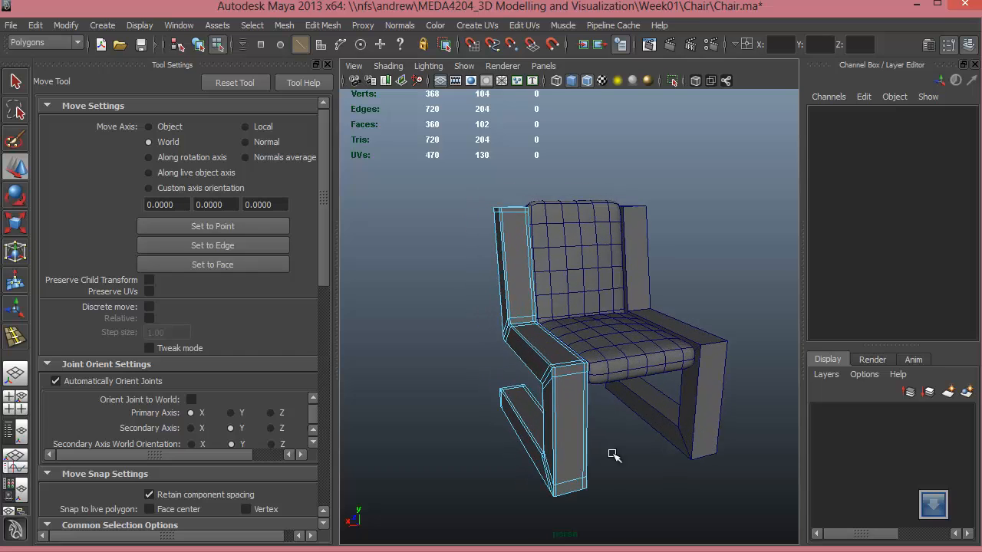
pyautogui.click(583, 454)
pyautogui.moveTo(561, 302); pyautogui.dragTo(553, 382, button='right')
pyautogui.click(614, 449)
pyautogui.keyDown('alt'); pyautogui.moveTo(614, 450); pyautogui.dragTo(744, 438); pyautogui.keyUp('alt')
# Step: Delete the unrefined side frame on the right of the chair
pyautogui.click(701, 405)
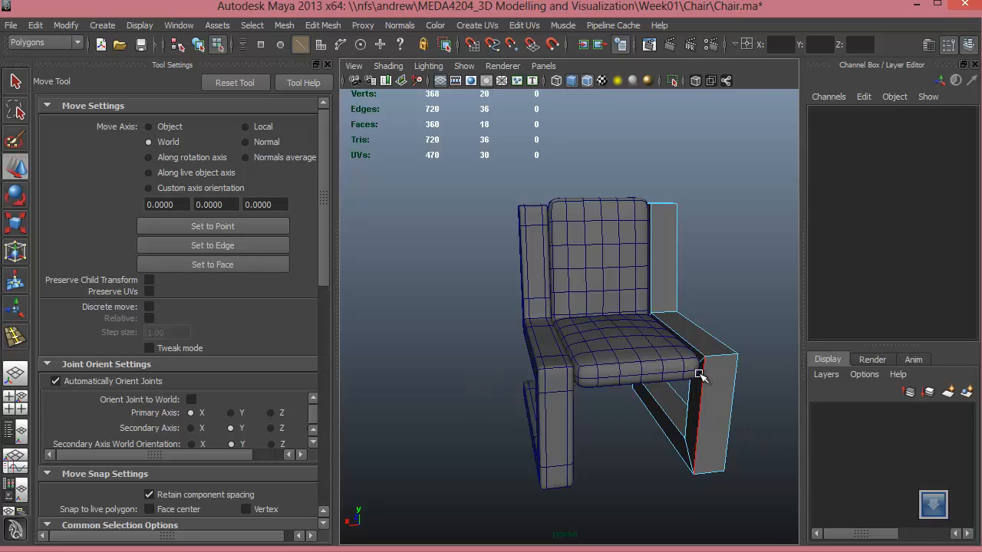
pyautogui.moveTo(696, 298); pyautogui.dragTo(660, 384, button='right')
pyautogui.press('Delete')
# Step: Duplicate the refined left side frame and move the copy along X to -6.069, on the opposite side of the seat
pyautogui.click(564, 415)
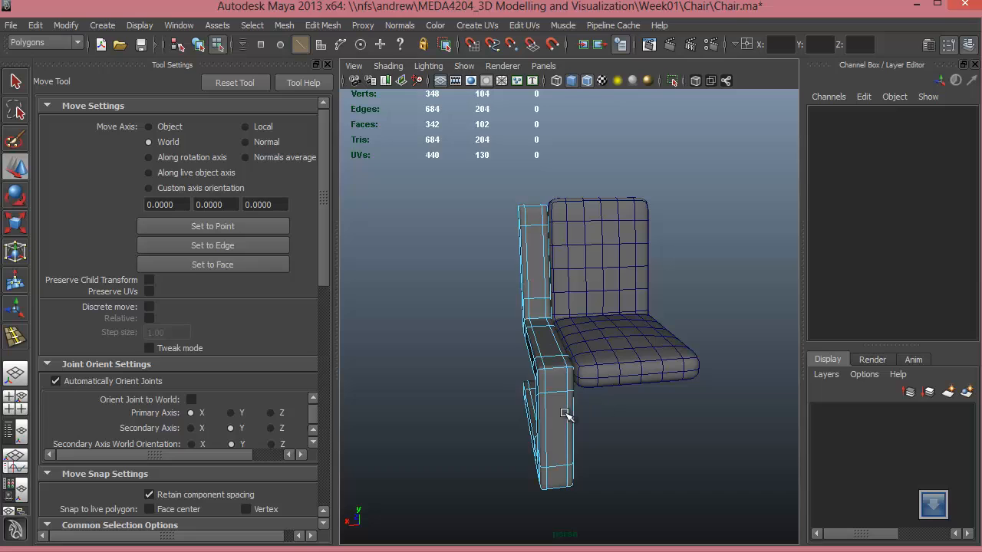
pyautogui.click(198, 43)
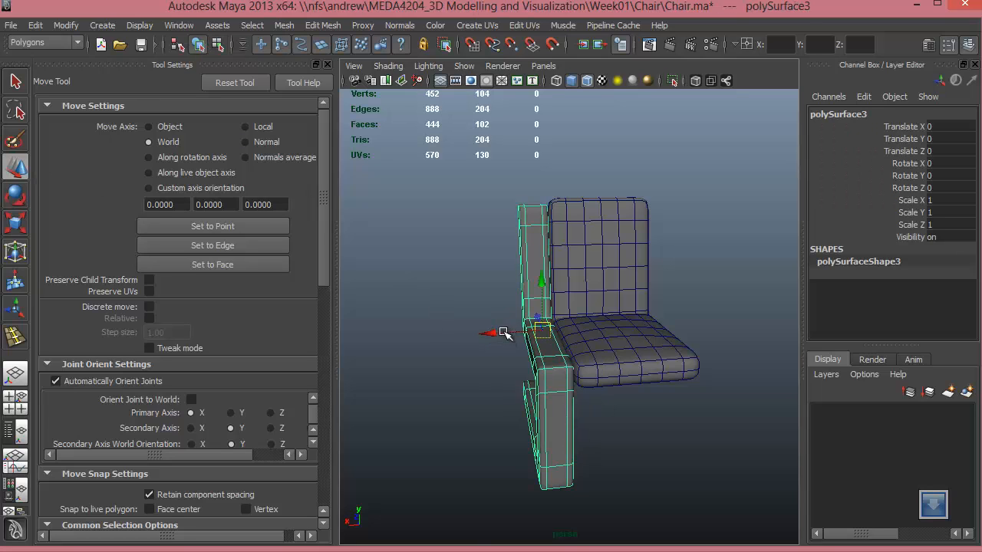
pyautogui.moveTo(505, 332); pyautogui.dragTo(640, 325)
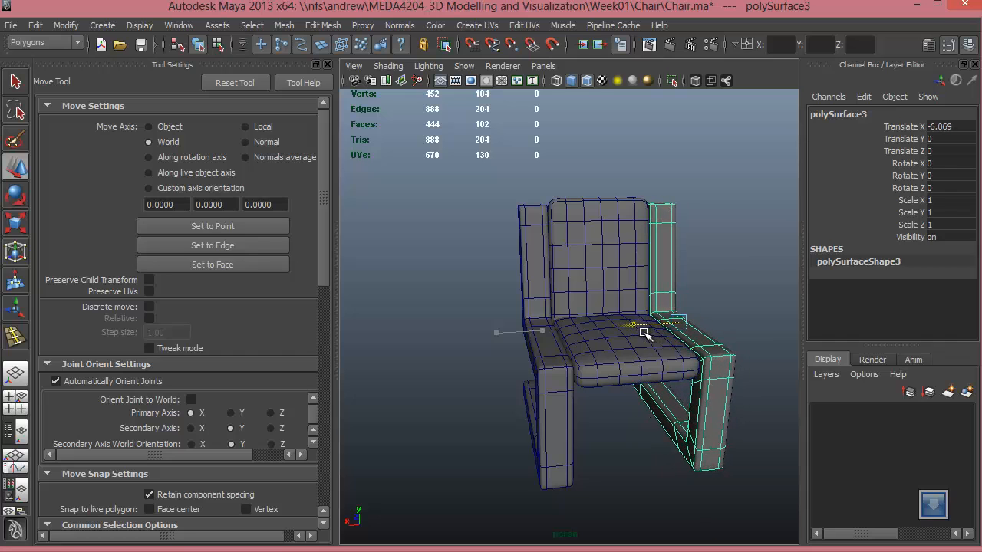
pyautogui.keyDown('alt'); pyautogui.moveTo(643, 371); pyautogui.dragTo(634, 406); pyautogui.keyUp('alt')
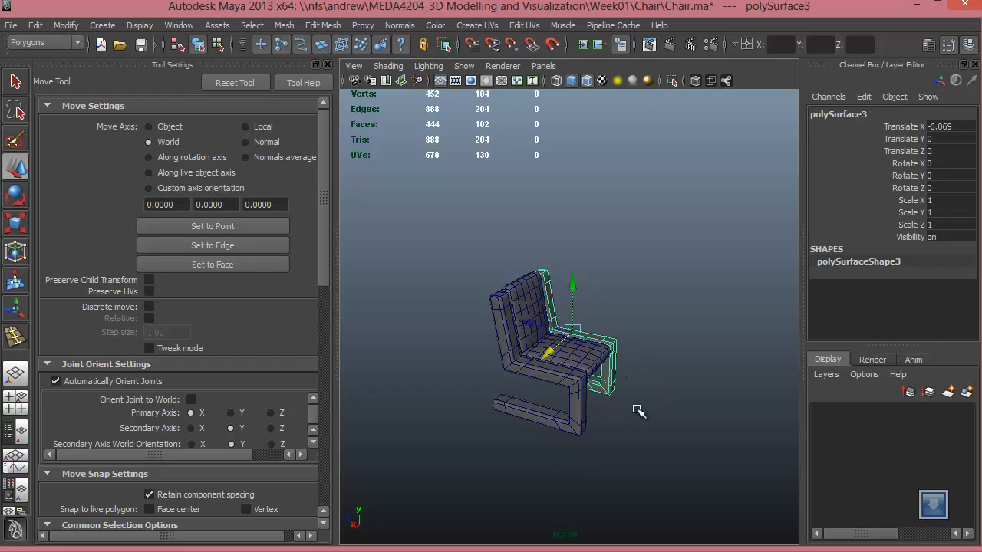
# Step: Select all four parts of the chair, hide the tool settings and show the Outliner
pyautogui.click(671, 405)
pyautogui.moveTo(468, 244); pyautogui.dragTo(651, 470)
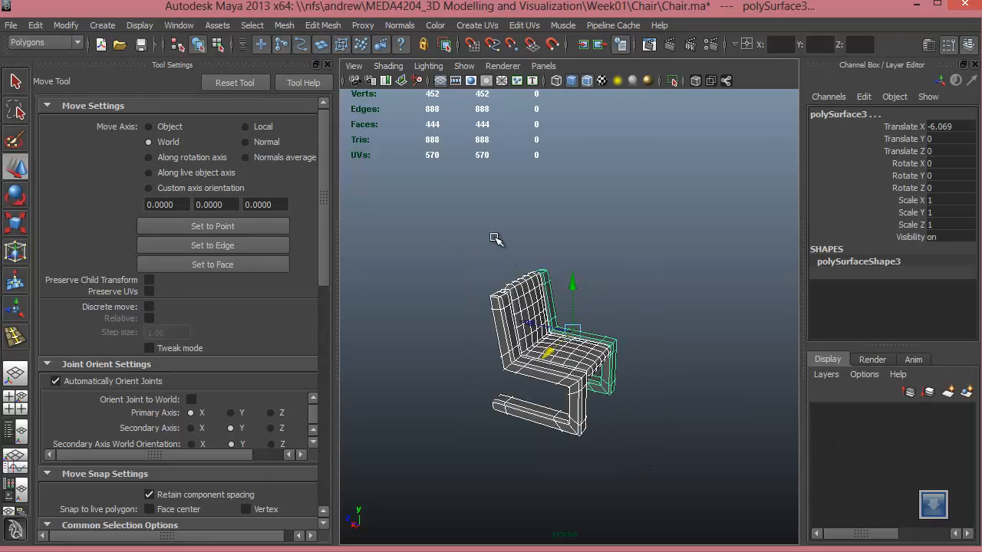
pyautogui.click(329, 65)
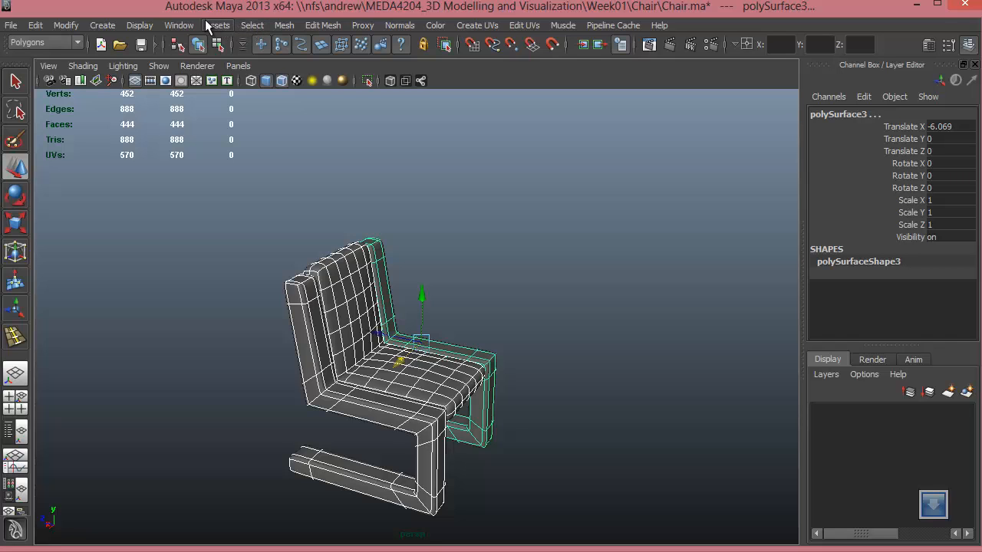
pyautogui.click(181, 24)
pyautogui.click(212, 134)
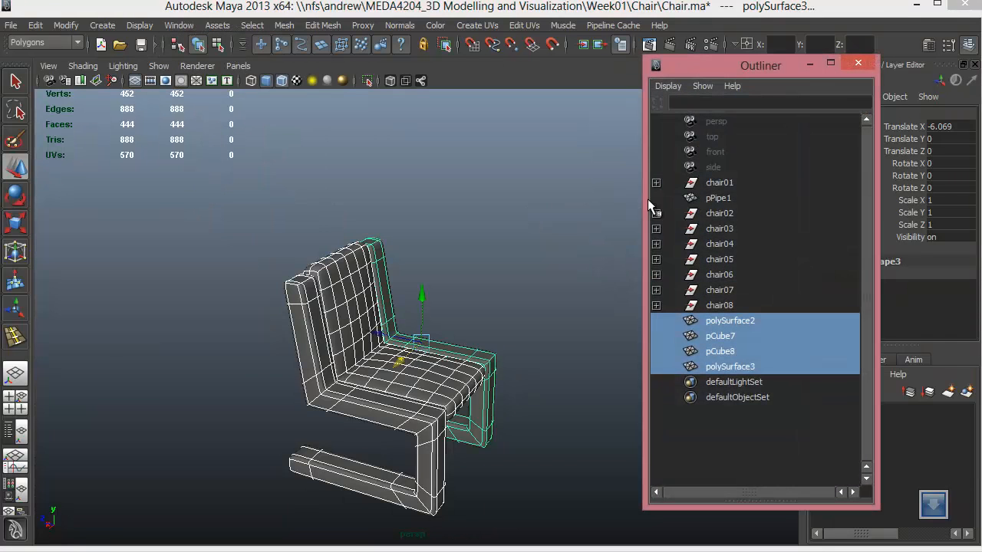
# Step: Delete the construction history of the selected chair parts
pyautogui.click(36, 25)
pyautogui.moveTo(174, 196)
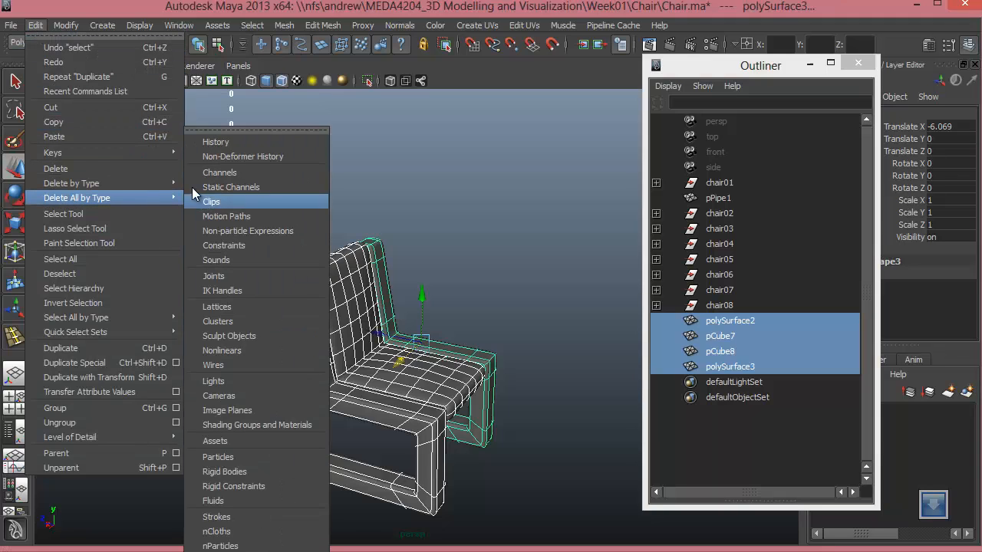
pyautogui.moveTo(138, 183)
pyautogui.click(208, 187)
# Step: Group the selected chair parts and name the group SmallChair01
pyautogui.click(698, 69)
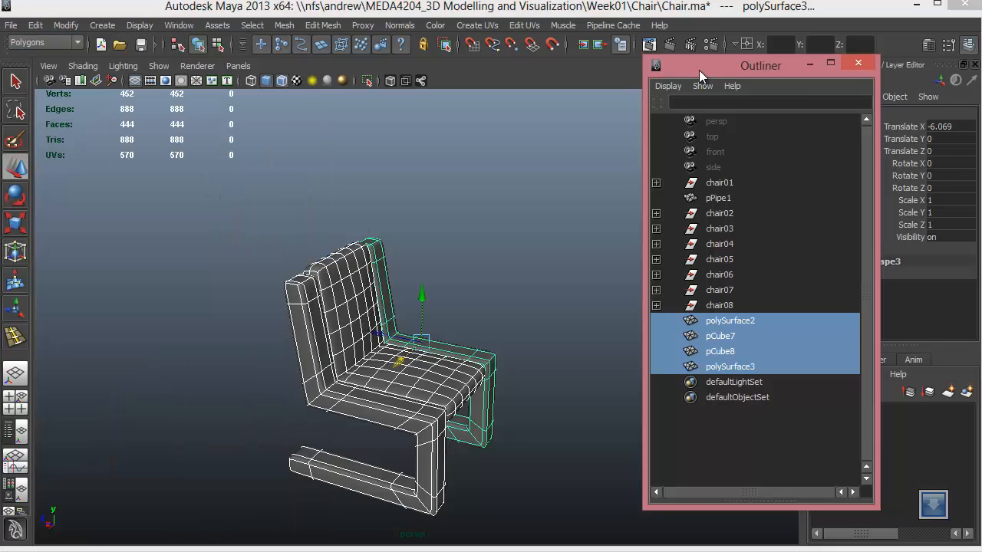
pyautogui.moveTo(699, 69); pyautogui.dragTo(636, 78)
pyautogui.keyDown('alt'); pyautogui.moveTo(414, 417); pyautogui.dragTo(348, 423); pyautogui.keyUp('alt')
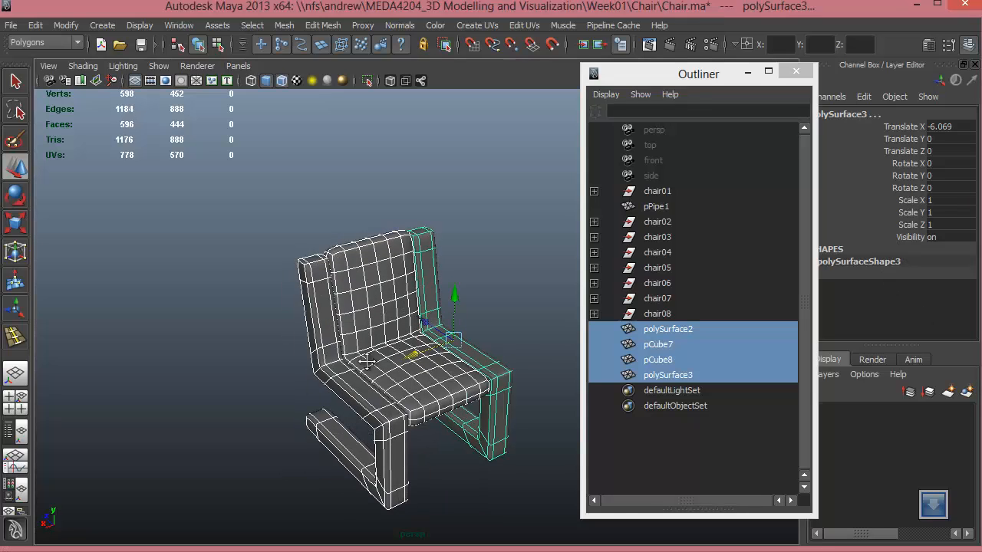
pyautogui.keyDown('alt'); pyautogui.moveTo(367, 360); pyautogui.dragTo(376, 342, button='middle'); pyautogui.keyUp('alt')
pyautogui.hotkey('ctrl', 'g')
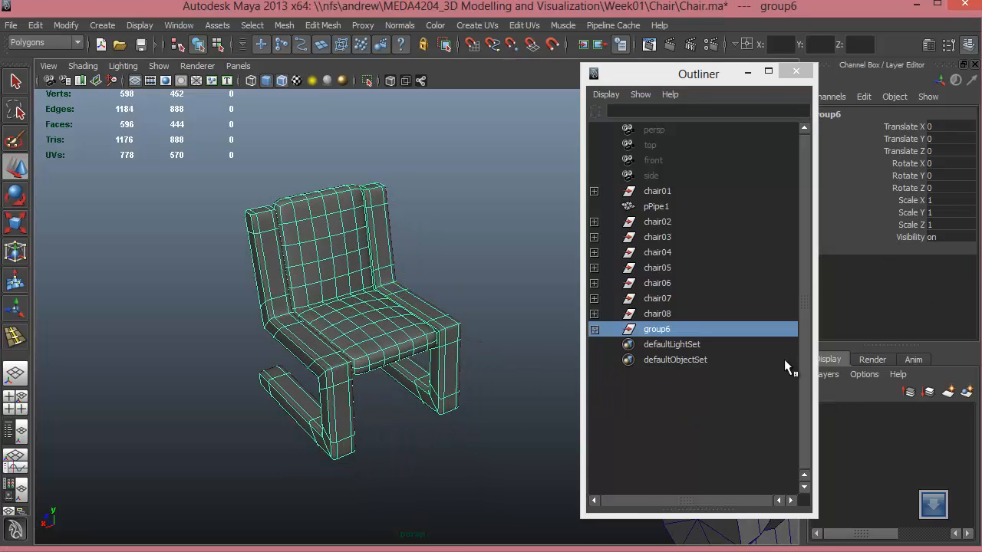
pyautogui.doubleClick(665, 331)
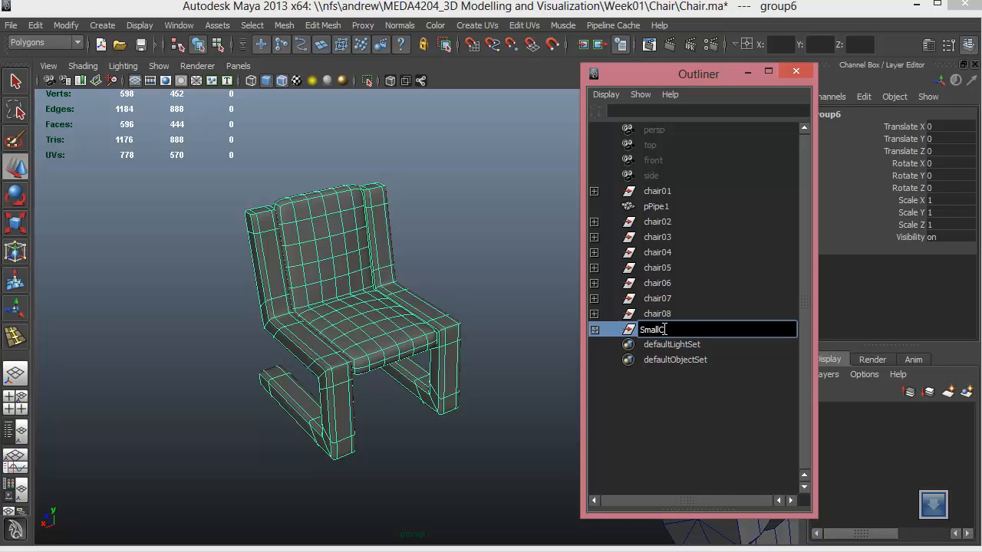
pyautogui.write('SmallChair')
pyautogui.press('Return')
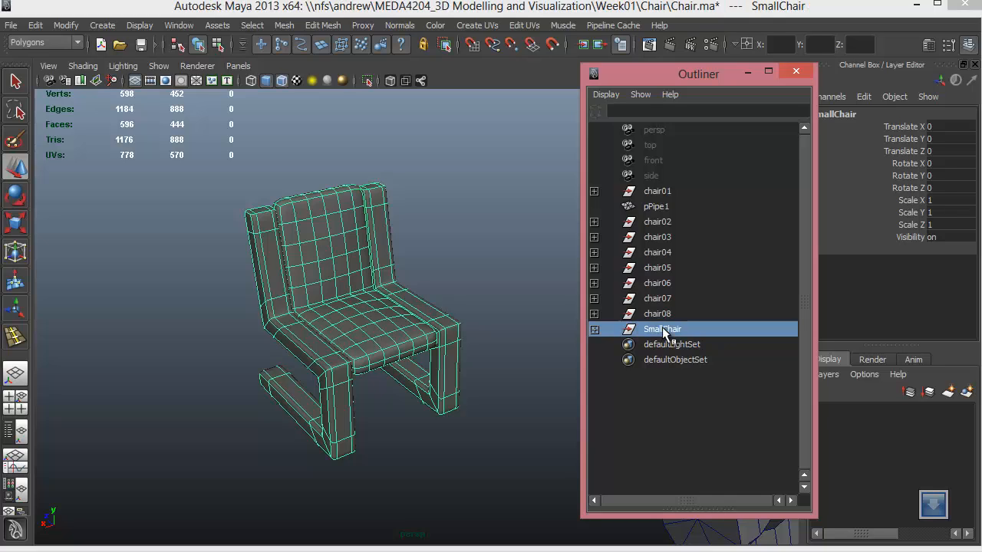
pyautogui.doubleClick(665, 330)
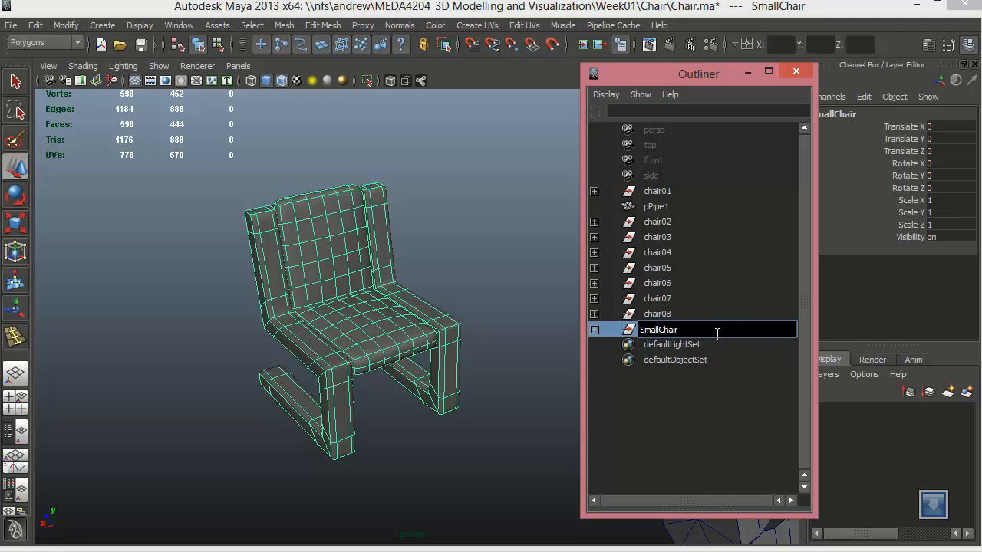
pyautogui.write('01')
pyautogui.press('Return')
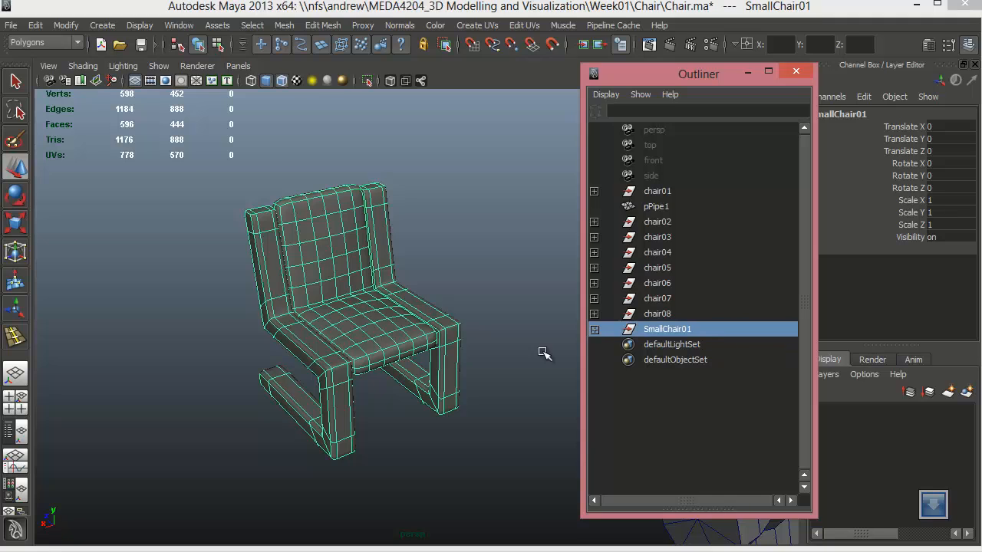
# Step: Rename pPipe1 as Table and reorder chair01 to sit directly below it in the Outliner
pyautogui.click(658, 207)
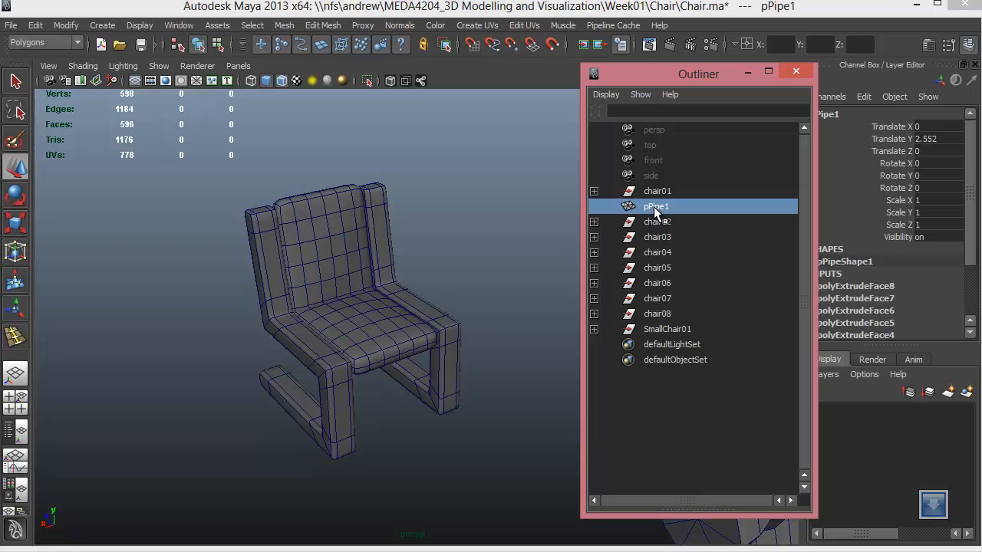
pyautogui.doubleClick(656, 207)
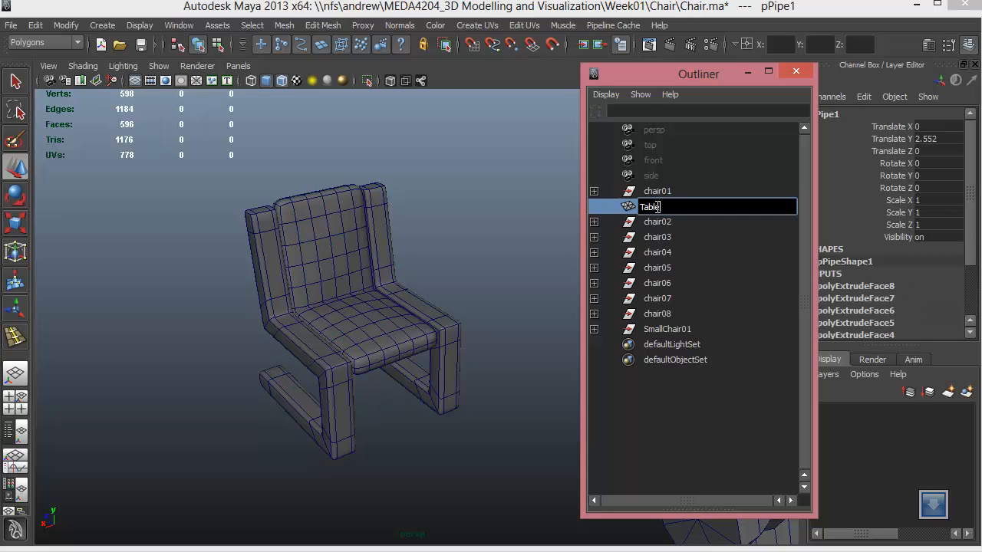
pyautogui.press('Return')
pyautogui.click(659, 196)
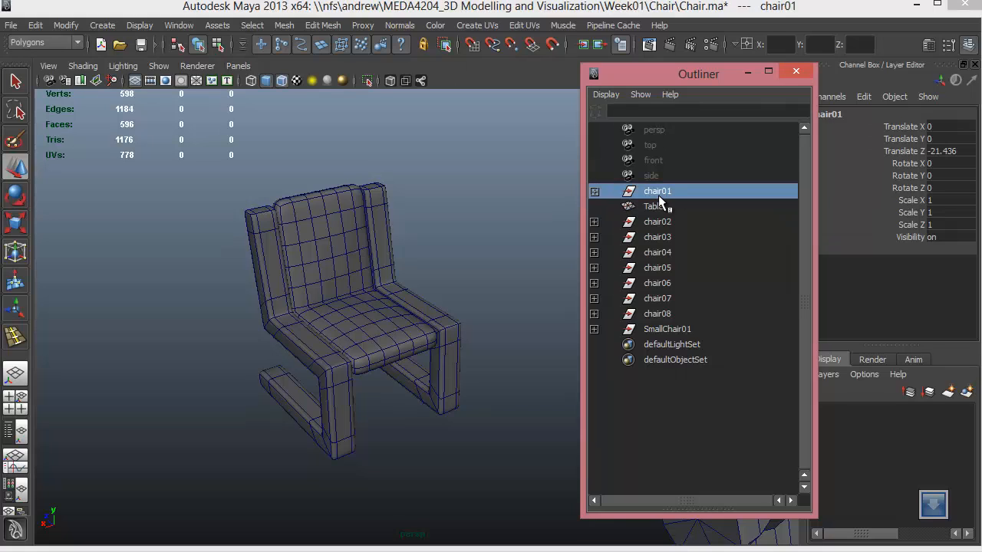
pyautogui.moveTo(658, 200); pyautogui.dragTo(657, 219, button='middle')
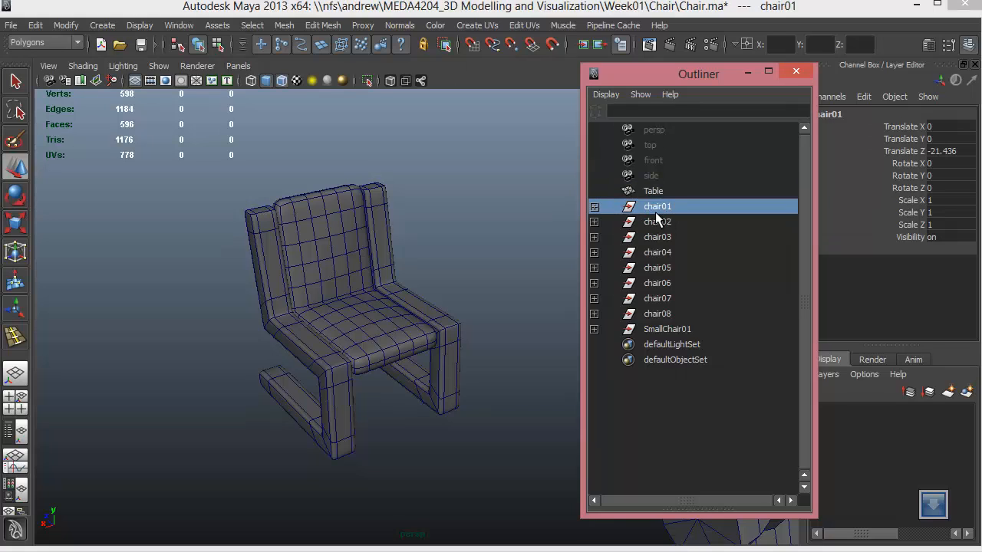
# Step: Select the SmallChair01 group and center its pivot on the small chair
pyautogui.click(651, 329)
pyautogui.scroll(-6, 353, 351)
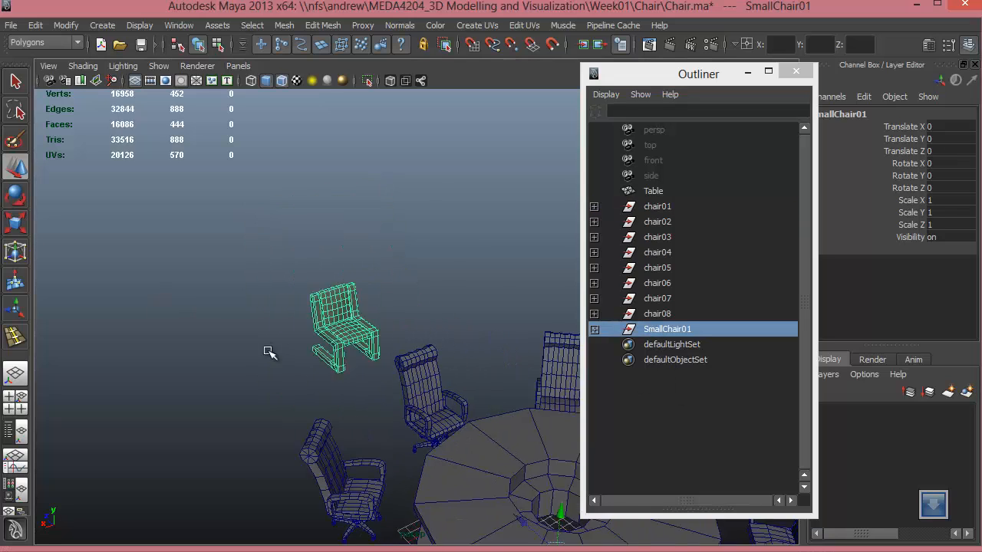
pyautogui.scroll(-4, 267, 352)
pyautogui.keyDown('alt'); pyautogui.moveTo(214, 351); pyautogui.dragTo(351, 379); pyautogui.keyUp('alt')
pyautogui.keyDown('alt'); pyautogui.moveTo(350, 379); pyautogui.dragTo(409, 335, button='middle'); pyautogui.keyUp('alt')
pyautogui.keyDown('alt'); pyautogui.moveTo(409, 335); pyautogui.dragTo(453, 357); pyautogui.keyUp('alt')
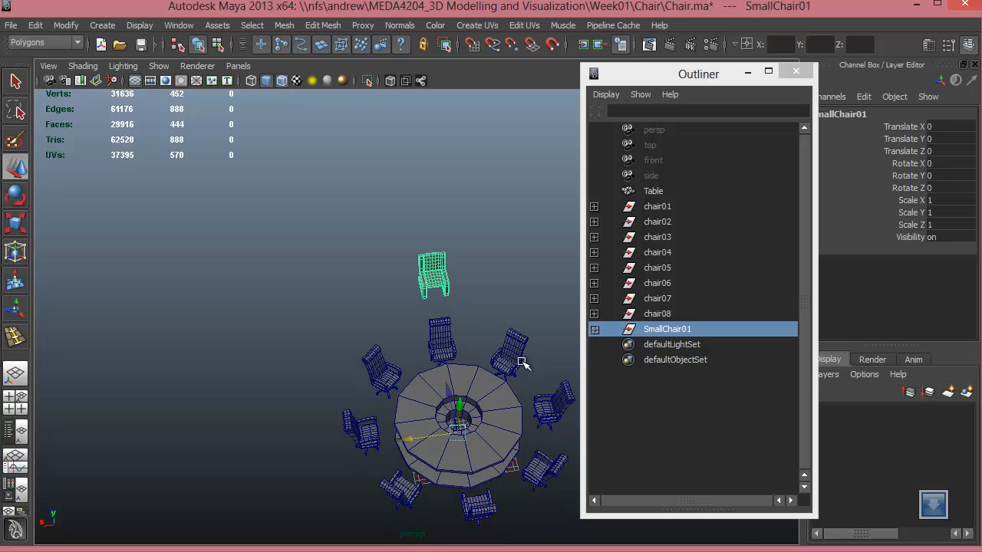
pyautogui.click(656, 328)
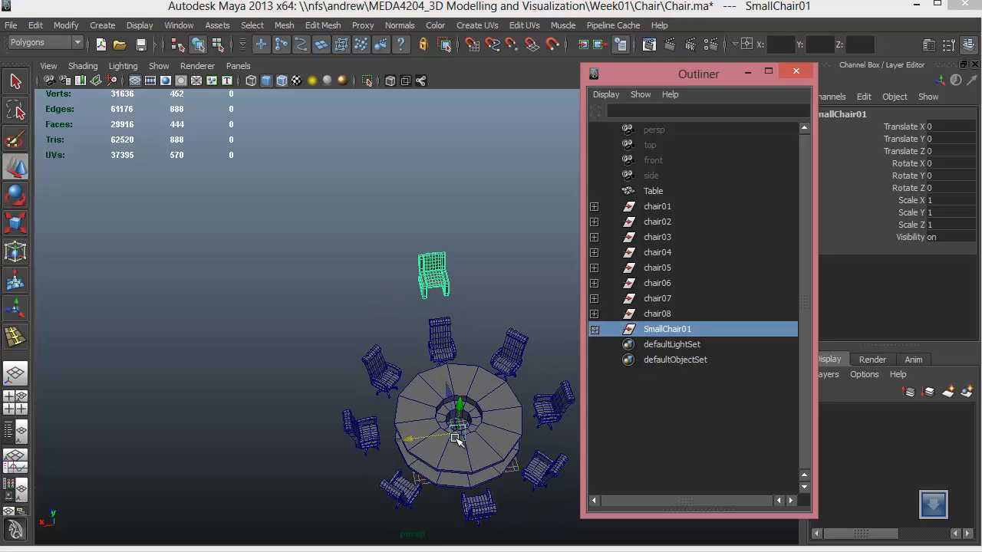
pyautogui.click(77, 27)
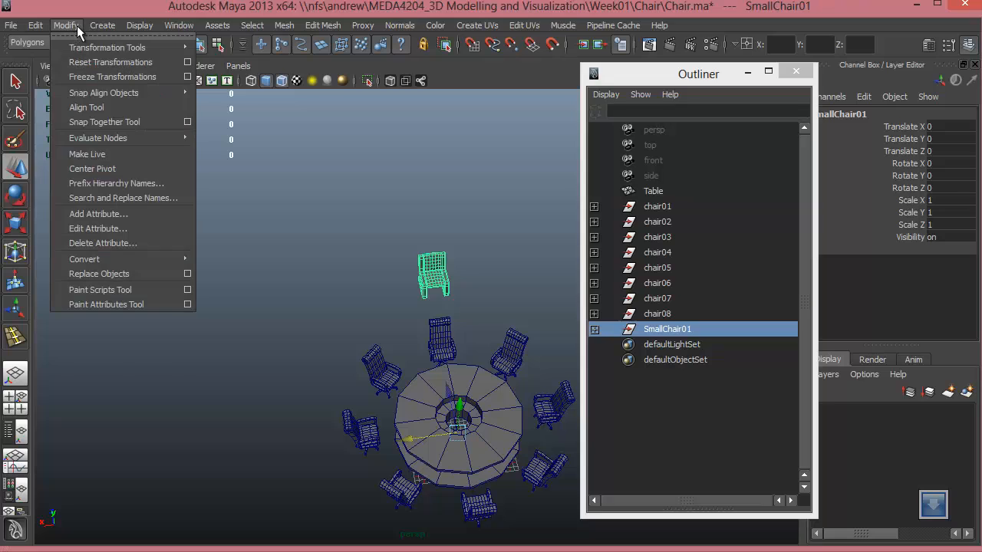
pyautogui.click(92, 168)
pyautogui.press('f')
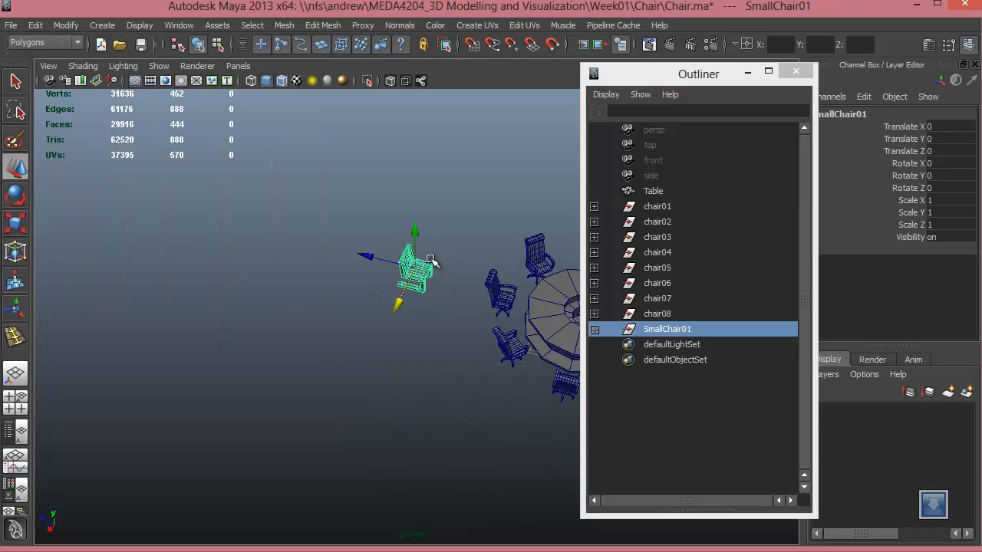
# Step: Move SmallChair01 along the X axis to about 22.09, away from the conference table
pyautogui.keyDown('alt'); pyautogui.moveTo(420, 302); pyautogui.dragTo(327, 324, button='middle'); pyautogui.keyUp('alt')
pyautogui.keyDown('alt'); pyautogui.moveTo(310, 346); pyautogui.dragTo(400, 342); pyautogui.keyUp('alt')
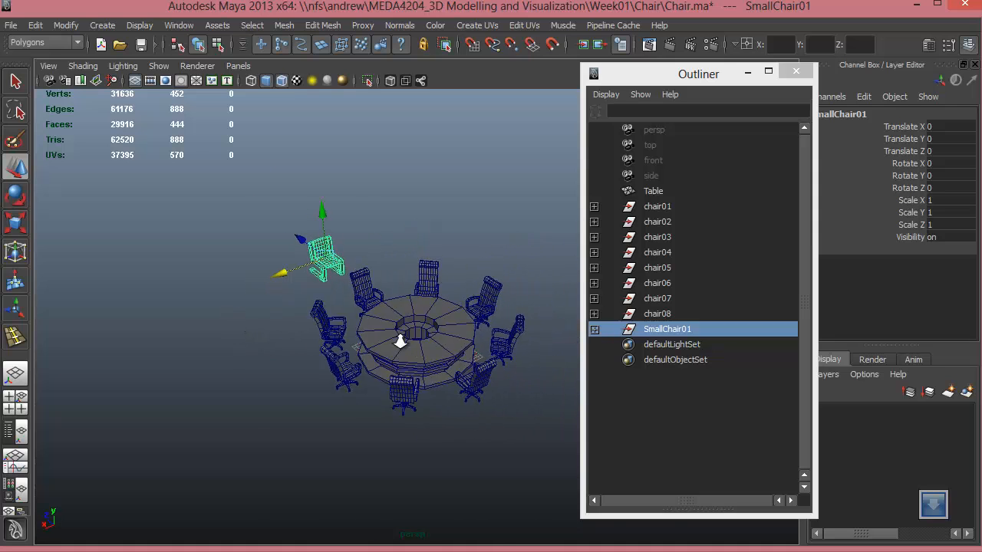
pyautogui.scroll(4, 400, 342)
pyautogui.keyDown('alt'); pyautogui.moveTo(401, 341); pyautogui.dragTo(507, 422, button='middle'); pyautogui.keyUp('alt')
pyautogui.moveTo(326, 306); pyautogui.dragTo(219, 361)
pyautogui.click(35, 25)
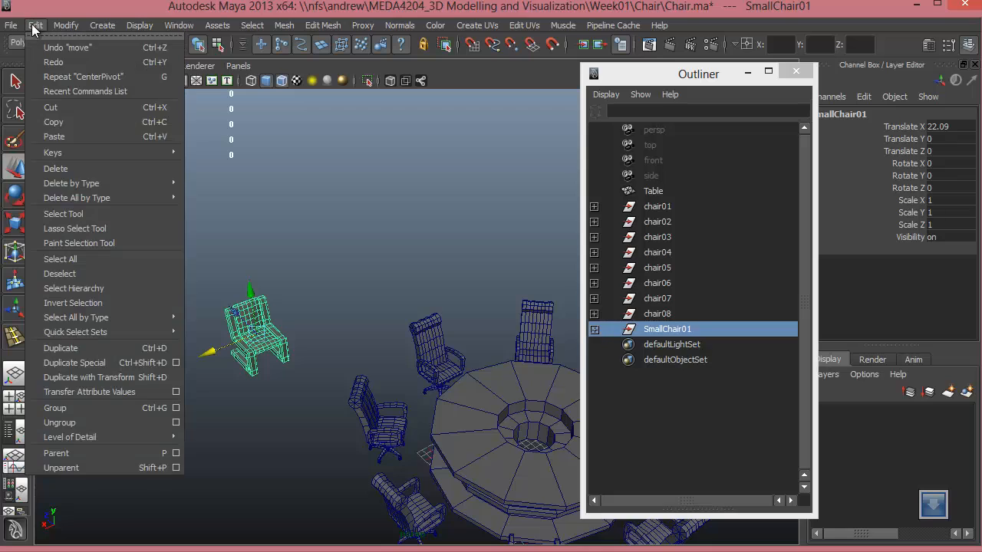
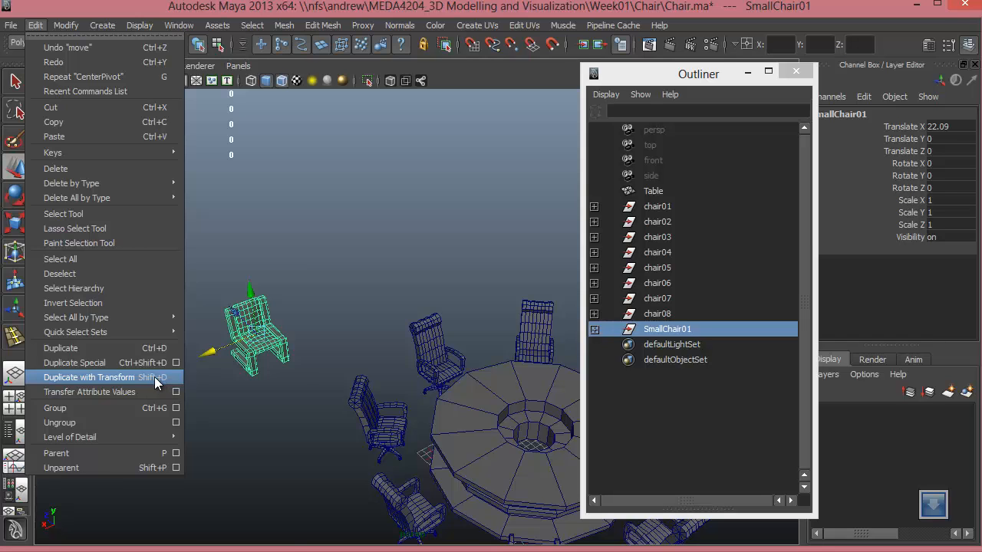
pyautogui.click(386, 6)
pyautogui.keyDown('alt'); pyautogui.moveTo(366, 343); pyautogui.dragTo(209, 321); pyautogui.keyUp('alt')
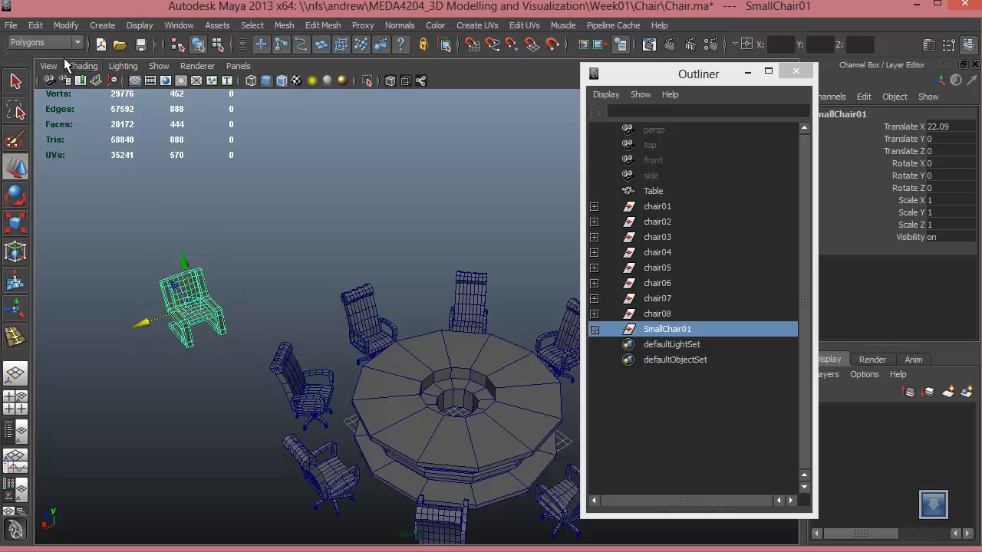
pyautogui.click(35, 26)
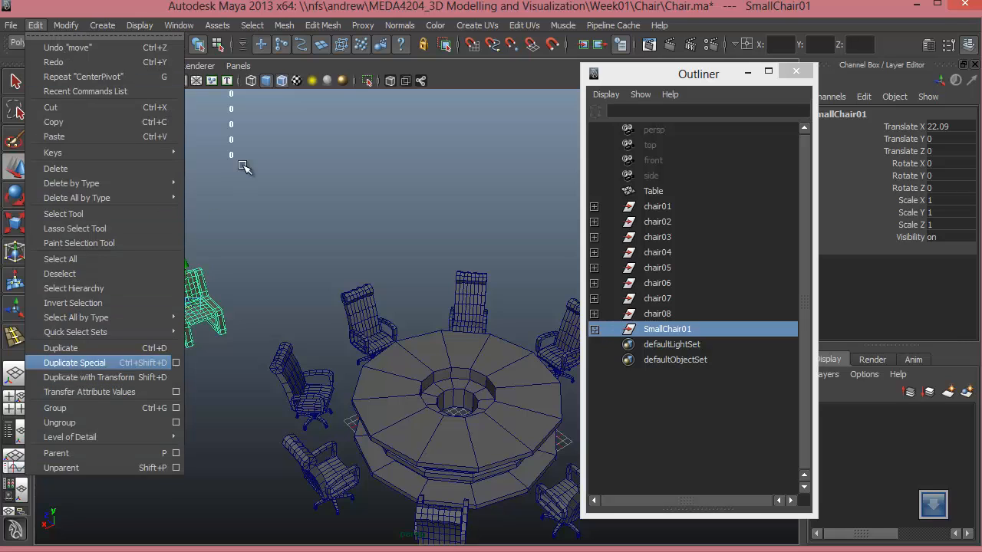
pyautogui.click(275, 6)
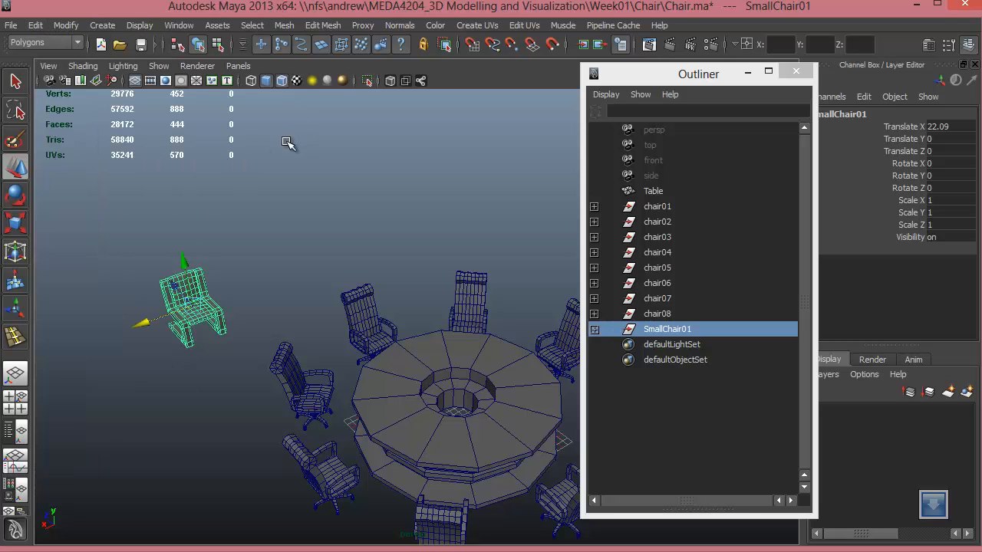
pyautogui.keyDown('alt'); pyautogui.moveTo(274, 313); pyautogui.dragTo(284, 305); pyautogui.keyUp('alt')
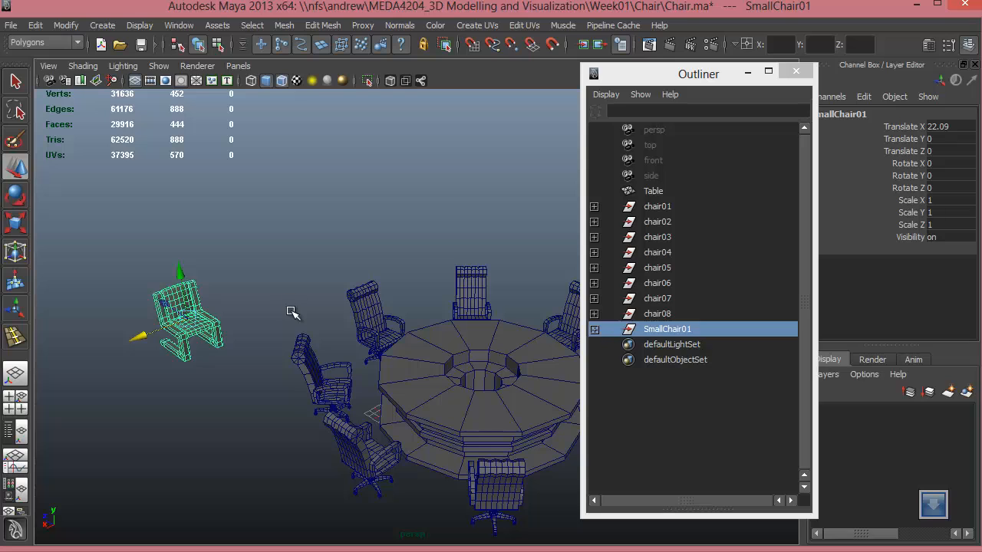
# Step: Duplicate SmallChair01, move the copy along X to about 8.73, and duplicate with transform three times to make a row of five chairs
pyautogui.hotkey('ctrl', 'd')
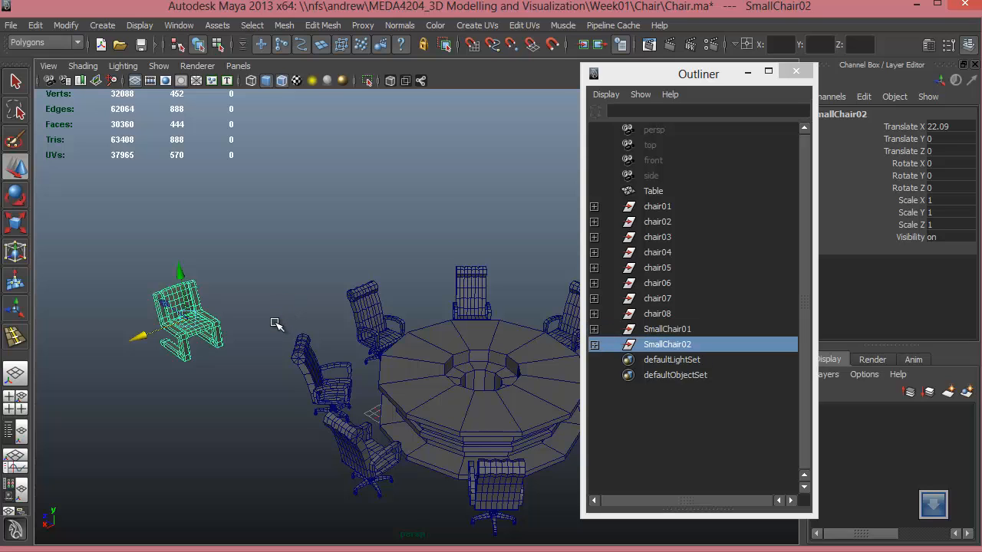
pyautogui.moveTo(138, 336); pyautogui.dragTo(217, 314)
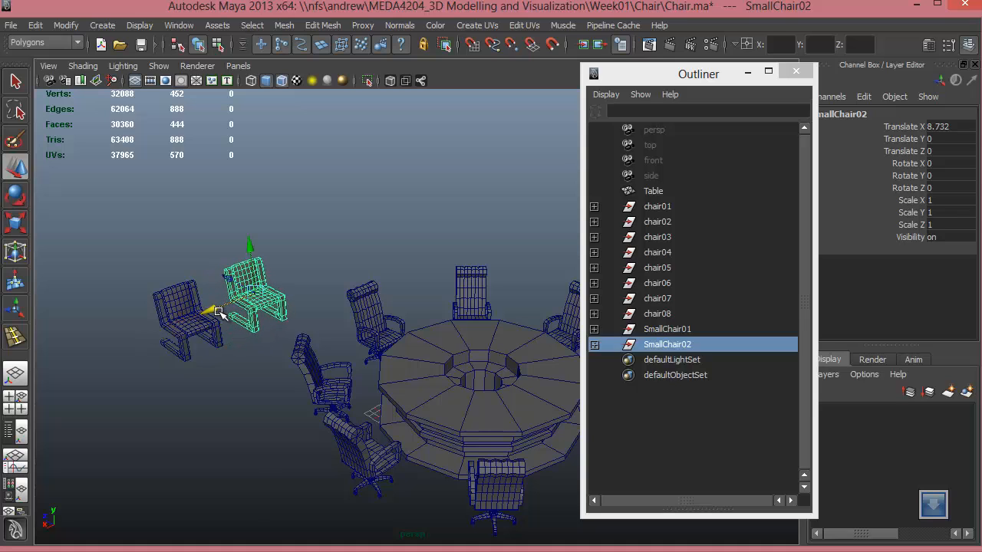
pyautogui.hotkey('shift', 'd')
pyautogui.hotkey('shift', 'd')
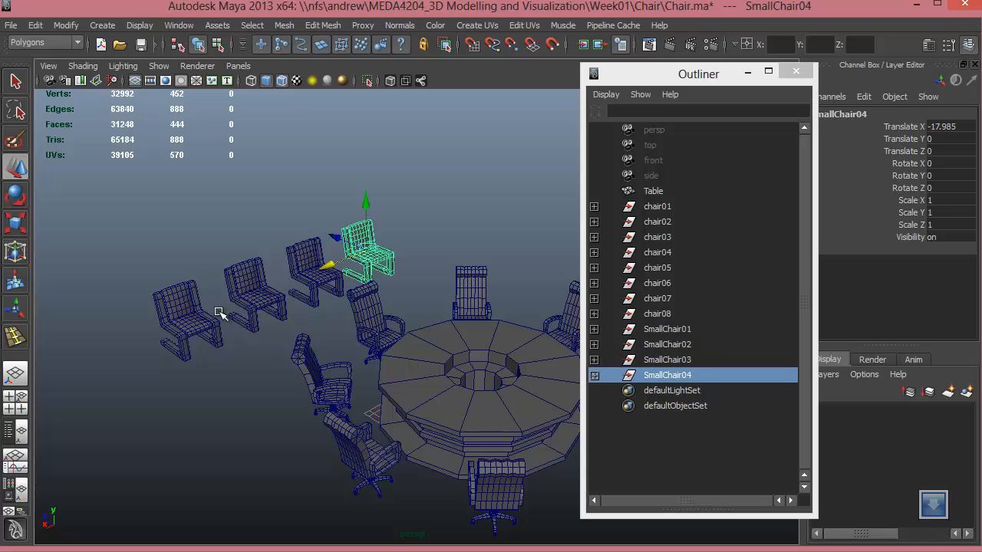
pyautogui.hotkey('shift', 'd')
# Step: Group SmallChair01 through SmallChair05 and name the group Small Chairs
pyautogui.keyDown('alt'); pyautogui.moveTo(285, 362); pyautogui.dragTo(453, 370); pyautogui.keyUp('alt')
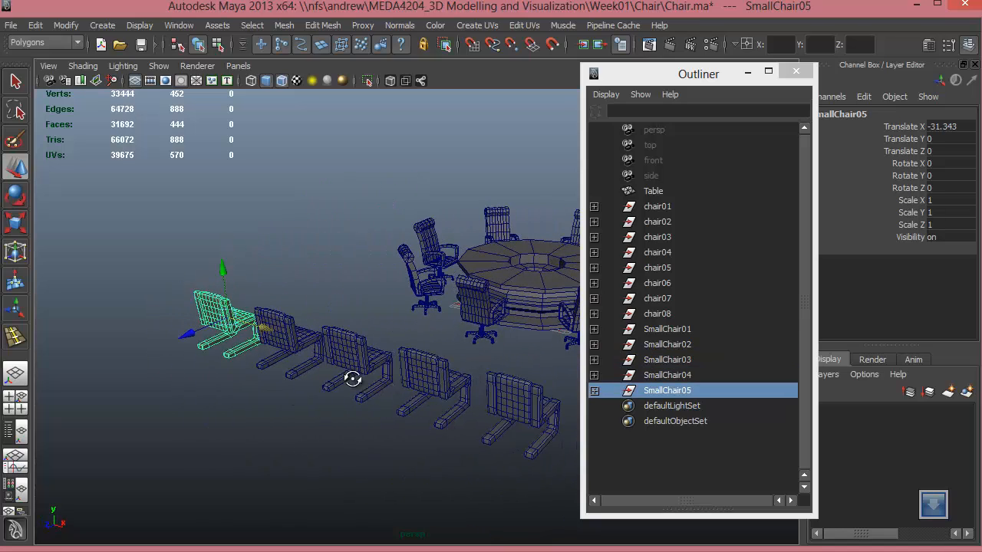
pyautogui.keyDown('alt'); pyautogui.moveTo(356, 378); pyautogui.dragTo(445, 377); pyautogui.keyUp('alt')
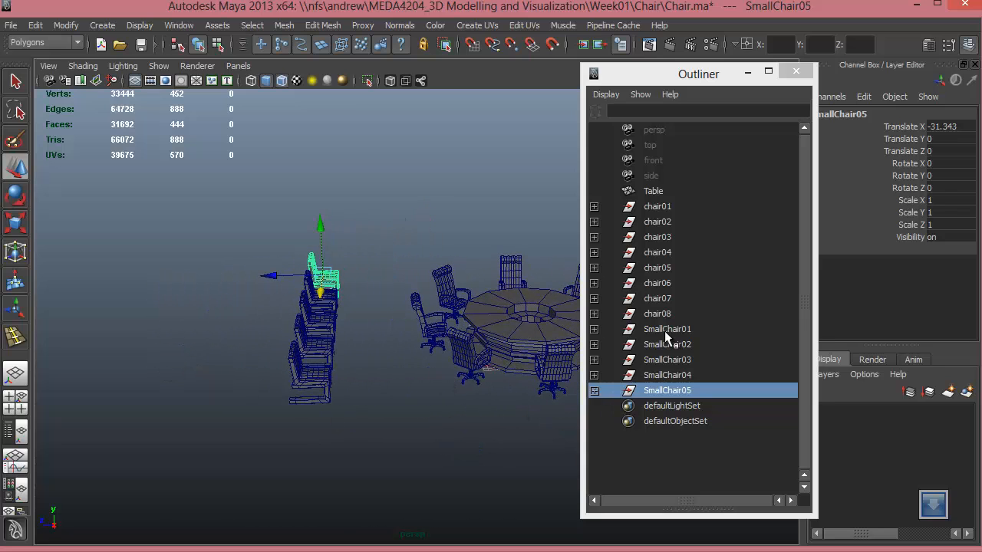
pyautogui.moveTo(665, 329); pyautogui.dragTo(675, 391)
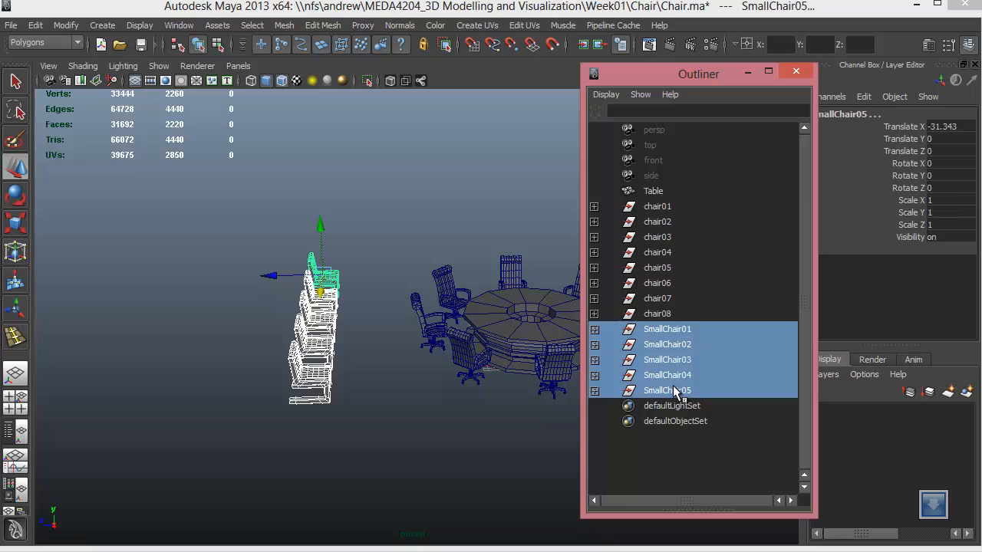
pyautogui.hotkey('ctrl', 'g')
pyautogui.doubleClick(667, 330)
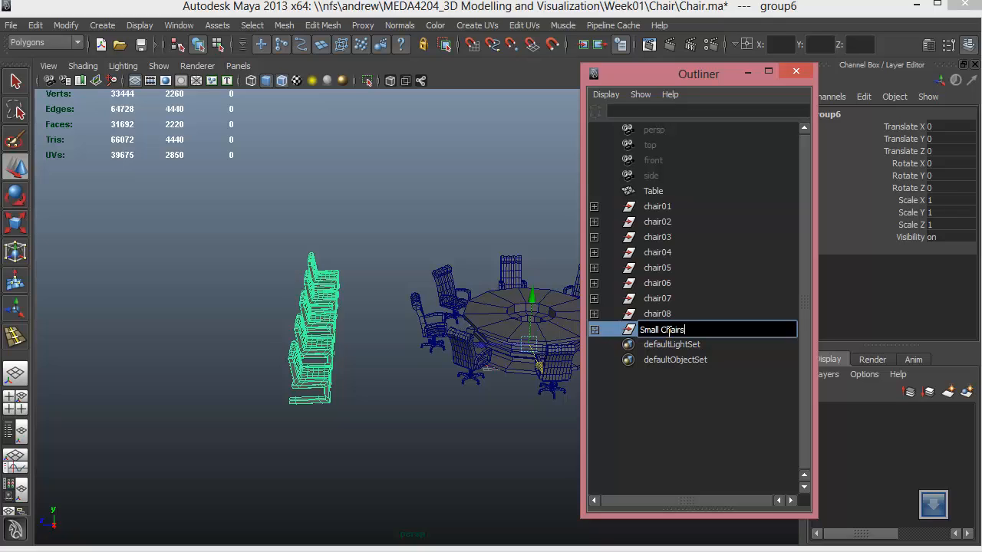
pyautogui.write('Small Chairs')
pyautogui.press('Return')
# Step: Group chair01 through chair08, name the group chairs, and close the Outliner
pyautogui.moveTo(662, 203); pyautogui.dragTo(667, 309)
pyautogui.hotkey('ctrl', 'g')
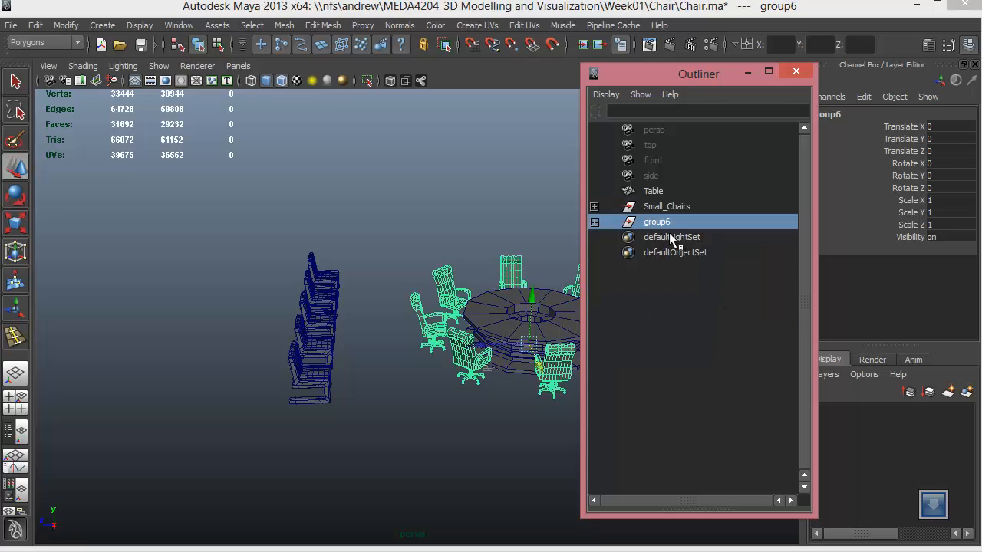
pyautogui.doubleClick(665, 223)
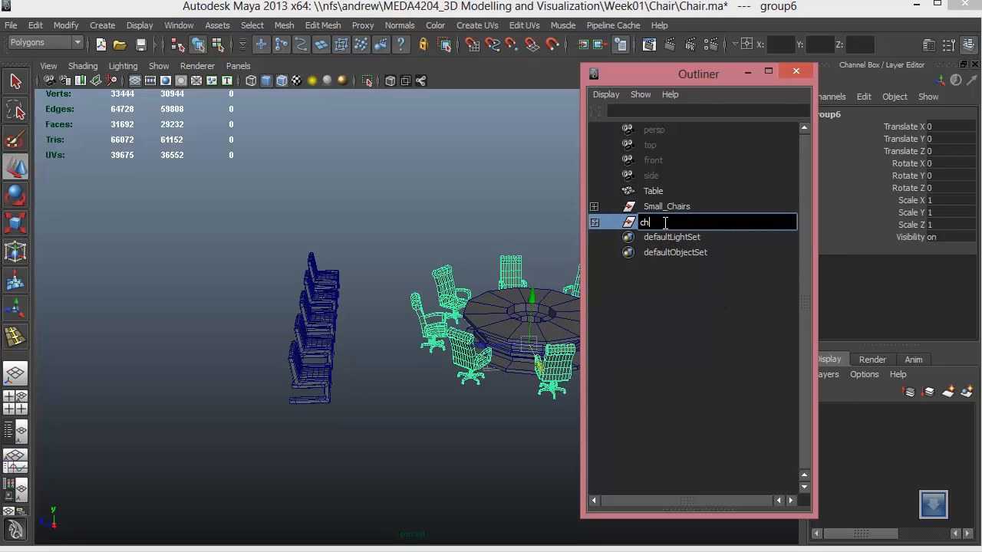
pyautogui.write('chairs')
pyautogui.press('Return')
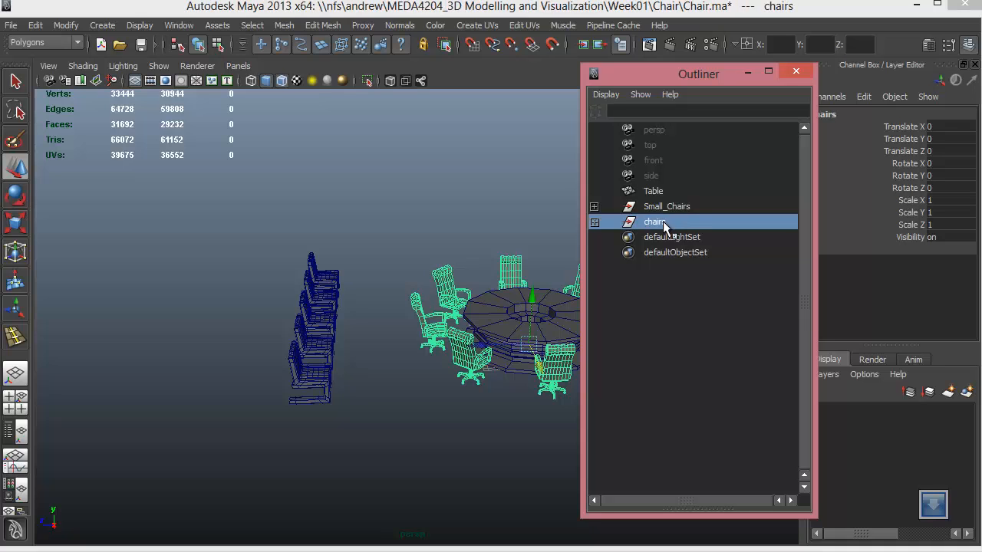
pyautogui.click(799, 73)
# Step: Select the whole Small_Chairs group from one of its chairs and move it along X to about 6.69
pyautogui.keyDown('alt'); pyautogui.moveTo(394, 386); pyautogui.dragTo(359, 387); pyautogui.keyUp('alt')
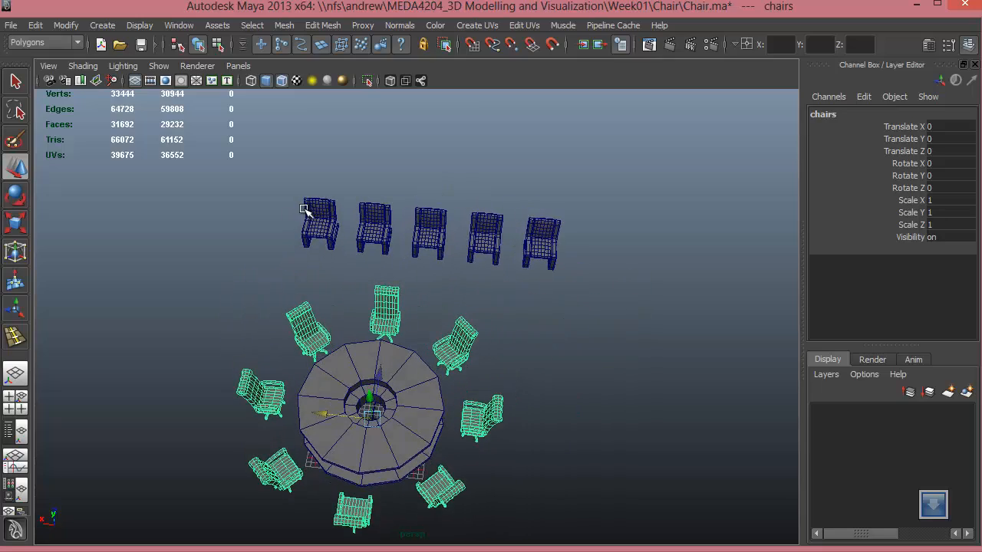
pyautogui.click(329, 214)
pyautogui.press('Up')
pyautogui.press('Up')
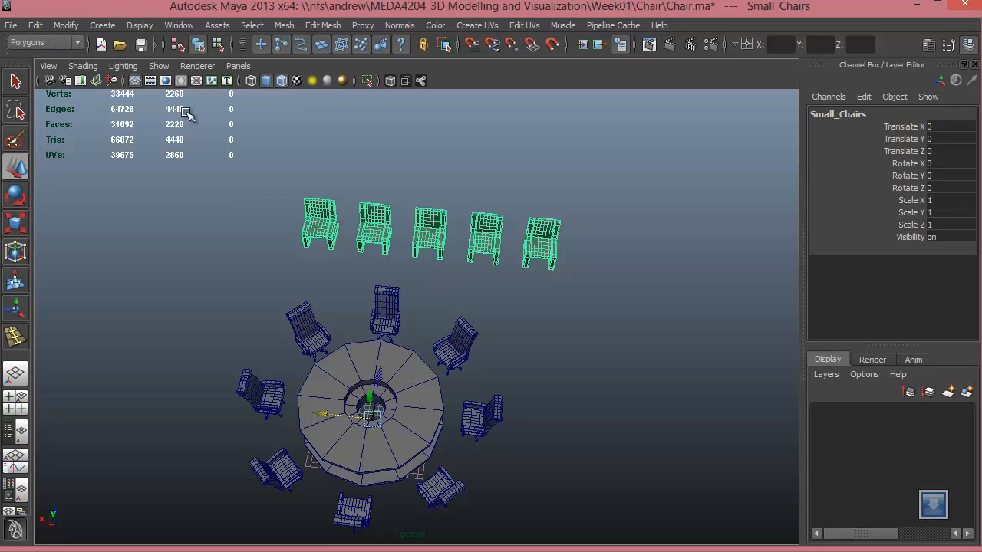
pyautogui.moveTo(328, 417); pyautogui.dragTo(298, 411)
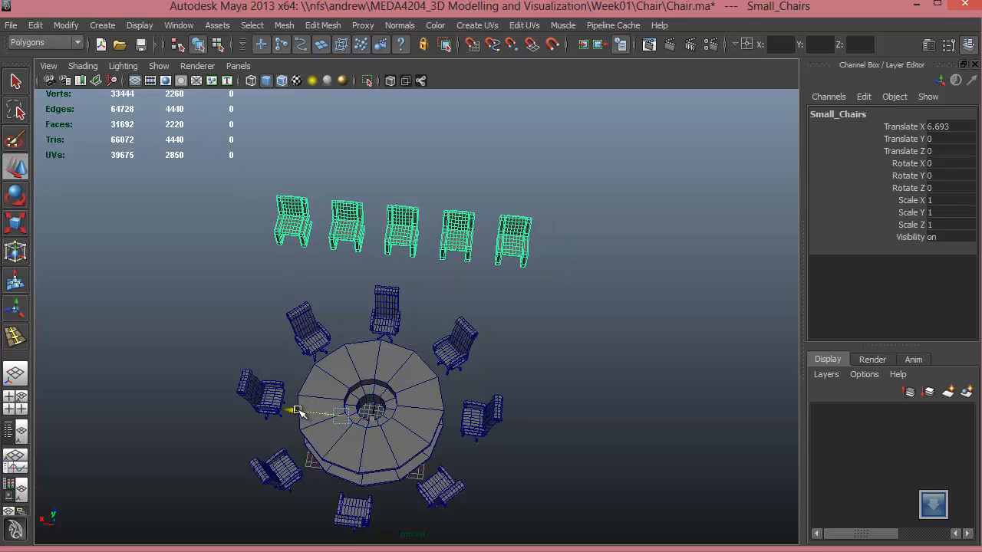
# Step: Deselect the small chairs and create a polygon cube at the origin under the table
pyautogui.keyDown('alt'); pyautogui.moveTo(316, 454); pyautogui.dragTo(503, 335); pyautogui.keyUp('alt')
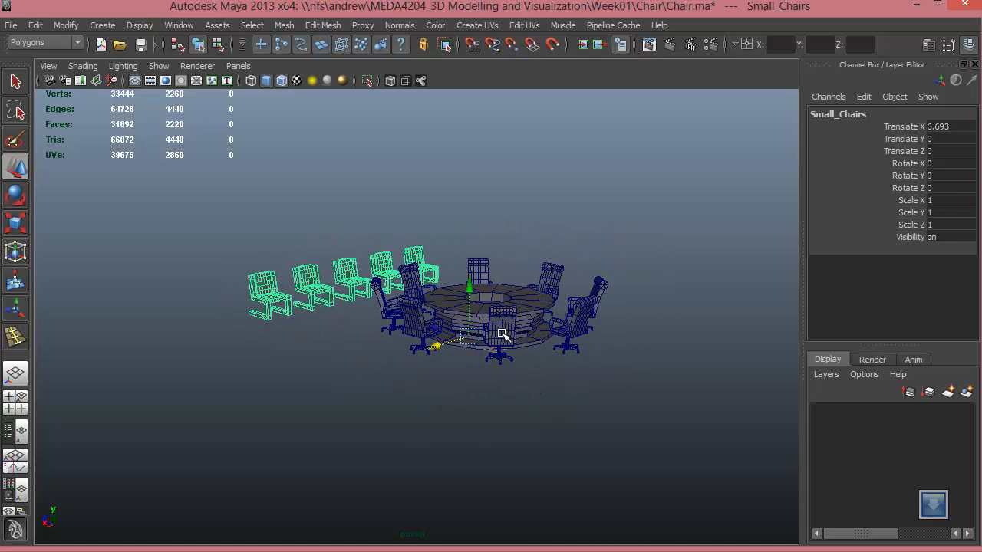
pyautogui.click(438, 382)
pyautogui.keyDown('alt'); pyautogui.moveTo(438, 382); pyautogui.dragTo(424, 311); pyautogui.keyUp('alt')
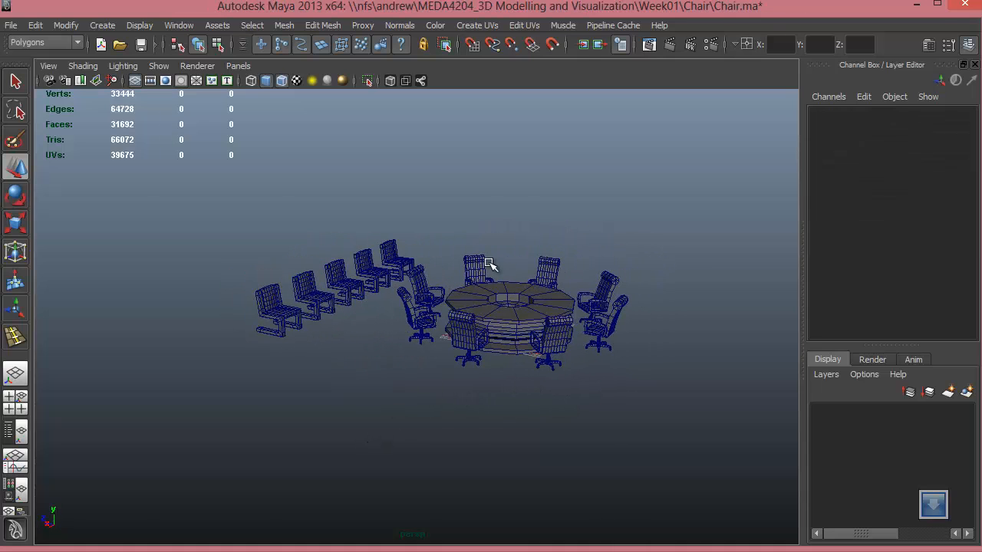
pyautogui.click(99, 25)
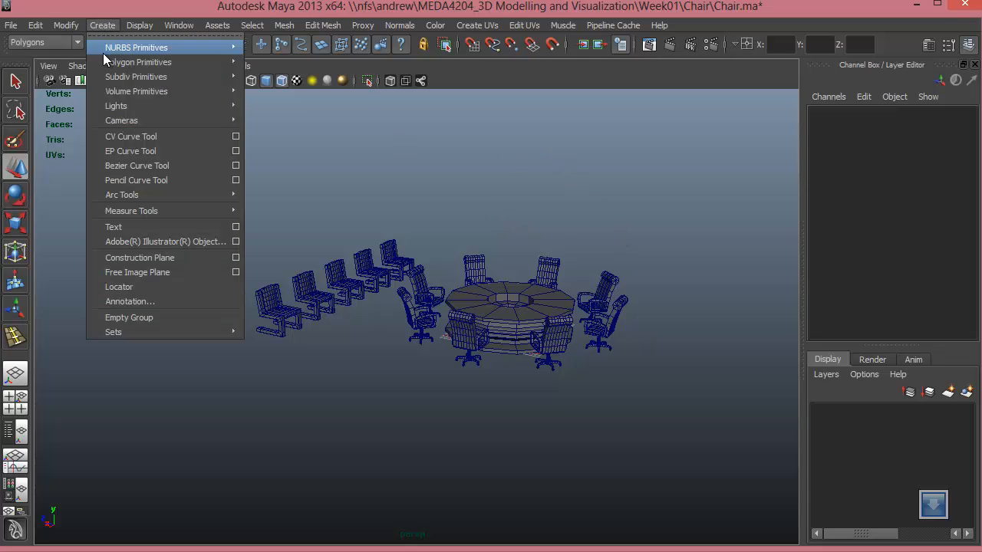
pyautogui.moveTo(221, 62)
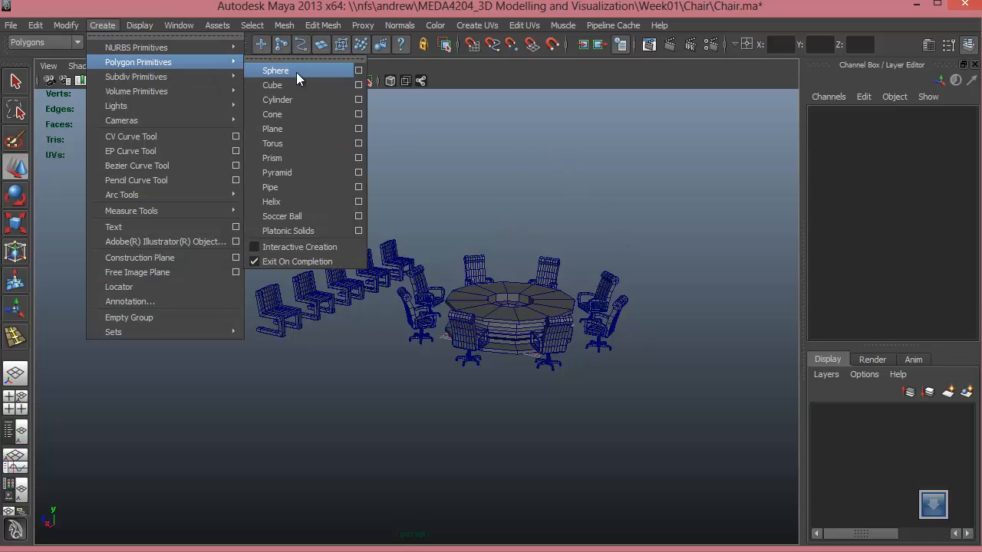
pyautogui.click(273, 85)
pyautogui.keyDown('alt'); pyautogui.moveTo(434, 208); pyautogui.dragTo(517, 359); pyautogui.keyUp('alt')
pyautogui.press('e')
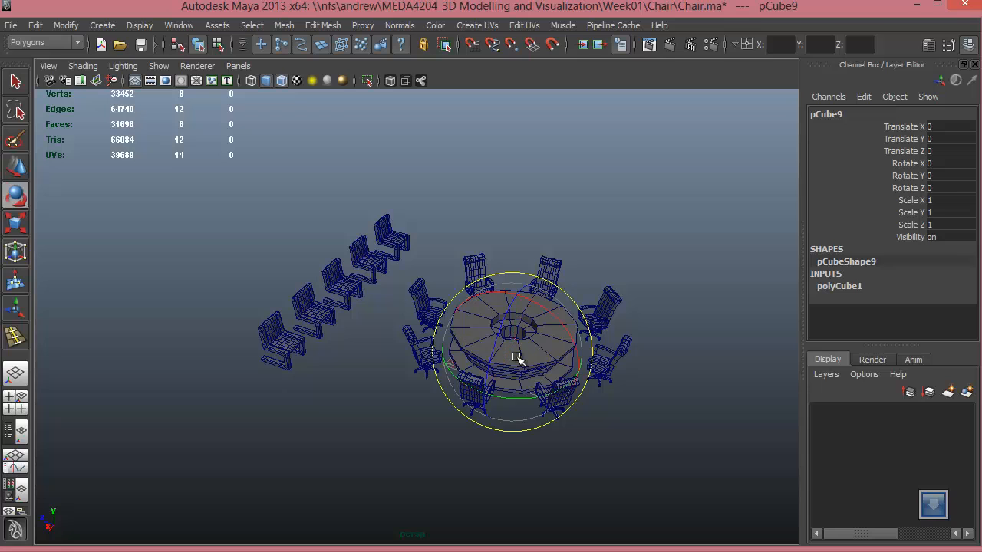
# Step: Stretch the new cube along Z and X into a wide slab, and set its Scale X and Scale Z to 100
pyautogui.press('r')
pyautogui.moveTo(435, 324); pyautogui.dragTo(72, 213)
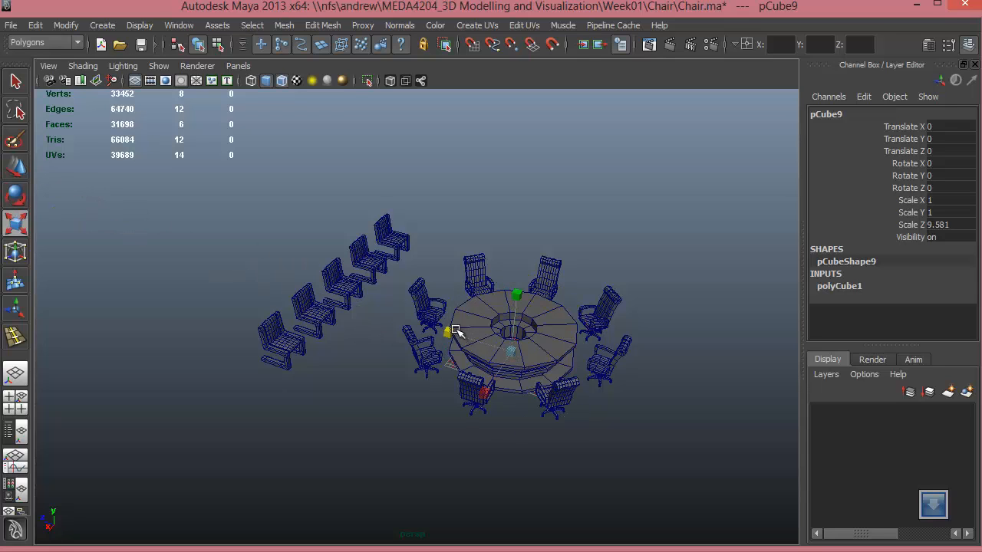
pyautogui.moveTo(432, 323); pyautogui.dragTo(304, 278)
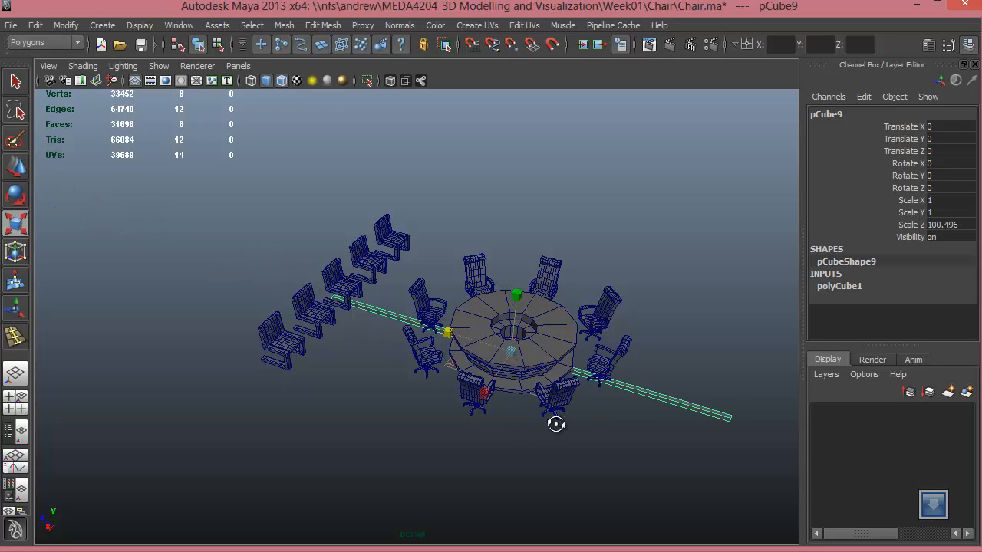
pyautogui.keyDown('alt'); pyautogui.moveTo(555, 424); pyautogui.dragTo(459, 380); pyautogui.keyUp('alt')
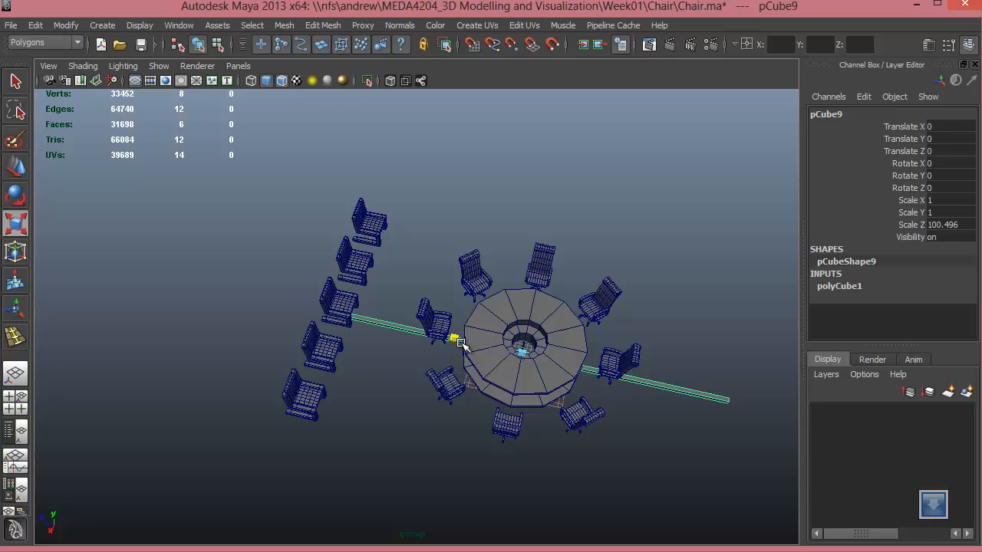
pyautogui.keyDown('alt'); pyautogui.moveTo(492, 395); pyautogui.dragTo(468, 395); pyautogui.keyUp('alt')
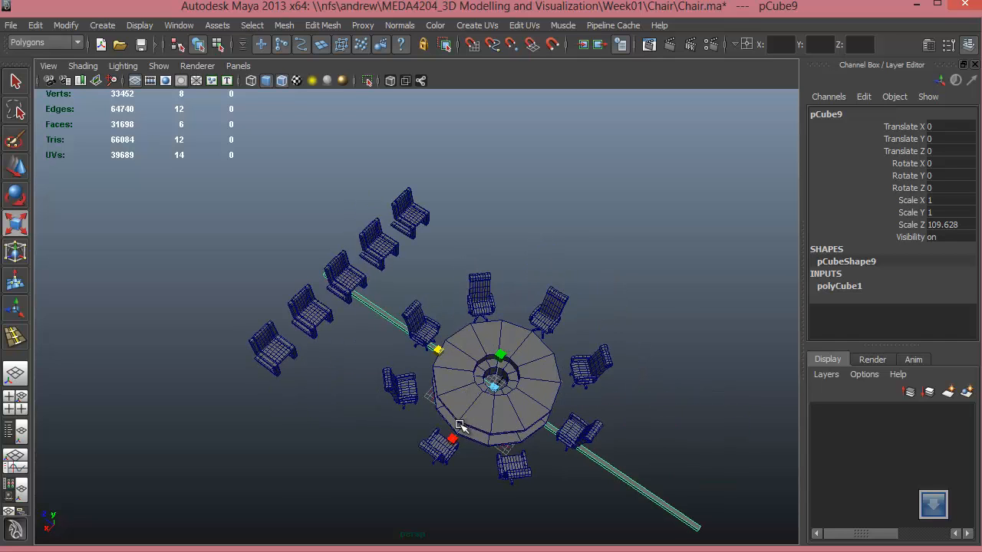
pyautogui.moveTo(453, 441); pyautogui.dragTo(368, 547)
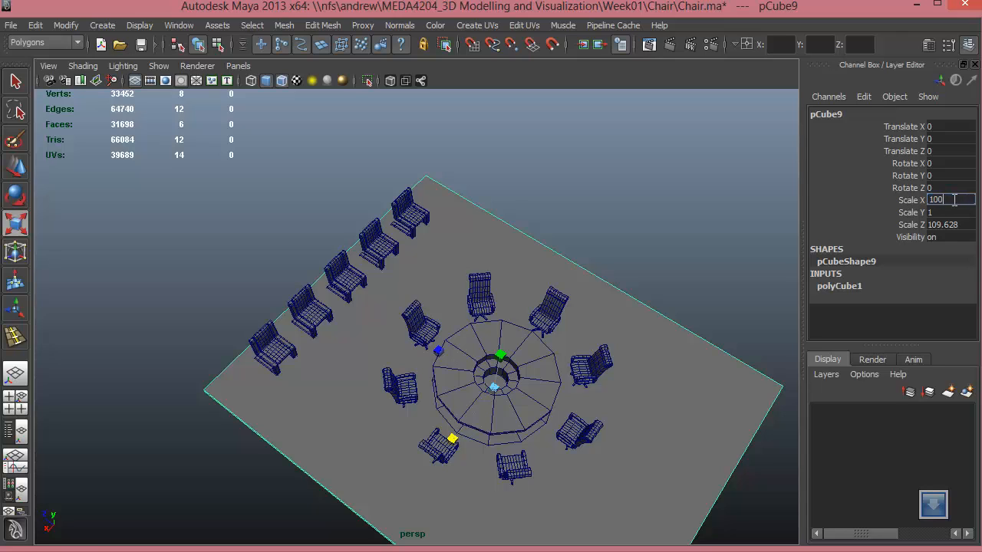
pyautogui.press('Return')
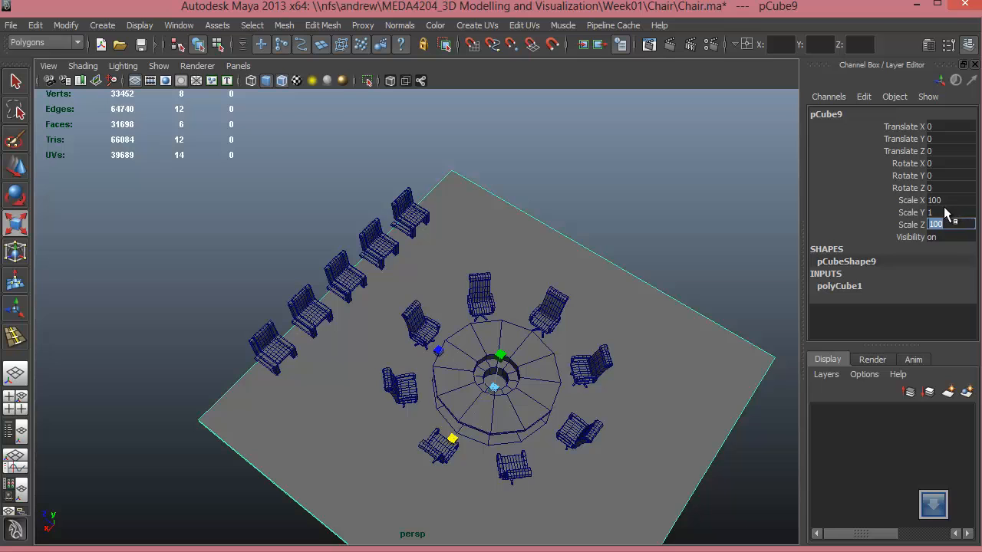
# Step: Set the slab's Scale Y to 30 to give the room its height
pyautogui.click(945, 213)
pyautogui.write('3')
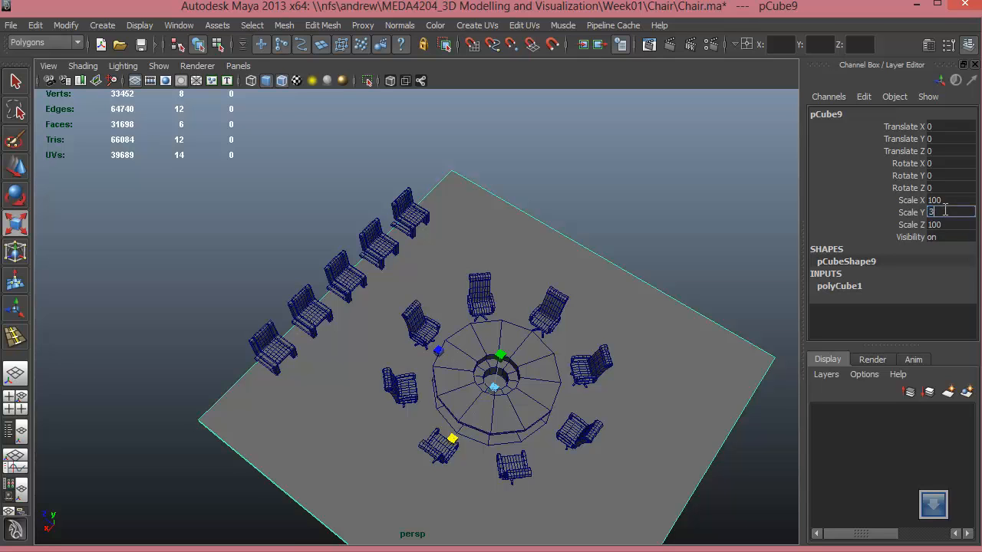
pyautogui.write('0')
pyautogui.press('Return')
# Step: Raise the room cube along Y to about 15.03 in the side view so its base rests on the ground line
pyautogui.keyDown('alt'); pyautogui.moveTo(511, 345); pyautogui.dragTo(563, 299); pyautogui.keyUp('alt')
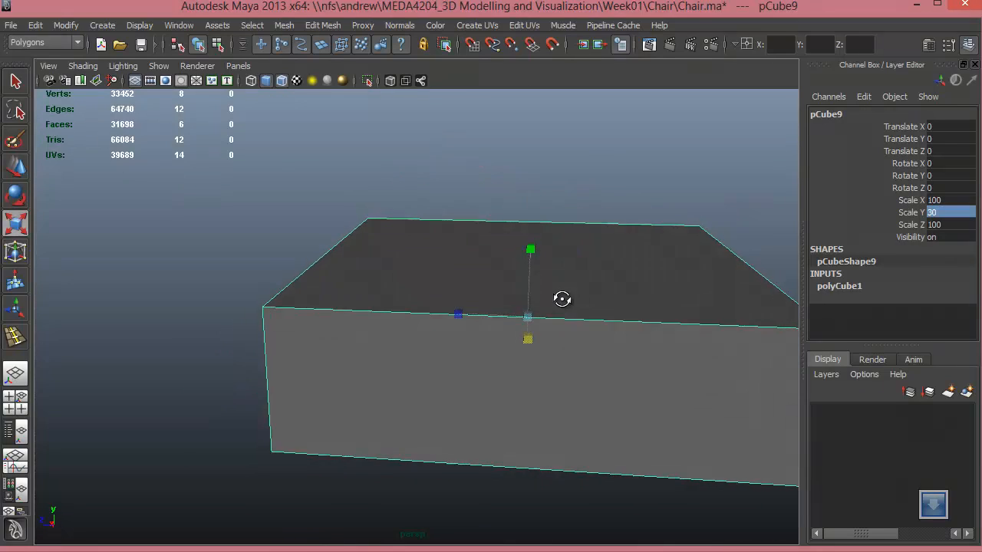
pyautogui.press('space')
pyautogui.press('space')
pyautogui.keyDown('alt'); pyautogui.moveTo(445, 311); pyautogui.dragTo(268, 311, button='right'); pyautogui.keyUp('alt')
pyautogui.keyDown('alt'); pyautogui.moveTo(576, 307); pyautogui.dragTo(410, 326, button='middle'); pyautogui.keyUp('alt')
pyautogui.keyDown('alt'); pyautogui.moveTo(409, 325); pyautogui.dragTo(410, 291, button='right'); pyautogui.keyUp('alt')
pyautogui.press('w')
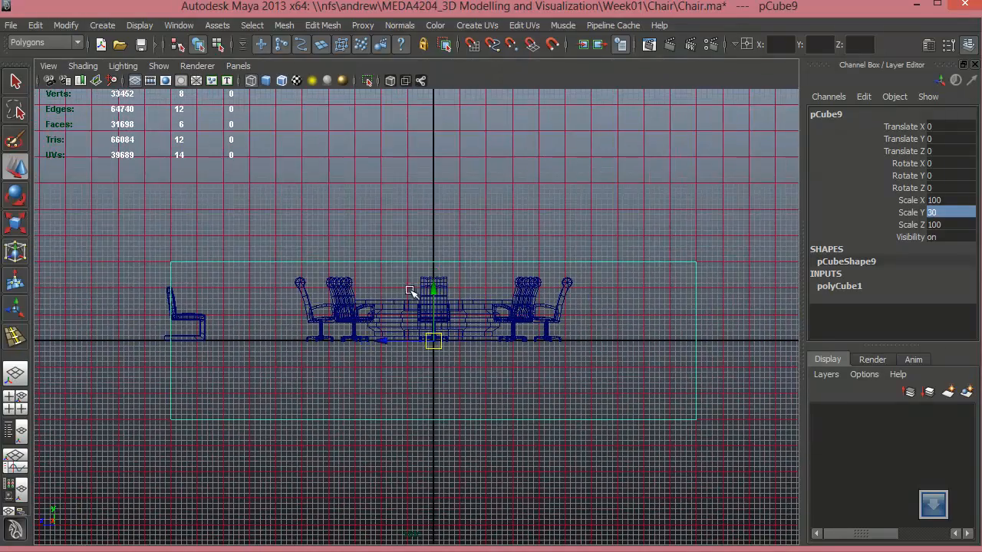
pyautogui.moveTo(434, 290); pyautogui.dragTo(429, 214)
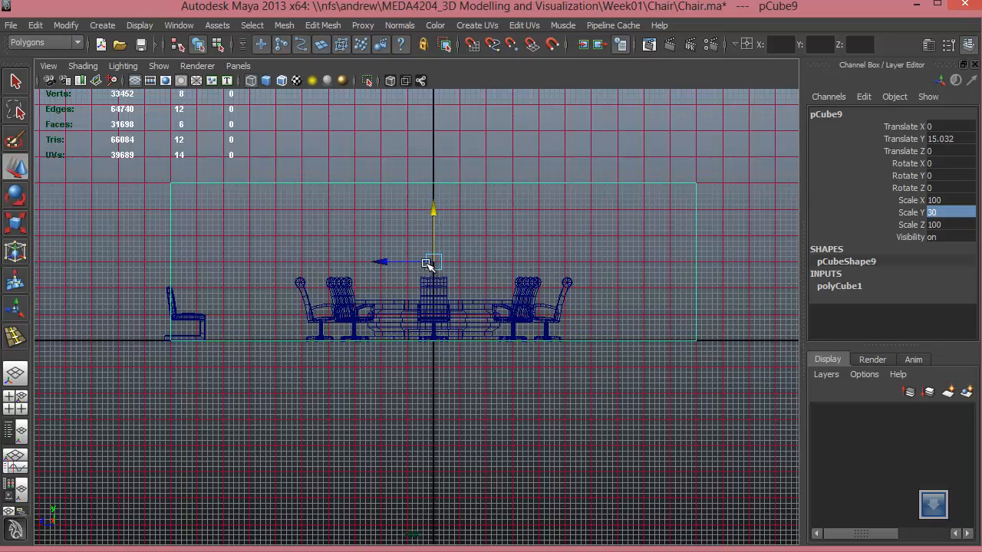
# Step: Select the whole Small_Chairs group from one of its chairs in the perspective view and centre its pivot
pyautogui.press('space')
pyautogui.press('f')
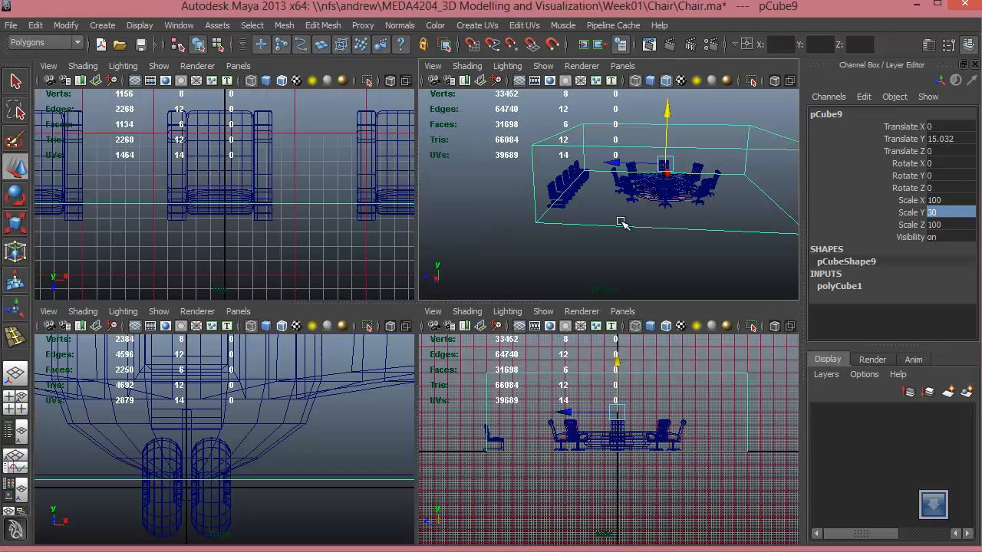
pyautogui.press('space')
pyautogui.keyDown('alt'); pyautogui.moveTo(390, 296); pyautogui.dragTo(366, 302); pyautogui.keyUp('alt')
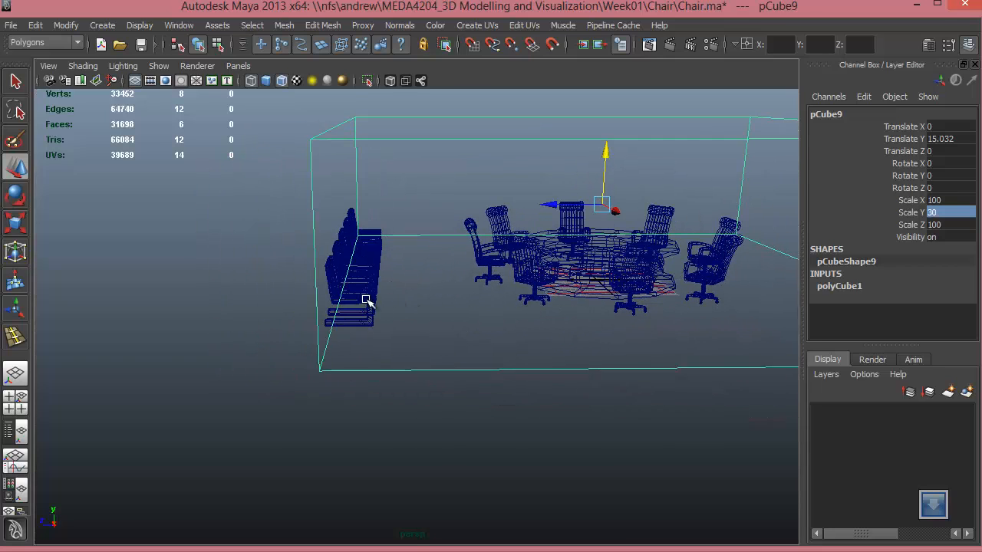
pyautogui.click(367, 300)
pyautogui.press('Up')
pyautogui.press('Up')
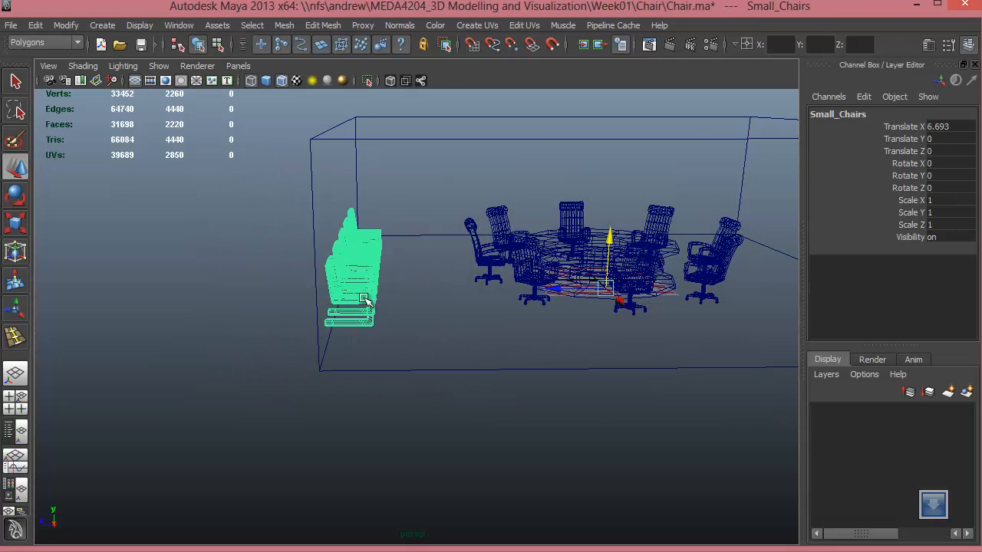
pyautogui.click(66, 26)
pyautogui.click(93, 173)
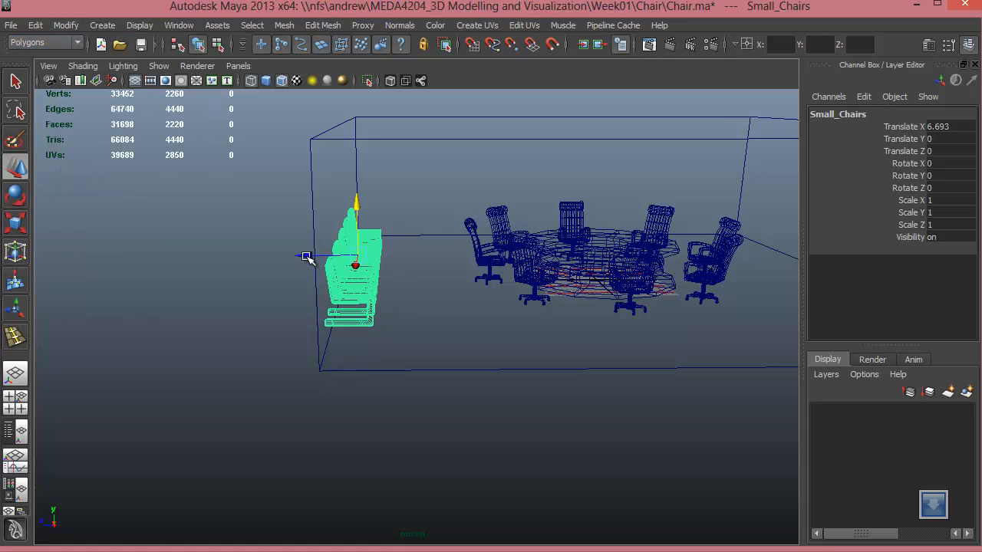
# Step: Move the Small_Chairs group along Z to about -6.56, inside the room cube, and deselect it
pyautogui.moveTo(317, 257); pyautogui.dragTo(345, 267)
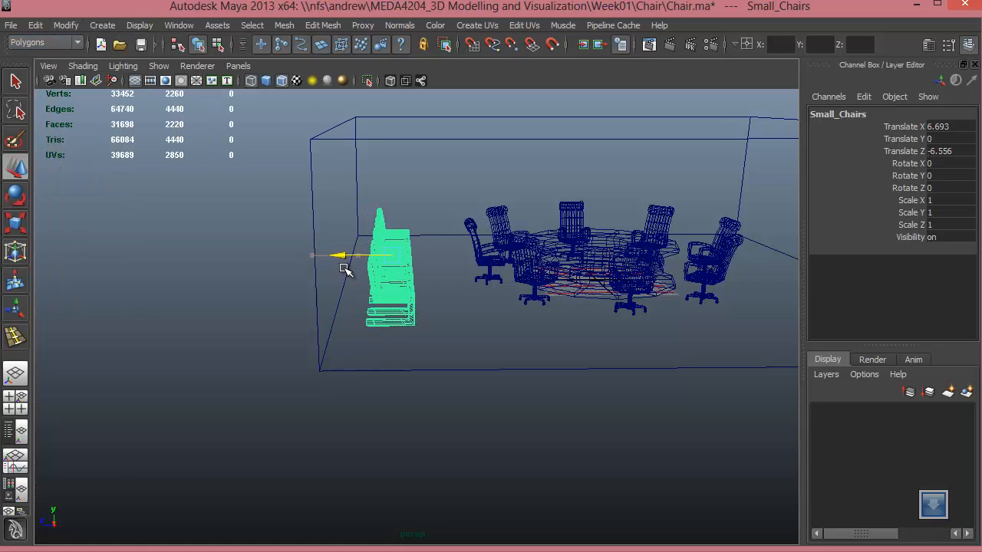
pyautogui.keyDown('alt'); pyautogui.moveTo(468, 330); pyautogui.dragTo(396, 343); pyautogui.keyUp('alt')
pyautogui.keyDown('alt'); pyautogui.moveTo(481, 366); pyautogui.dragTo(445, 412); pyautogui.keyUp('alt')
pyautogui.click(530, 374)
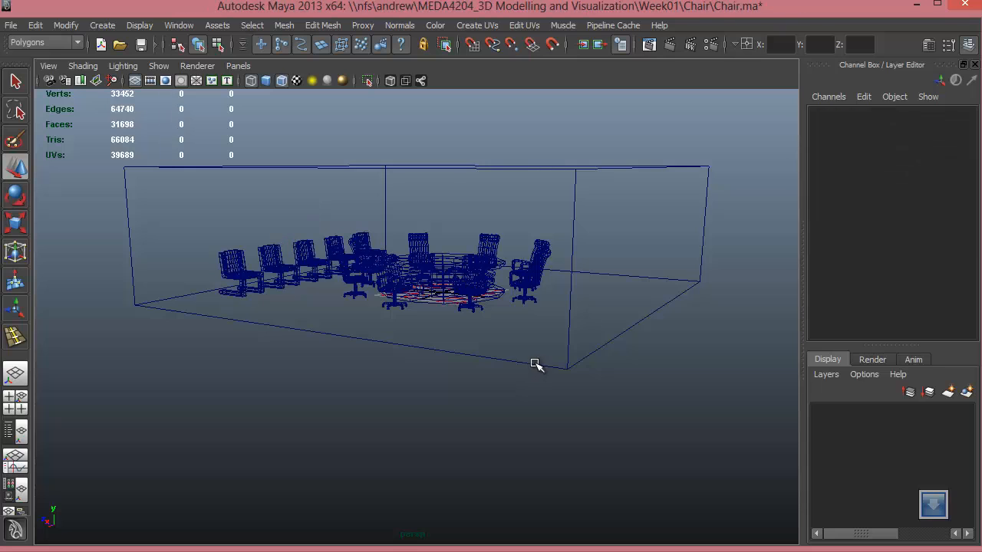
# Step: Delete the room cube's top face and the two side faces nearest the view, and return to object selection
pyautogui.click(533, 364)
pyautogui.moveTo(601, 302)
pyautogui.mouseDown(button='right')
pyautogui.moveTo(602, 352)
pyautogui.moveTo(603, 339)
pyautogui.mouseUp(button='right')
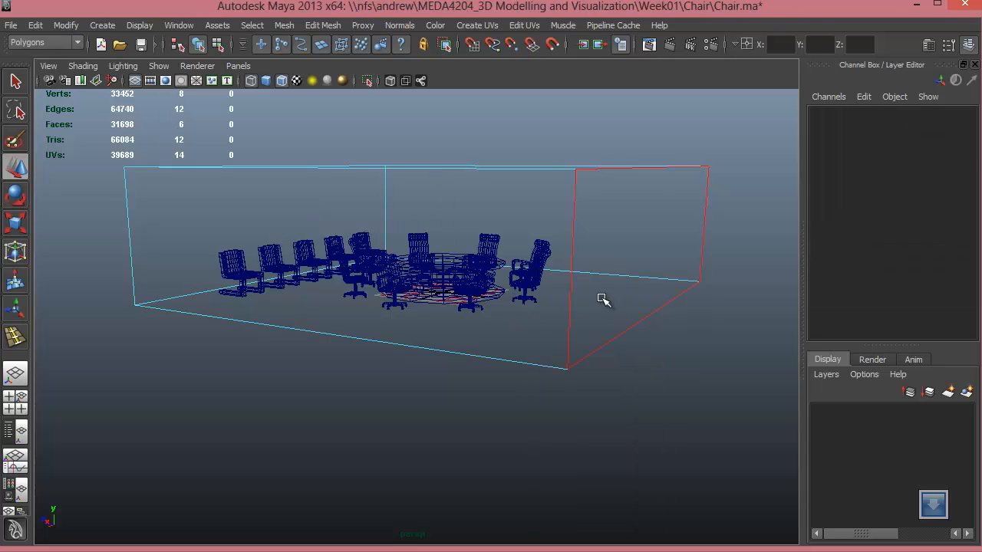
pyautogui.click(600, 297)
pyautogui.keyDown('shift'); pyautogui.click(517, 289); pyautogui.keyUp('shift')
pyautogui.press('5')
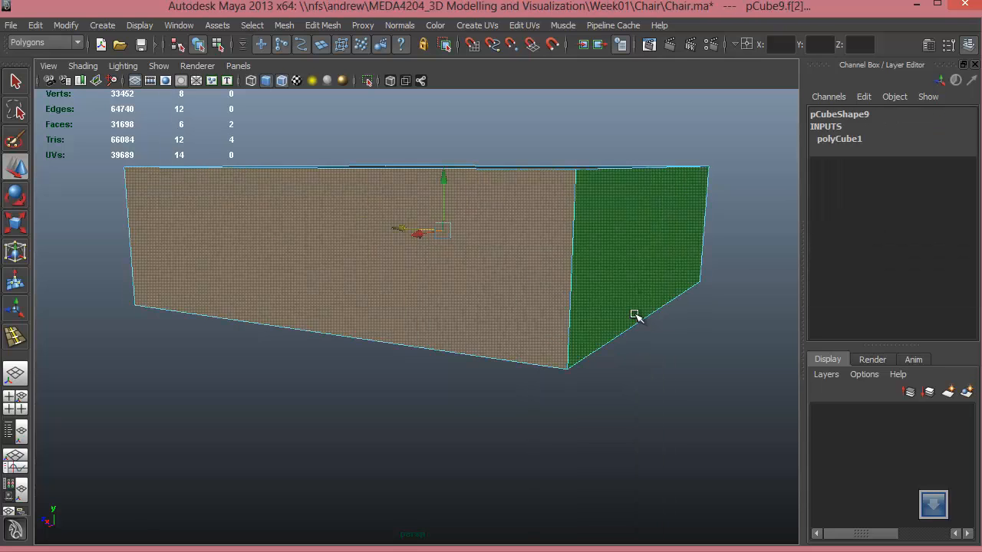
pyautogui.keyDown('alt'); pyautogui.moveTo(632, 314); pyautogui.dragTo(625, 337); pyautogui.keyUp('alt')
pyautogui.keyDown('shift'); pyautogui.click(554, 217); pyautogui.keyUp('shift')
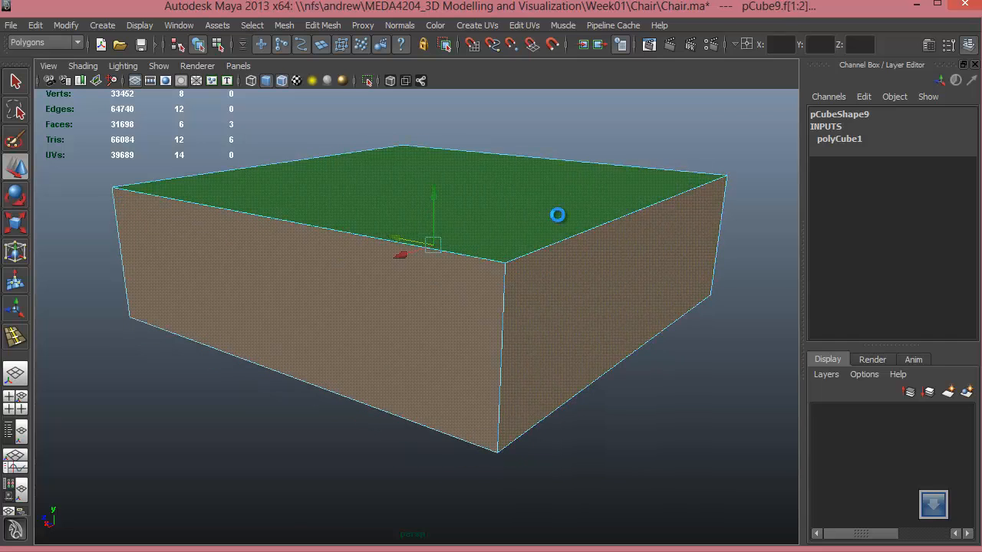
pyautogui.press('Delete')
pyautogui.moveTo(507, 333); pyautogui.dragTo(495, 381, button='right')
pyautogui.click(603, 439)
# Step: Examine the opened room with its table and chairs from several angles
pyautogui.keyDown('alt'); pyautogui.moveTo(503, 371); pyautogui.dragTo(498, 346); pyautogui.keyUp('alt')
pyautogui.keyDown('alt'); pyautogui.moveTo(498, 346); pyautogui.dragTo(530, 333, button='right'); pyautogui.keyUp('alt')
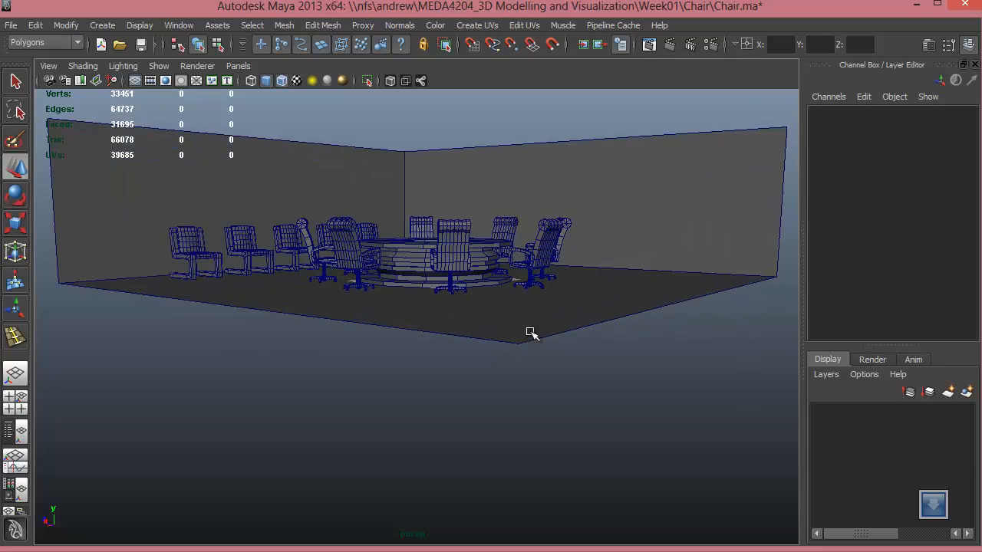
pyautogui.keyDown('alt'); pyautogui.moveTo(541, 338); pyautogui.dragTo(558, 412); pyautogui.keyUp('alt')
pyautogui.keyDown('alt'); pyautogui.moveTo(502, 392); pyautogui.dragTo(507, 426); pyautogui.keyUp('alt')
pyautogui.keyDown('alt'); pyautogui.moveTo(610, 426); pyautogui.dragTo(549, 430); pyautogui.keyUp('alt')
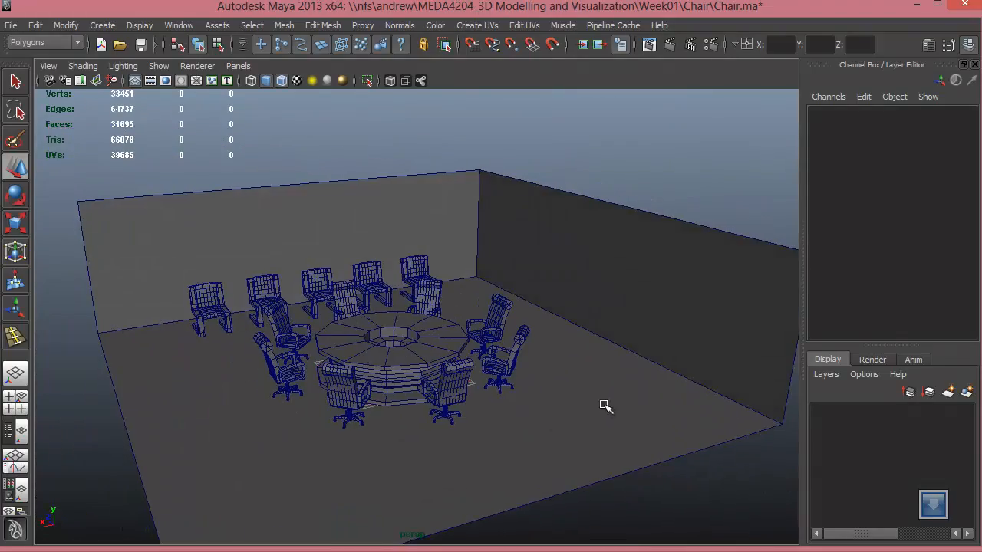
pyautogui.keyDown('alt'); pyautogui.moveTo(605, 406); pyautogui.dragTo(622, 358, button='middle'); pyautogui.keyUp('alt')
pyautogui.keyDown('alt'); pyautogui.moveTo(511, 401); pyautogui.dragTo(439, 418, button='middle'); pyautogui.keyUp('alt')
pyautogui.keyDown('alt'); pyautogui.moveTo(441, 419); pyautogui.dragTo(478, 356); pyautogui.keyUp('alt')
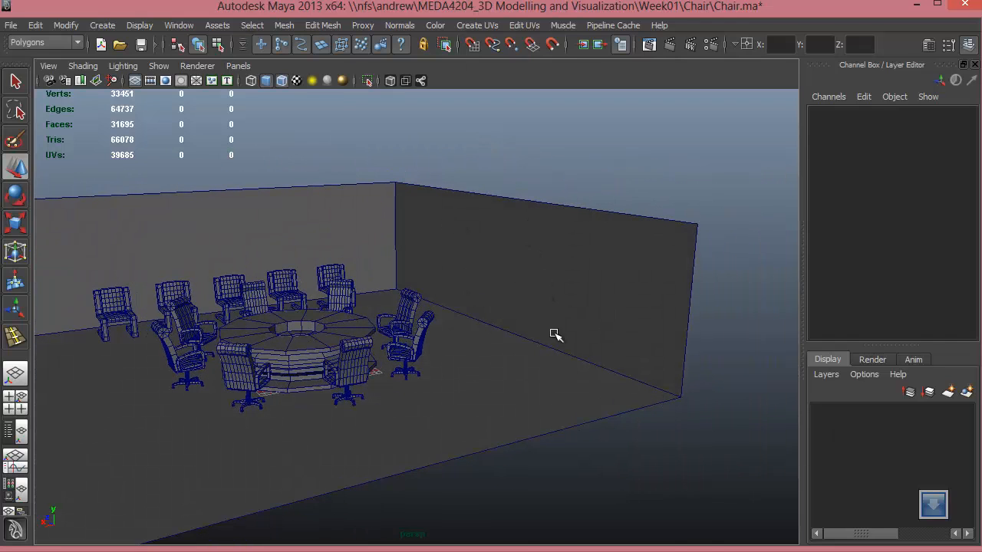
pyautogui.keyDown('alt'); pyautogui.moveTo(496, 371); pyautogui.dragTo(456, 363, button='right'); pyautogui.keyUp('alt')
pyautogui.keyDown('alt'); pyautogui.moveTo(456, 364); pyautogui.dragTo(460, 355, button='middle'); pyautogui.keyUp('alt')
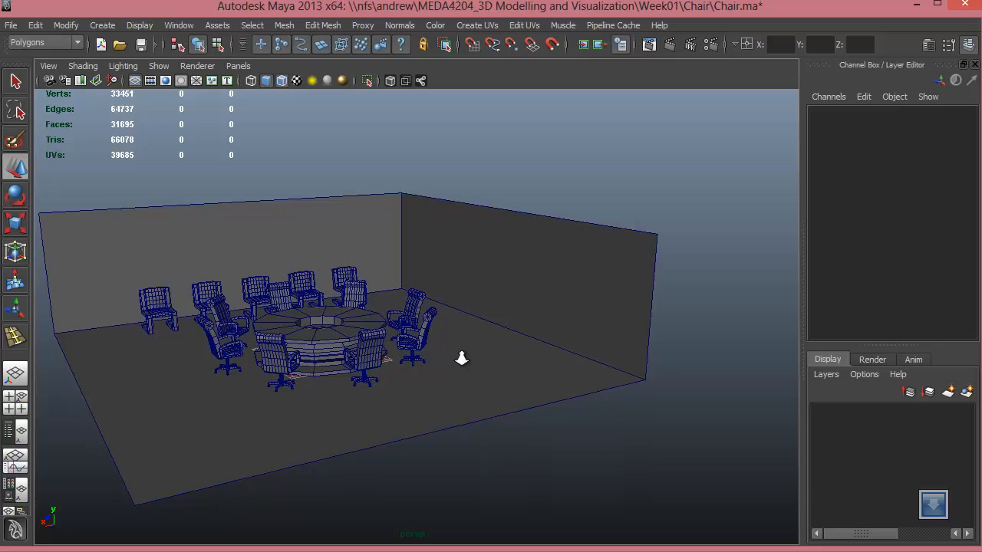
pyautogui.keyDown('alt'); pyautogui.moveTo(460, 355); pyautogui.dragTo(487, 386, button='right'); pyautogui.keyUp('alt')
pyautogui.keyDown('alt'); pyautogui.moveTo(486, 386); pyautogui.dragTo(500, 401, button='middle'); pyautogui.keyUp('alt')
# Step: Create another polygon cube and scale it to about 18.54 in X and Y and about 46.9 in Z
pyautogui.click(95, 28)
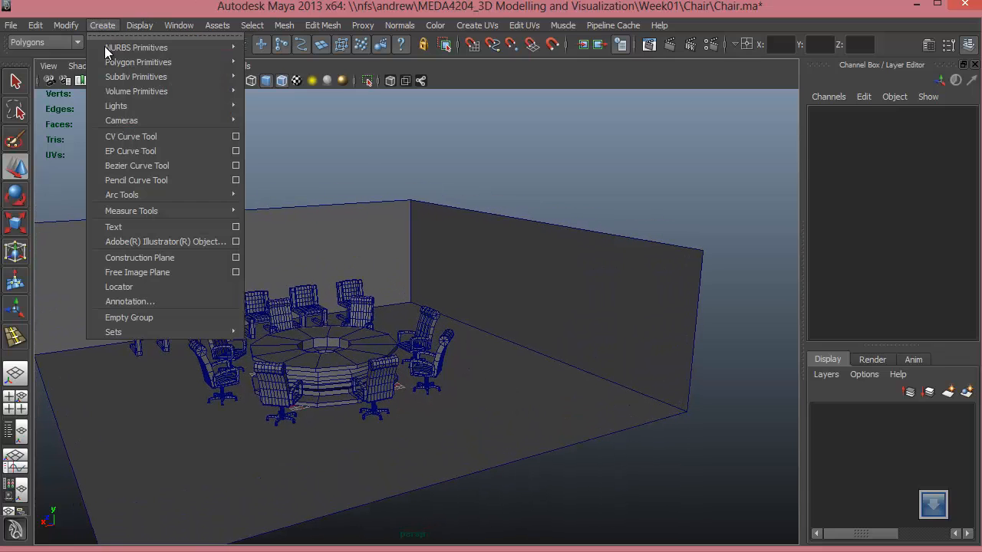
pyautogui.moveTo(221, 66)
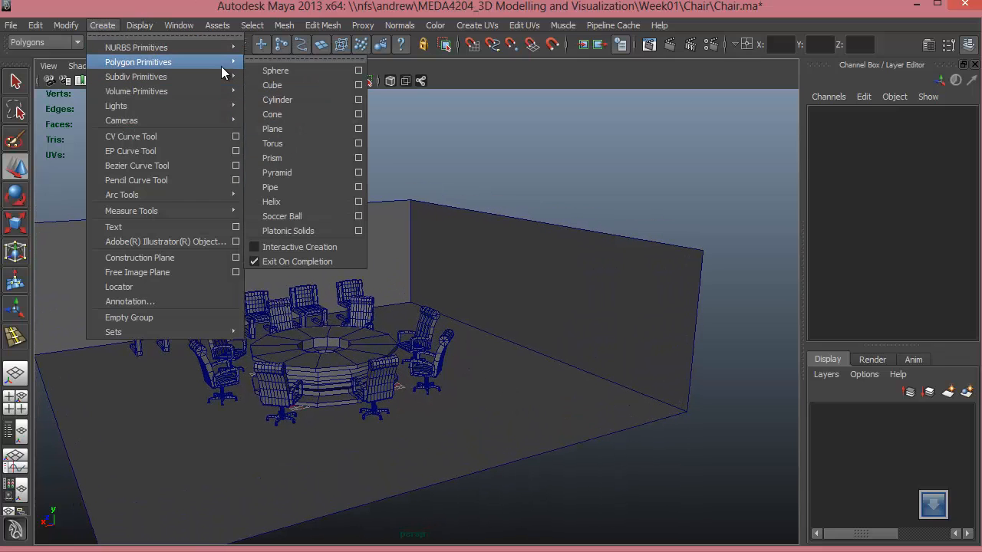
pyautogui.click(271, 86)
pyautogui.press('e')
pyautogui.press('r')
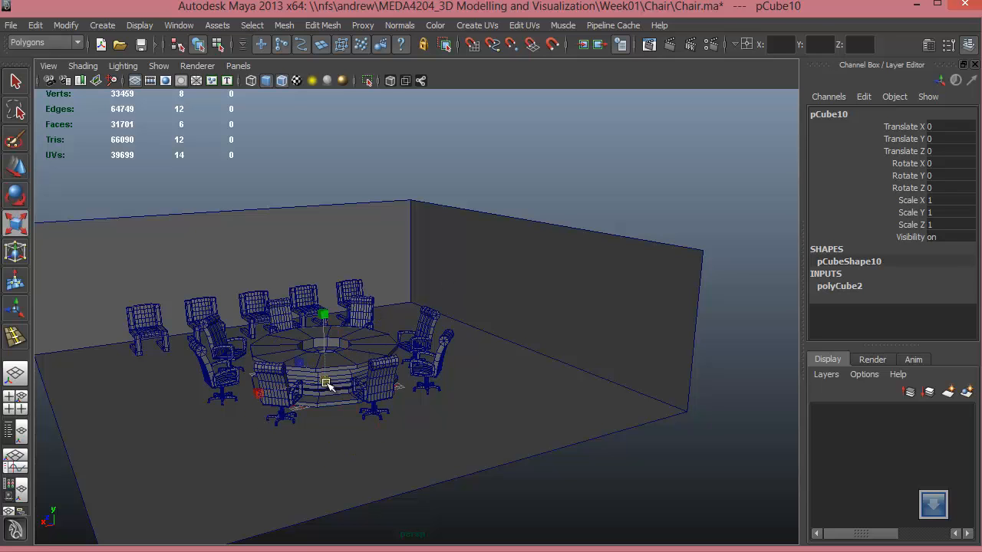
pyautogui.moveTo(326, 381); pyautogui.dragTo(399, 362)
pyautogui.moveTo(360, 406)
pyautogui.keyDown('alt'); pyautogui.mouseDown()
pyautogui.moveTo(406, 422)
pyautogui.moveTo(346, 401)
pyautogui.mouseUp(); pyautogui.keyUp('alt')
pyautogui.moveTo(290, 383); pyautogui.dragTo(261, 372)
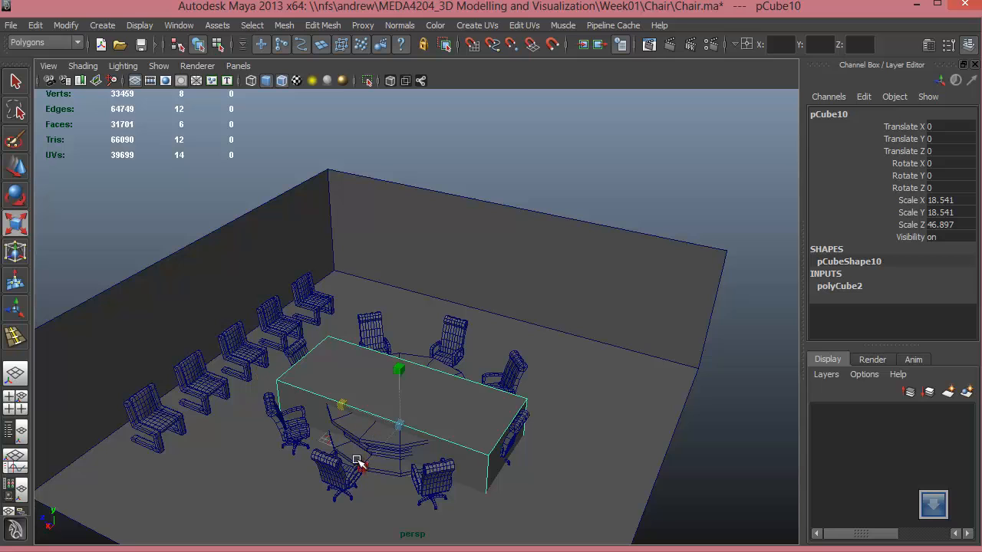
# Step: Flatten the new cube along X into a thin panel and set its Scale X to 1
pyautogui.moveTo(362, 470); pyautogui.dragTo(397, 428)
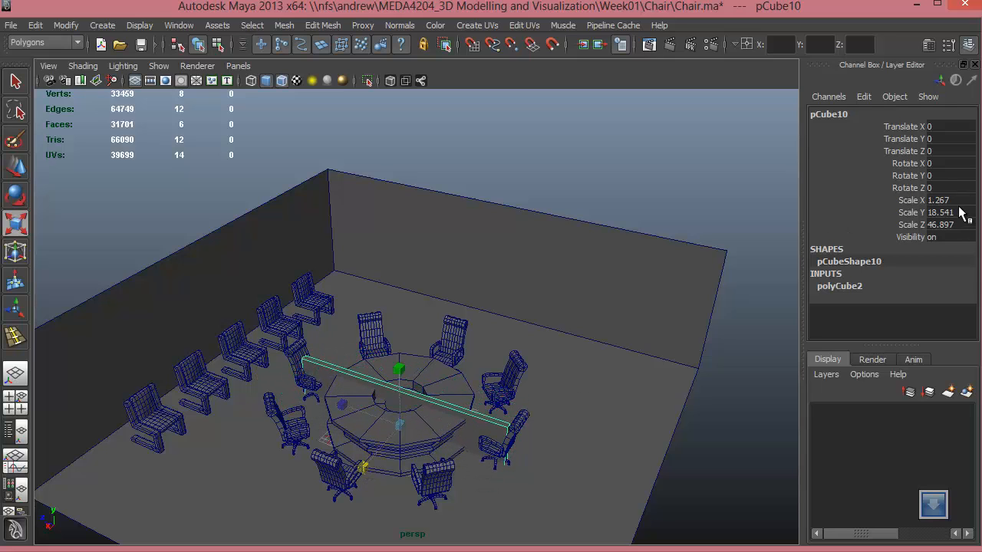
pyautogui.press('Return')
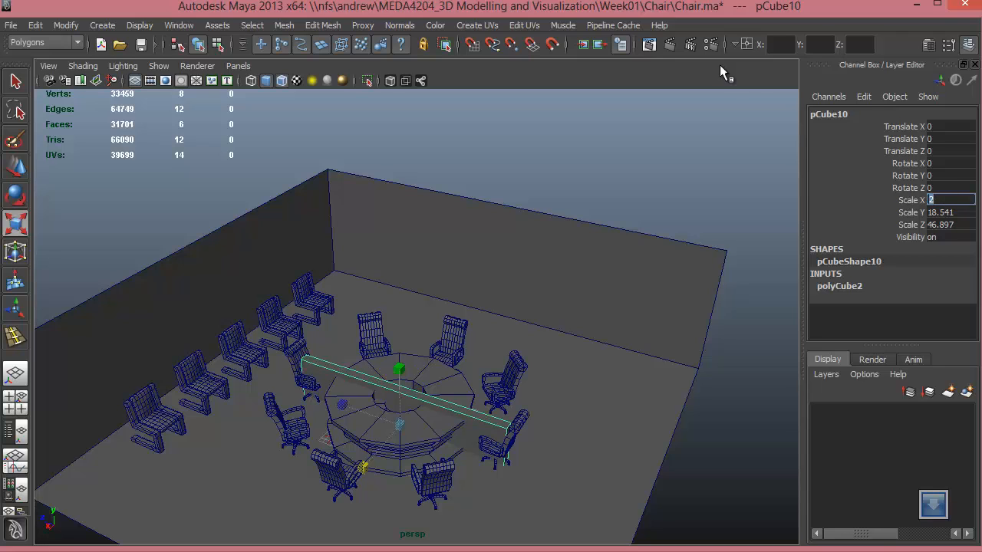
pyautogui.write('1')
pyautogui.press('Return')
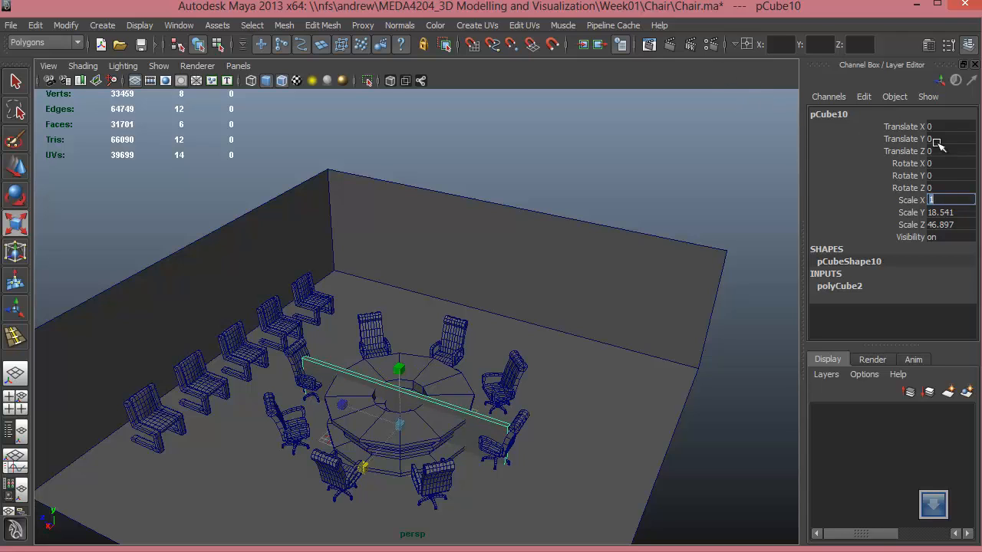
# Step: Move the thin panel to about -51.48 in X by the end wall, and raise it to about 18.24 in Y
pyautogui.click(17, 171)
pyautogui.keyDown('alt'); pyautogui.moveTo(394, 366); pyautogui.dragTo(486, 350); pyautogui.keyUp('alt')
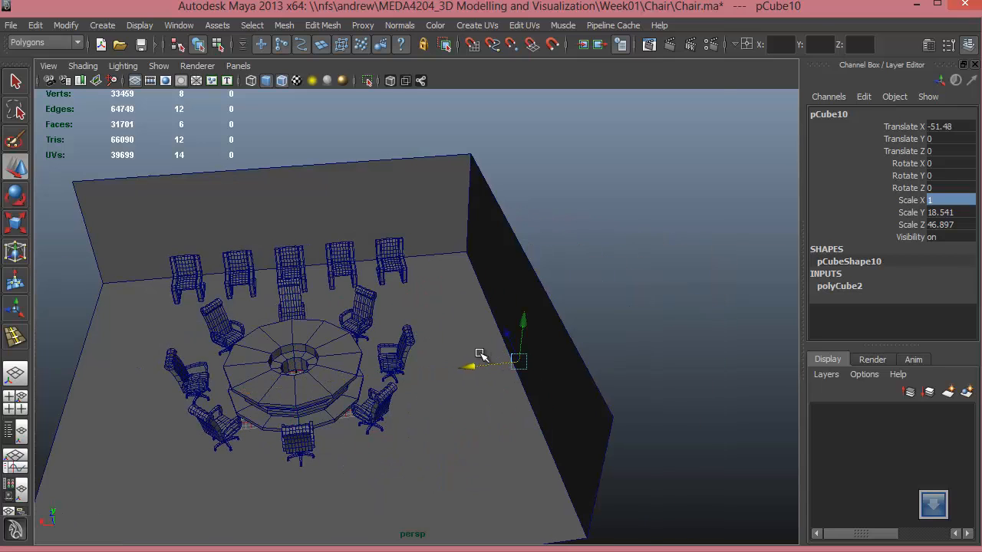
pyautogui.press('space')
pyautogui.press('space')
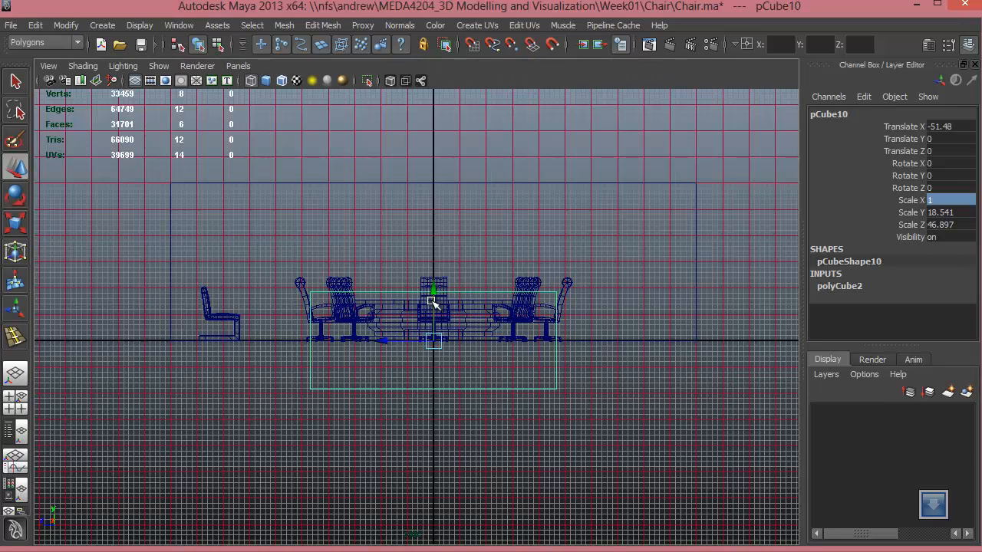
pyautogui.moveTo(432, 302); pyautogui.dragTo(434, 199)
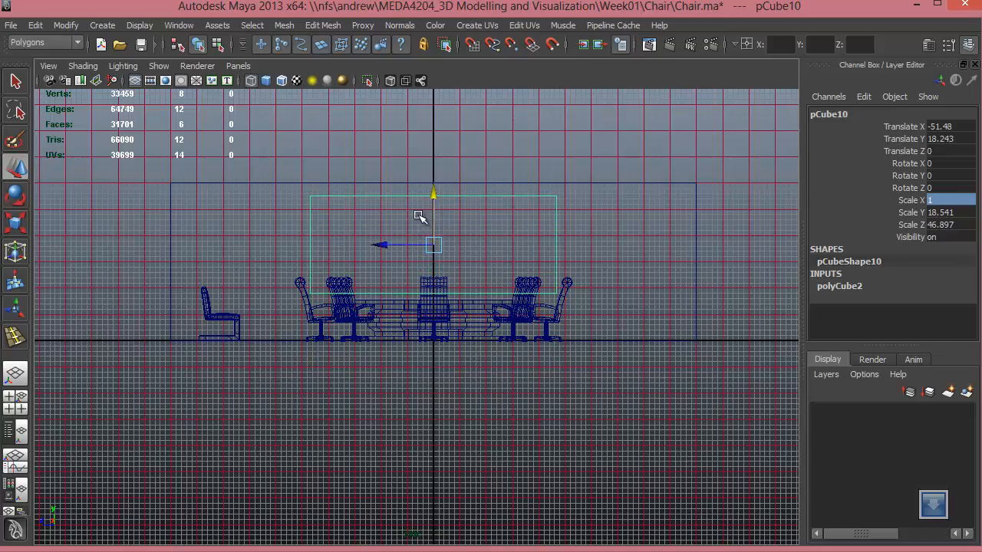
# Step: Shift the panel along X to about -50.53 in the front view so it sits flush against the wall's outer side
pyautogui.press('space')
pyautogui.press('space')
pyautogui.press('f')
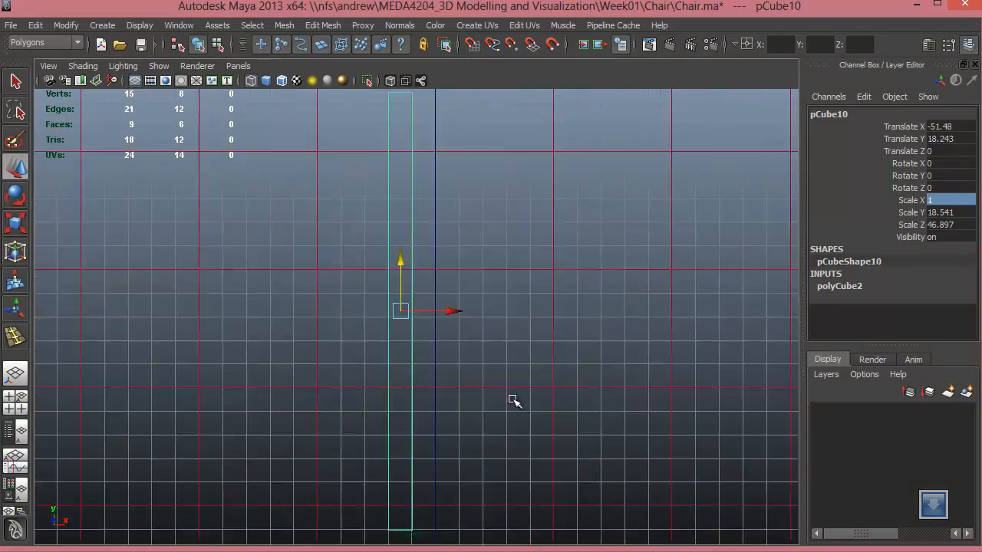
pyautogui.keyDown('alt'); pyautogui.moveTo(512, 399); pyautogui.dragTo(176, 311, button='right'); pyautogui.keyUp('alt')
pyautogui.moveTo(462, 319); pyautogui.dragTo(478, 319)
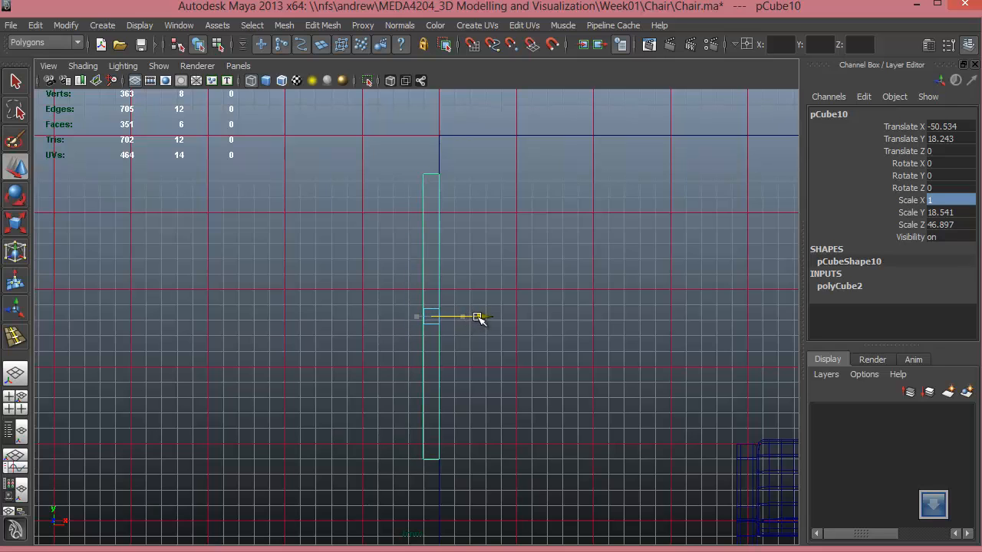
# Step: Move the thin panel along X to about -49.49 in the front view so it sits against the wall's inner side
pyautogui.press('space')
pyautogui.press('space')
pyautogui.moveTo(508, 340)
pyautogui.keyDown('alt'); pyautogui.mouseDown()
pyautogui.moveTo(589, 311)
pyautogui.moveTo(566, 340)
pyautogui.moveTo(507, 347)
pyautogui.mouseUp(); pyautogui.keyUp('alt')
pyautogui.press('f')
pyautogui.press('space')
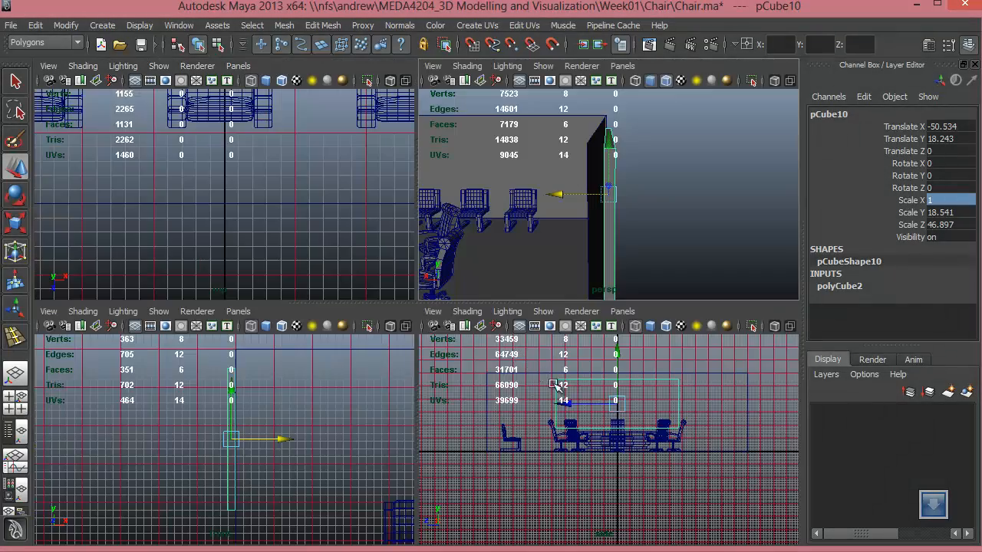
pyautogui.press('space')
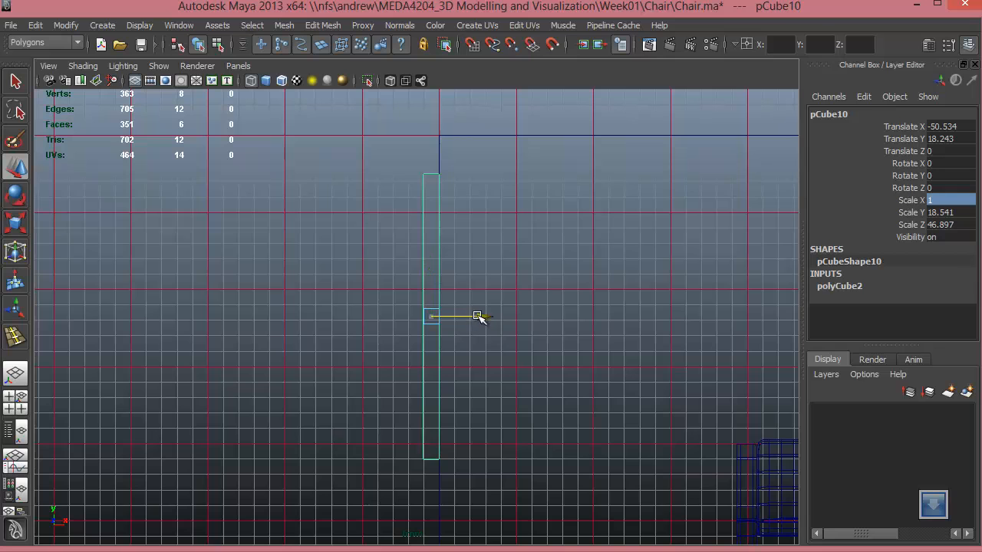
pyautogui.moveTo(479, 316); pyautogui.dragTo(493, 319)
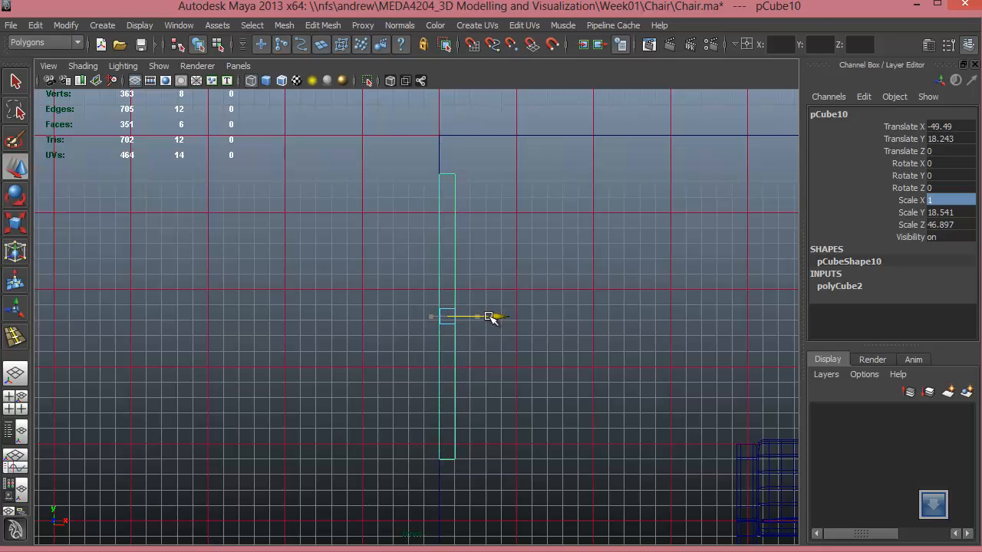
pyautogui.press('space')
pyautogui.press('space')
pyautogui.keyDown('alt'); pyautogui.moveTo(596, 271); pyautogui.dragTo(520, 288); pyautogui.keyUp('alt')
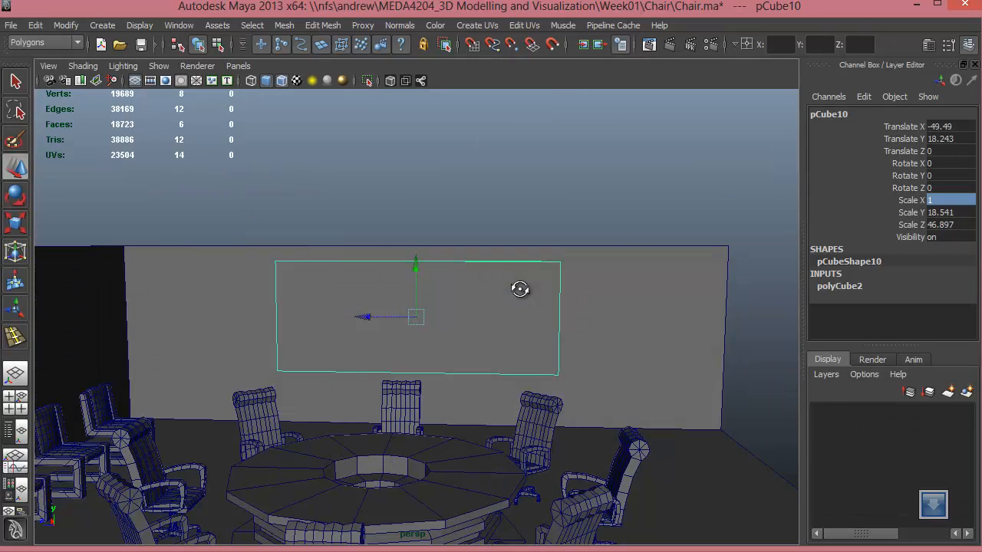
# Step: Scale the wall panel down to about 38.02 in Z and about 16.19 in Y
pyautogui.press('r')
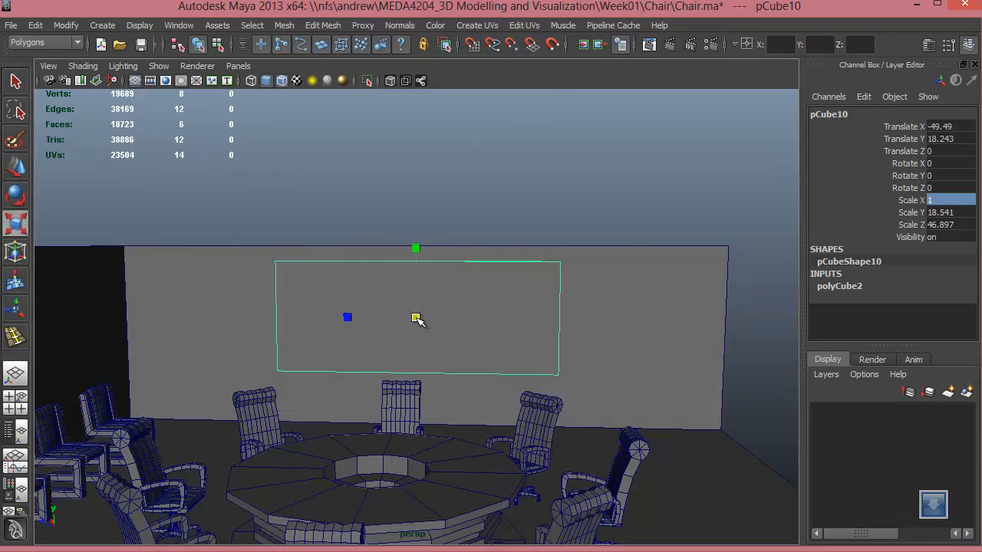
pyautogui.moveTo(349, 314); pyautogui.dragTo(362, 320)
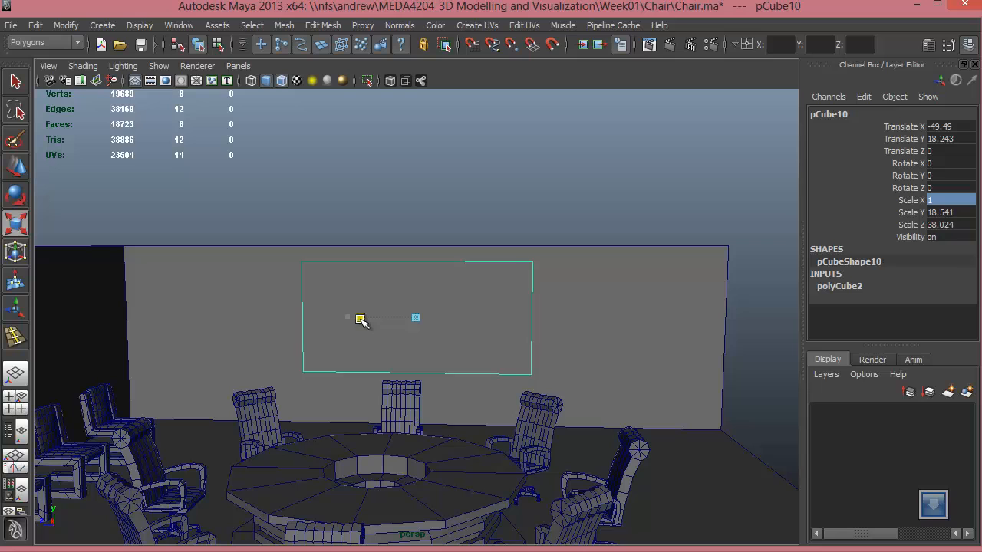
pyautogui.moveTo(418, 244); pyautogui.dragTo(417, 258)
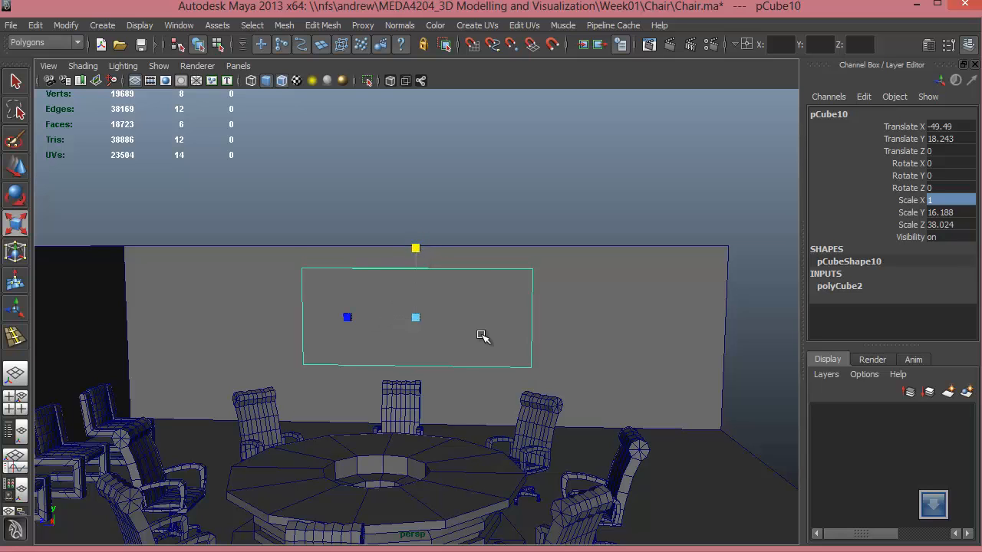
# Step: Extrude the panel's front face and scale it inward to leave a narrow, even frame border around it
pyautogui.keyDown('alt'); pyautogui.moveTo(512, 400); pyautogui.dragTo(593, 414); pyautogui.keyUp('alt')
pyautogui.scroll(5, 594, 415)
pyautogui.moveTo(572, 286); pyautogui.dragTo(566, 320, button='right')
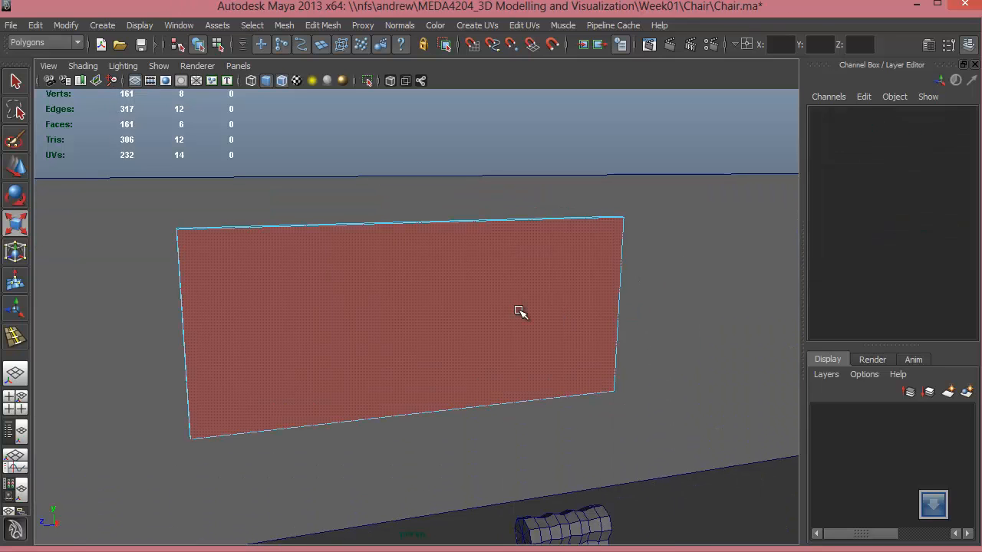
pyautogui.click(568, 302)
pyautogui.keyDown('shift'); pyautogui.moveTo(469, 258); pyautogui.dragTo(465, 292, button='right'); pyautogui.keyUp('shift')
pyautogui.keyDown('alt'); pyautogui.moveTo(431, 351); pyautogui.dragTo(463, 358); pyautogui.keyUp('alt')
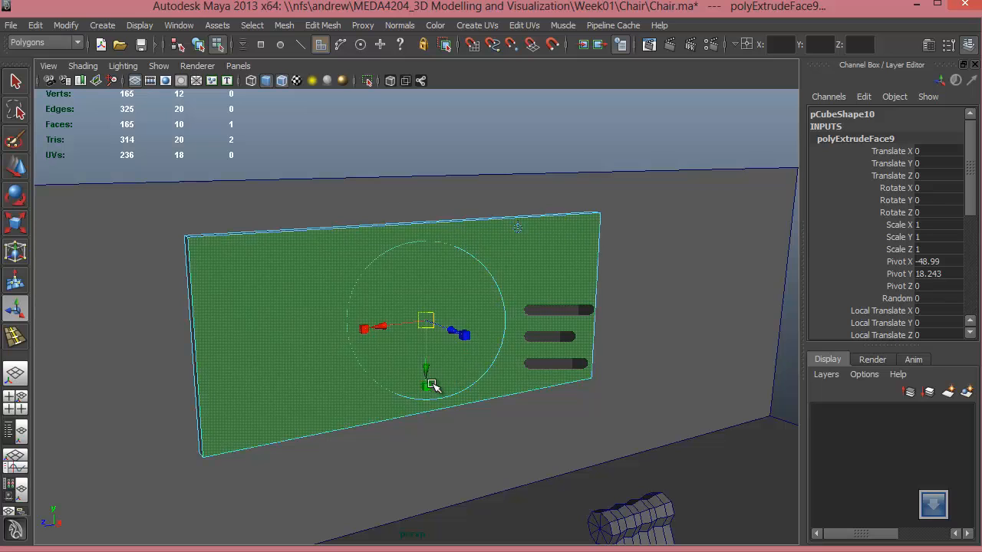
pyautogui.moveTo(427, 326); pyautogui.dragTo(424, 325)
pyautogui.scroll(3, 424, 327)
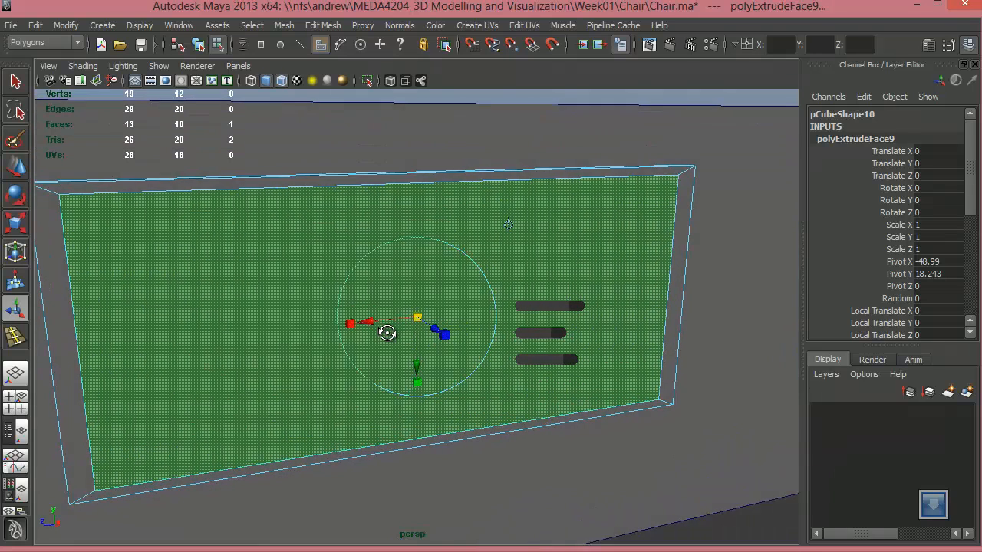
pyautogui.moveTo(355, 325); pyautogui.dragTo(351, 322)
# Step: Extrude the inner face again and push it back to recess the screen, then return to object mode and deselect the panel
pyautogui.keyDown('alt'); pyautogui.moveTo(415, 357); pyautogui.dragTo(381, 344); pyautogui.keyUp('alt')
pyautogui.keyDown('shift'); pyautogui.moveTo(389, 317); pyautogui.dragTo(380, 355, button='right'); pyautogui.keyUp('shift')
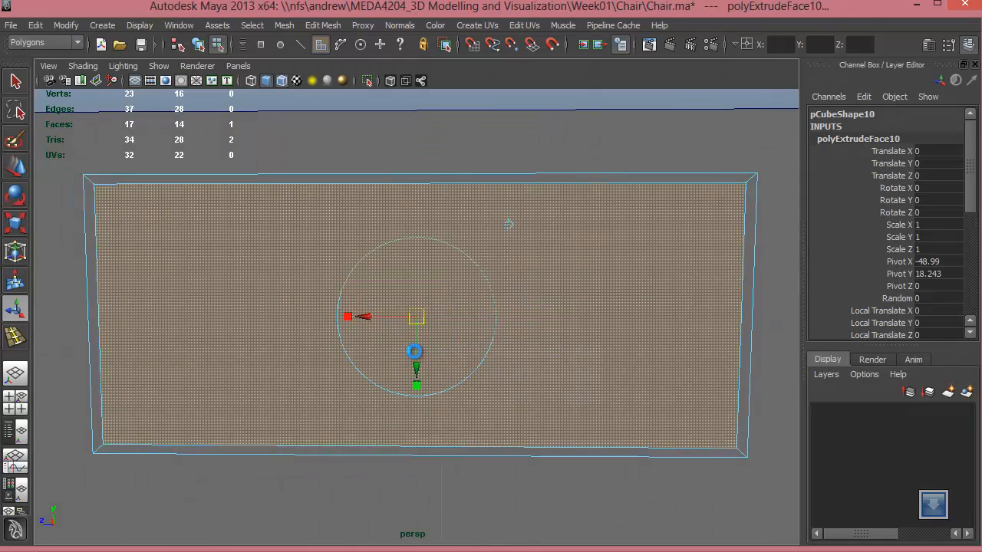
pyautogui.keyDown('alt'); pyautogui.moveTo(449, 365); pyautogui.dragTo(328, 364); pyautogui.keyUp('alt')
pyautogui.moveTo(460, 300); pyautogui.dragTo(460, 381, button='right')
pyautogui.keyDown('alt'); pyautogui.moveTo(629, 381); pyautogui.dragTo(504, 389, button='right'); pyautogui.keyUp('alt')
pyautogui.keyDown('alt'); pyautogui.moveTo(499, 342); pyautogui.dragTo(483, 313); pyautogui.keyUp('alt')
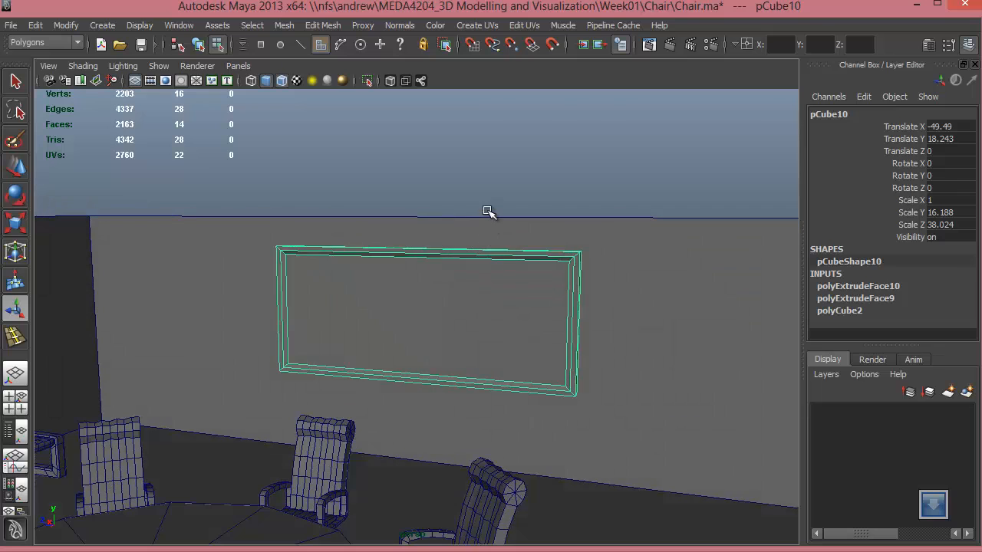
pyautogui.click(488, 209)
# Step: Create another polygon cube at the origin and scale it uniformly to about 17.02
pyautogui.keyDown('alt'); pyautogui.moveTo(503, 204); pyautogui.dragTo(503, 199, button='middle'); pyautogui.keyUp('alt')
pyautogui.keyDown('alt'); pyautogui.moveTo(503, 199); pyautogui.dragTo(351, 376); pyautogui.keyUp('alt')
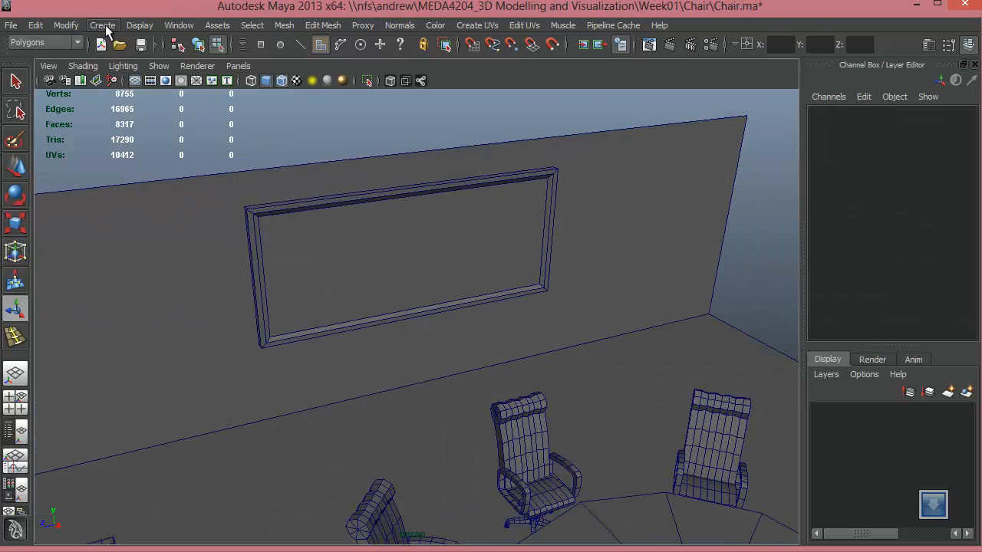
pyautogui.click(105, 26)
pyautogui.moveTo(242, 65)
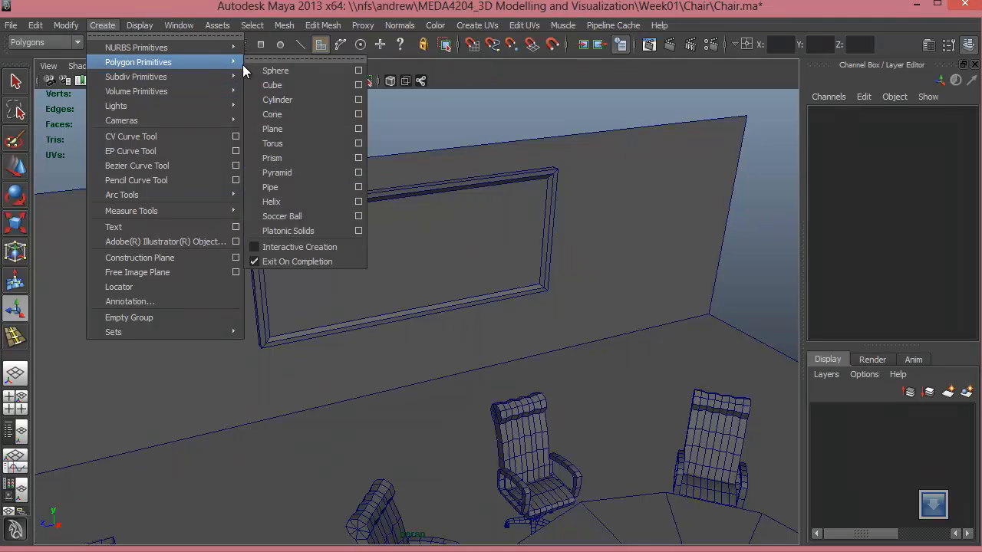
pyautogui.click(277, 82)
pyautogui.keyDown('alt'); pyautogui.moveTo(337, 337); pyautogui.dragTo(165, 360, button='right'); pyautogui.keyUp('alt')
pyautogui.keyDown('alt'); pyautogui.moveTo(577, 473); pyautogui.dragTo(520, 416); pyautogui.keyUp('alt')
pyautogui.press('4')
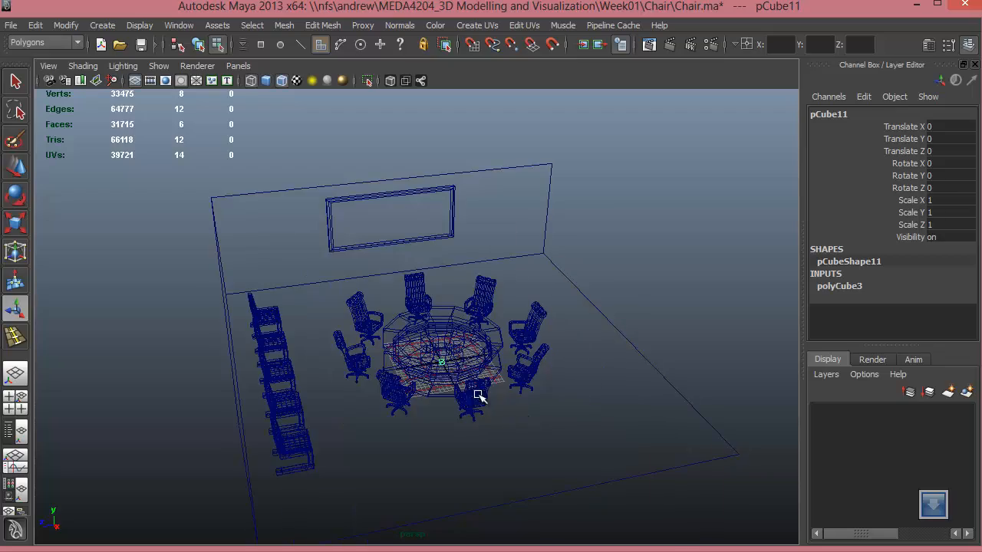
pyautogui.hotkey('ctrl', '1')
pyautogui.press('f')
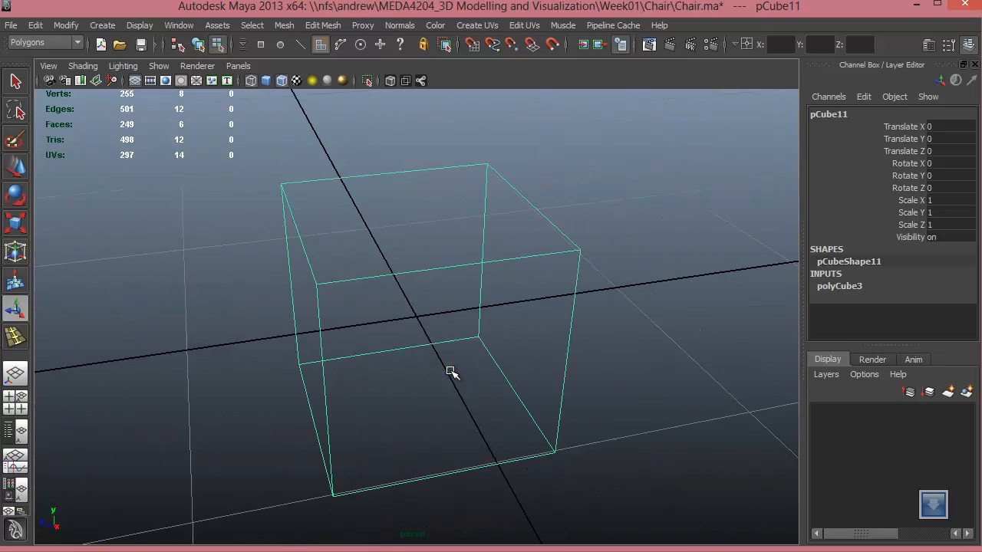
pyautogui.hotkey('ctrl', '1')
pyautogui.keyDown('alt'); pyautogui.moveTo(658, 371); pyautogui.dragTo(215, 258, button='right'); pyautogui.keyUp('alt')
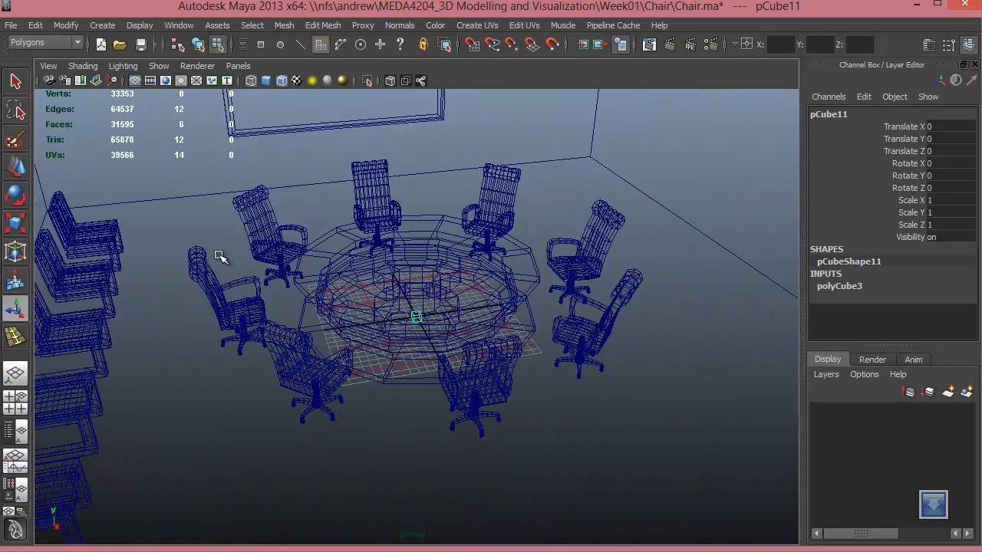
pyautogui.press('w')
pyautogui.press('r')
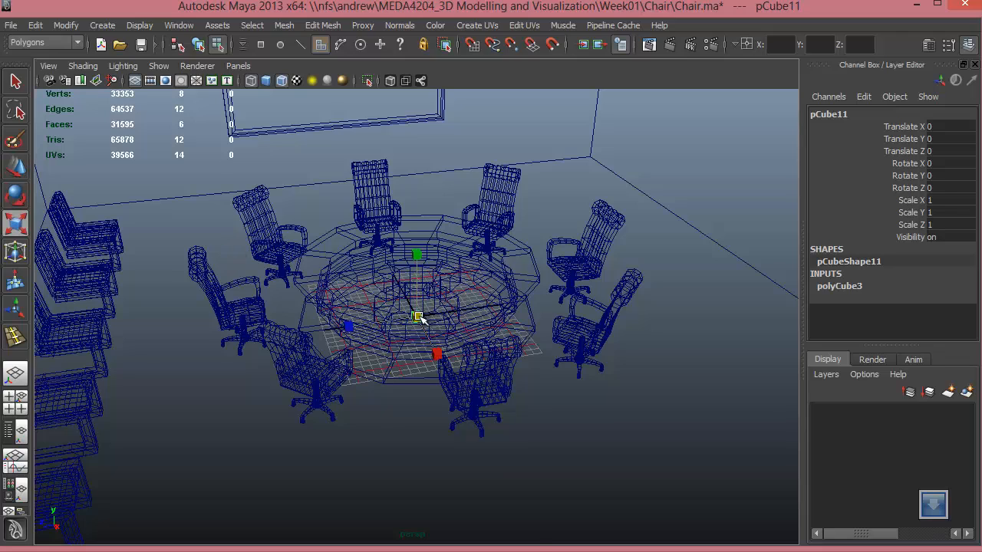
pyautogui.moveTo(418, 316); pyautogui.dragTo(512, 274)
# Step: Reduce the new cube's scale to about 7.01 in X and about 8.88 in Y
pyautogui.keyDown('alt'); pyautogui.moveTo(518, 325); pyautogui.dragTo(577, 325); pyautogui.keyUp('alt')
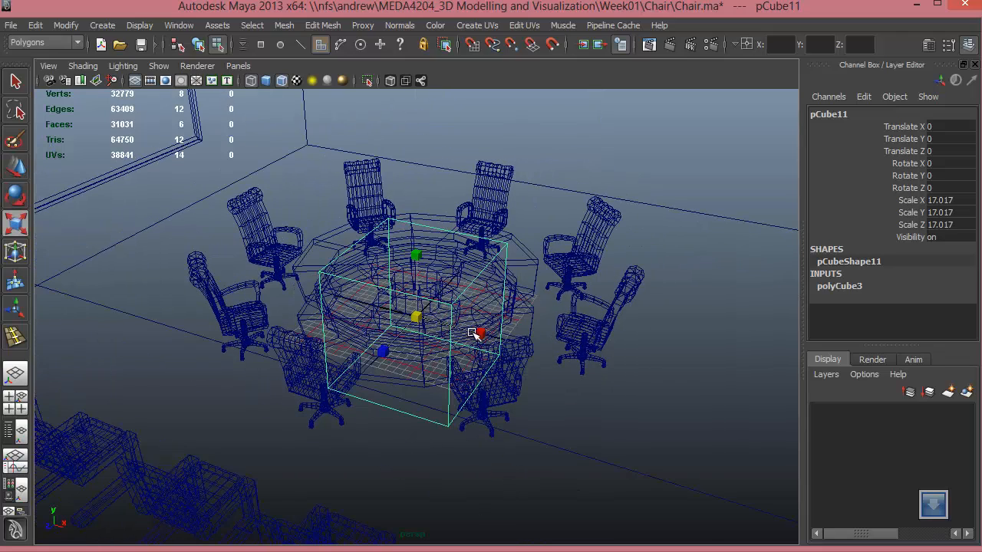
pyautogui.moveTo(476, 333); pyautogui.dragTo(442, 328)
pyautogui.keyDown('alt'); pyautogui.moveTo(436, 337); pyautogui.dragTo(408, 342); pyautogui.keyUp('alt')
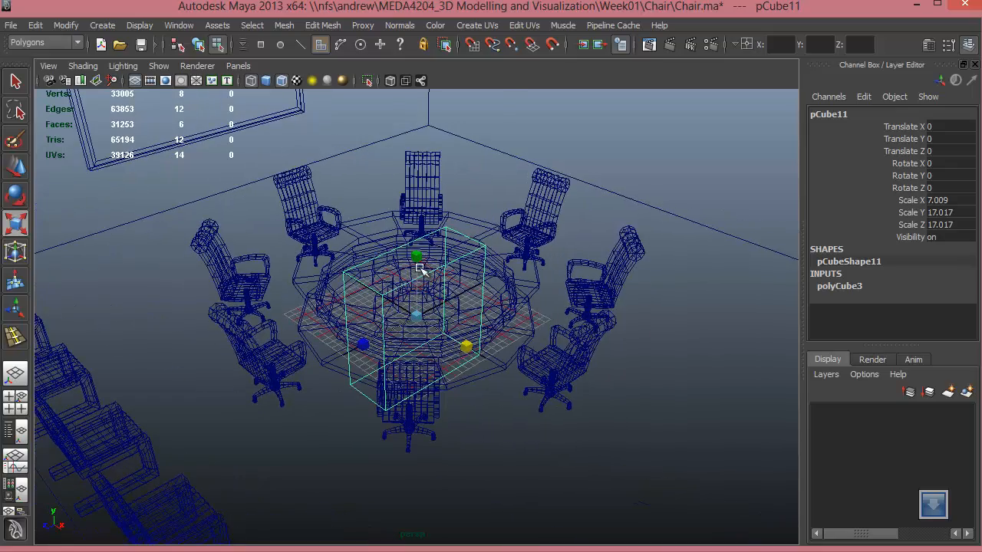
pyautogui.moveTo(418, 258); pyautogui.dragTo(424, 287)
# Step: Raise the box to about 4.51 in Y in the side view so its base rests on the floor
pyautogui.press('space')
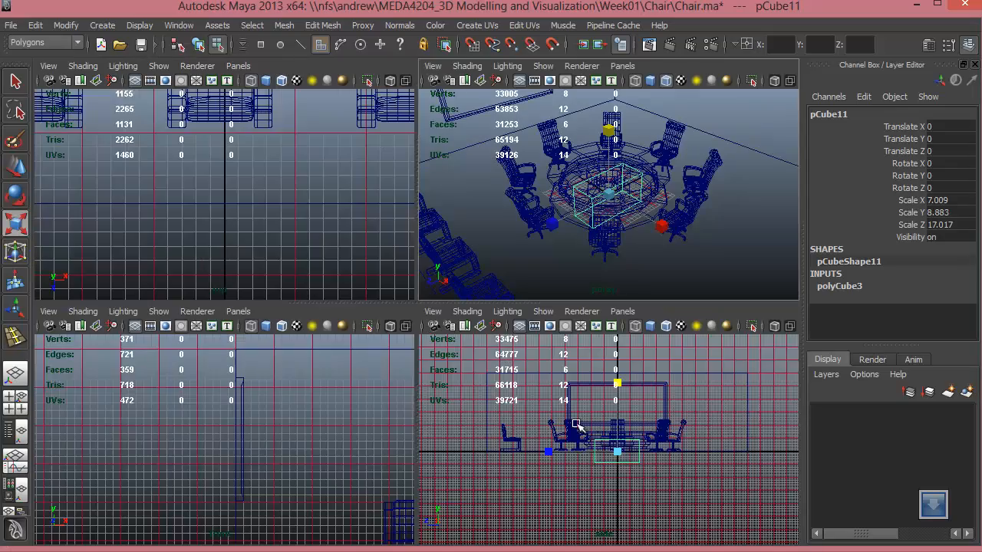
pyautogui.press('space')
pyautogui.keyDown('alt'); pyautogui.moveTo(669, 434); pyautogui.dragTo(734, 445, button='right'); pyautogui.keyUp('alt')
pyautogui.press('w')
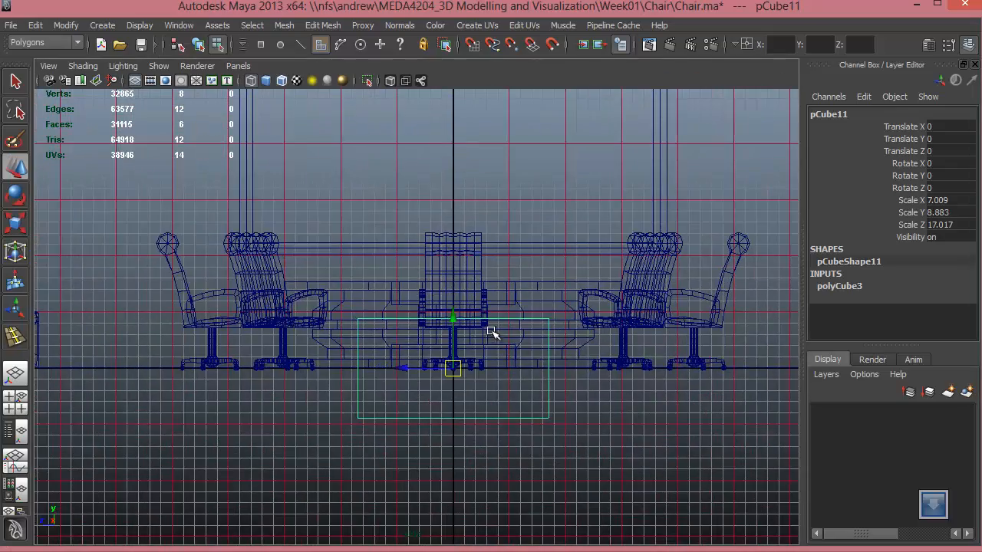
pyautogui.moveTo(456, 322); pyautogui.dragTo(449, 272)
pyautogui.keyDown('alt'); pyautogui.moveTo(406, 297); pyautogui.dragTo(639, 366, button='right'); pyautogui.keyUp('alt')
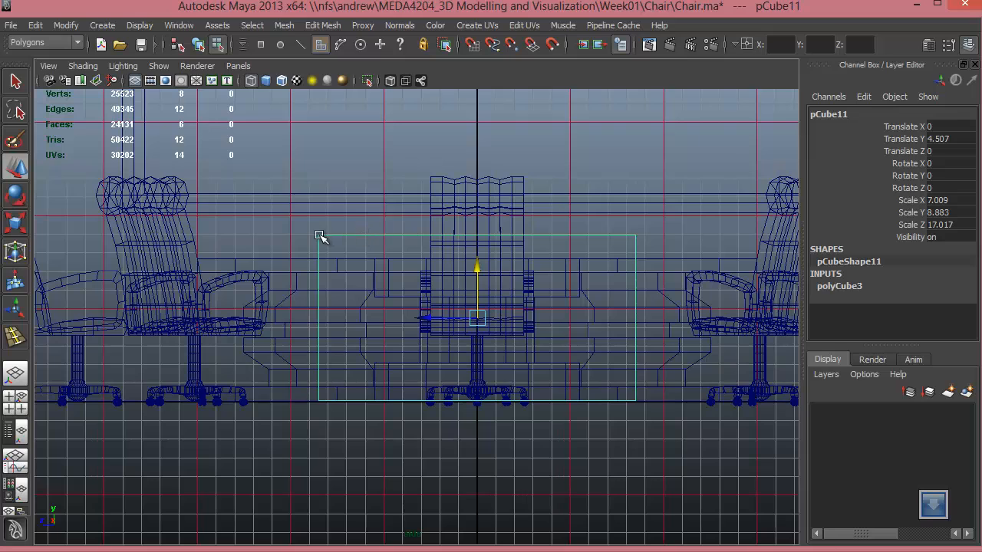
# Step: Lower the box's top vertices to the height of the tabletop in the side view
pyautogui.moveTo(308, 235); pyautogui.dragTo(295, 244, button='right')
pyautogui.click(493, 246)
pyautogui.click(471, 241)
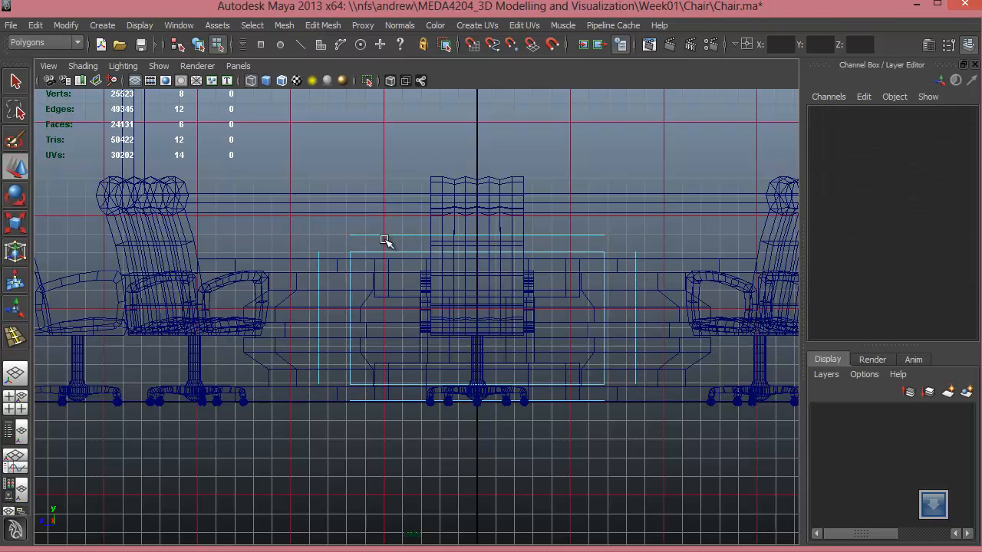
pyautogui.moveTo(376, 238); pyautogui.dragTo(450, 216, button='right')
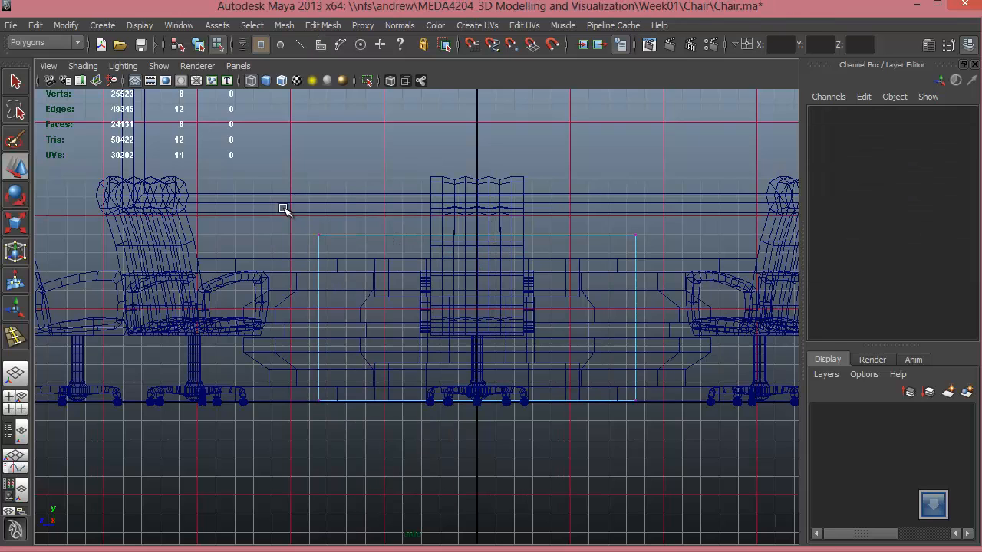
pyautogui.moveTo(663, 273); pyautogui.dragTo(664, 274)
pyautogui.moveTo(474, 191); pyautogui.dragTo(472, 212)
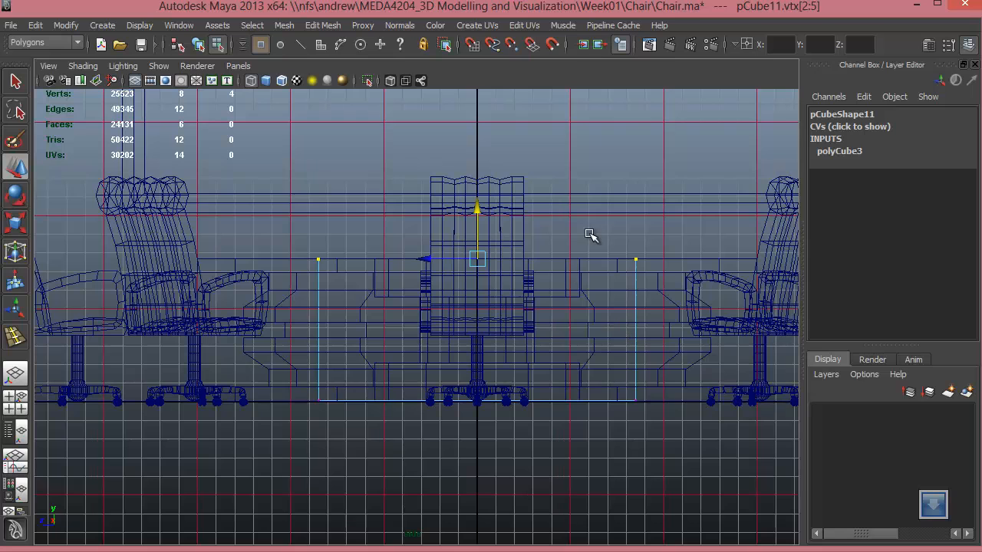
# Step: Lengthen the box along Z by moving the vertices of both ends outward to about the width of the chair circle
pyautogui.scroll(-2, 481, 267)
pyautogui.moveTo(568, 241); pyautogui.dragTo(659, 406)
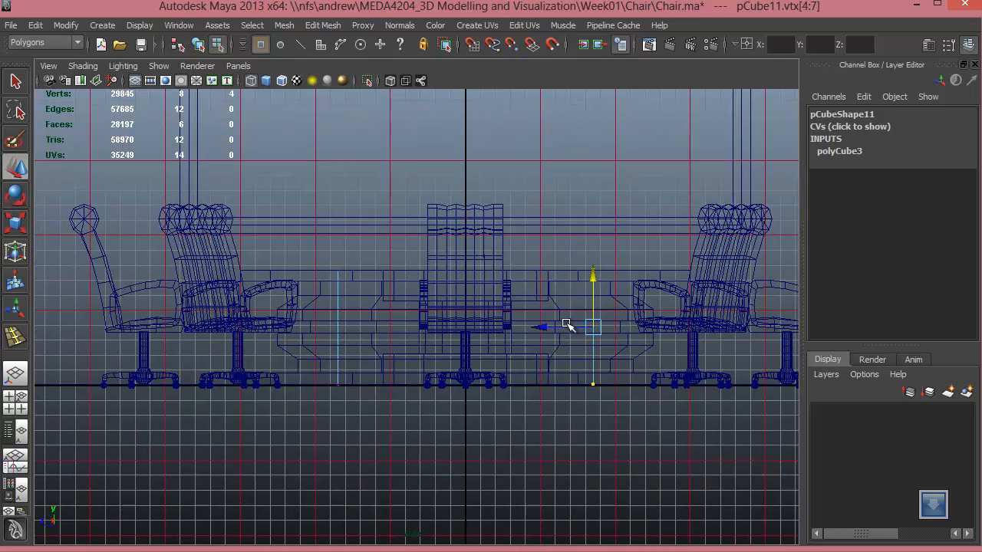
pyautogui.moveTo(566, 325); pyautogui.dragTo(726, 326)
pyautogui.moveTo(311, 247); pyautogui.dragTo(379, 428)
pyautogui.moveTo(314, 324); pyautogui.dragTo(148, 306)
# Step: Return the long box to object mode and move it along X to about -47.15, below the wall screen
pyautogui.press('space')
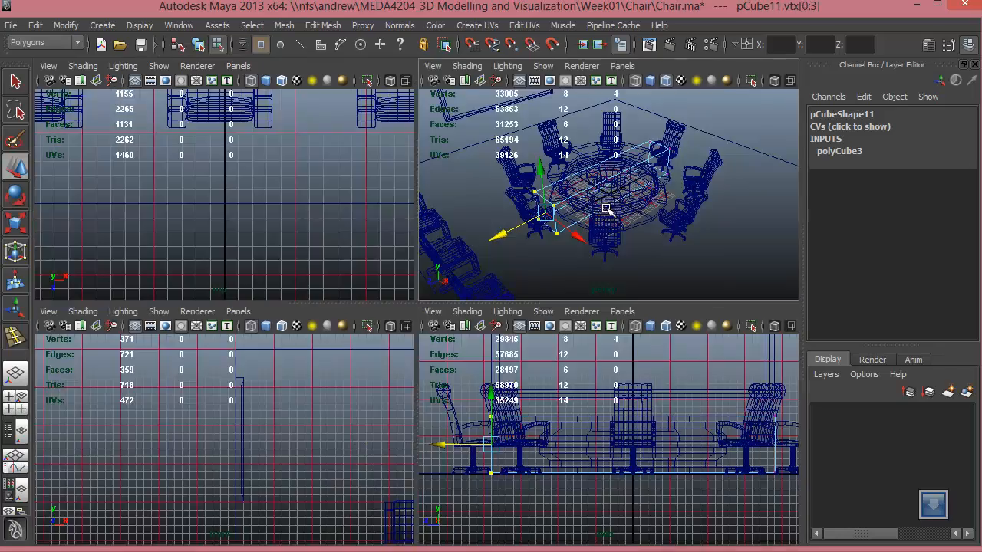
pyautogui.press('space')
pyautogui.keyDown('alt'); pyautogui.moveTo(401, 383); pyautogui.dragTo(384, 372); pyautogui.keyUp('alt')
pyautogui.keyDown('alt'); pyautogui.moveTo(427, 324); pyautogui.dragTo(523, 328); pyautogui.keyUp('alt')
pyautogui.moveTo(456, 204); pyautogui.dragTo(445, 284, button='right')
pyautogui.moveTo(445, 293); pyautogui.dragTo(171, 195)
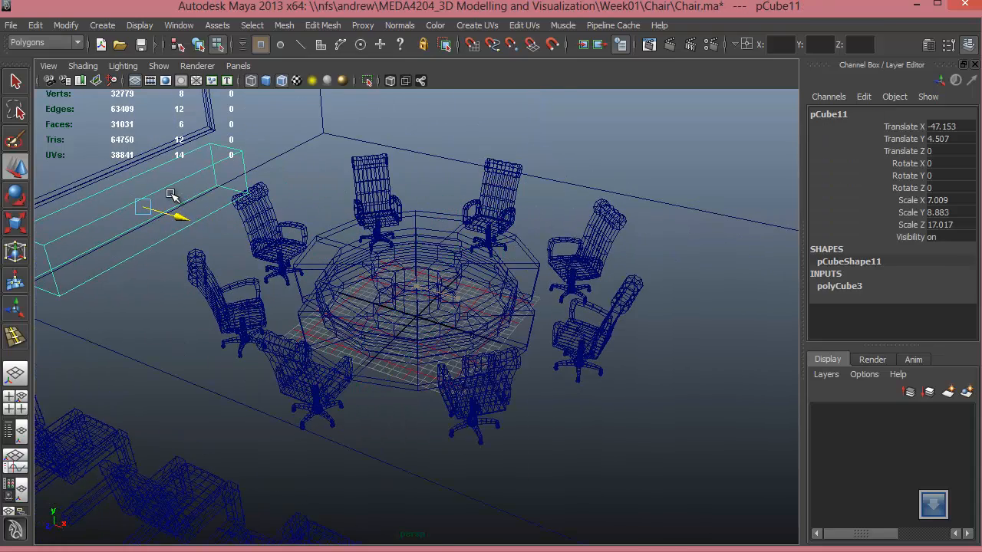
# Step: Shift the box along X to about -46.51 in the front view so its back sits flush with the wall
pyautogui.press('f')
pyautogui.keyDown('alt'); pyautogui.moveTo(345, 268); pyautogui.dragTo(351, 304); pyautogui.keyUp('alt')
pyautogui.press('5')
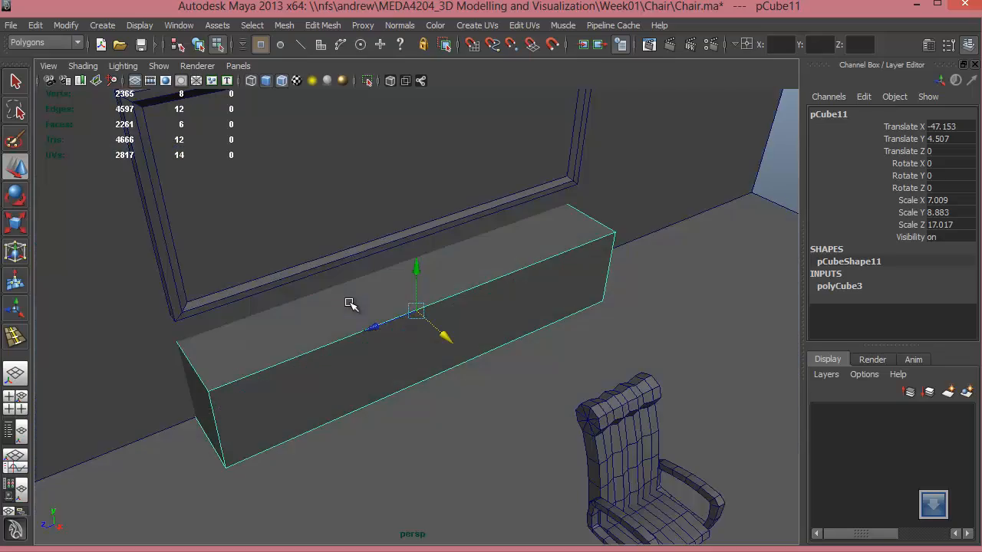
pyautogui.keyDown('alt'); pyautogui.moveTo(492, 390); pyautogui.dragTo(486, 428); pyautogui.keyUp('alt')
pyautogui.press('space')
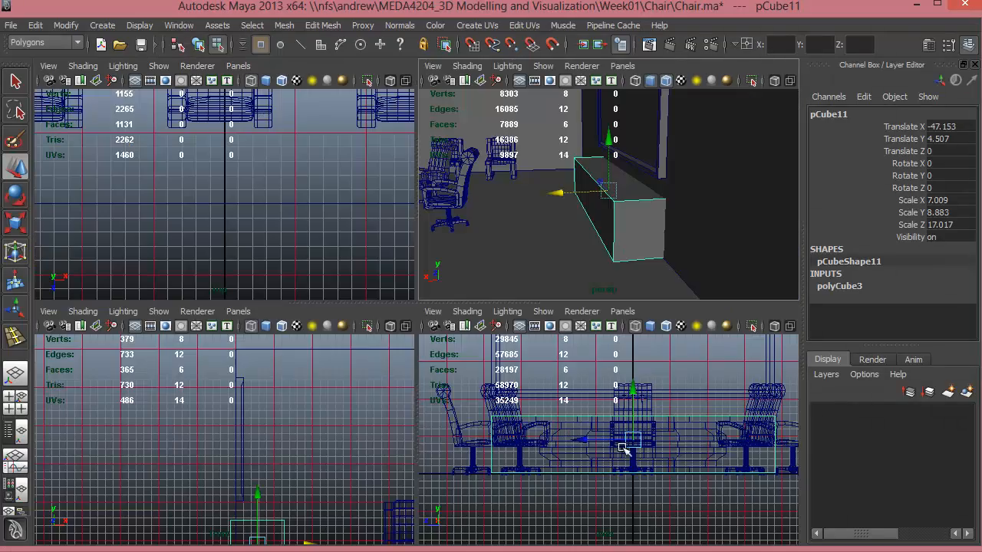
pyautogui.press('space')
pyautogui.keyDown('alt'); pyautogui.moveTo(507, 472); pyautogui.dragTo(453, 293, button='middle'); pyautogui.keyUp('alt')
pyautogui.moveTo(475, 355); pyautogui.dragTo(481, 355)
pyautogui.press('space')
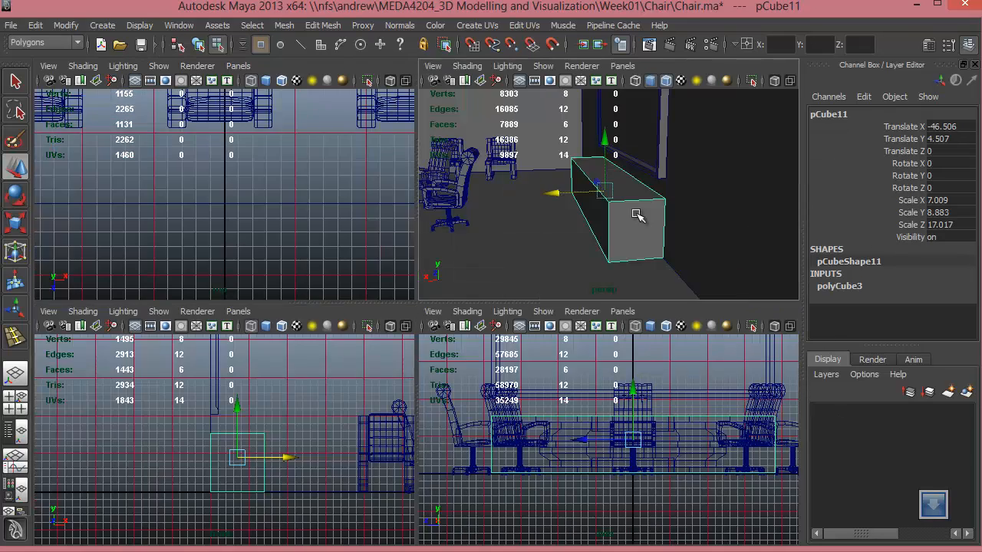
# Step: Extrude the long box's top face upward by about 0.6 to form a thin top slab
pyautogui.press('space')
pyautogui.keyDown('alt'); pyautogui.moveTo(520, 314); pyautogui.dragTo(499, 308); pyautogui.keyUp('alt')
pyautogui.keyDown('alt'); pyautogui.moveTo(498, 307); pyautogui.dragTo(545, 354, button='right'); pyautogui.keyUp('alt')
pyautogui.keyDown('alt'); pyautogui.moveTo(546, 354); pyautogui.dragTo(539, 350); pyautogui.keyUp('alt')
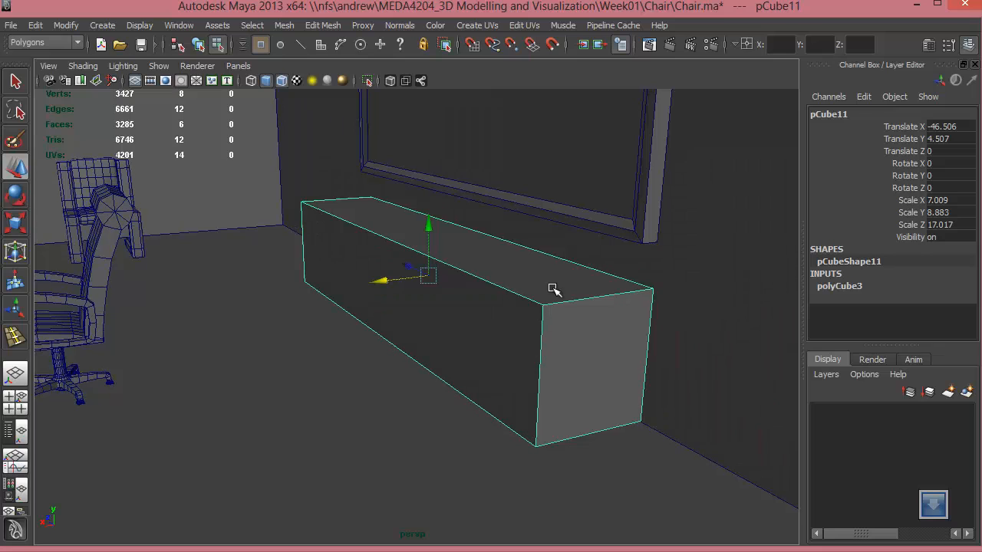
pyautogui.moveTo(553, 286); pyautogui.dragTo(548, 319, button='right')
pyautogui.click(546, 284)
pyautogui.keyDown('shift'); pyautogui.moveTo(516, 266); pyautogui.dragTo(512, 301, button='right'); pyautogui.keyUp('shift')
pyautogui.keyDown('alt'); pyautogui.moveTo(537, 324); pyautogui.dragTo(517, 278); pyautogui.keyUp('alt')
pyautogui.keyDown('shift'); pyautogui.moveTo(515, 278); pyautogui.dragTo(512, 312, button='right'); pyautogui.keyUp('shift')
pyautogui.moveTo(430, 188); pyautogui.dragTo(430, 176)
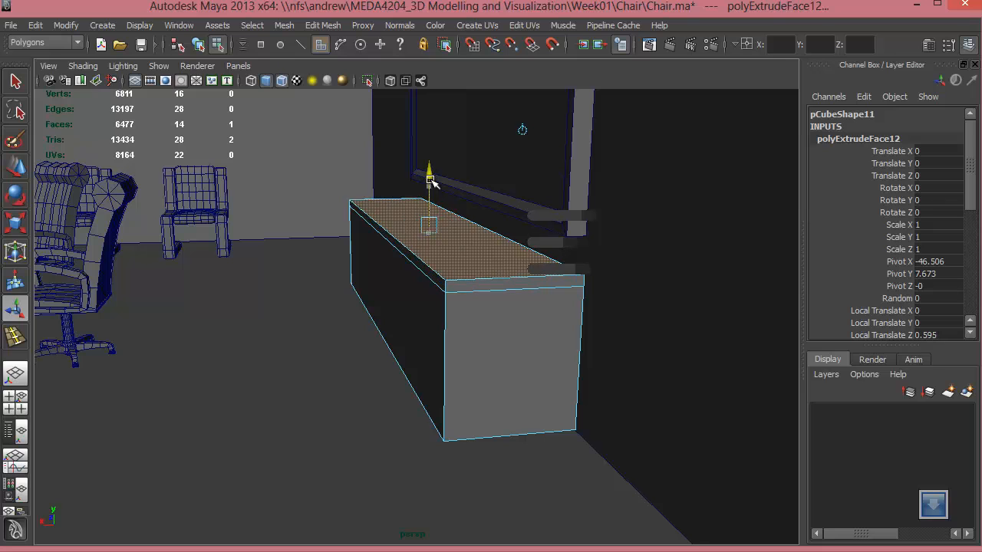
pyautogui.keyDown('alt'); pyautogui.moveTo(465, 280); pyautogui.dragTo(519, 299); pyautogui.keyUp('alt')
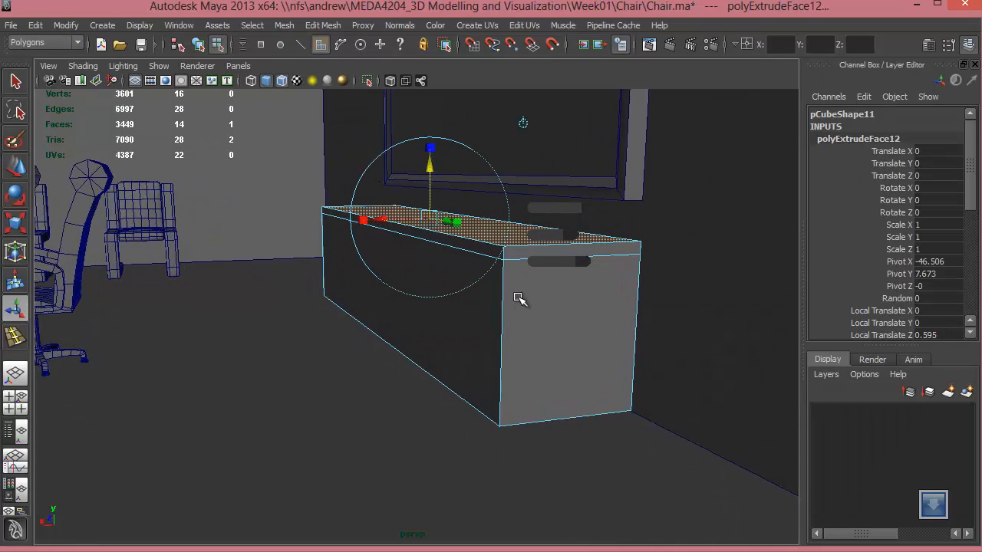
# Step: Extrude the side faces of the cabinet's thin top slab outward by about 0.73 to form an overhanging edge
pyautogui.click(513, 257)
pyautogui.keyDown('shift'); pyautogui.doubleClick(483, 248); pyautogui.keyUp('shift')
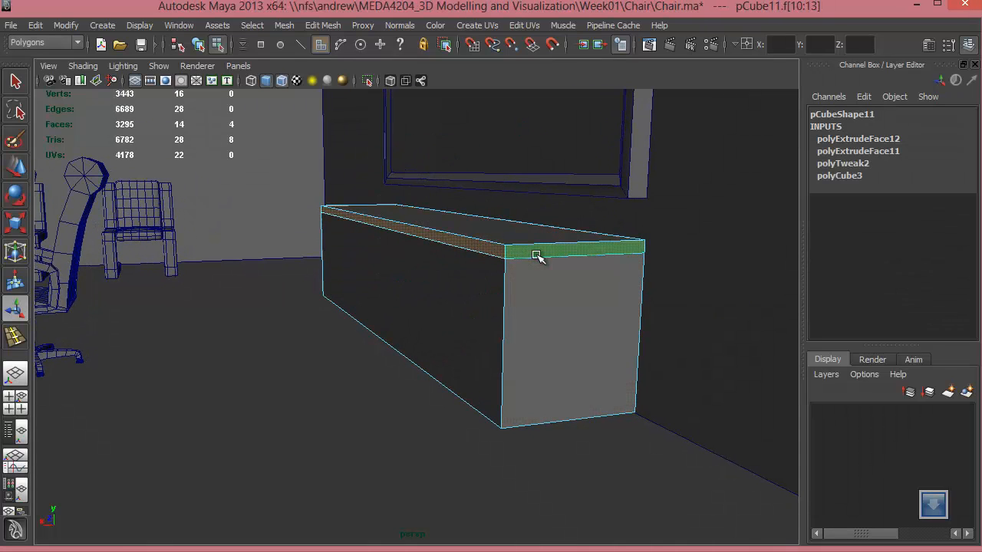
pyautogui.keyDown('shift'); pyautogui.moveTo(537, 256); pyautogui.dragTo(532, 293, button='right'); pyautogui.keyUp('shift')
pyautogui.keyDown('alt'); pyautogui.moveTo(538, 306); pyautogui.dragTo(320, 336); pyautogui.keyUp('alt')
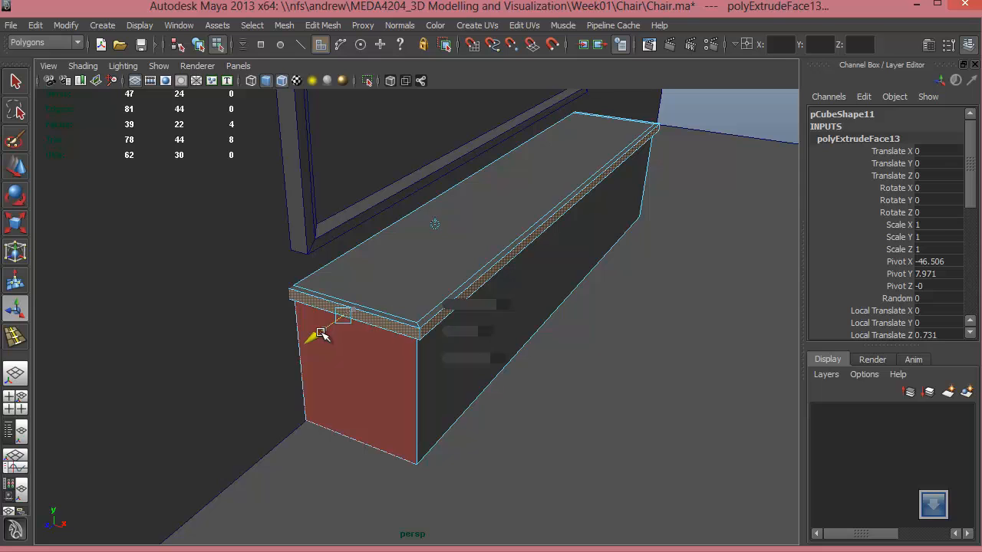
pyautogui.keyDown('alt'); pyautogui.moveTo(368, 376); pyautogui.dragTo(372, 407); pyautogui.keyUp('alt')
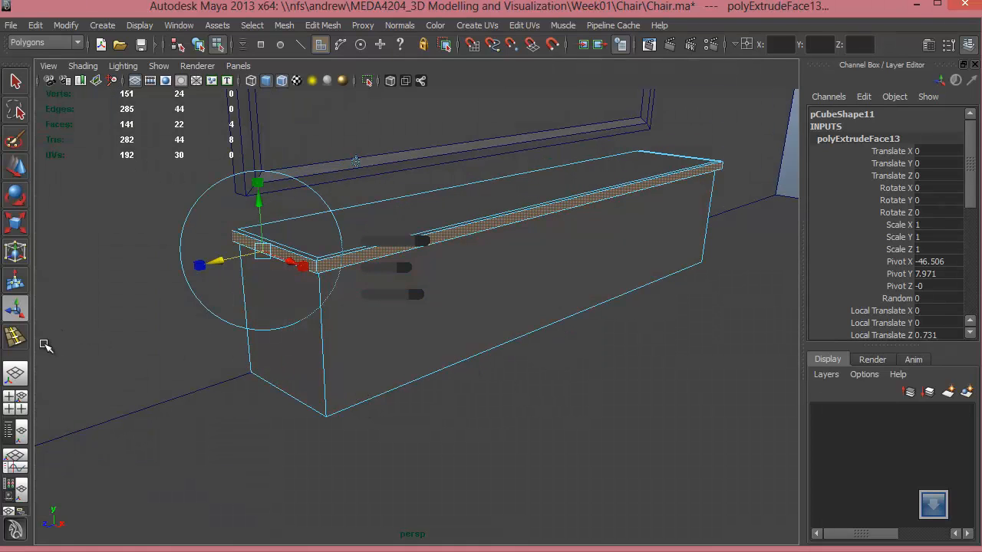
# Step: Insert a horizontal edge loop around the cabinet a short distance above the floor
pyautogui.click(15, 336)
pyautogui.moveTo(327, 387); pyautogui.dragTo(328, 391)
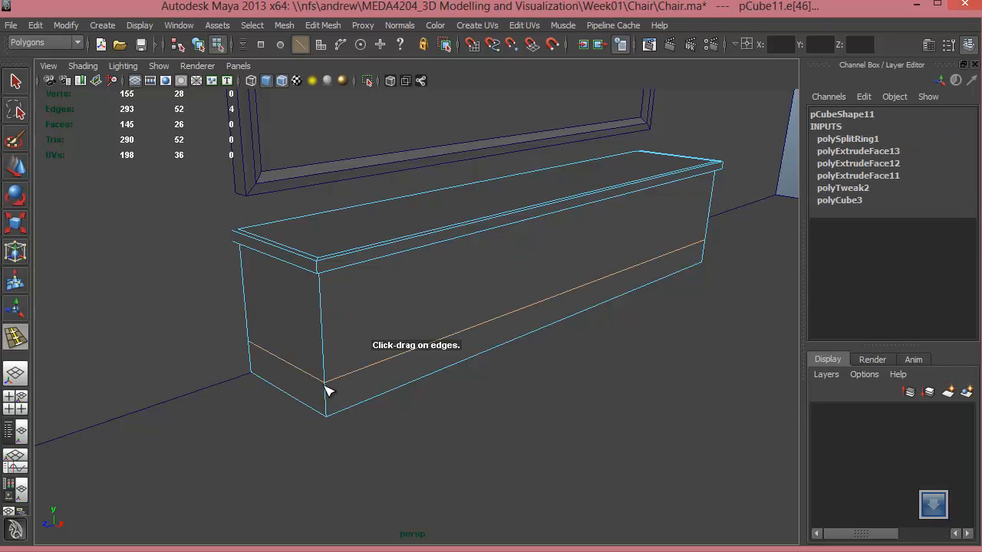
pyautogui.keyDown('alt'); pyautogui.moveTo(412, 456); pyautogui.dragTo(409, 440); pyautogui.keyUp('alt')
pyautogui.press('w')
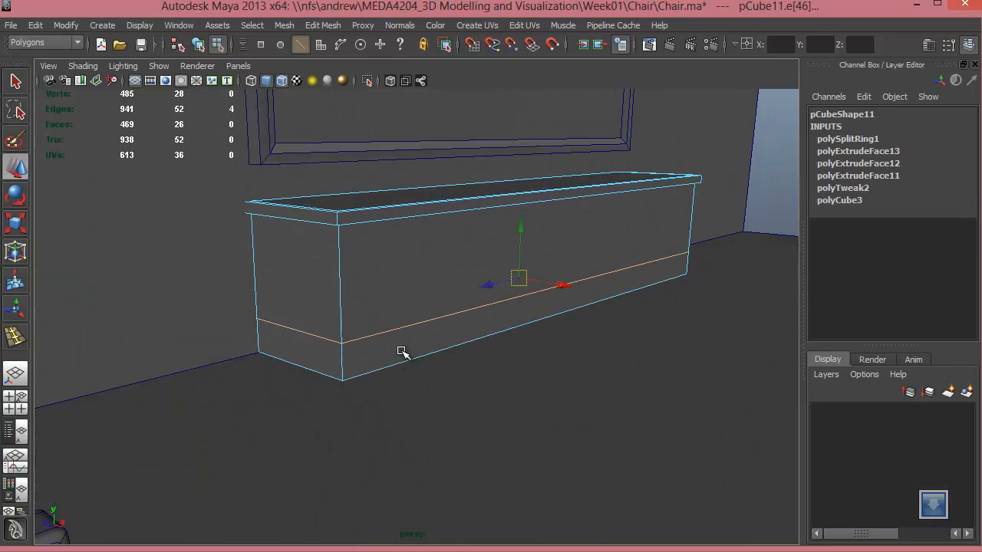
# Step: Extrude the faces of the band at the cabinet's base outward by about 1.37 as a plinth, and return to object mode
pyautogui.moveTo(401, 301); pyautogui.dragTo(402, 339, button='right')
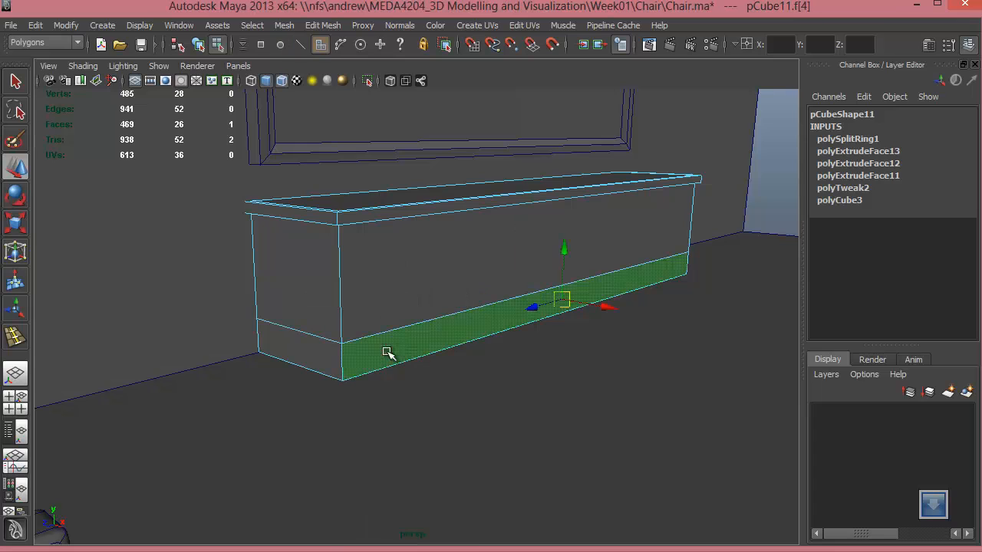
pyautogui.click(379, 351)
pyautogui.keyDown('shift'); pyautogui.click(318, 357); pyautogui.keyUp('shift')
pyautogui.keyDown('shift'); pyautogui.moveTo(510, 315); pyautogui.dragTo(522, 345, button='right'); pyautogui.keyUp('shift')
pyautogui.moveTo(257, 359); pyautogui.dragTo(228, 368)
pyautogui.keyDown('alt'); pyautogui.moveTo(356, 396); pyautogui.dragTo(377, 405); pyautogui.keyUp('alt')
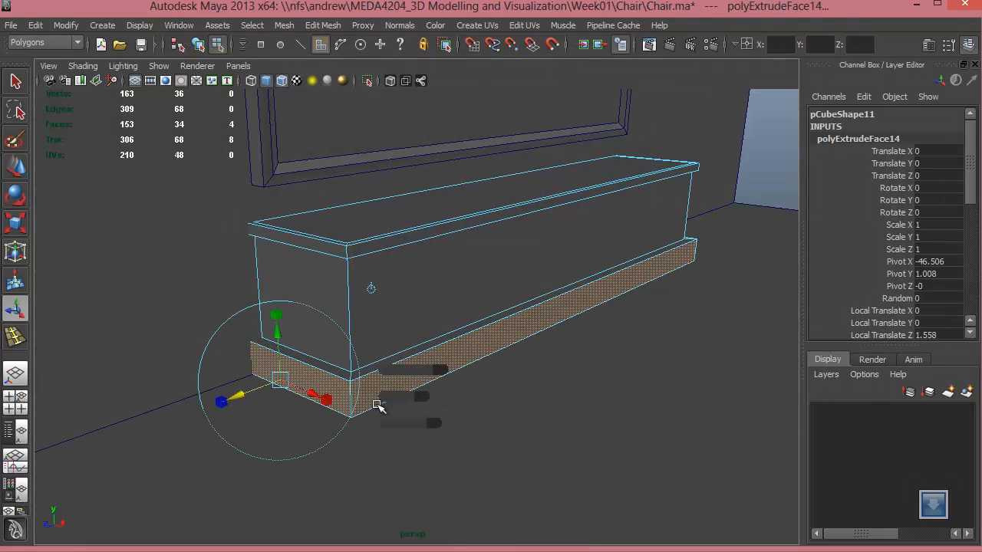
pyautogui.keyDown('alt'); pyautogui.moveTo(594, 468); pyautogui.dragTo(434, 429); pyautogui.keyUp('alt')
pyautogui.moveTo(230, 387); pyautogui.dragTo(228, 391)
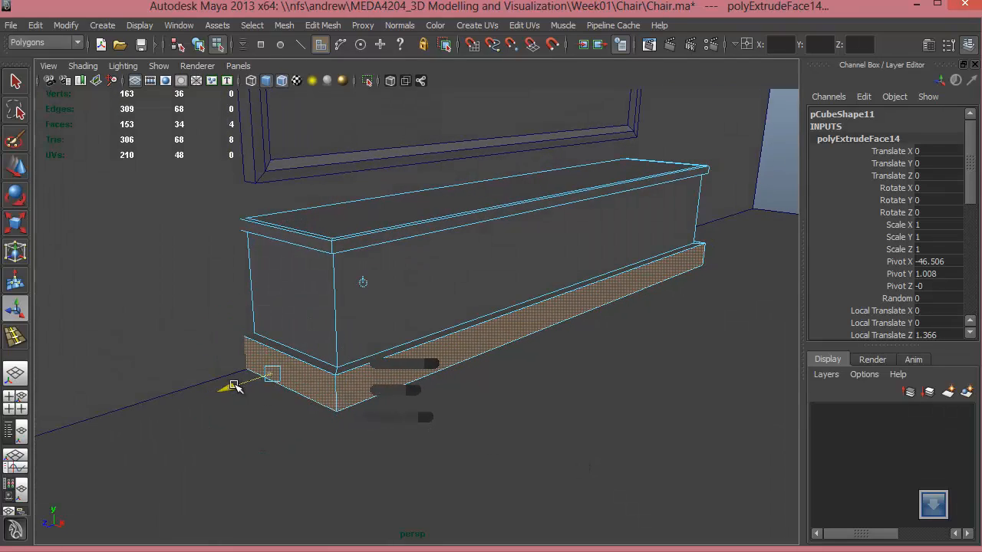
pyautogui.keyDown('alt'); pyautogui.moveTo(418, 438); pyautogui.dragTo(453, 399); pyautogui.keyUp('alt')
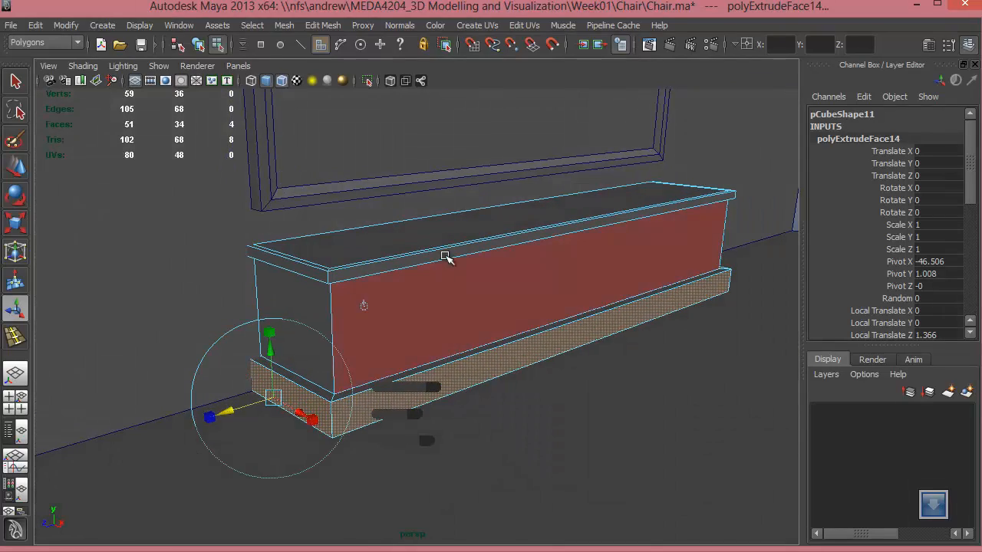
pyautogui.moveTo(521, 289); pyautogui.dragTo(493, 366, button='right')
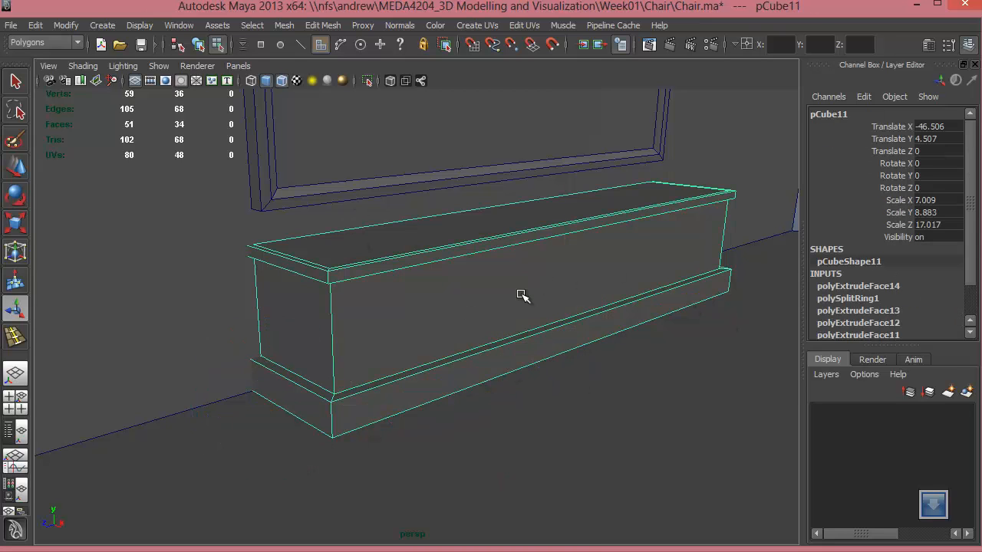
# Step: Insert 5 evenly spaced vertical edge loops along the cabinet's length, using multiple edge loops with the Insert Edge Loop Tool
pyautogui.keyDown('alt'); pyautogui.moveTo(530, 311); pyautogui.dragTo(537, 316); pyautogui.keyUp('alt')
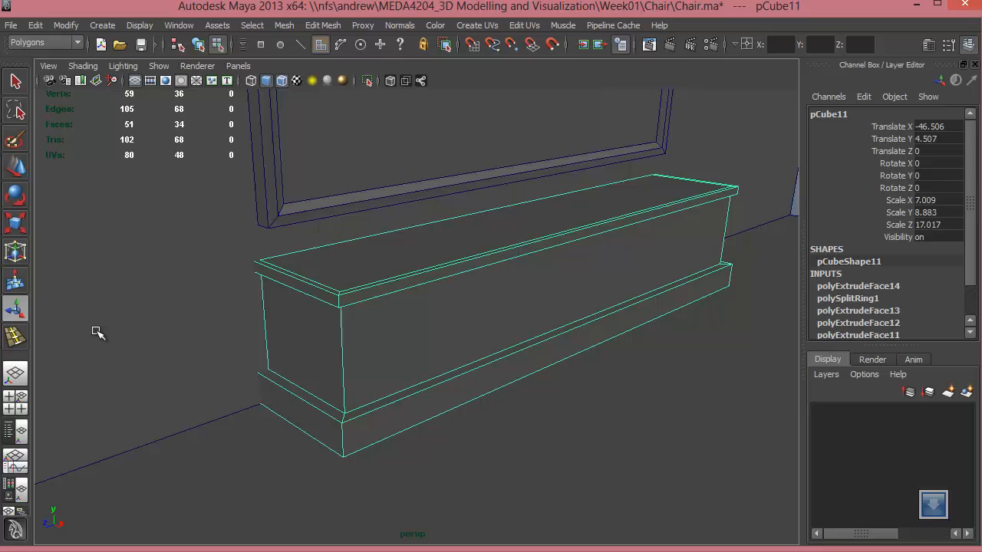
pyautogui.doubleClick(16, 336)
pyautogui.click(196, 193)
pyautogui.click(174, 223)
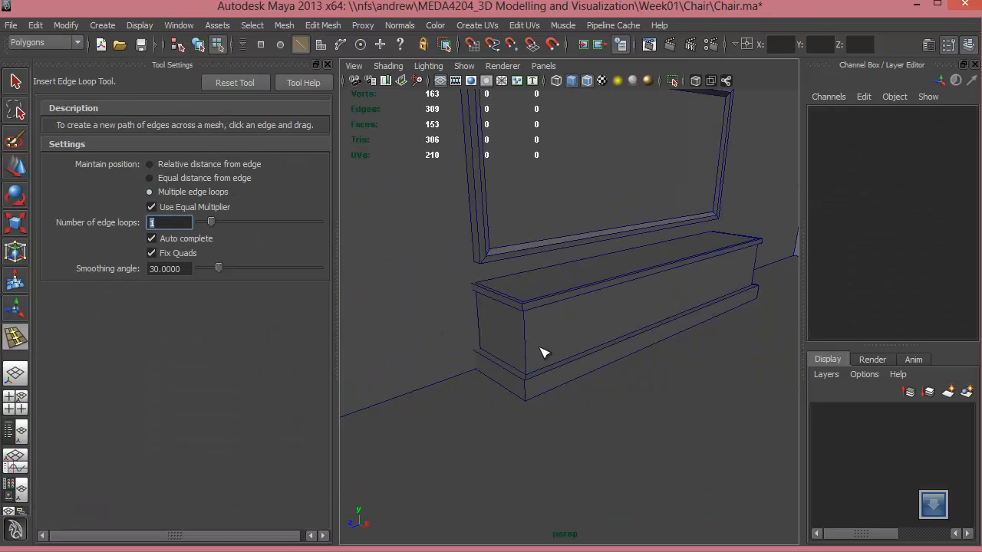
pyautogui.keyDown('alt'); pyautogui.moveTo(543, 352); pyautogui.dragTo(598, 346); pyautogui.keyUp('alt')
pyautogui.keyDown('alt'); pyautogui.moveTo(598, 346); pyautogui.dragTo(502, 360, button='middle'); pyautogui.keyUp('alt')
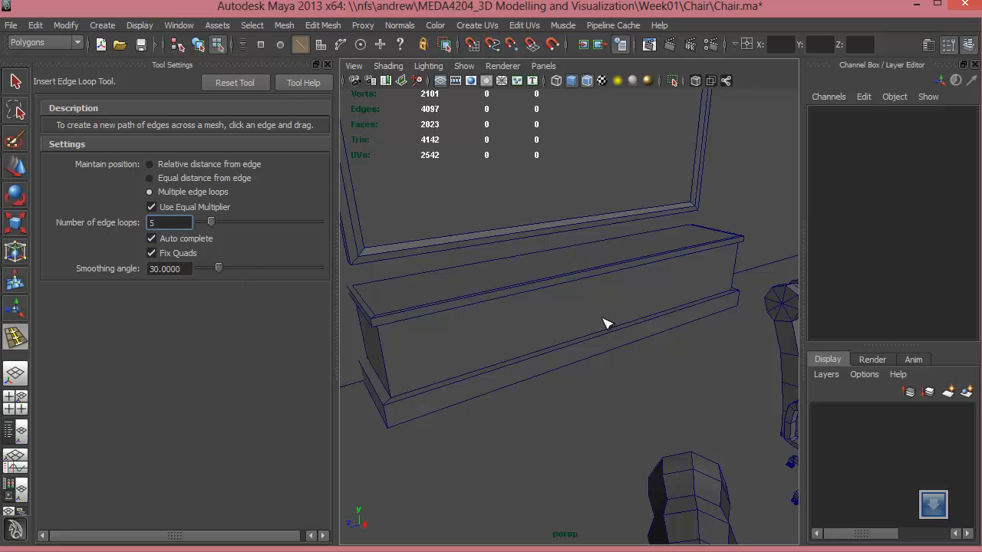
pyautogui.click(479, 308)
pyautogui.click(495, 307)
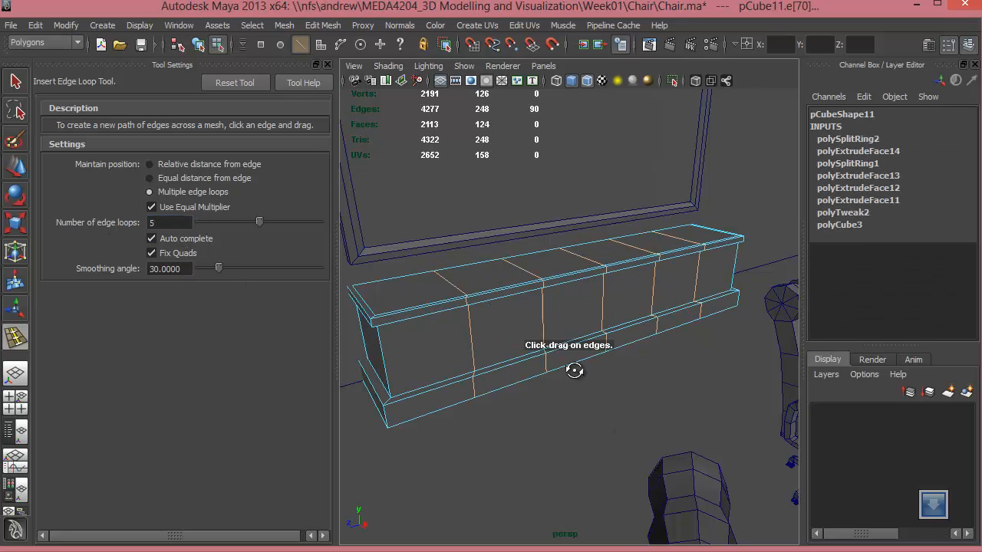
pyautogui.keyDown('alt'); pyautogui.moveTo(574, 370); pyautogui.dragTo(594, 371); pyautogui.keyUp('alt')
pyautogui.press('w')
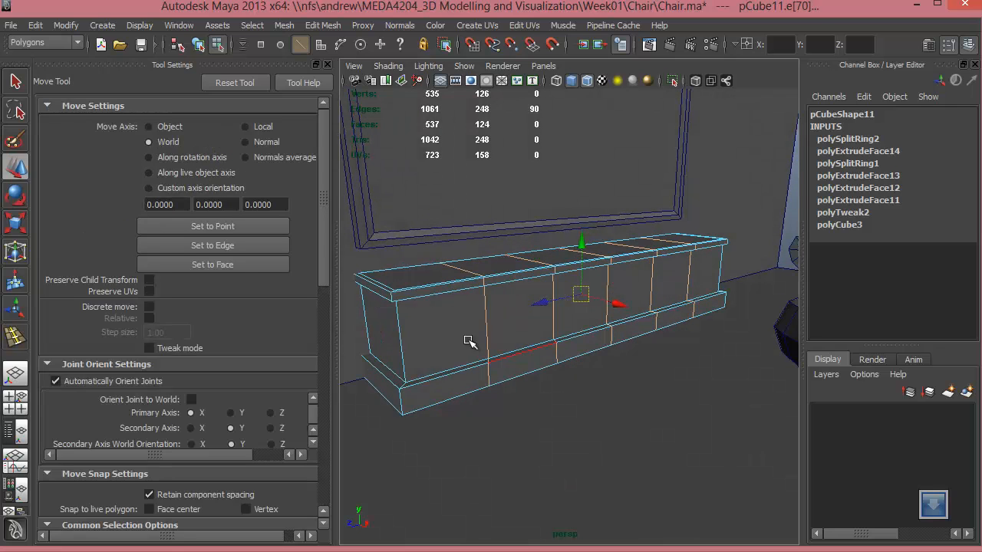
# Step: Select the six large front faces of the cabinet between the top slab and the plinth
pyautogui.moveTo(461, 302); pyautogui.dragTo(461, 339, button='right')
pyautogui.click(445, 329)
pyautogui.keyDown('shift'); pyautogui.click(522, 330); pyautogui.keyUp('shift')
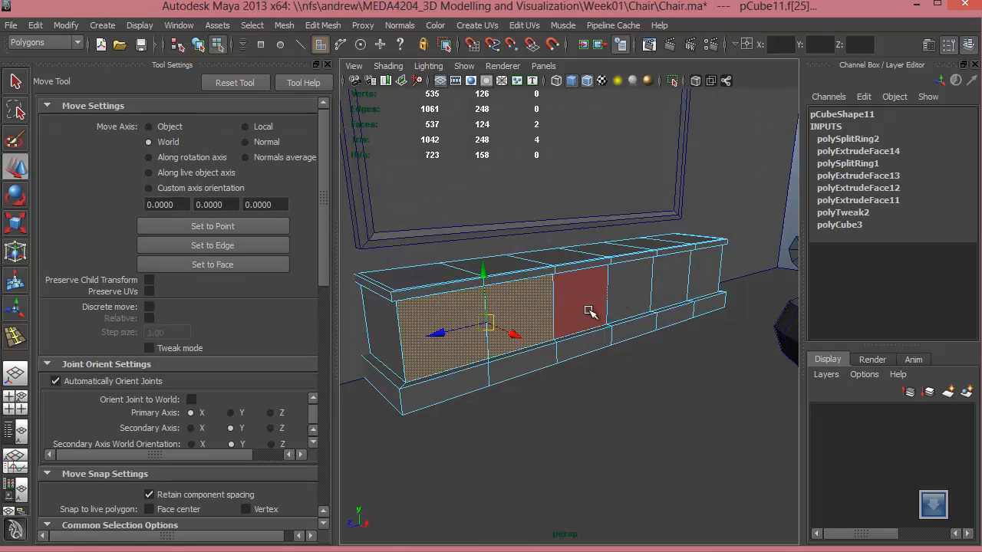
pyautogui.keyDown('shift'); pyautogui.click(583, 313); pyautogui.keyUp('shift')
pyautogui.keyDown('shift'); pyautogui.click(631, 298); pyautogui.keyUp('shift')
pyautogui.keyDown('shift'); pyautogui.click(669, 290); pyautogui.keyUp('shift')
pyautogui.keyDown('shift'); pyautogui.click(705, 277); pyautogui.keyUp('shift')
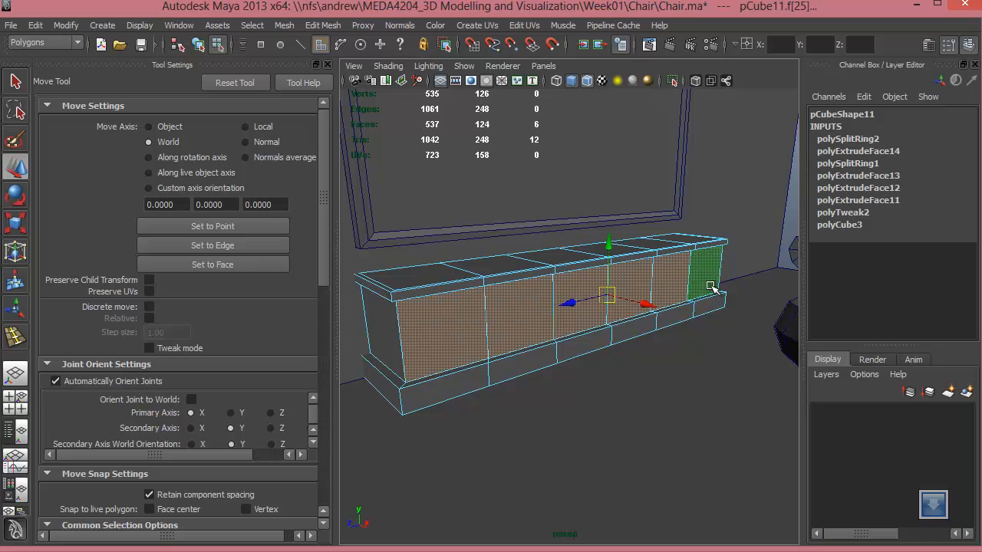
pyautogui.keyDown('shift'); pyautogui.moveTo(711, 286); pyautogui.dragTo(710, 321, button='right'); pyautogui.keyUp('shift')
pyautogui.keyDown('alt'); pyautogui.moveTo(601, 379); pyautogui.dragTo(607, 380); pyautogui.keyUp('alt')
pyautogui.moveTo(499, 396); pyautogui.dragTo(628, 401)
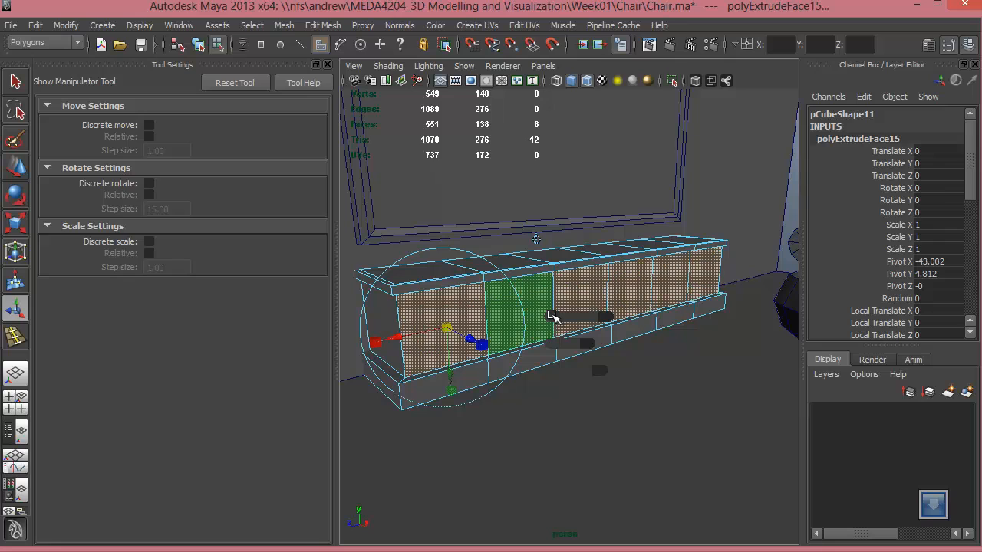
pyautogui.hotkey('ctrl', 'z')
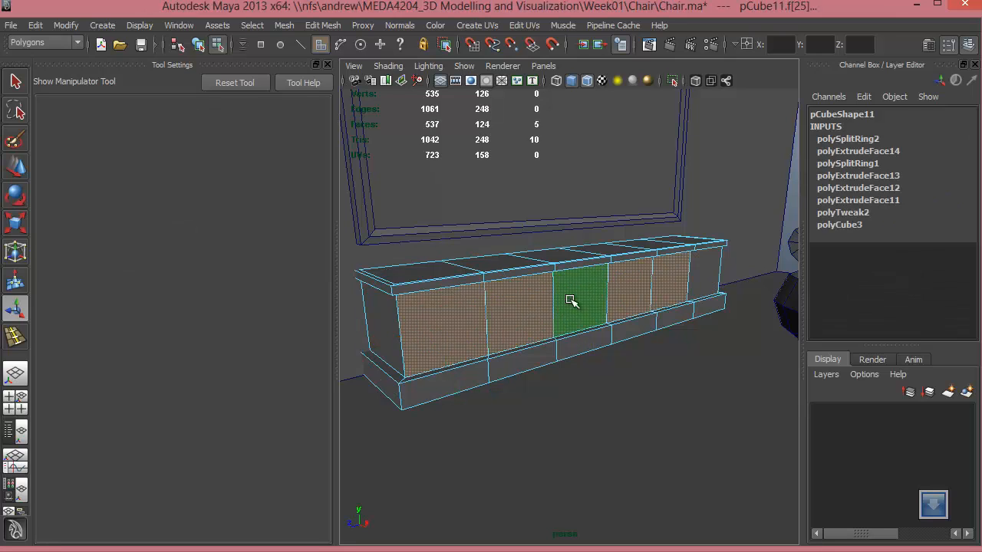
# Step: Turn off Keep Faces Together and extrude the six front faces, scaling each one inward to leave a frame around every panel
pyautogui.keyDown('shift'); pyautogui.click(704, 274); pyautogui.keyUp('shift')
pyautogui.click(317, 25)
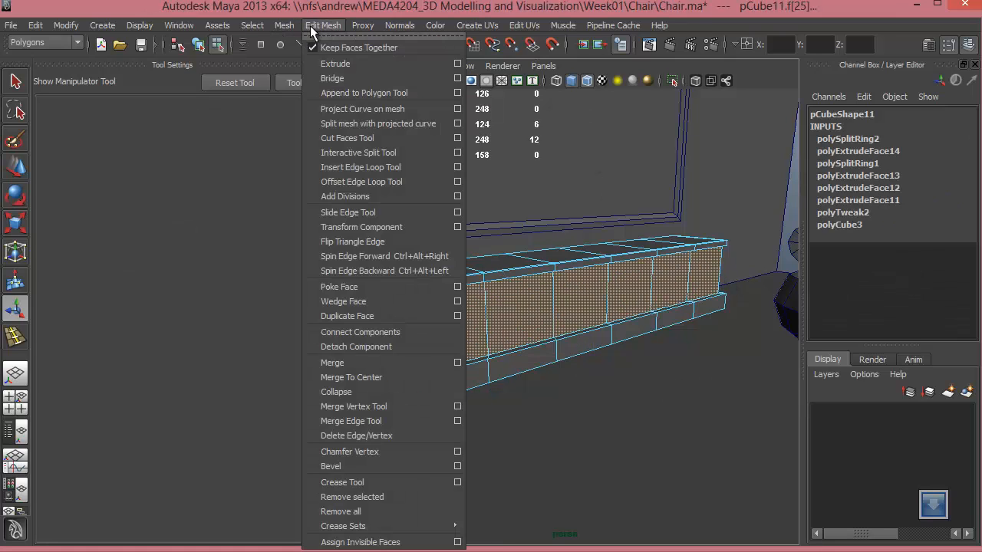
pyautogui.click(336, 47)
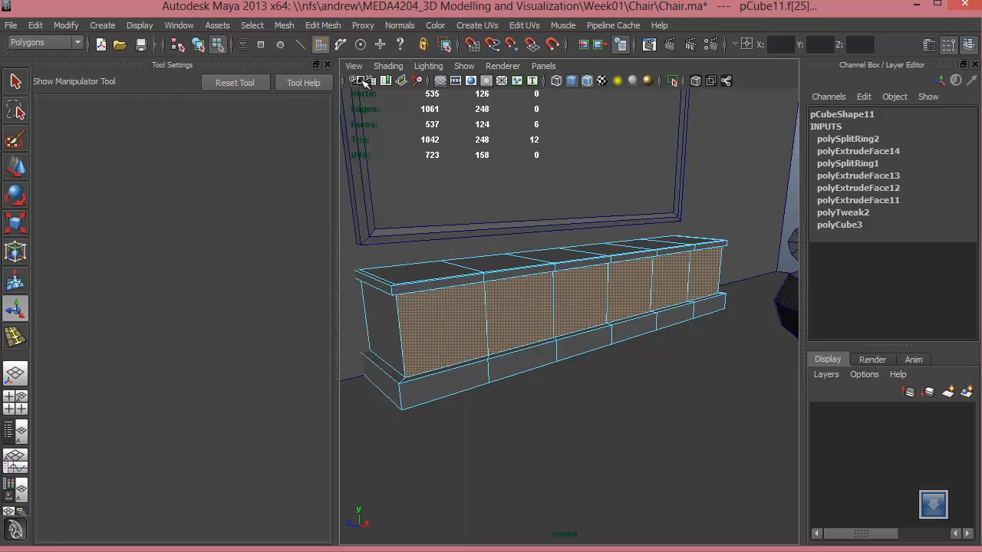
pyautogui.keyDown('shift'); pyautogui.moveTo(561, 286); pyautogui.dragTo(561, 322, button='right'); pyautogui.keyUp('shift')
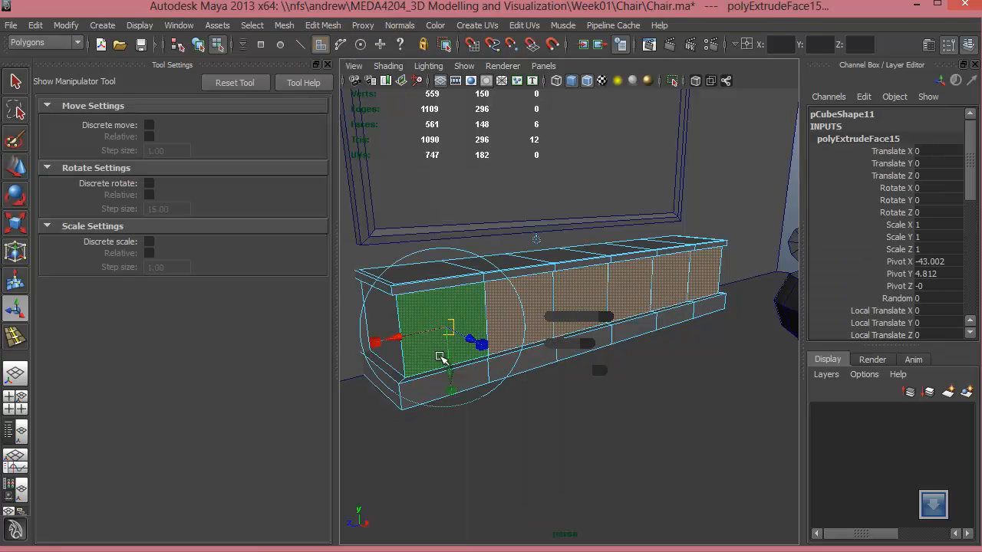
pyautogui.moveTo(448, 329); pyautogui.dragTo(440, 344)
pyautogui.keyDown('alt'); pyautogui.moveTo(458, 343); pyautogui.dragTo(657, 368, button='right'); pyautogui.keyUp('alt')
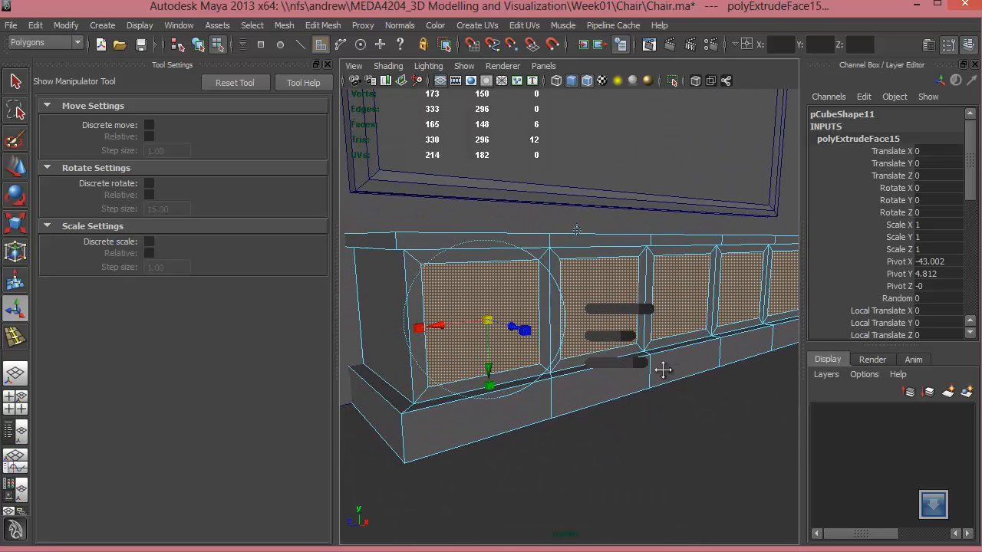
pyautogui.click(328, 65)
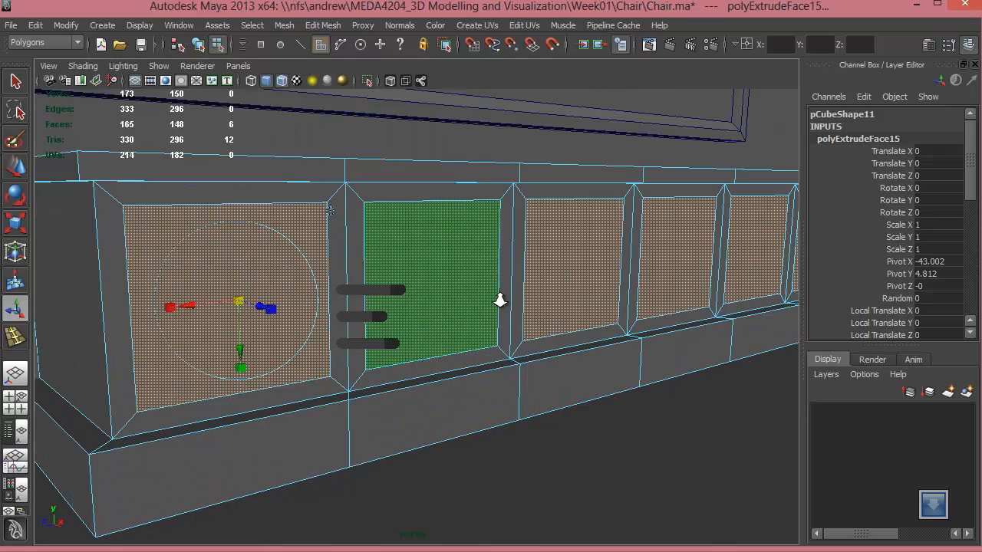
# Step: Inset the six panel faces a second time, and extrude them about 0.35 into the cabinet with a slight taper
pyautogui.keyDown('shift'); pyautogui.moveTo(511, 266); pyautogui.dragTo(512, 299, button='right'); pyautogui.keyUp('shift')
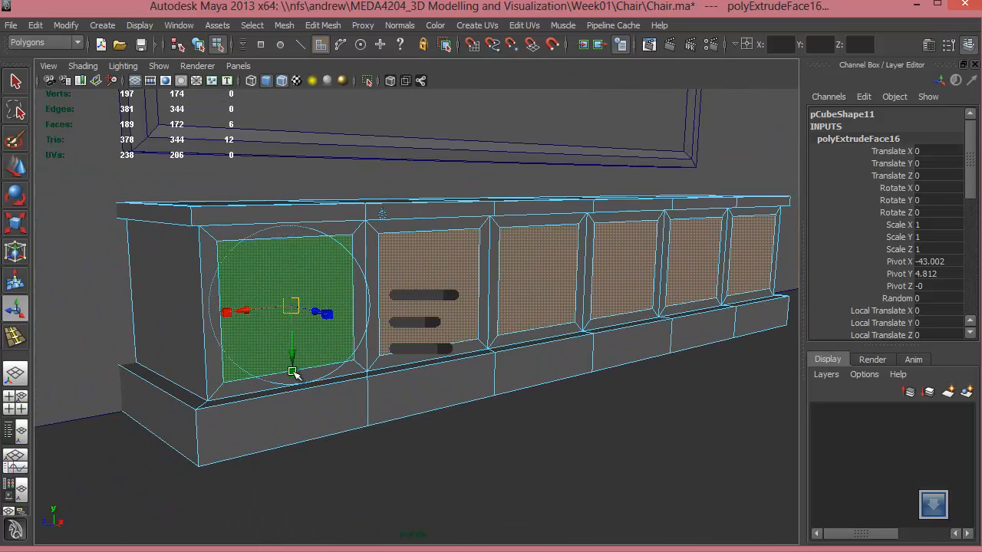
pyautogui.moveTo(294, 306); pyautogui.dragTo(287, 309)
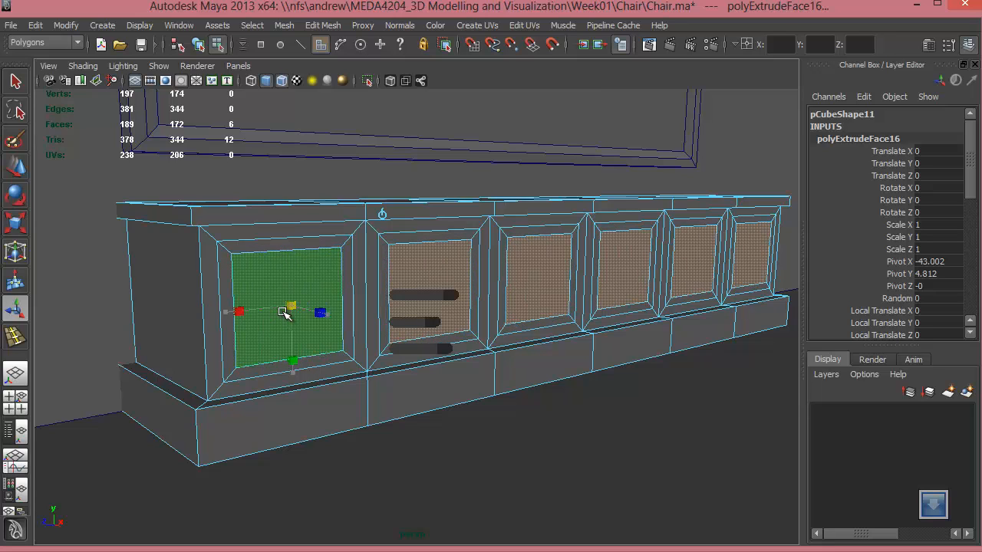
pyautogui.keyDown('shift'); pyautogui.moveTo(335, 285); pyautogui.dragTo(351, 325, button='right'); pyautogui.keyUp('shift')
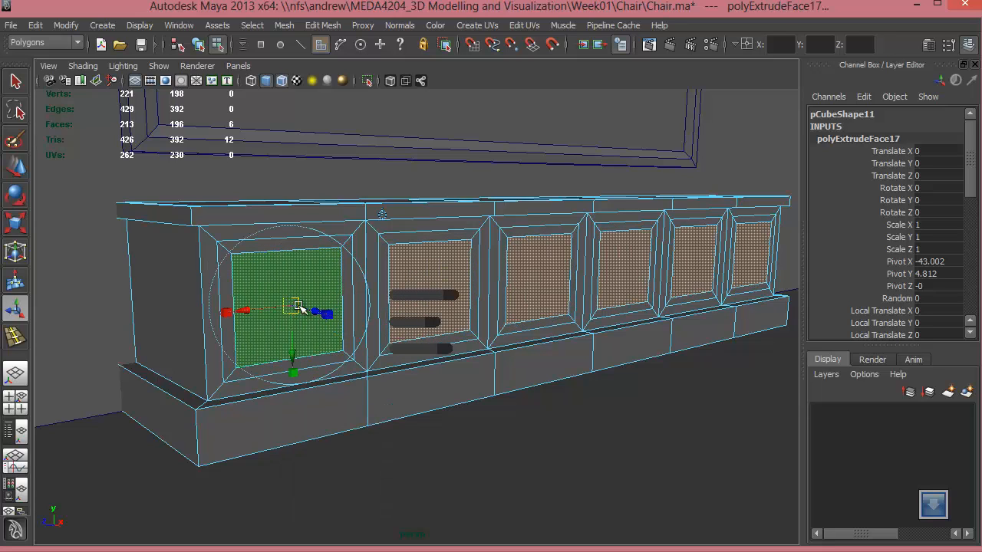
pyautogui.click(293, 372)
pyautogui.moveTo(292, 309); pyautogui.dragTo(306, 307)
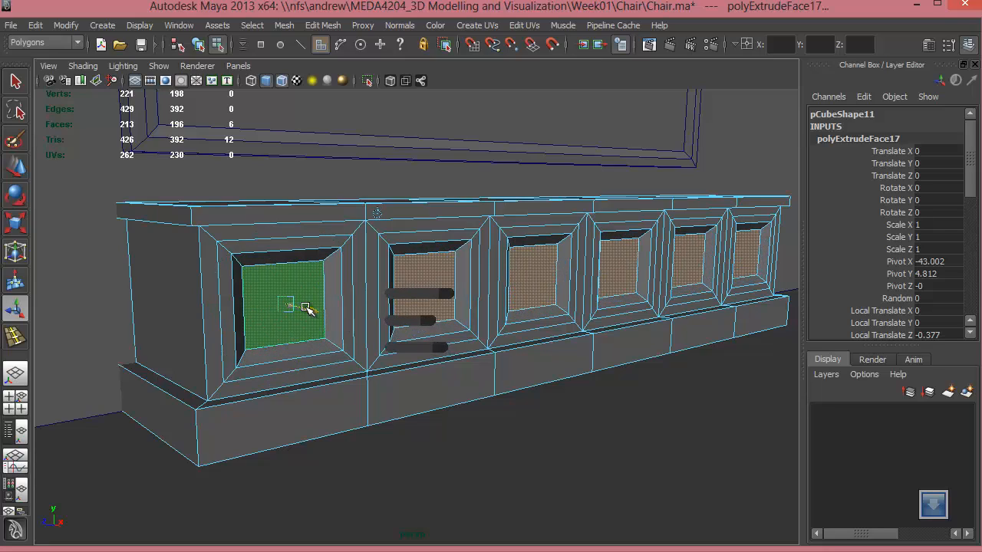
pyautogui.press('w')
pyautogui.keyDown('alt'); pyautogui.moveTo(391, 346); pyautogui.dragTo(502, 376); pyautogui.keyUp('alt')
pyautogui.moveTo(464, 342); pyautogui.dragTo(466, 342)
pyautogui.keyDown('alt'); pyautogui.moveTo(511, 374); pyautogui.dragTo(483, 361); pyautogui.keyUp('alt')
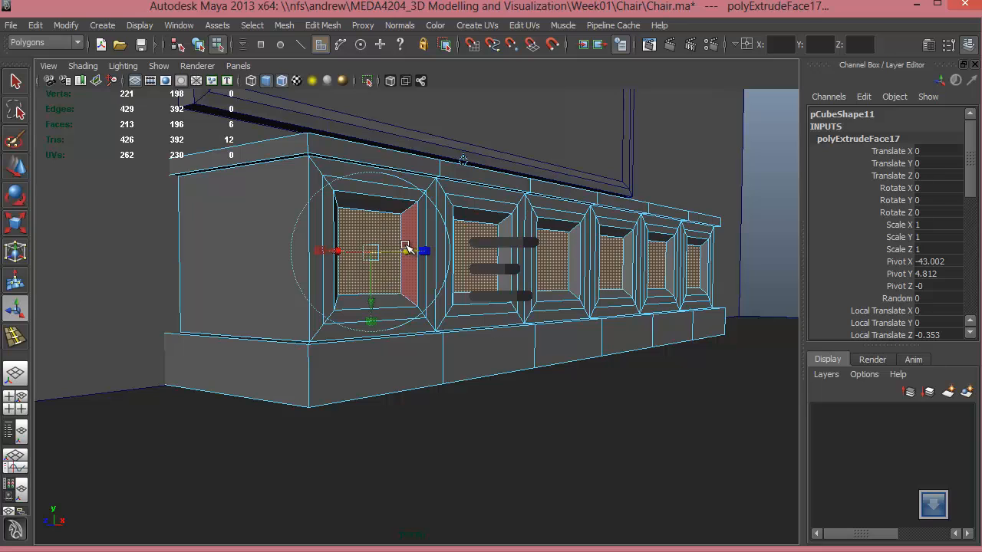
# Step: Extrude the six recessed panel faces outward by about 0.3, scale them smaller into raised centres, and deselect the cabinet in object mode
pyautogui.keyDown('shift'); pyautogui.moveTo(401, 240); pyautogui.dragTo(387, 251, button='right'); pyautogui.keyUp('shift')
pyautogui.moveTo(387, 250); pyautogui.dragTo(429, 298)
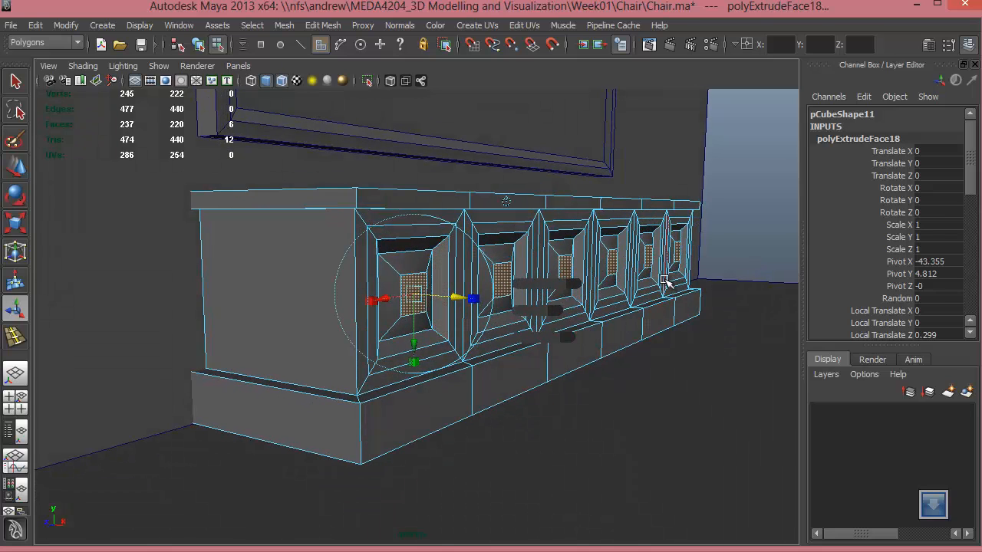
pyautogui.moveTo(660, 282); pyautogui.dragTo(719, 263, button='right')
pyautogui.click(728, 307)
# Step: Examine the panelled cabinet and the whole conference room from several angles
pyautogui.keyDown('alt'); pyautogui.moveTo(728, 306); pyautogui.dragTo(581, 355, button='right'); pyautogui.keyUp('alt')
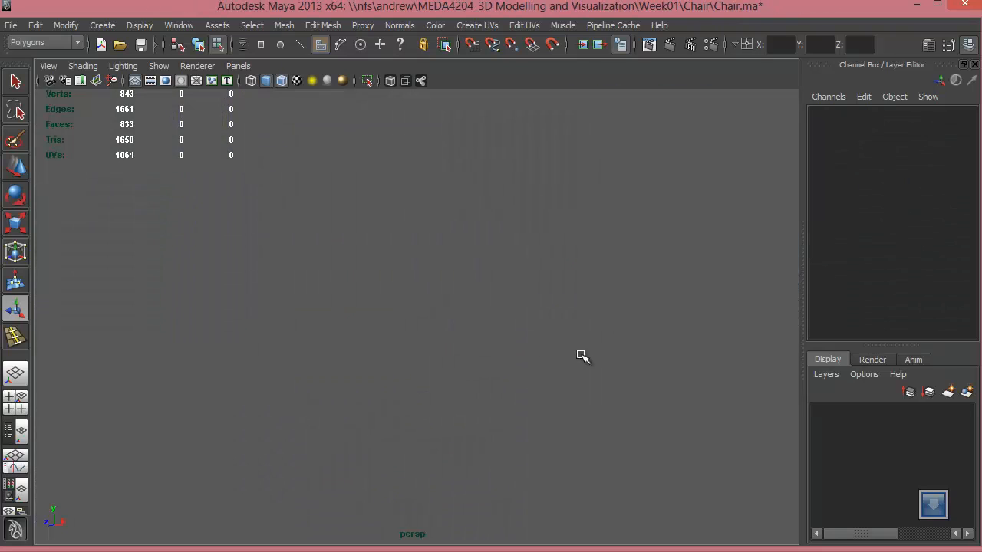
pyautogui.keyDown('alt'); pyautogui.moveTo(580, 355); pyautogui.dragTo(340, 376); pyautogui.keyUp('alt')
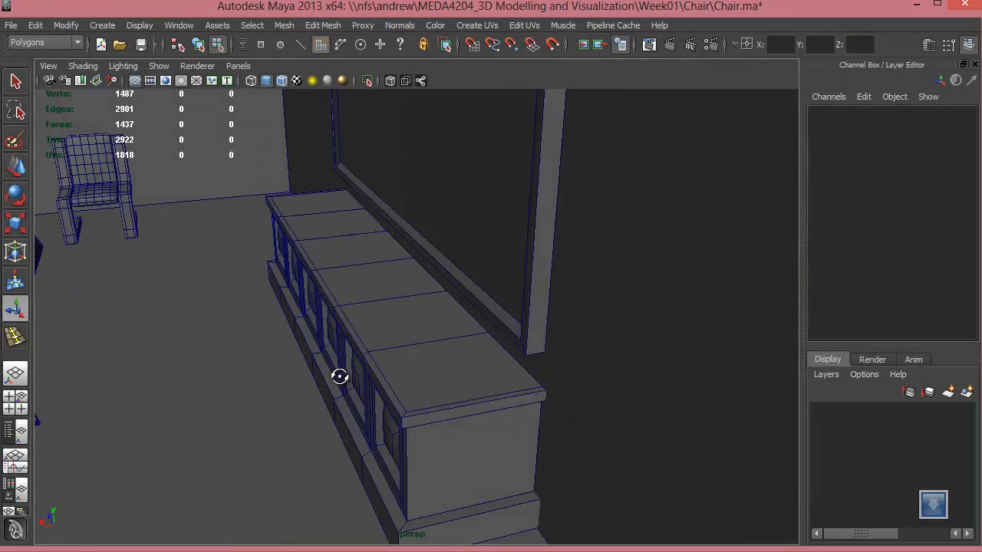
pyautogui.keyDown('alt'); pyautogui.moveTo(376, 346); pyautogui.dragTo(212, 315, button='right'); pyautogui.keyUp('alt')
pyautogui.keyDown('alt'); pyautogui.moveTo(377, 311); pyautogui.dragTo(476, 328, button='middle'); pyautogui.keyUp('alt')
pyautogui.keyDown('alt'); pyautogui.moveTo(476, 328); pyautogui.dragTo(514, 322); pyautogui.keyUp('alt')
pyautogui.keyDown('alt'); pyautogui.moveTo(514, 322); pyautogui.dragTo(428, 322, button='right'); pyautogui.keyUp('alt')
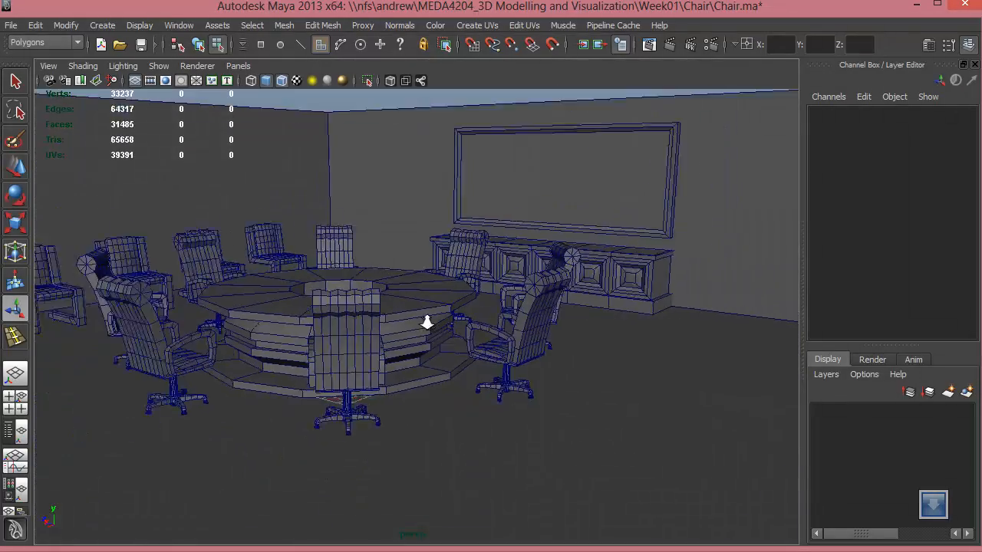
pyautogui.keyDown('alt'); pyautogui.moveTo(428, 322); pyautogui.dragTo(568, 405); pyautogui.keyUp('alt')
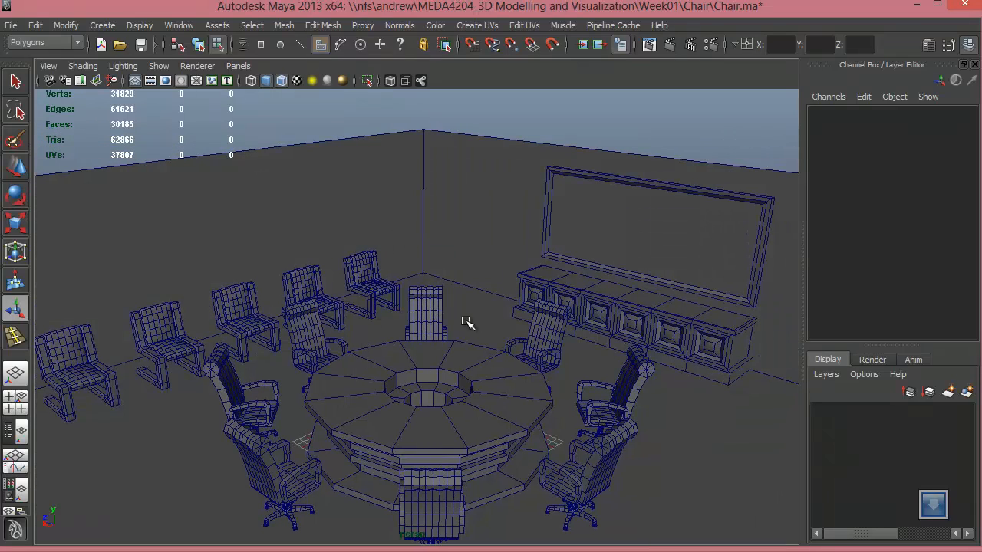
# Step: Create a polygon cylinder and move it along X to about -38.7, onto the open floor in front of the panelled cabinet
pyautogui.click(94, 23)
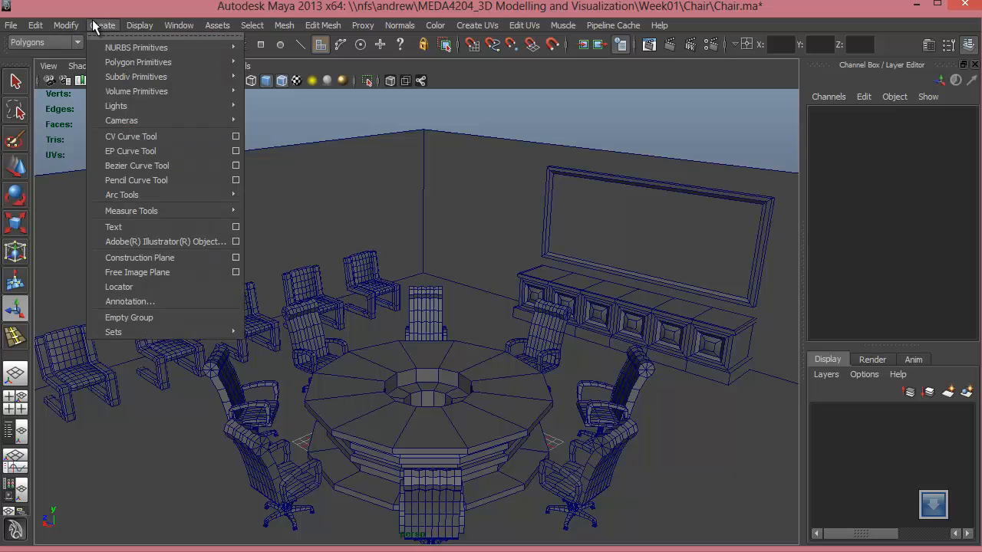
pyautogui.moveTo(240, 62)
pyautogui.click(276, 100)
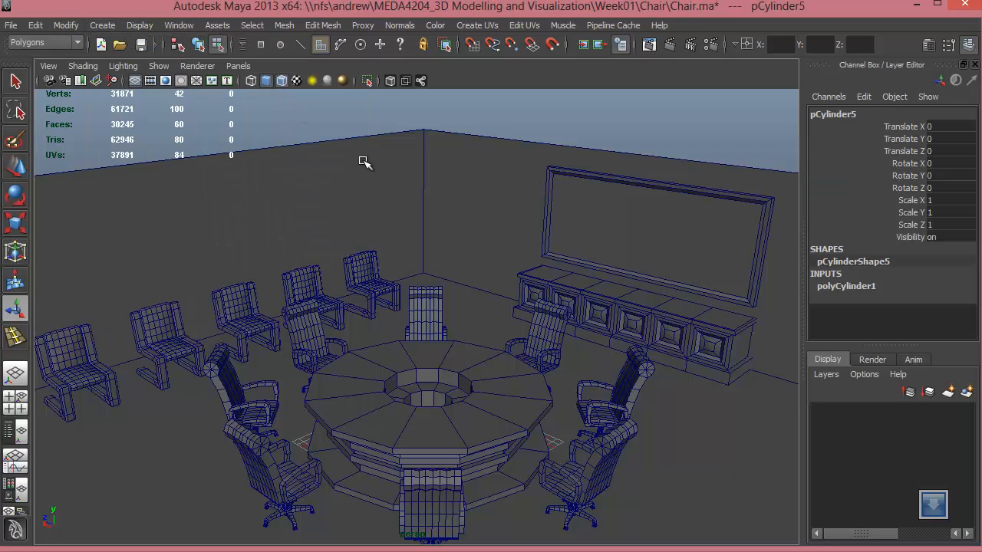
pyautogui.press('f')
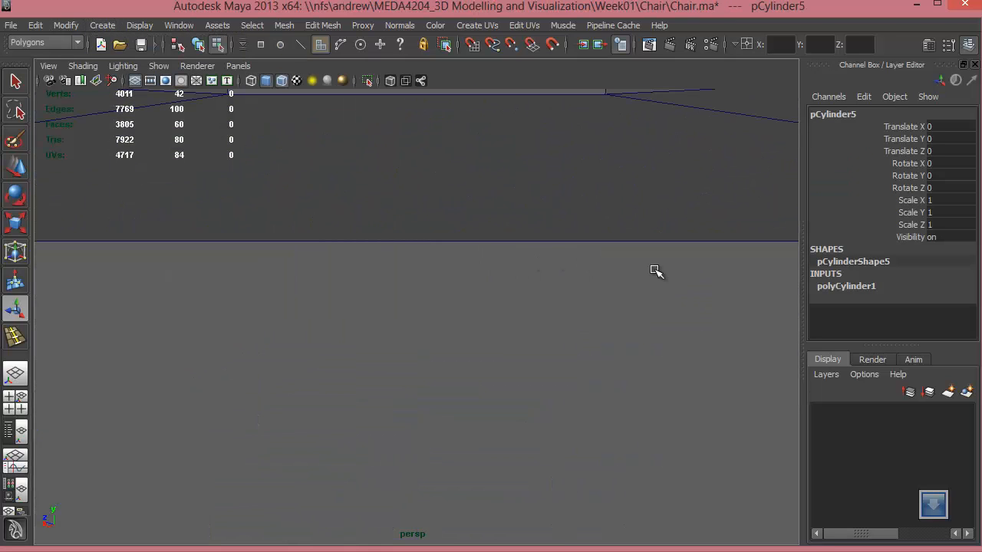
pyautogui.keyDown('alt'); pyautogui.moveTo(655, 271); pyautogui.dragTo(160, 243, button='right'); pyautogui.keyUp('alt')
pyautogui.keyDown('alt'); pyautogui.moveTo(565, 297); pyautogui.dragTo(253, 285, button='right'); pyautogui.keyUp('alt')
pyautogui.keyDown('alt'); pyautogui.moveTo(480, 310); pyautogui.dragTo(580, 303); pyautogui.keyUp('alt')
pyautogui.press('w')
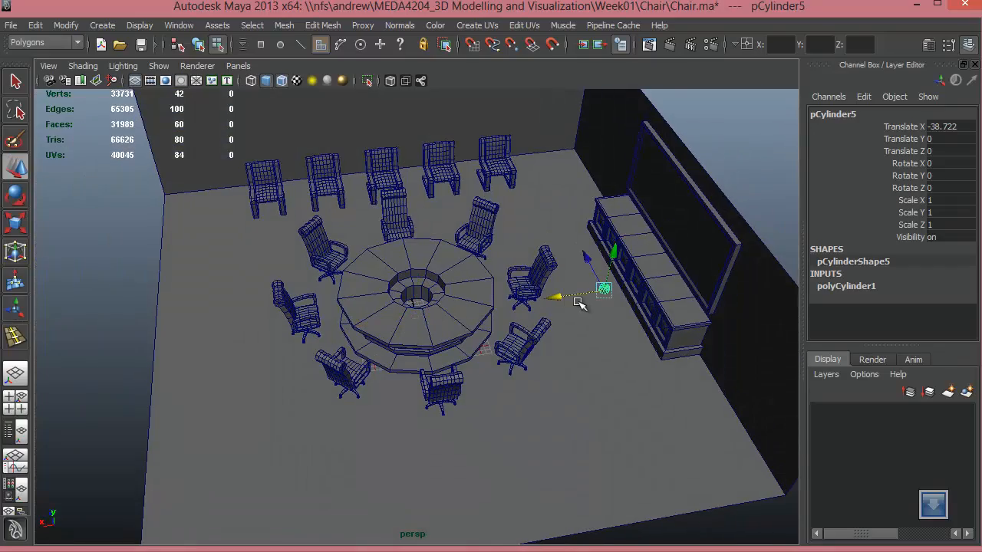
pyautogui.press('f')
pyautogui.keyDown('alt'); pyautogui.moveTo(701, 285); pyautogui.dragTo(477, 330, button='right'); pyautogui.keyUp('alt')
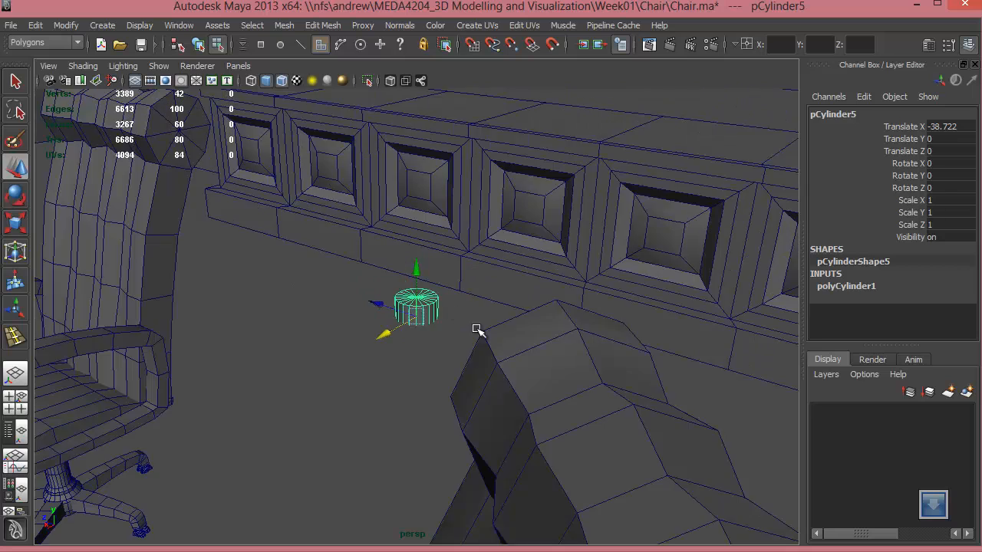
pyautogui.keyDown('alt'); pyautogui.moveTo(477, 329); pyautogui.dragTo(427, 295); pyautogui.keyUp('alt')
pyautogui.keyDown('alt'); pyautogui.moveTo(482, 325); pyautogui.dragTo(428, 300, button='right'); pyautogui.keyUp('alt')
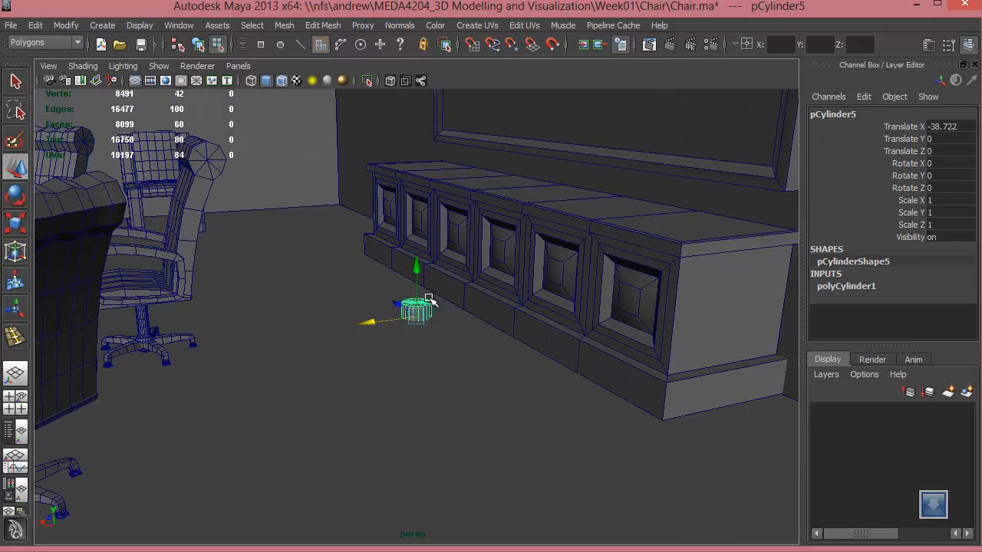
# Step: Set the cylinder's radius to 1.6 and its height to 3.5
pyautogui.click(844, 286)
pyautogui.scroll(-2, 843, 261)
pyautogui.click(899, 248)
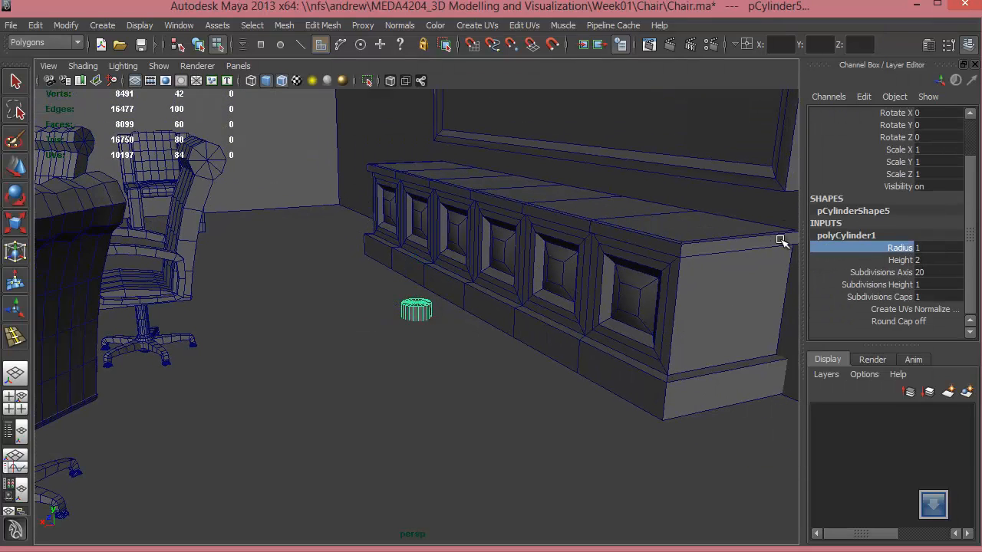
pyautogui.moveTo(547, 260)
pyautogui.mouseDown(button='middle')
pyautogui.moveTo(560, 264)
pyautogui.moveTo(552, 268)
pyautogui.mouseUp(button='middle')
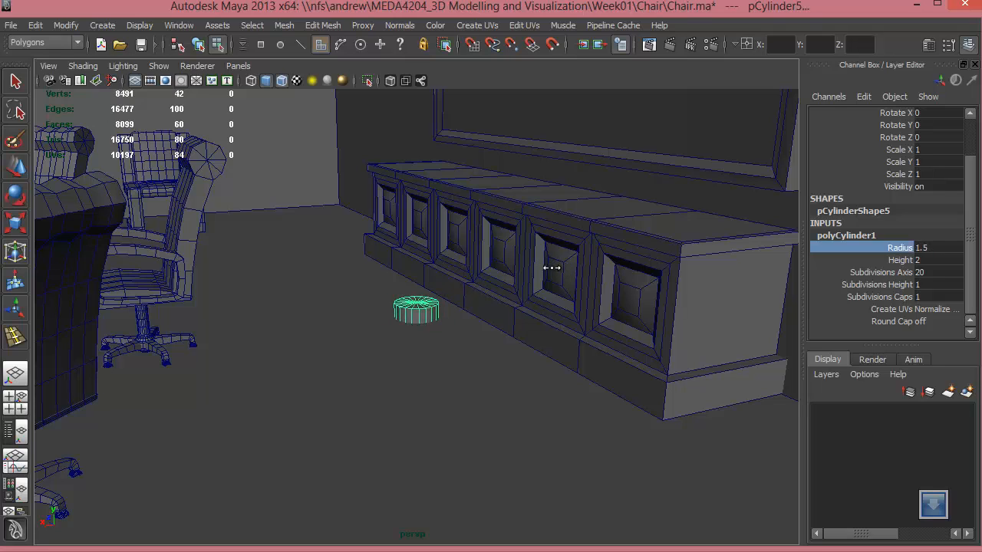
pyautogui.click(901, 260)
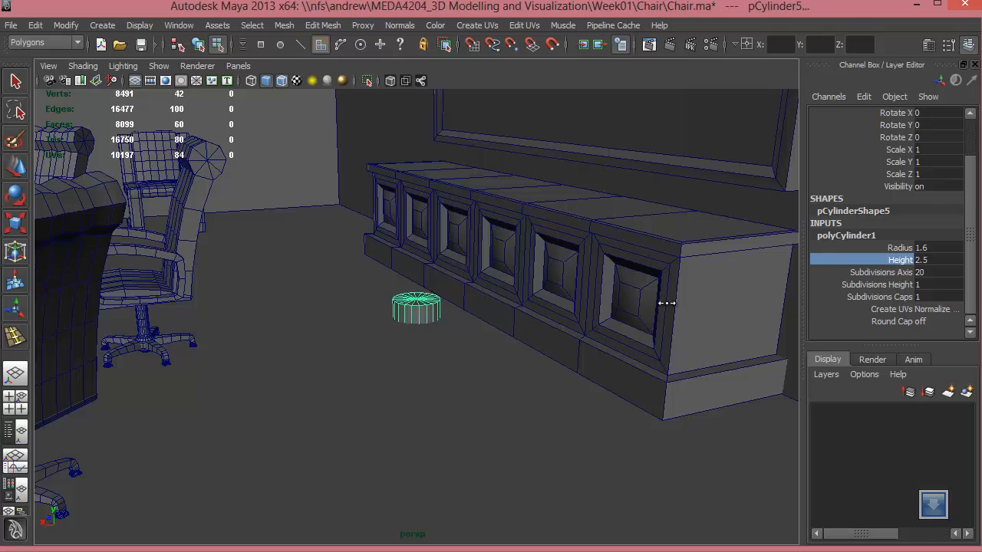
# Step: Raise the cylinder in the side view until its base rests on the floor line
pyautogui.press('space')
pyautogui.press('space')
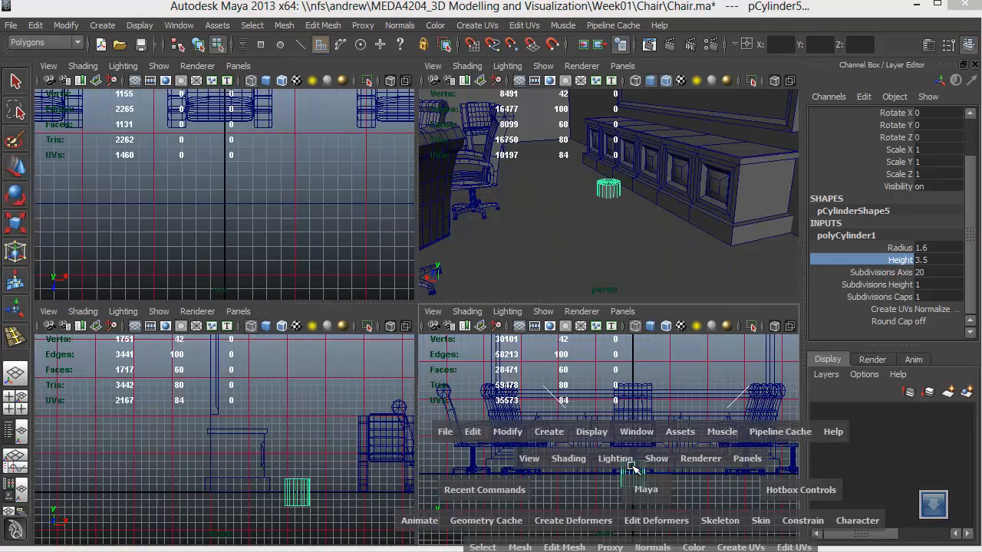
pyautogui.moveTo(465, 346); pyautogui.dragTo(461, 316)
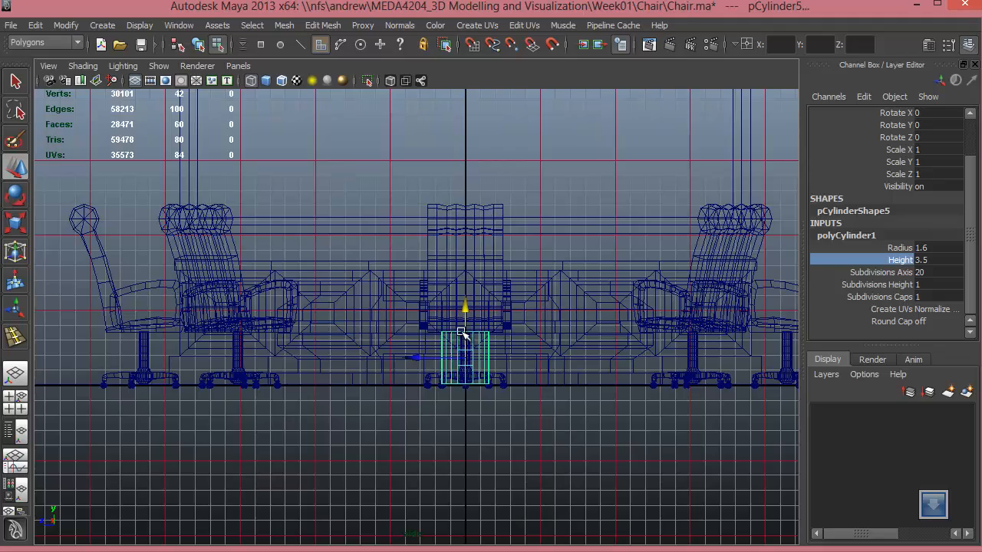
pyautogui.press('space')
pyautogui.press('space')
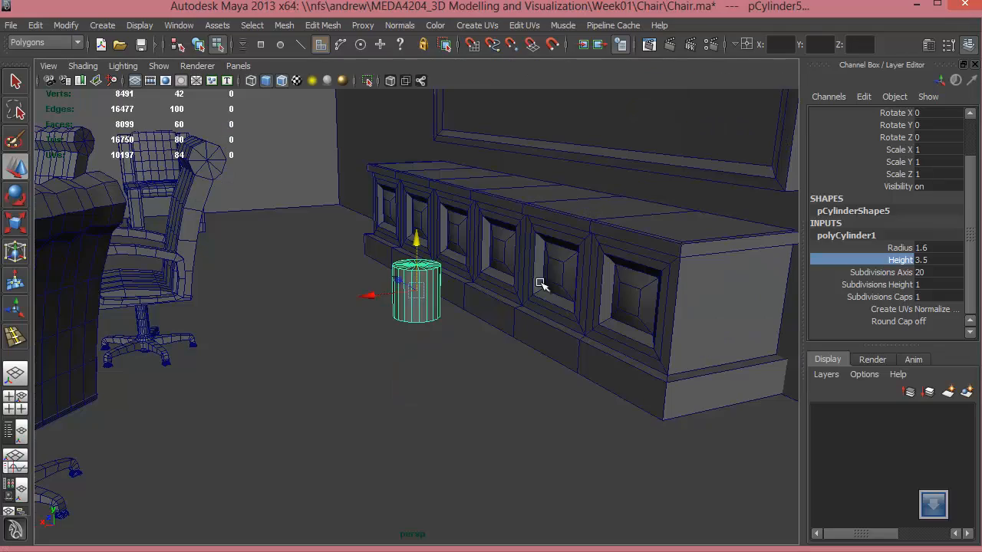
# Step: Set the cylinder's cap subdivisions to 0 so each end is a single face
pyautogui.keyDown('alt'); pyautogui.moveTo(408, 362); pyautogui.dragTo(408, 363); pyautogui.keyUp('alt')
pyautogui.keyDown('alt'); pyautogui.moveTo(408, 363); pyautogui.dragTo(833, 332, button='right'); pyautogui.keyUp('alt')
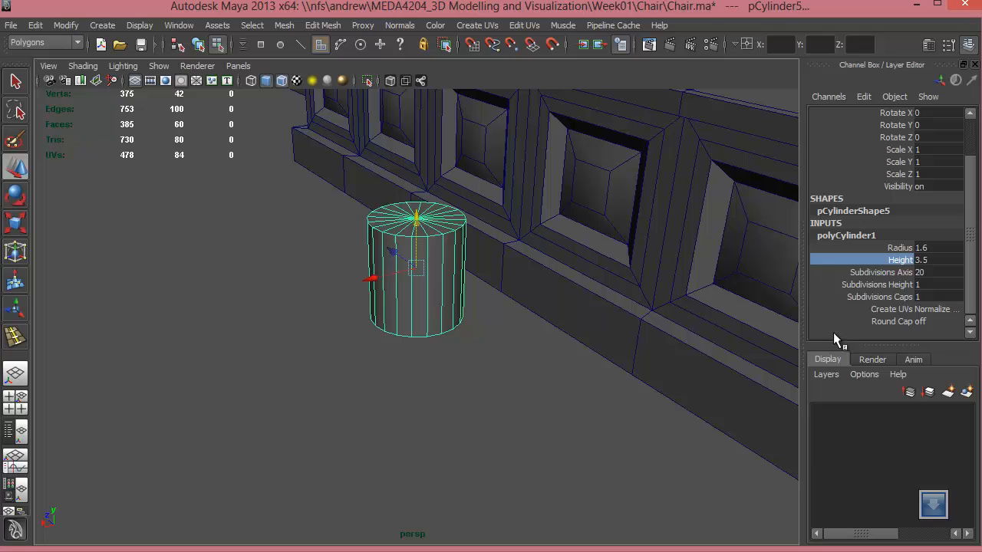
pyautogui.click(883, 298)
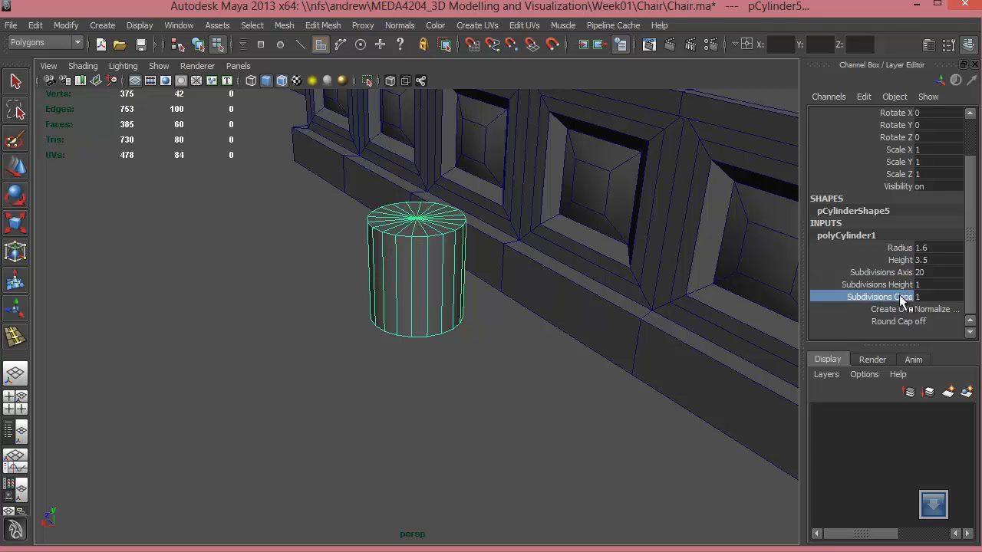
pyautogui.click(928, 298)
pyautogui.write('0')
pyautogui.press('Return')
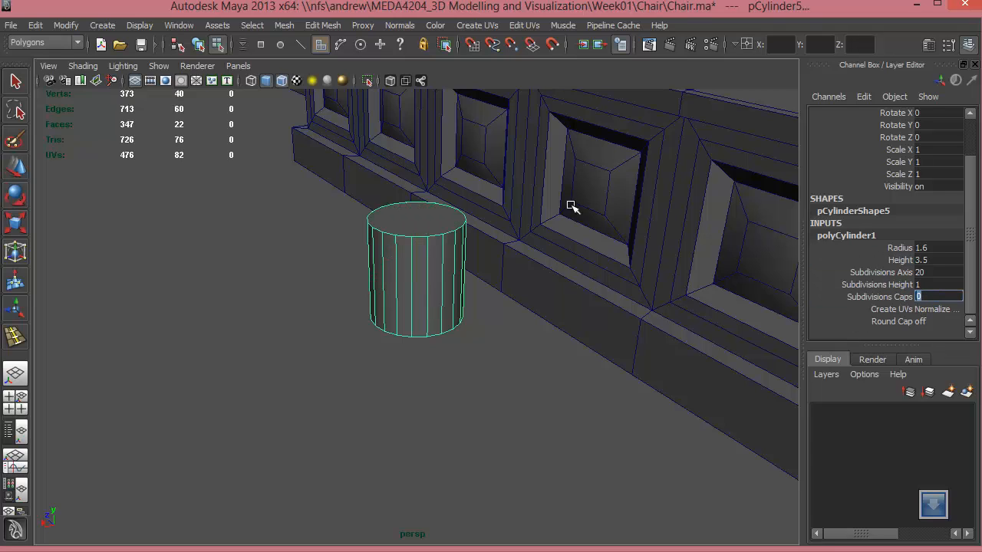
# Step: Select the cylinder's top face and scale it outward to give the body a tapered waste-bin shape
pyautogui.keyDown('alt'); pyautogui.moveTo(429, 250); pyautogui.dragTo(442, 284, button='right'); pyautogui.keyUp('alt')
pyautogui.keyDown('alt'); pyautogui.moveTo(442, 284); pyautogui.dragTo(445, 335, button='middle'); pyautogui.keyUp('alt')
pyautogui.moveTo(406, 268); pyautogui.dragTo(415, 305, button='right')
pyautogui.click(415, 259)
pyautogui.moveTo(442, 312)
pyautogui.keyDown('alt'); pyautogui.mouseDown()
pyautogui.moveTo(478, 318)
pyautogui.moveTo(463, 299)
pyautogui.moveTo(445, 303)
pyautogui.mouseUp(); pyautogui.keyUp('alt')
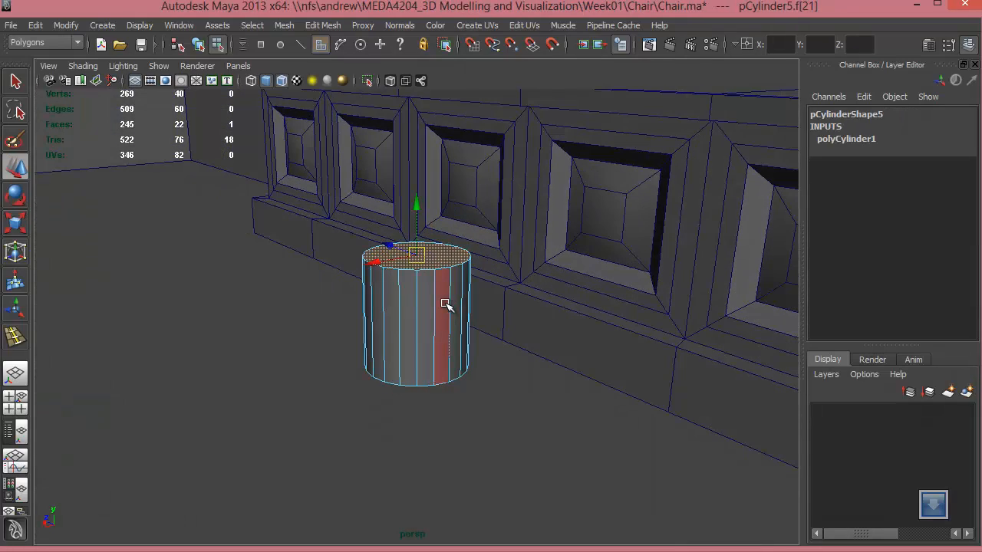
pyautogui.press('r')
pyautogui.moveTo(421, 255); pyautogui.dragTo(438, 278)
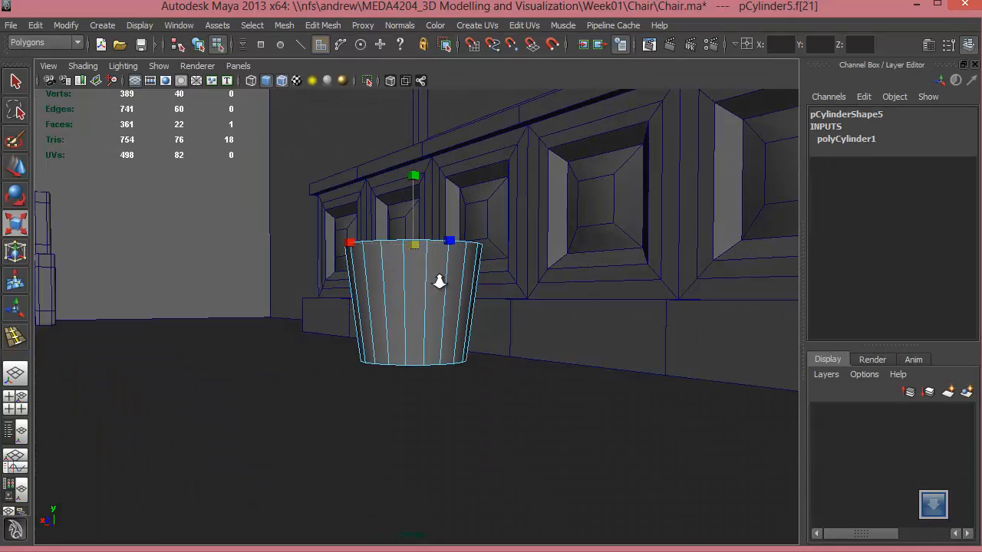
pyautogui.keyDown('alt'); pyautogui.moveTo(438, 278); pyautogui.dragTo(544, 331, button='right'); pyautogui.keyUp('alt')
pyautogui.keyDown('alt'); pyautogui.moveTo(441, 422); pyautogui.dragTo(445, 460); pyautogui.keyUp('alt')
pyautogui.moveTo(396, 367)
pyautogui.keyDown('alt'); pyautogui.mouseDown()
pyautogui.moveTo(411, 359)
pyautogui.moveTo(415, 330)
pyautogui.moveTo(412, 358)
pyautogui.mouseUp(); pyautogui.keyUp('alt')
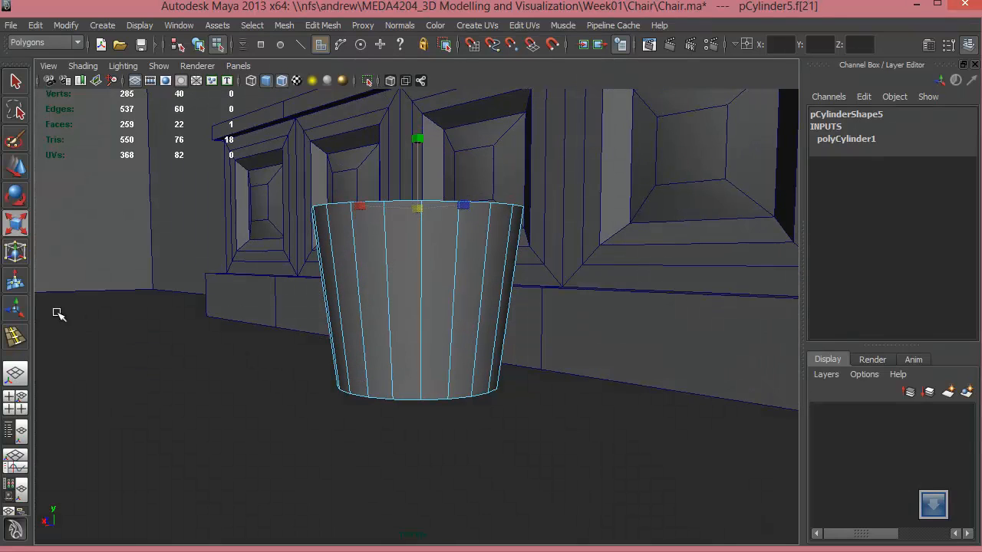
pyautogui.click(19, 339)
pyautogui.click(394, 372)
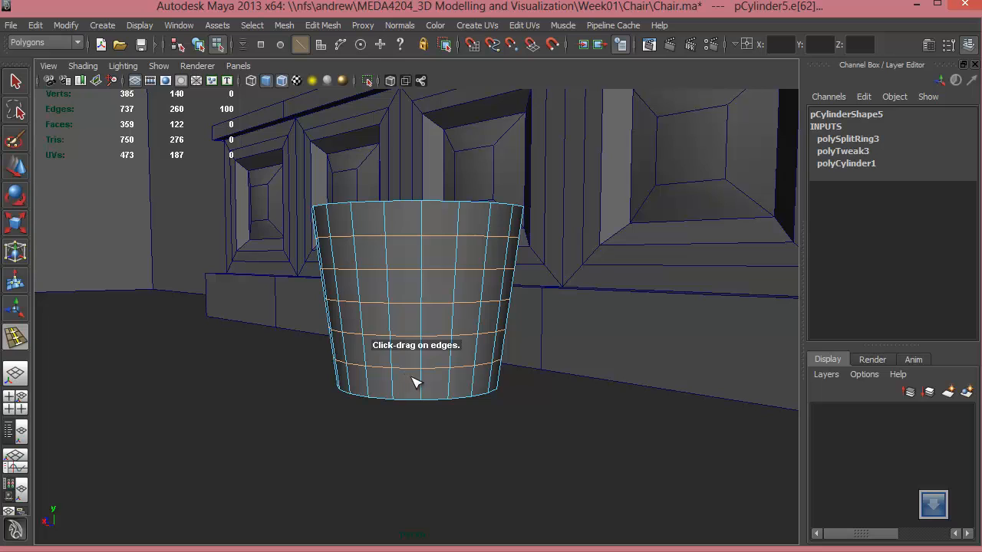
pyautogui.hotkey('ctrl', 'z')
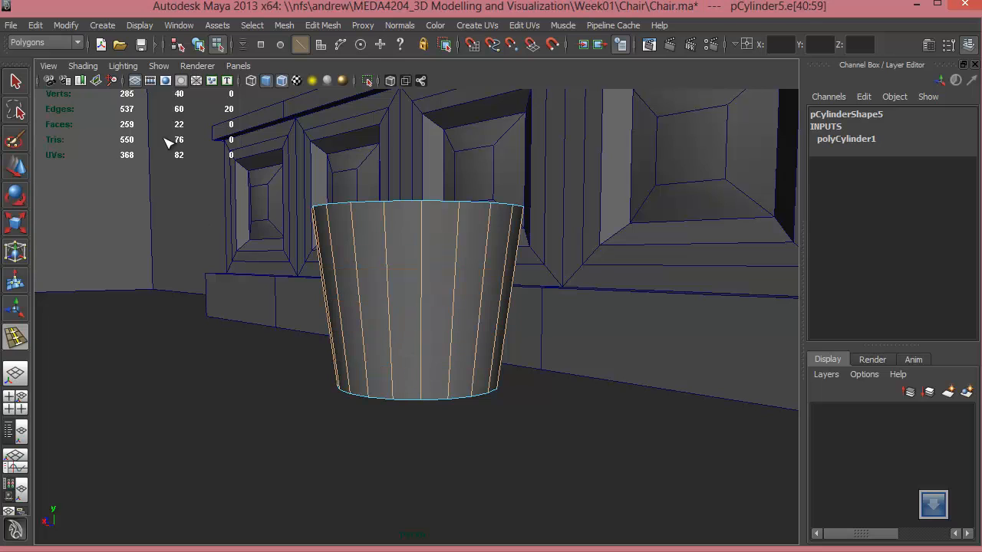
# Step: Set the Insert Edge Loop Tool to relative distance from edge, and add loops near the bin's base, near its rim and around its middle
pyautogui.doubleClick(25, 338)
pyautogui.click(153, 163)
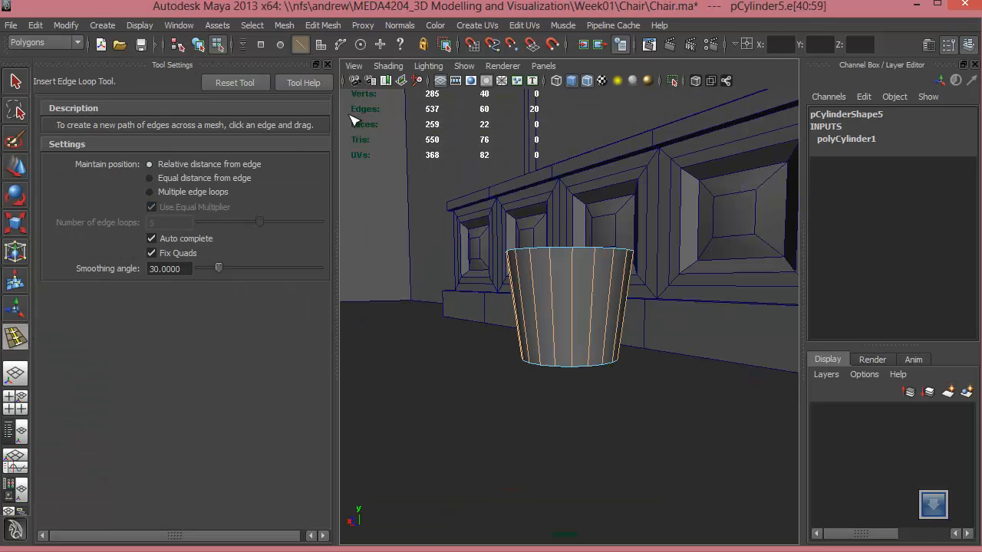
pyautogui.click(328, 64)
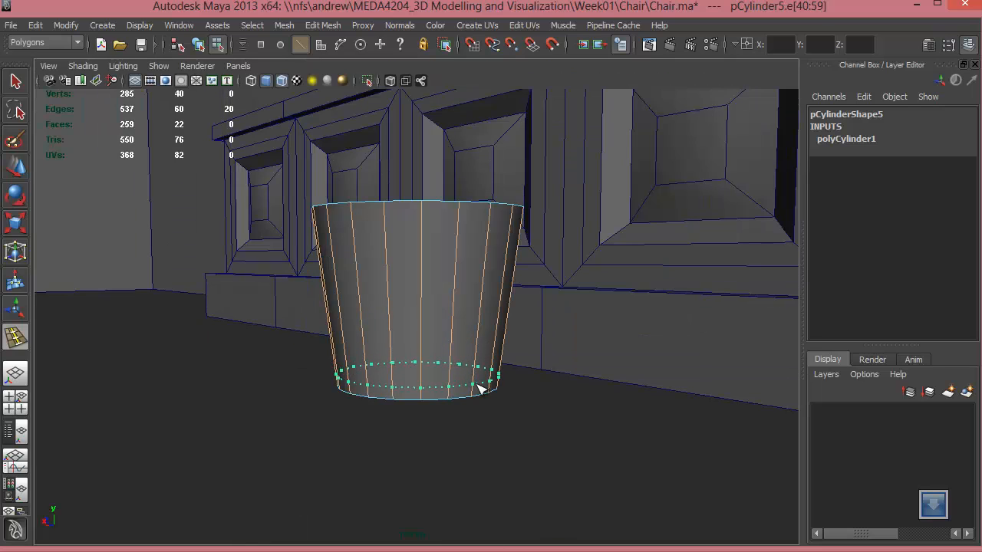
pyautogui.moveTo(477, 388); pyautogui.dragTo(463, 222)
pyautogui.moveTo(460, 293); pyautogui.dragTo(472, 347)
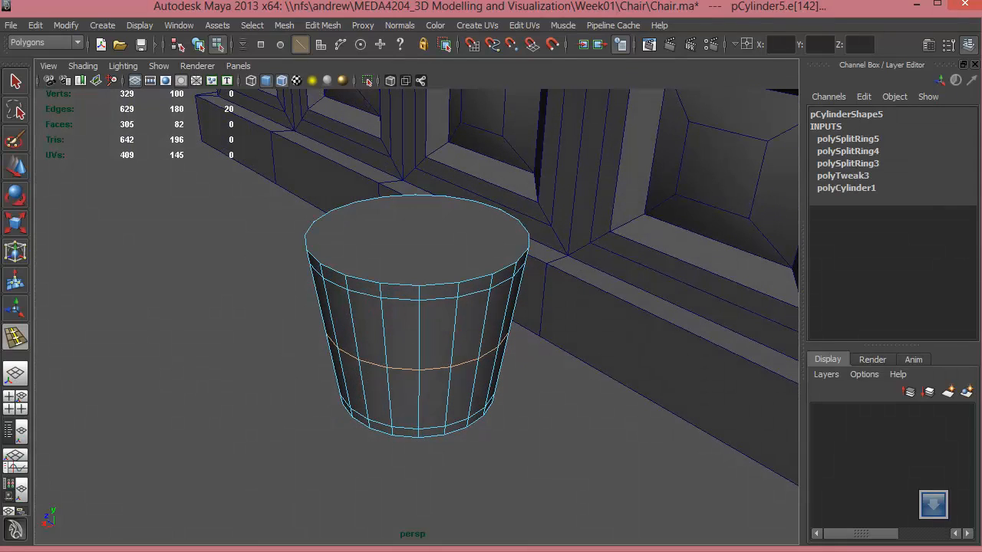
# Step: Select the bin's bottom face in wireframe, scale it slightly inward, and return to shaded display
pyautogui.click(14, 165)
pyautogui.keyDown('alt'); pyautogui.moveTo(296, 307); pyautogui.dragTo(460, 314); pyautogui.keyUp('alt')
pyautogui.click(460, 315)
pyautogui.moveTo(500, 291); pyautogui.dragTo(498, 327, button='right')
pyautogui.hotkey('ctrl', 'z')
pyautogui.keyDown('alt'); pyautogui.moveTo(391, 275); pyautogui.dragTo(357, 191); pyautogui.keyUp('alt')
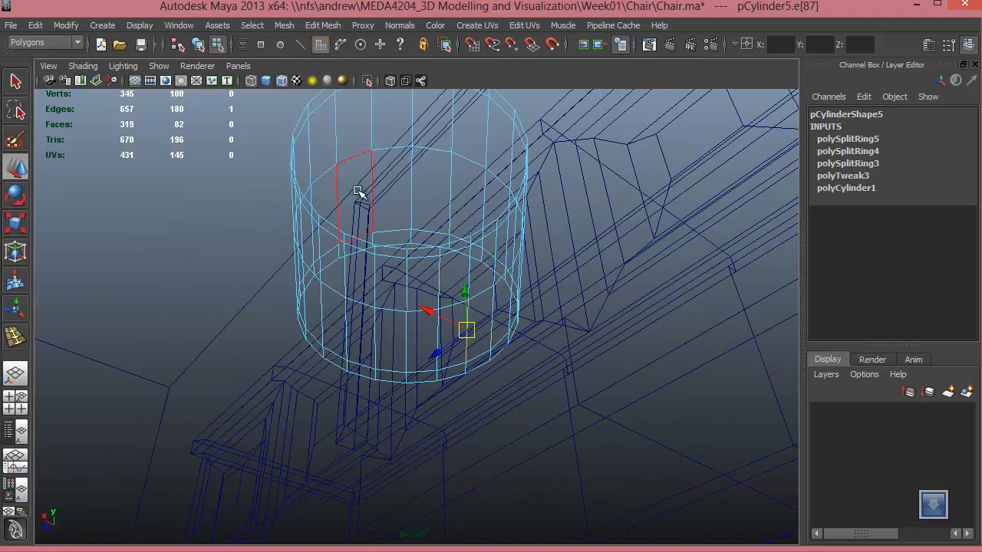
pyautogui.moveTo(369, 152); pyautogui.dragTo(370, 187, button='right')
pyautogui.keyDown('alt'); pyautogui.moveTo(379, 261); pyautogui.dragTo(374, 259); pyautogui.keyUp('alt')
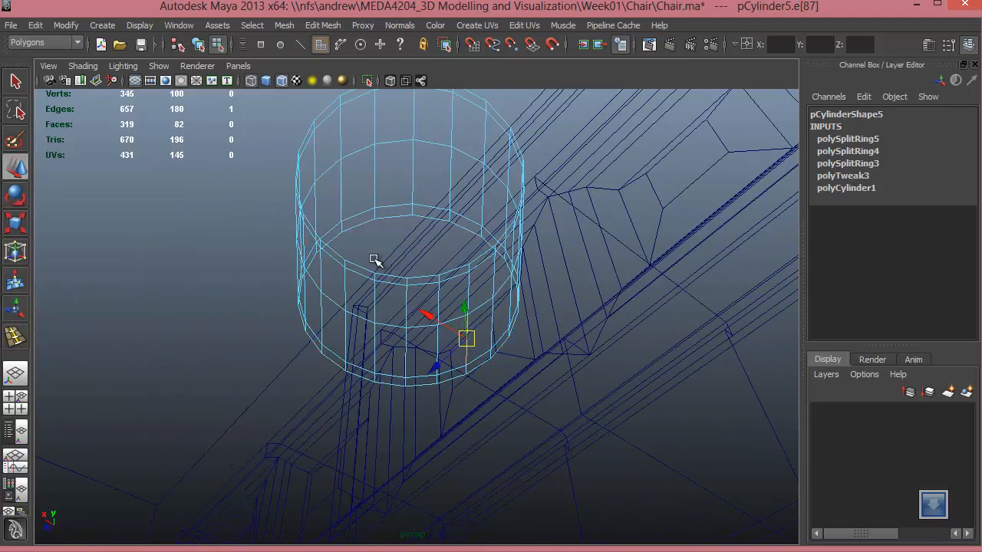
pyautogui.click(375, 259)
pyautogui.keyDown('alt'); pyautogui.moveTo(423, 323); pyautogui.dragTo(442, 283); pyautogui.keyUp('alt')
pyautogui.press('r')
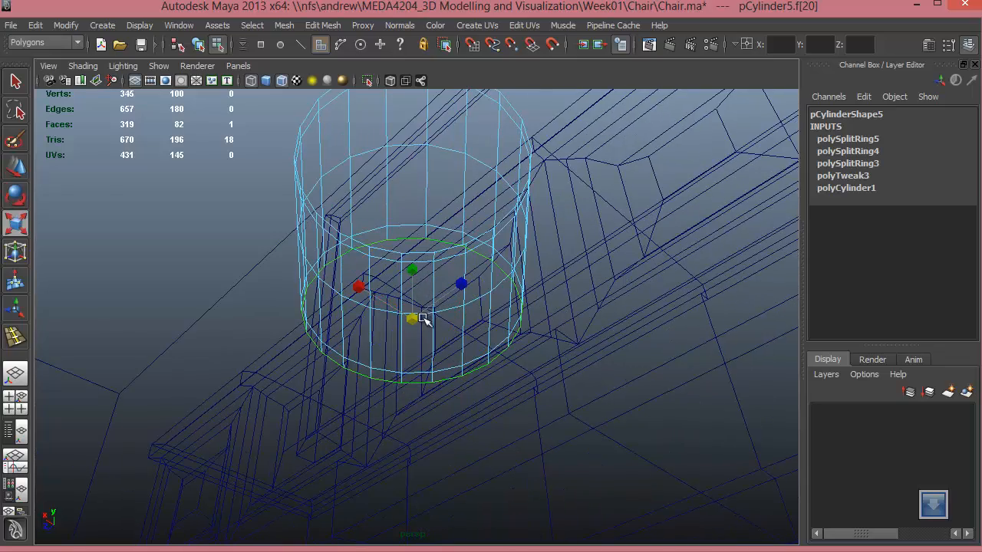
pyautogui.moveTo(414, 321)
pyautogui.mouseDown()
pyautogui.moveTo(414, 268)
pyautogui.moveTo(412, 410)
pyautogui.moveTo(405, 395)
pyautogui.mouseUp()
pyautogui.press('5')
pyautogui.click(459, 260)
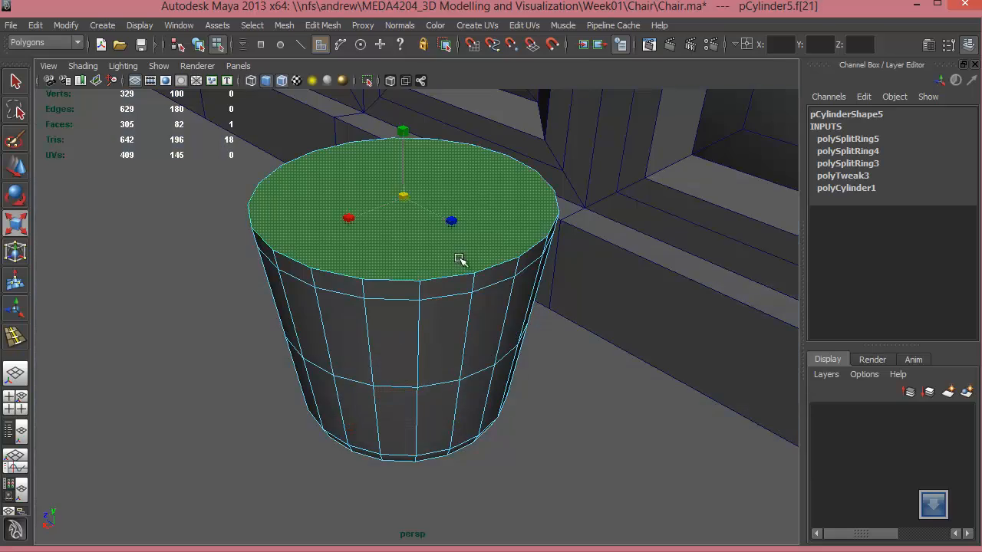
pyautogui.keyDown('shift'); pyautogui.moveTo(459, 259); pyautogui.dragTo(451, 212, button='right'); pyautogui.keyUp('shift')
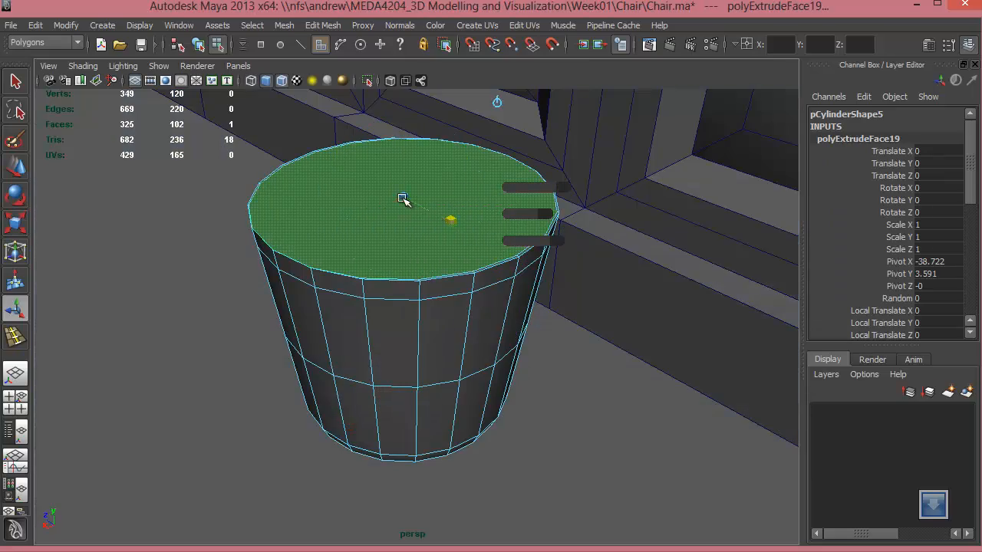
pyautogui.moveTo(407, 196); pyautogui.dragTo(443, 291)
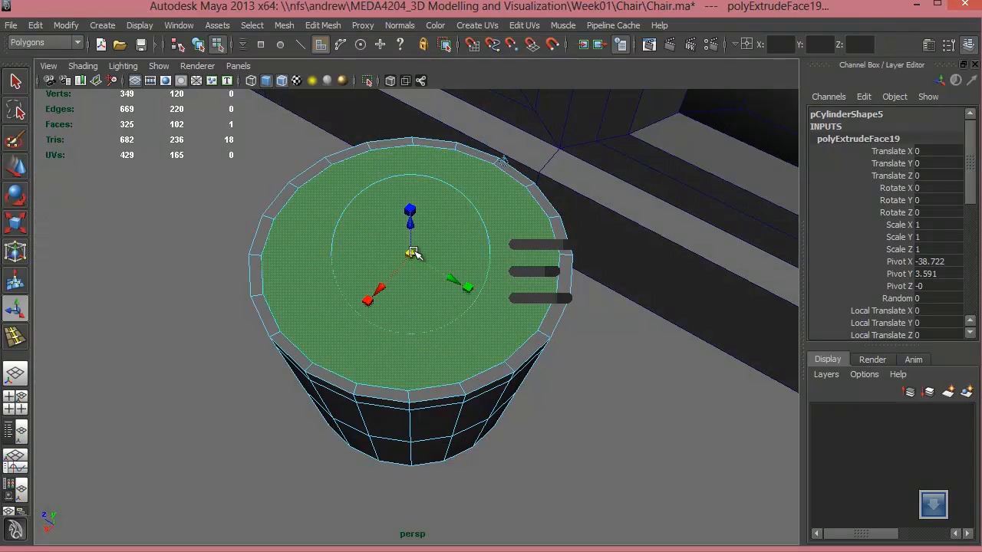
pyautogui.moveTo(414, 252); pyautogui.dragTo(358, 340)
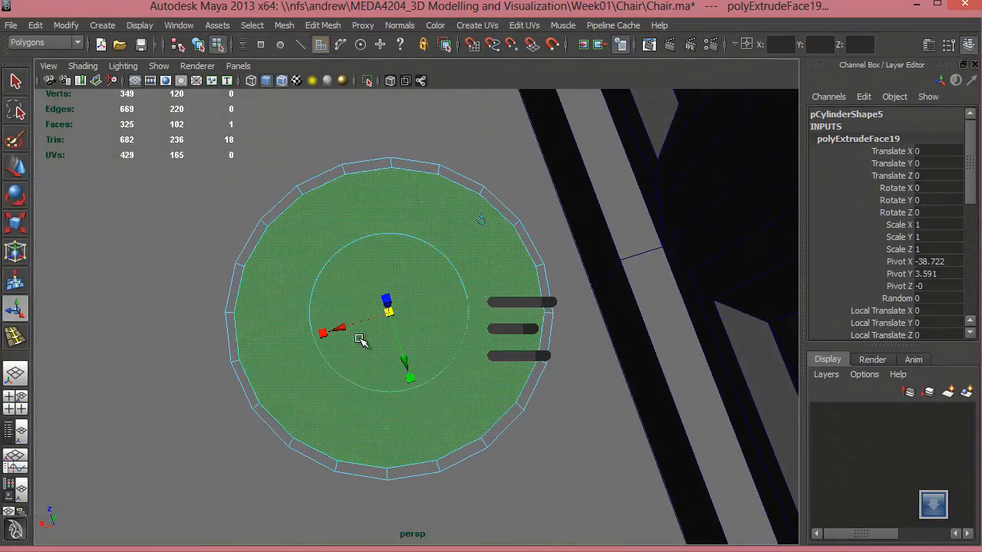
pyautogui.hotkey('ctrl', 'z')
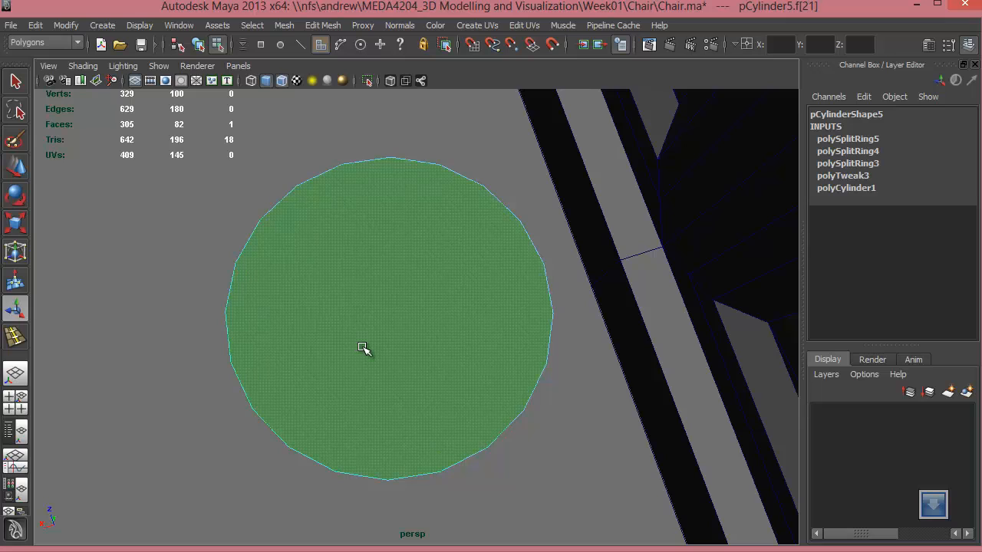
# Step: Extrude the bin's top face, scale it inward to leave a thin rim, and extrude it again about 2.87 down into the body
pyautogui.keyDown('alt'); pyautogui.moveTo(363, 348); pyautogui.dragTo(408, 320); pyautogui.keyUp('alt')
pyautogui.click(408, 317)
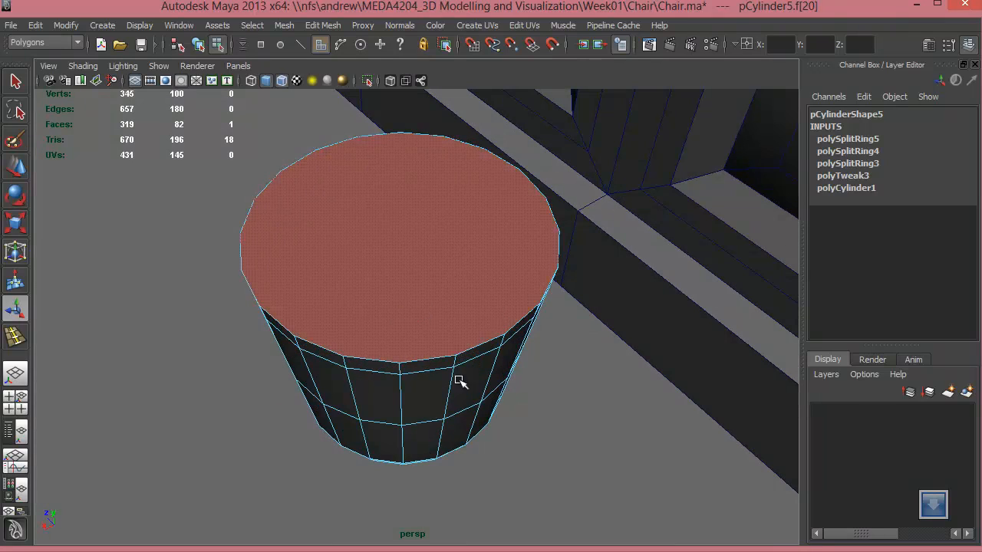
pyautogui.keyDown('alt'); pyautogui.moveTo(459, 381); pyautogui.dragTo(478, 318); pyautogui.keyUp('alt')
pyautogui.click(432, 199)
pyautogui.keyDown('alt'); pyautogui.moveTo(432, 199); pyautogui.dragTo(467, 217); pyautogui.keyUp('alt')
pyautogui.keyDown('shift'); pyautogui.moveTo(466, 215); pyautogui.dragTo(465, 237, button='right'); pyautogui.keyUp('shift')
pyautogui.keyDown('alt'); pyautogui.moveTo(446, 278); pyautogui.dragTo(441, 268); pyautogui.keyUp('alt')
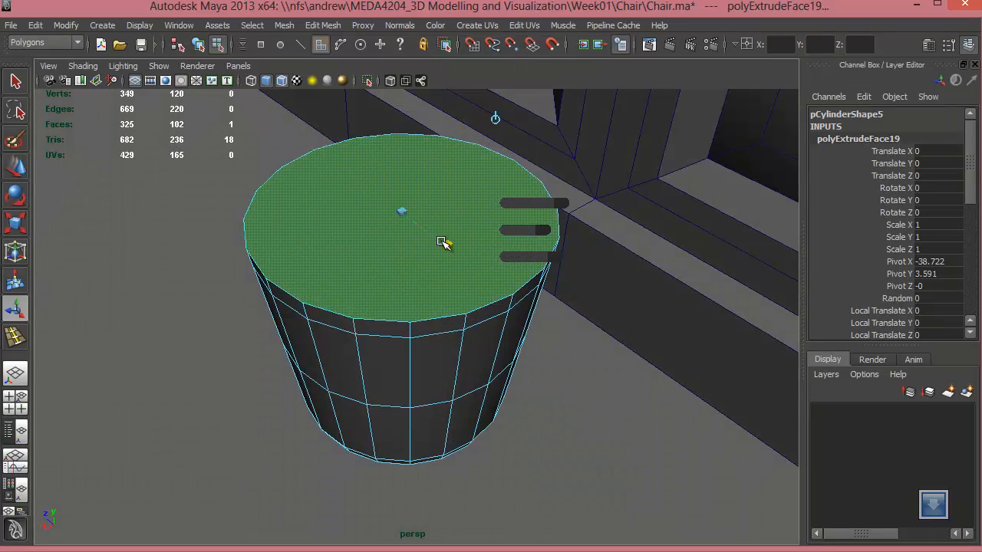
pyautogui.moveTo(402, 217); pyautogui.dragTo(472, 299)
pyautogui.keyDown('shift'); pyautogui.moveTo(464, 265); pyautogui.dragTo(474, 285, button='right'); pyautogui.keyUp('shift')
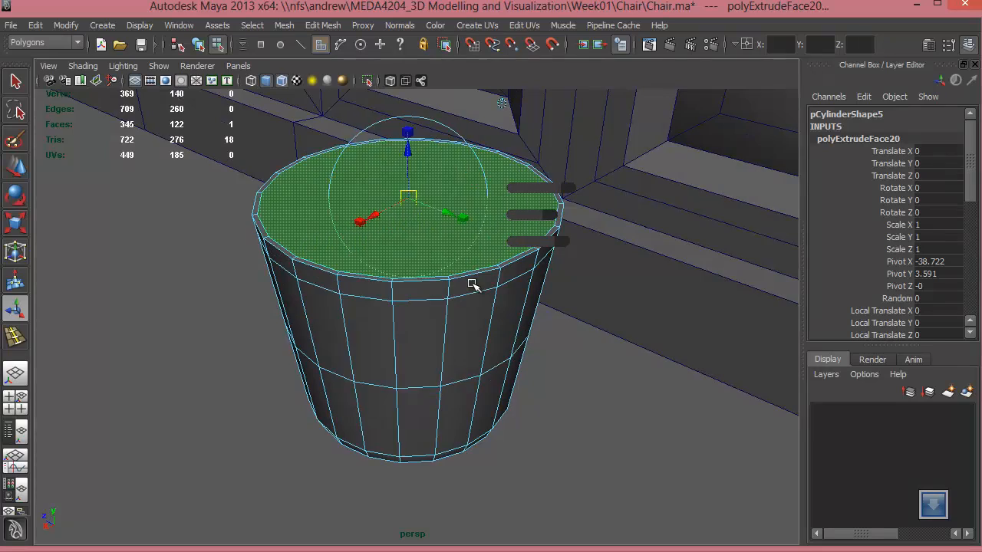
pyautogui.moveTo(408, 132); pyautogui.dragTo(440, 338)
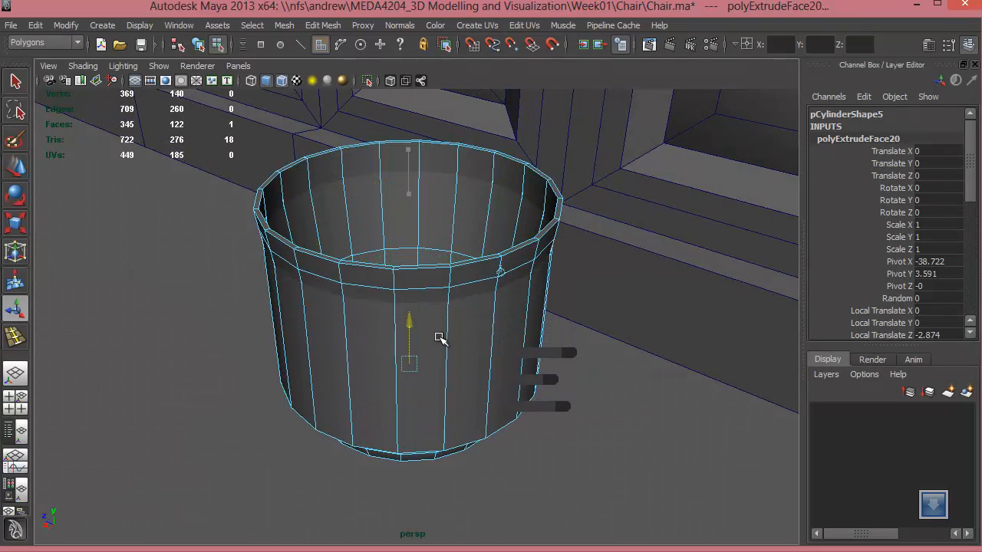
# Step: Scale the bin's inner floor face inward so the inside walls taper like the outside
pyautogui.press('e')
pyautogui.press('r')
pyautogui.click(412, 373)
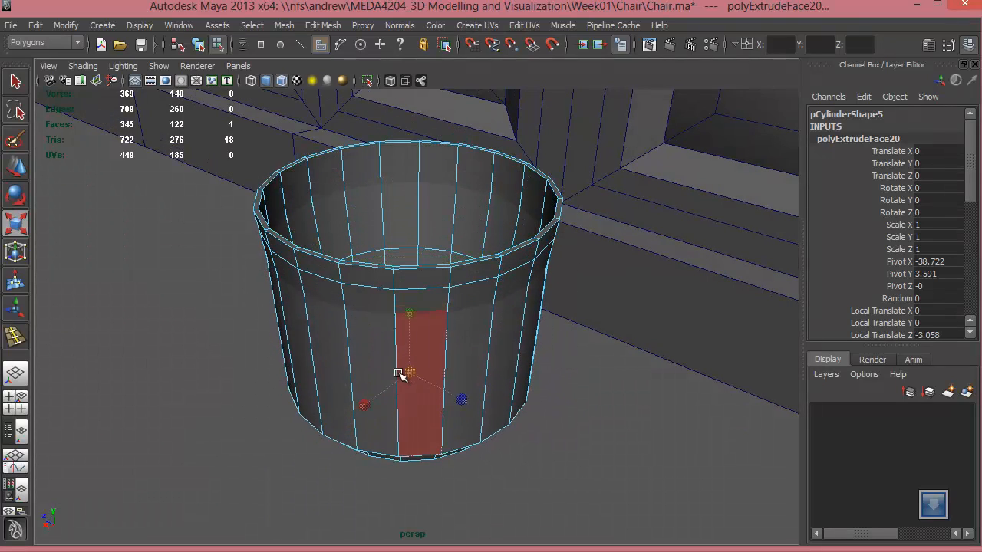
pyautogui.moveTo(399, 373); pyautogui.dragTo(438, 417)
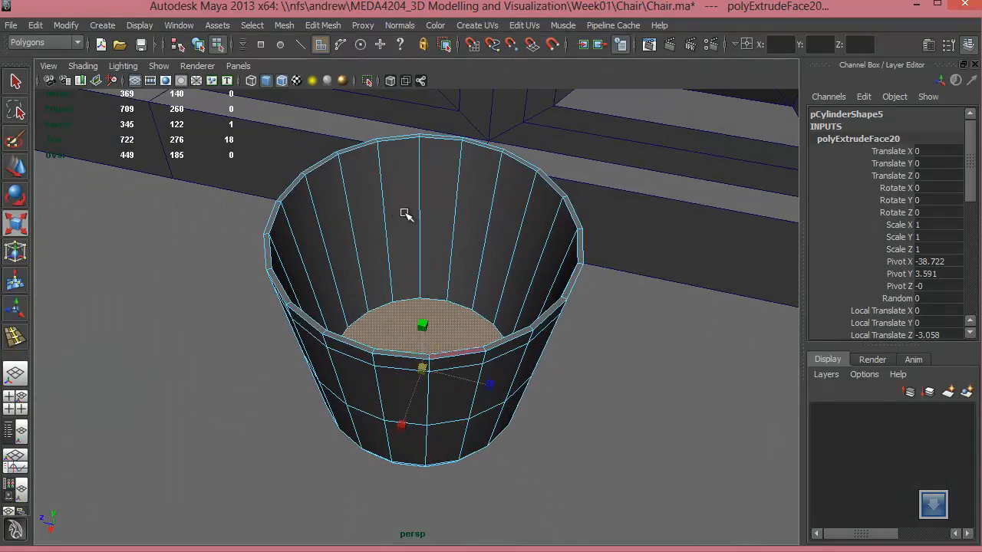
pyautogui.keyDown('alt'); pyautogui.moveTo(496, 364); pyautogui.dragTo(368, 337); pyautogui.keyUp('alt')
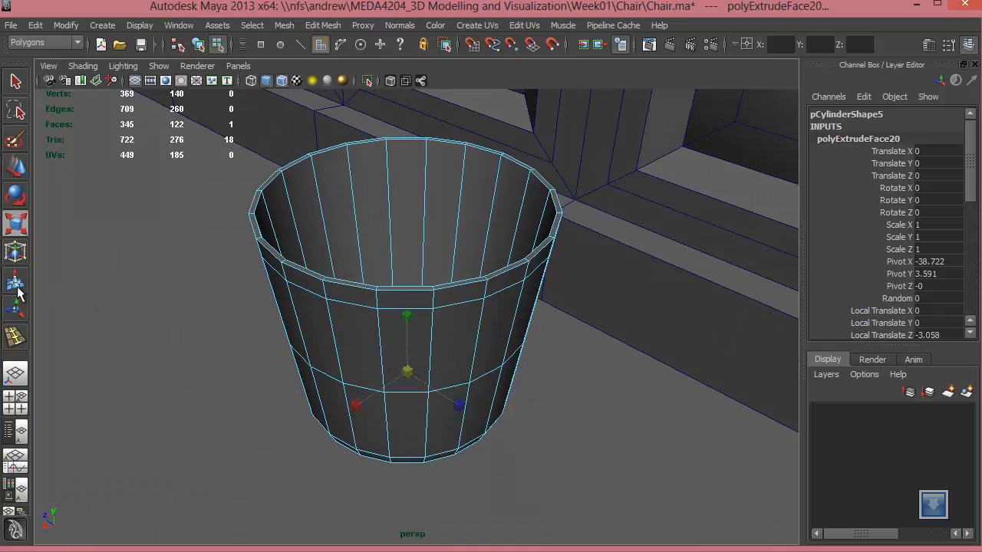
# Step: Insert an edge loop around the bin's inner wall just below the rim
pyautogui.click(15, 337)
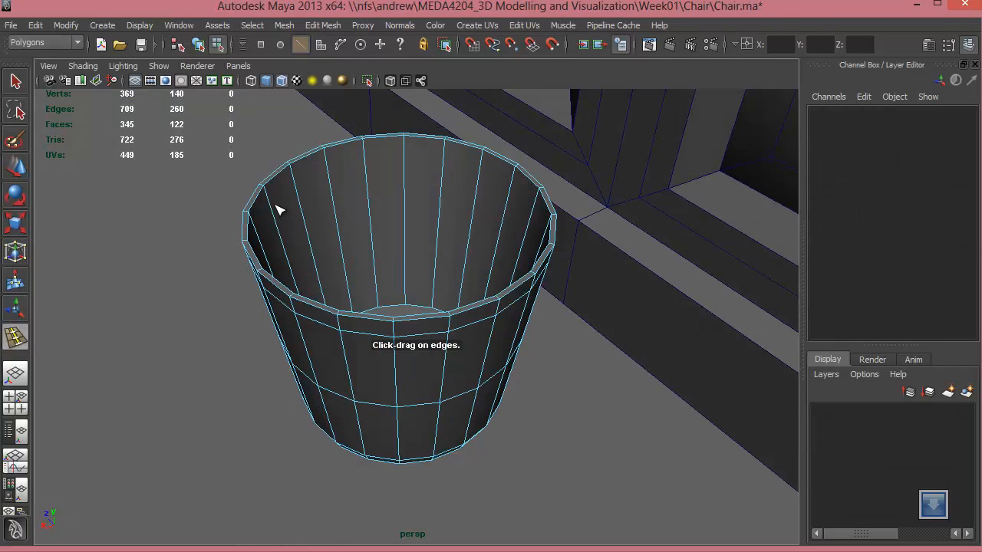
pyautogui.moveTo(276, 204); pyautogui.dragTo(274, 201)
pyautogui.keyDown('alt'); pyautogui.moveTo(274, 201); pyautogui.dragTo(387, 245); pyautogui.keyUp('alt')
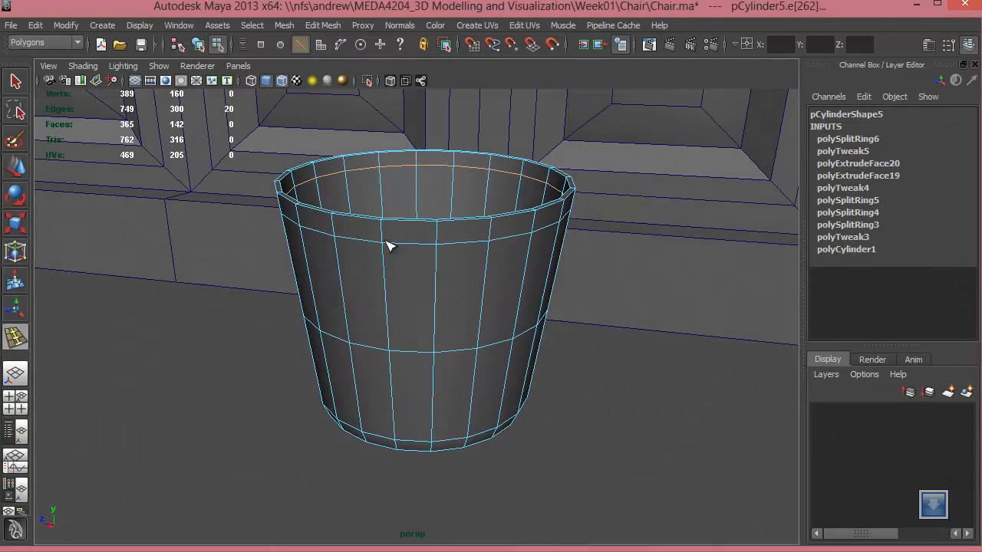
# Step: Return the bin to object mode and move it beside the cabinet's end near the wall, at about X -46.76 and Z -23.81
pyautogui.click(15, 166)
pyautogui.keyDown('alt'); pyautogui.moveTo(510, 333); pyautogui.dragTo(419, 325); pyautogui.keyUp('alt')
pyautogui.moveTo(416, 301); pyautogui.dragTo(483, 283, button='right')
pyautogui.keyDown('alt'); pyautogui.moveTo(550, 349); pyautogui.dragTo(122, 287, button='right'); pyautogui.keyUp('alt')
pyautogui.keyDown('alt'); pyautogui.moveTo(415, 338); pyautogui.dragTo(680, 333); pyautogui.keyUp('alt')
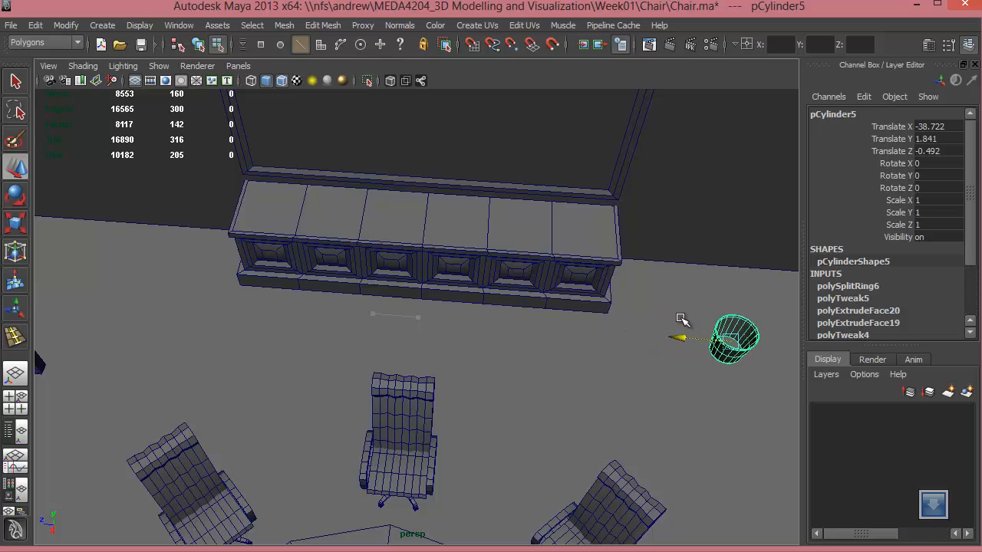
pyautogui.keyDown('alt'); pyautogui.moveTo(437, 311); pyautogui.dragTo(412, 314); pyautogui.keyUp('alt')
pyautogui.keyDown('alt'); pyautogui.moveTo(412, 314); pyautogui.dragTo(423, 324, button='middle'); pyautogui.keyUp('alt')
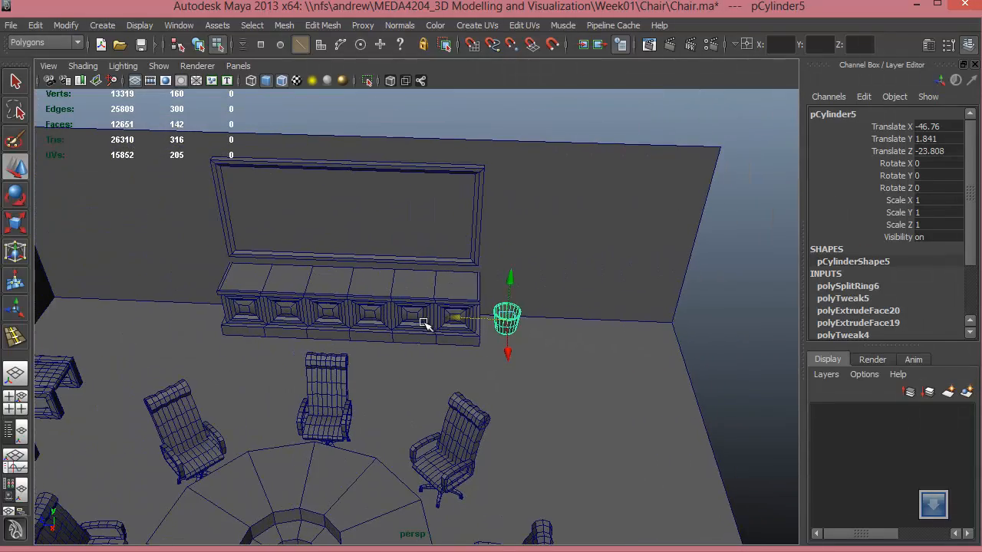
# Step: Duplicate the bin and move the copy along Z to the cabinet's opposite end, at about Z 24.11
pyautogui.hotkey('ctrl', 'd')
pyautogui.moveTo(463, 318); pyautogui.dragTo(163, 301)
pyautogui.keyDown('alt'); pyautogui.moveTo(274, 349); pyautogui.dragTo(200, 353); pyautogui.keyUp('alt')
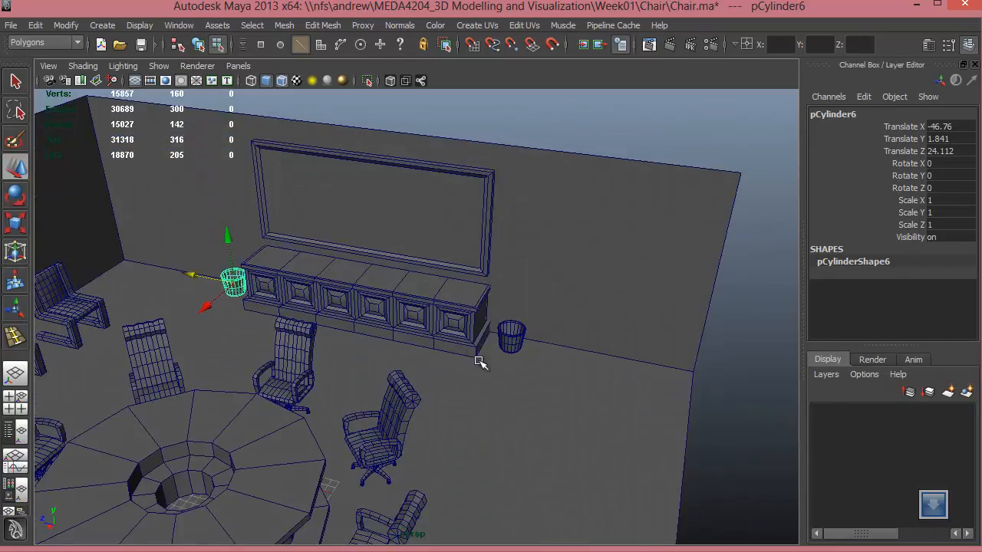
# Step: Examine the whole conference room layout from several angles and heights
pyautogui.keyDown('alt'); pyautogui.moveTo(478, 362); pyautogui.dragTo(330, 383, button='right'); pyautogui.keyUp('alt')
pyautogui.keyDown('alt'); pyautogui.moveTo(330, 384); pyautogui.dragTo(396, 385); pyautogui.keyUp('alt')
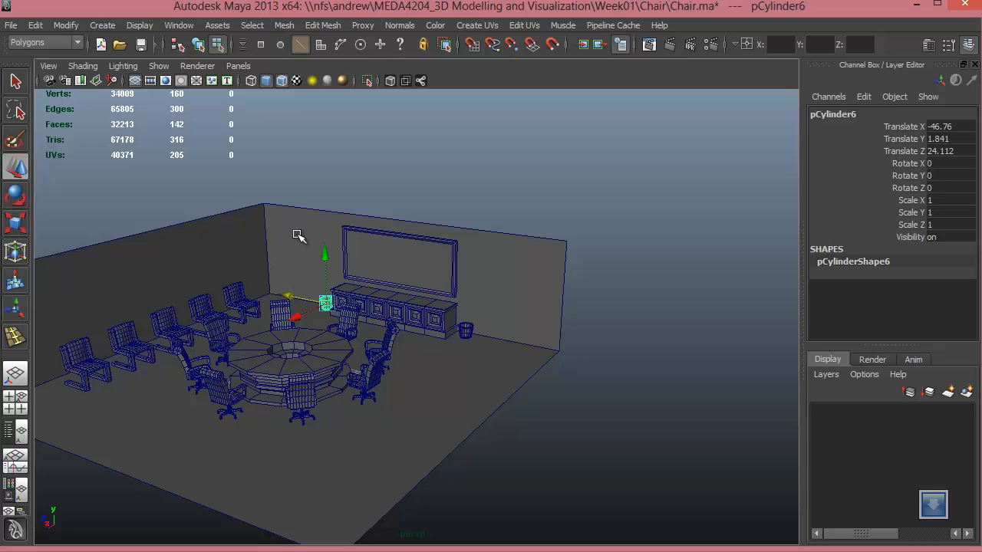
pyautogui.keyDown('alt'); pyautogui.moveTo(385, 355); pyautogui.dragTo(493, 362, button='middle'); pyautogui.keyUp('alt')
pyautogui.keyDown('alt'); pyautogui.moveTo(493, 362); pyautogui.dragTo(466, 359); pyautogui.keyUp('alt')
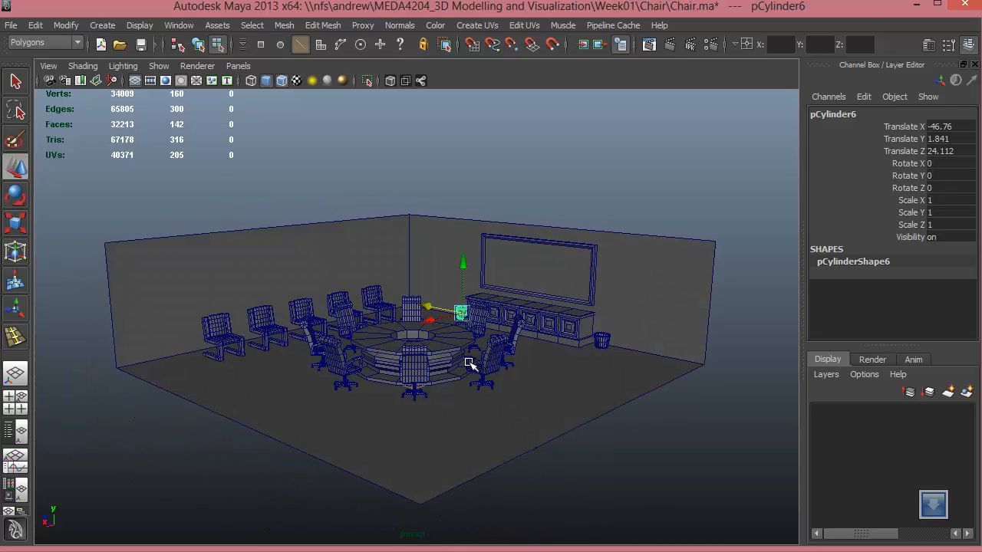
pyautogui.keyDown('alt'); pyautogui.moveTo(467, 359); pyautogui.dragTo(497, 392, button='middle'); pyautogui.keyUp('alt')
pyautogui.keyDown('alt'); pyautogui.moveTo(497, 392); pyautogui.dragTo(484, 338); pyautogui.keyUp('alt')
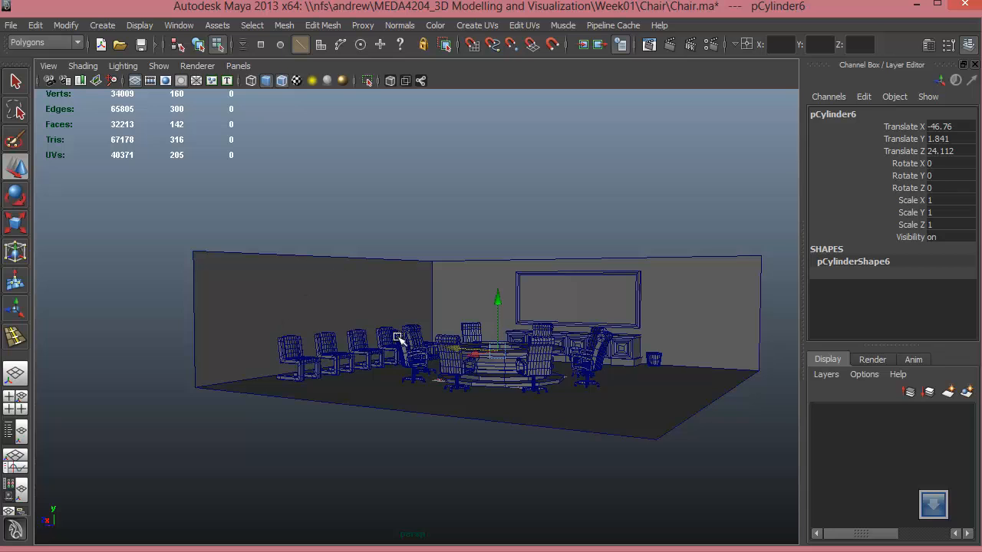
pyautogui.keyDown('alt'); pyautogui.moveTo(420, 364); pyautogui.dragTo(244, 267); pyautogui.keyUp('alt')
pyautogui.keyDown('alt'); pyautogui.moveTo(391, 363); pyautogui.dragTo(369, 284); pyautogui.keyUp('alt')
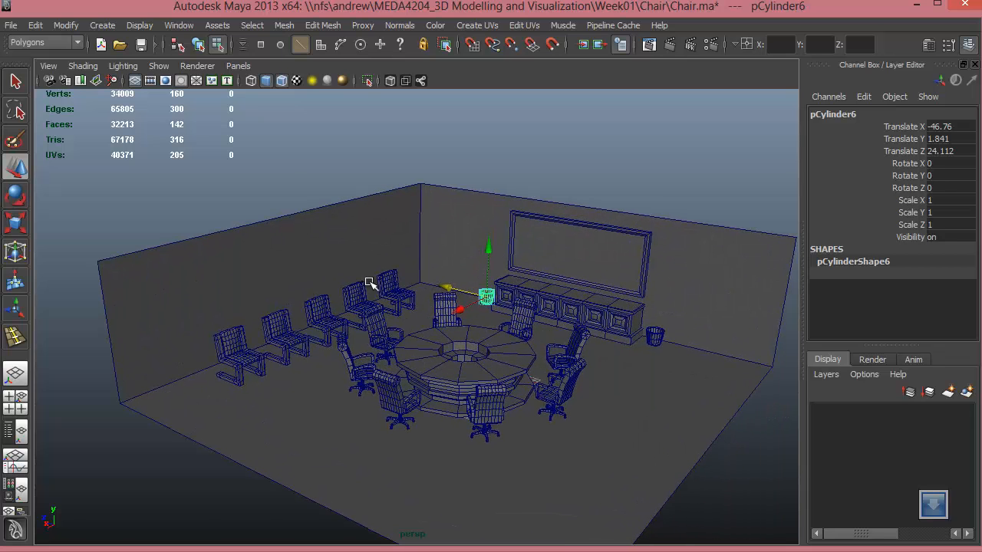
# Step: Create a polygon plane at the room's centre and scale it uniformly to about 73.2
pyautogui.click(100, 26)
pyautogui.moveTo(127, 62)
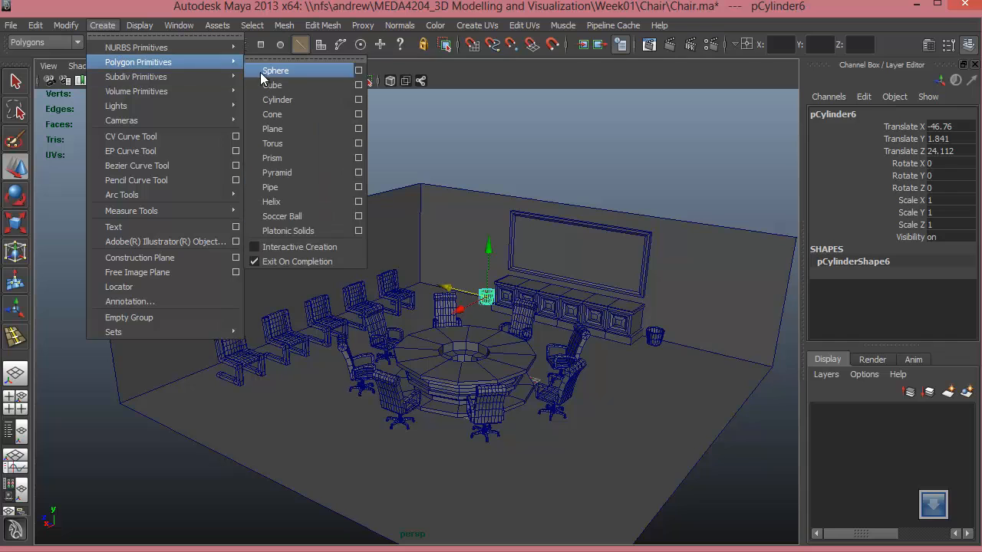
pyautogui.click(284, 129)
pyautogui.keyDown('alt'); pyautogui.moveTo(360, 292); pyautogui.dragTo(631, 349); pyautogui.keyUp('alt')
pyautogui.press('e')
pyautogui.press('r')
# Step: Stand the plane upright by setting its Rotate X to 90
pyautogui.press('e')
pyautogui.moveTo(431, 352); pyautogui.dragTo(521, 394)
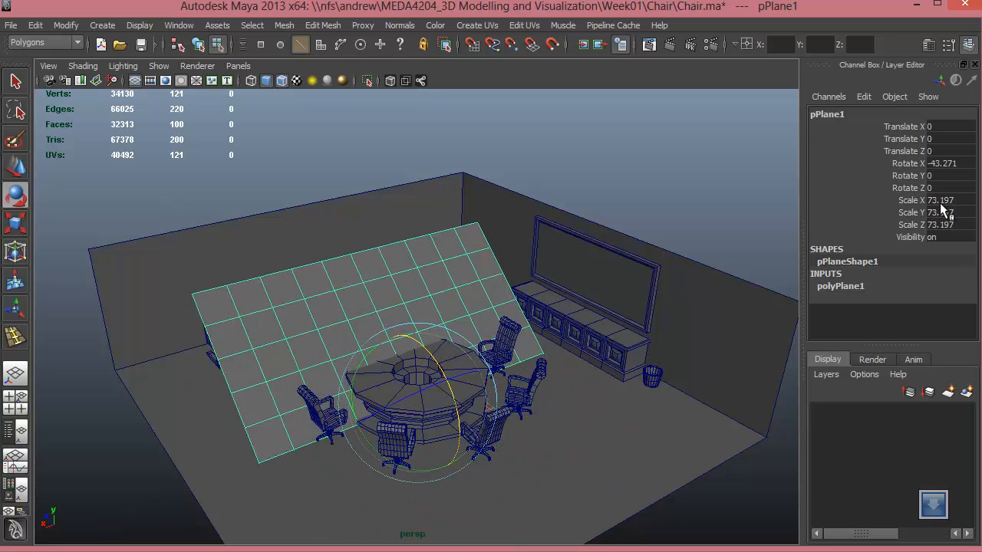
pyautogui.click(948, 165)
pyautogui.write('90')
pyautogui.press('Return')
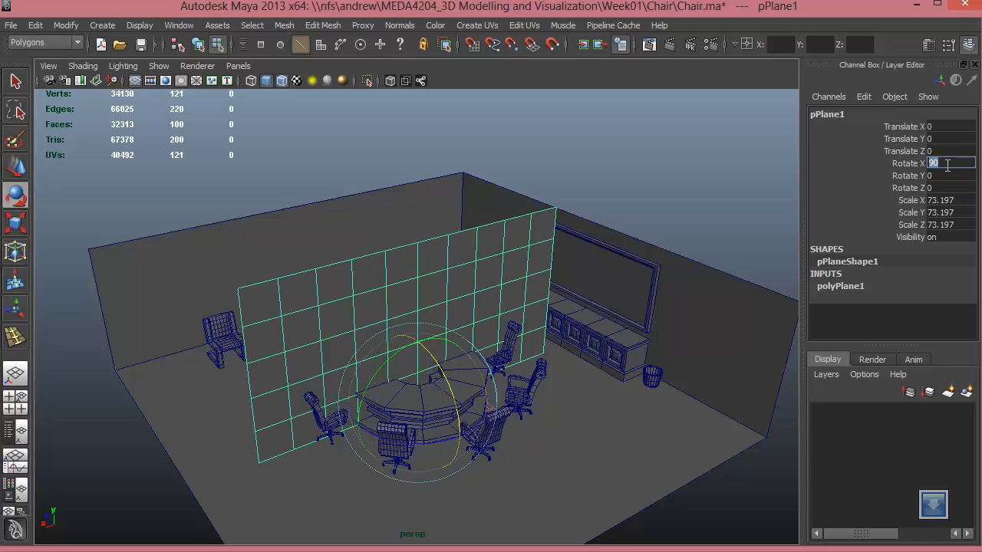
pyautogui.keyDown('alt'); pyautogui.moveTo(399, 388); pyautogui.dragTo(461, 338); pyautogui.keyUp('alt')
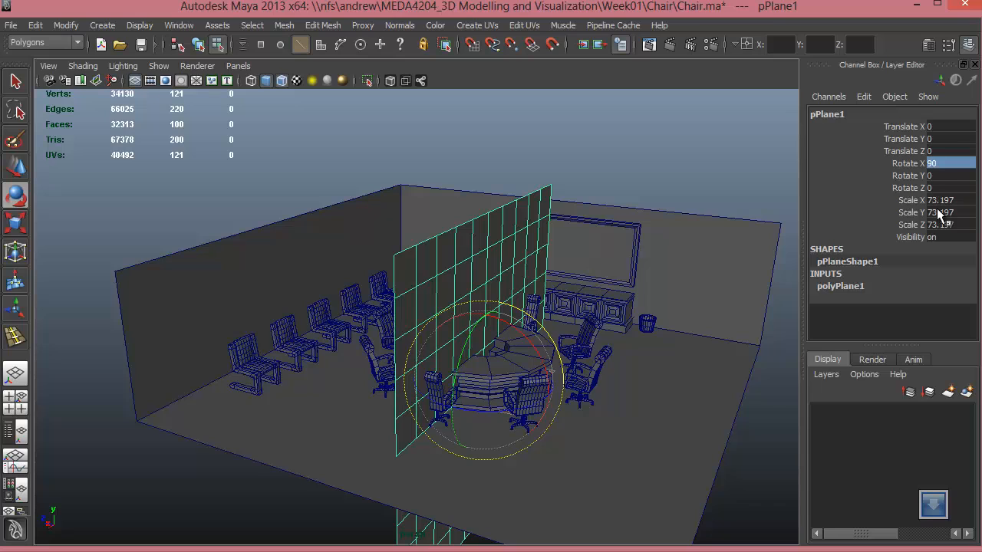
# Step: Set the upright plane's Scale Z to 50
pyautogui.click(909, 214)
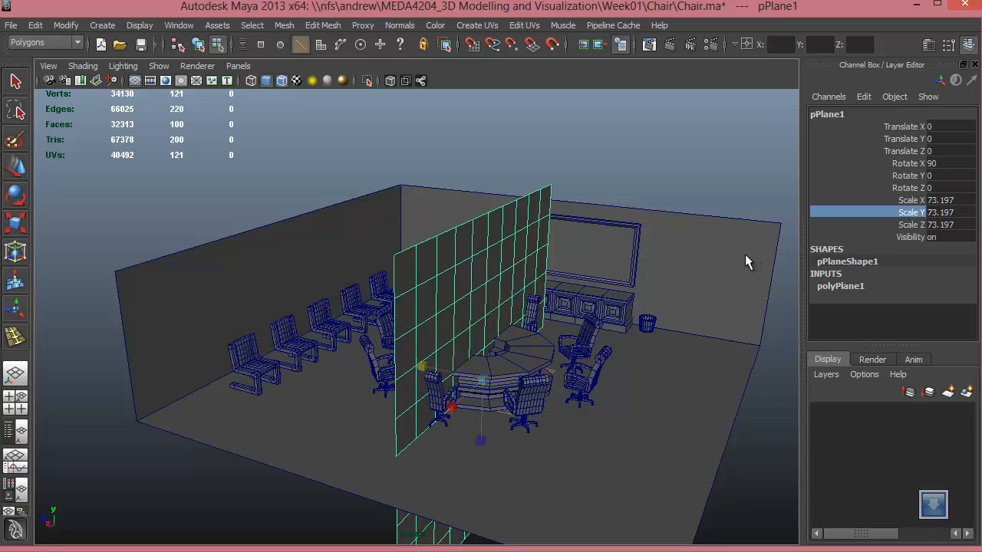
pyautogui.scroll(3, 737, 263)
pyautogui.moveTo(687, 265); pyautogui.dragTo(697, 267, button='middle')
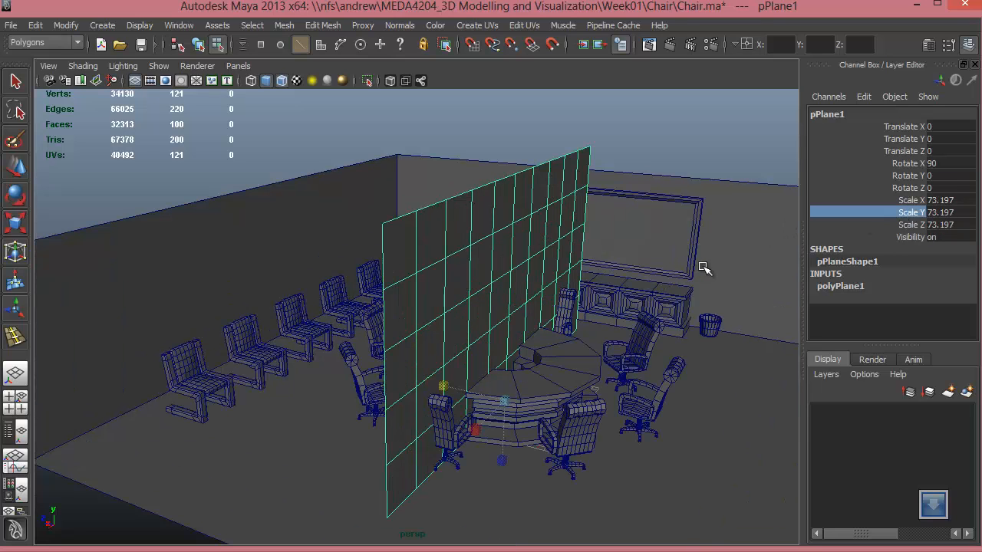
pyautogui.click(912, 225)
pyautogui.moveTo(675, 268); pyautogui.dragTo(700, 278, button='middle')
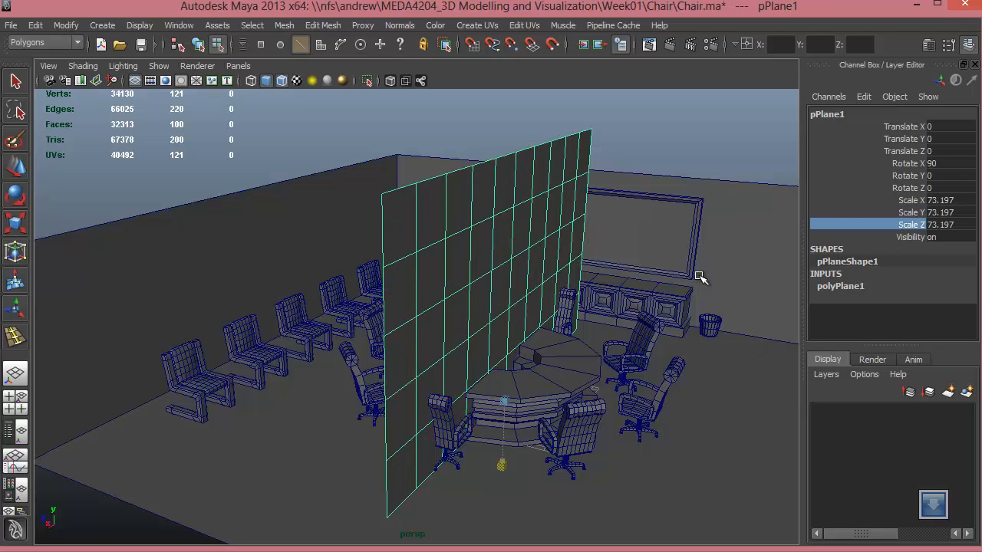
pyautogui.click(955, 225)
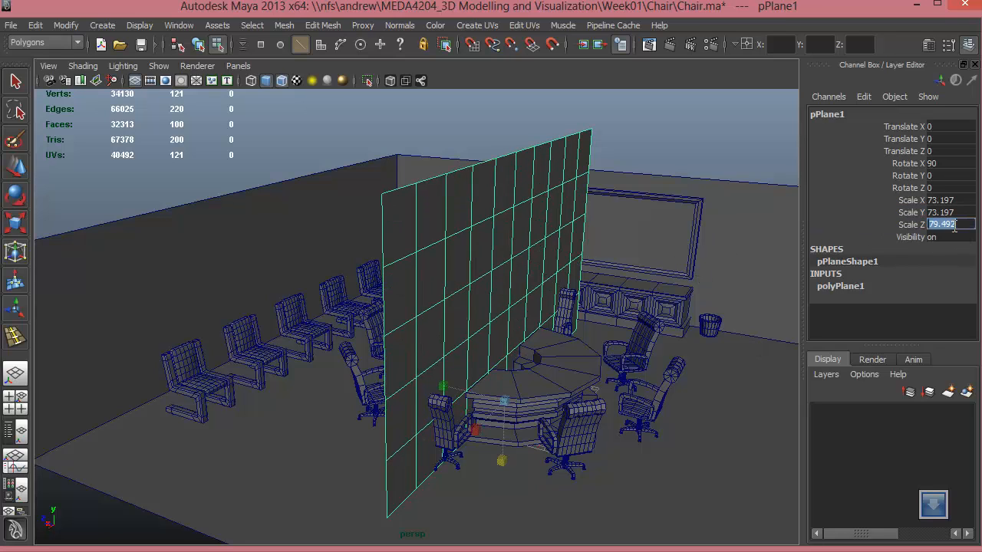
pyautogui.write('50')
pyautogui.press('Return')
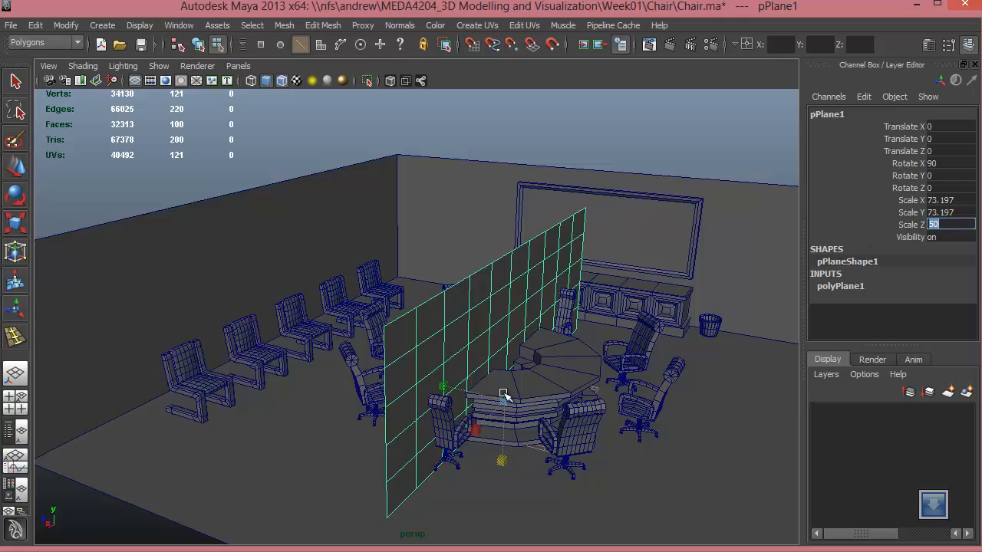
# Step: Move the plane up to about Y 16.39 and against the wall behind the row of chairs, at about Z 48.2
pyautogui.keyDown('alt'); pyautogui.moveTo(503, 393); pyautogui.dragTo(315, 158); pyautogui.keyUp('alt')
pyautogui.scroll(-3, 492, 305)
pyautogui.press('w')
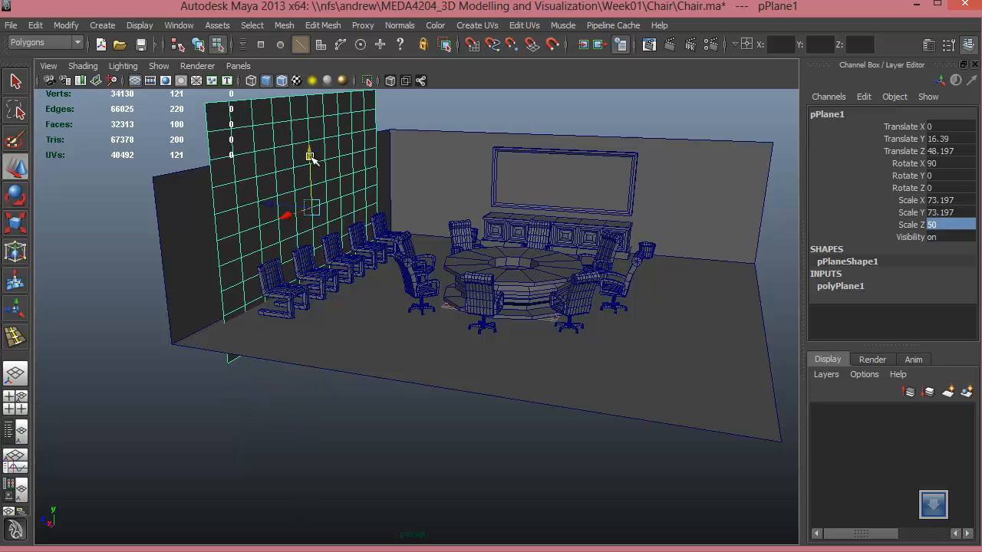
# Step: Reduce the plane's height to a Scale Z of about 29.4 and lower it to about Y 15.17 to fit the wall
pyautogui.press('e')
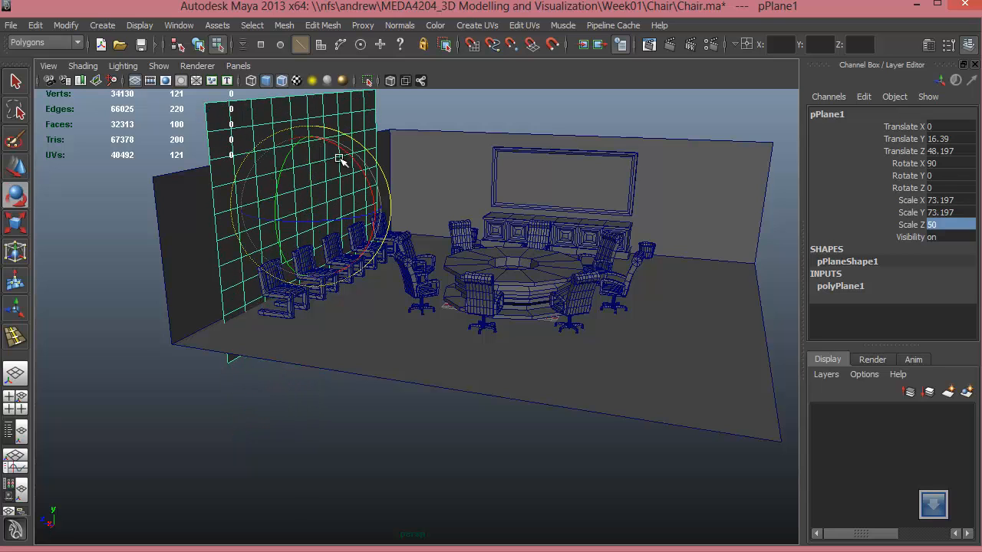
pyautogui.press('r')
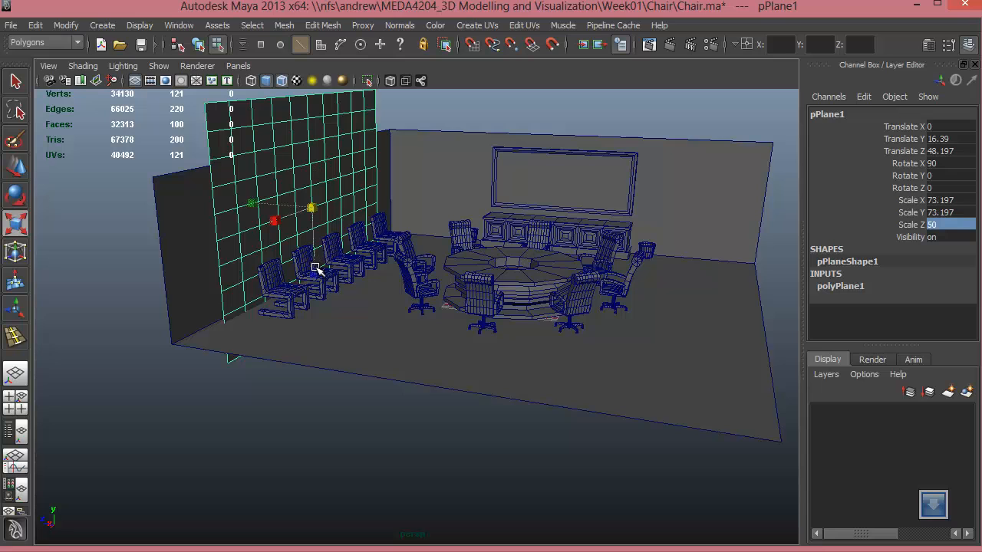
pyautogui.moveTo(315, 269); pyautogui.dragTo(318, 244, button='middle')
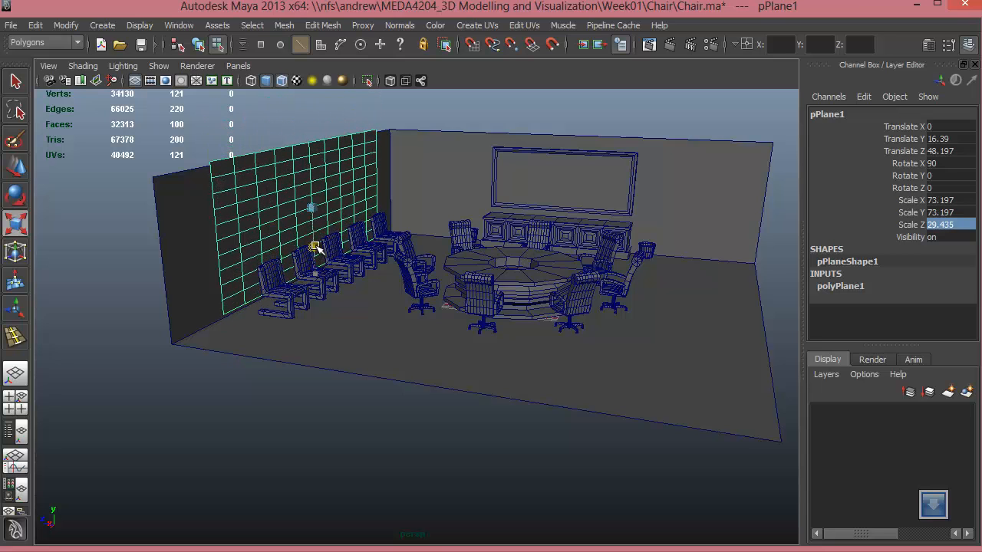
pyautogui.press('w')
pyautogui.moveTo(310, 164); pyautogui.dragTo(312, 169)
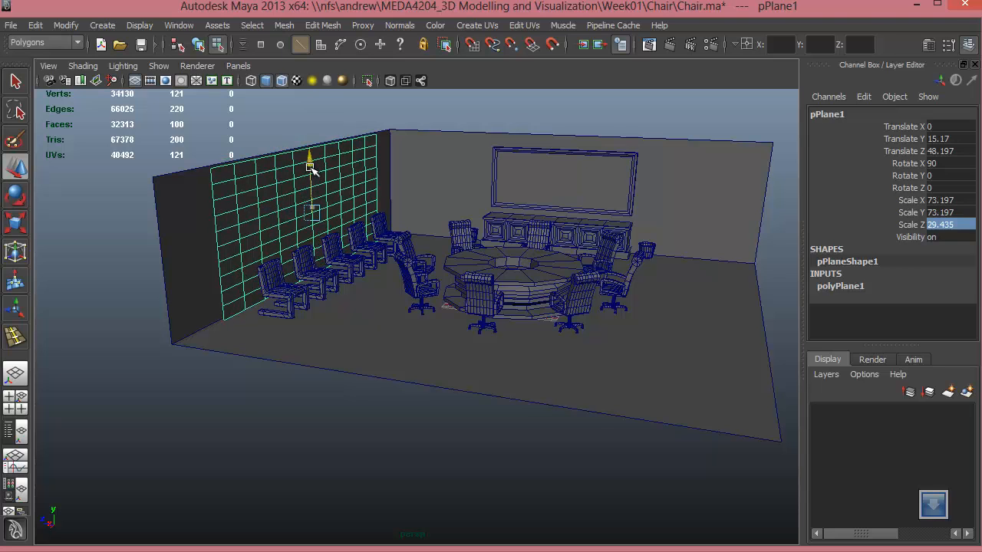
pyautogui.keyDown('alt'); pyautogui.moveTo(307, 223); pyautogui.dragTo(364, 225); pyautogui.keyUp('alt')
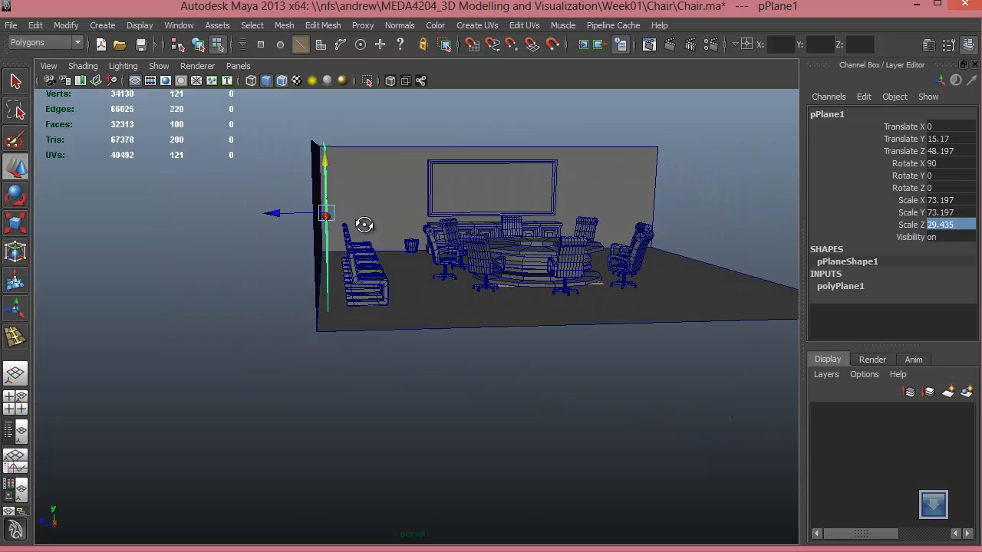
# Step: Set the plane's width subdivisions to 40 and its height subdivisions to 1
pyautogui.press('e')
pyautogui.keyDown('alt'); pyautogui.moveTo(342, 224); pyautogui.dragTo(639, 261); pyautogui.keyUp('alt')
pyautogui.click(860, 286)
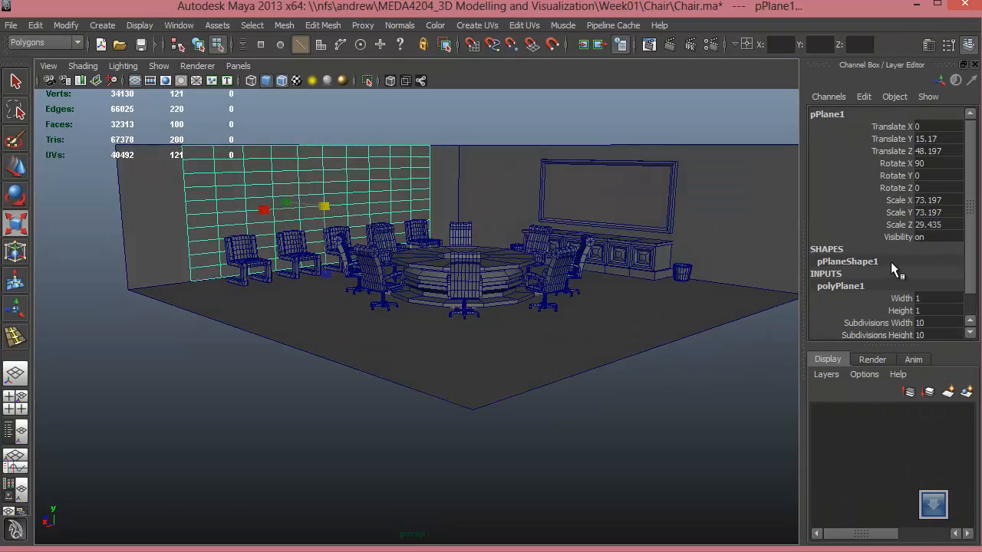
pyautogui.click(890, 297)
pyautogui.moveTo(697, 289); pyautogui.dragTo(725, 314, button='middle')
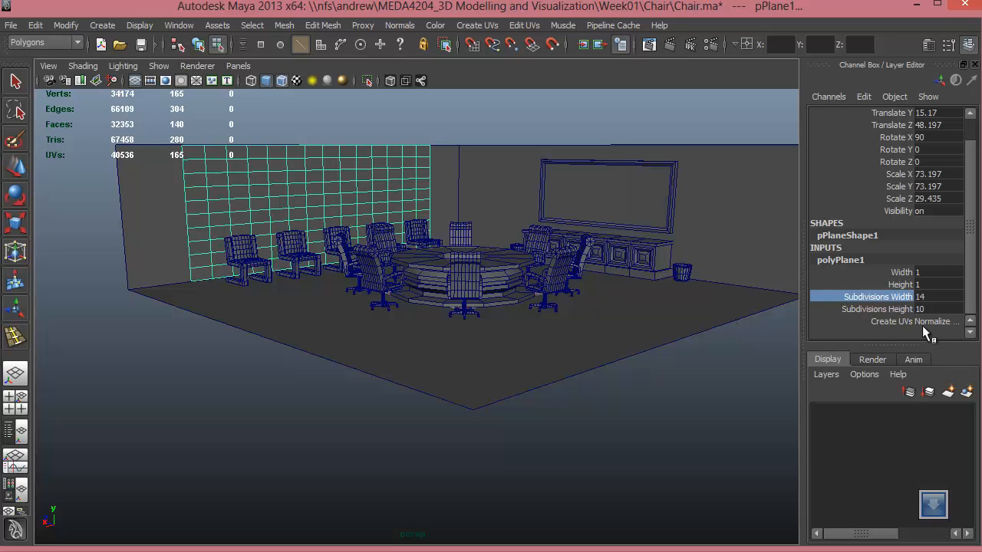
pyautogui.click(844, 310)
pyautogui.moveTo(604, 304); pyautogui.dragTo(451, 294, button='middle')
pyautogui.doubleClick(921, 297)
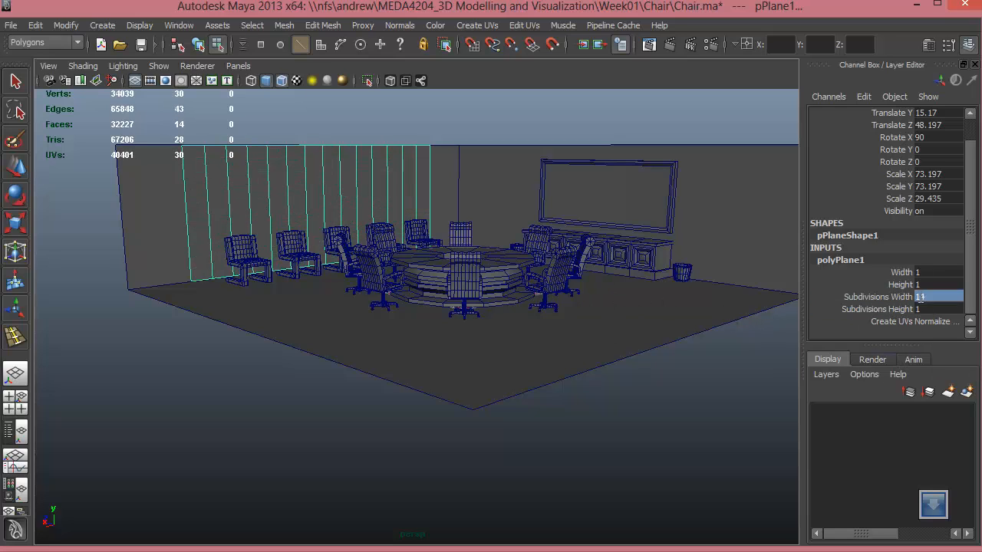
pyautogui.write('40')
pyautogui.press('Return')
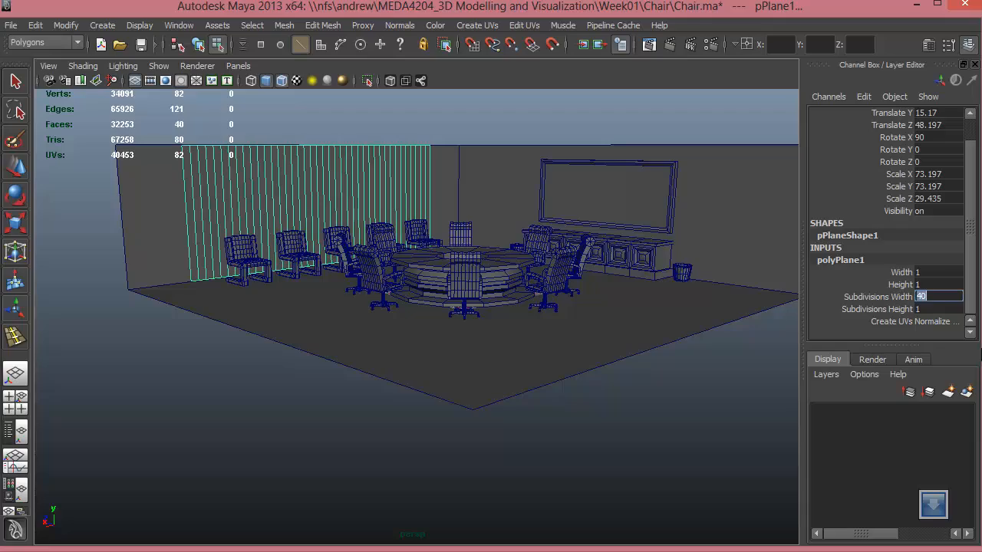
# Step: Widen the plane along the wall to a Scale X of about 91.4
pyautogui.keyDown('alt'); pyautogui.moveTo(383, 309); pyautogui.dragTo(624, 327, button='middle'); pyautogui.keyUp('alt')
pyautogui.keyDown('alt'); pyautogui.moveTo(508, 303); pyautogui.dragTo(445, 315); pyautogui.keyUp('alt')
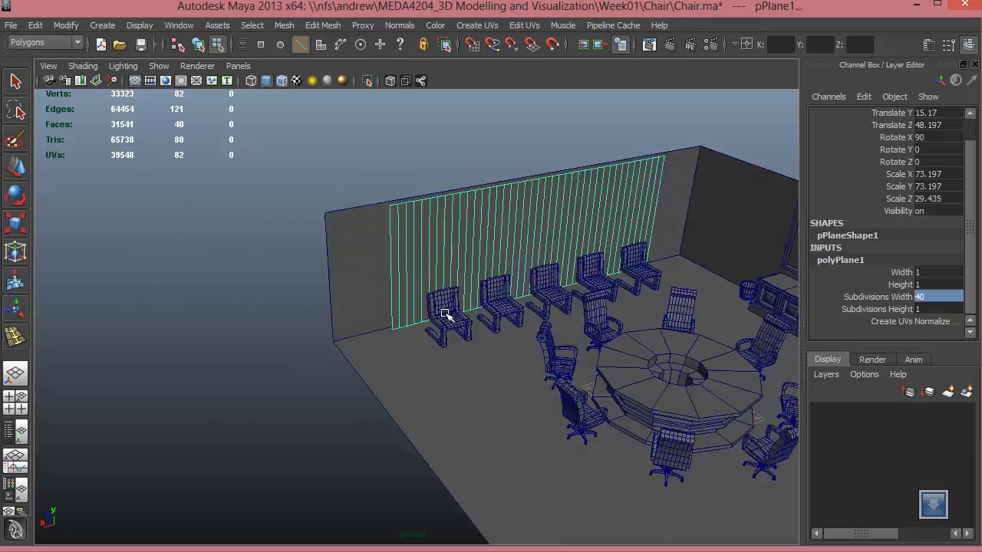
pyautogui.keyDown('alt'); pyautogui.moveTo(445, 315); pyautogui.dragTo(528, 316, button='right'); pyautogui.keyUp('alt')
pyautogui.keyDown('alt'); pyautogui.moveTo(528, 315); pyautogui.dragTo(446, 346, button='middle'); pyautogui.keyUp('alt')
pyautogui.keyDown('alt'); pyautogui.moveTo(446, 346); pyautogui.dragTo(502, 346); pyautogui.keyUp('alt')
pyautogui.press('w')
pyautogui.press('e')
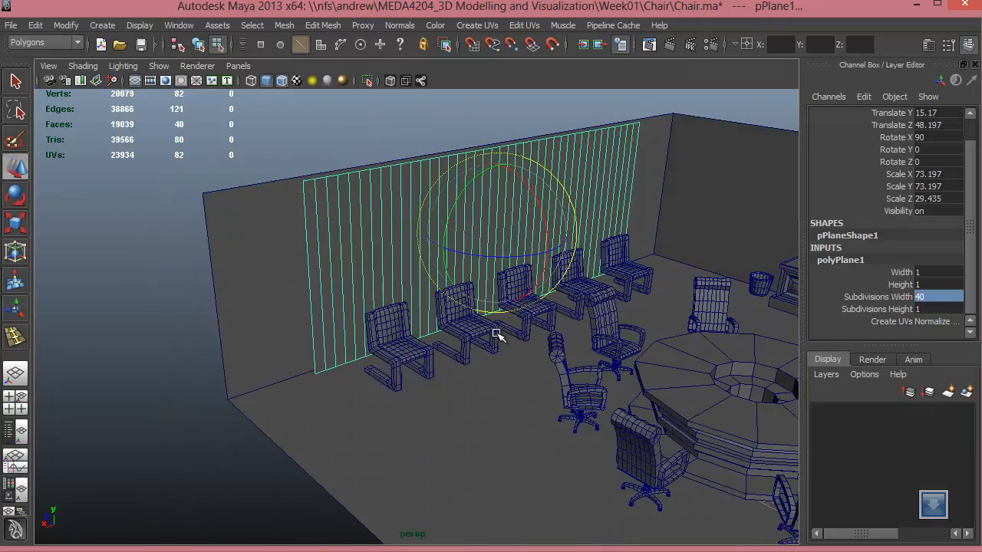
pyautogui.press('r')
pyautogui.moveTo(443, 249); pyautogui.dragTo(427, 253)
pyautogui.moveTo(450, 303)
pyautogui.keyDown('alt'); pyautogui.mouseDown()
pyautogui.moveTo(541, 345)
pyautogui.moveTo(452, 315)
pyautogui.mouseUp(); pyautogui.keyUp('alt')
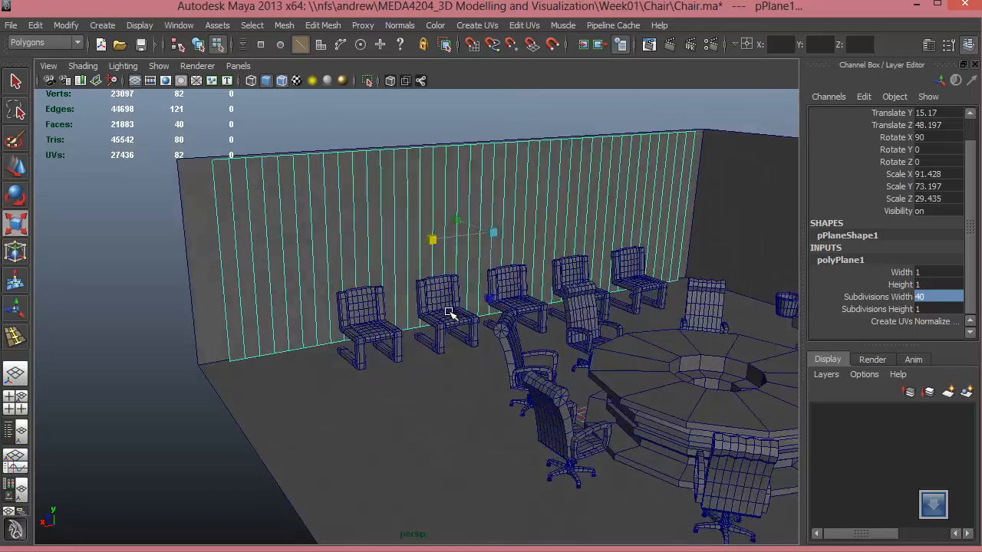
# Step: Shift every second vertical edge of the subdivided wall plane along Z to form zigzag curtain folds, then return to object mode and deselect it
pyautogui.keyDown('alt'); pyautogui.moveTo(452, 315); pyautogui.dragTo(461, 269, button='right'); pyautogui.keyUp('alt')
pyautogui.keyDown('alt'); pyautogui.moveTo(460, 269); pyautogui.dragTo(449, 366, button='middle'); pyautogui.keyUp('alt')
pyautogui.keyDown('alt'); pyautogui.moveTo(451, 366); pyautogui.dragTo(423, 345); pyautogui.keyUp('alt')
pyautogui.moveTo(411, 267); pyautogui.dragTo(412, 238, button='right')
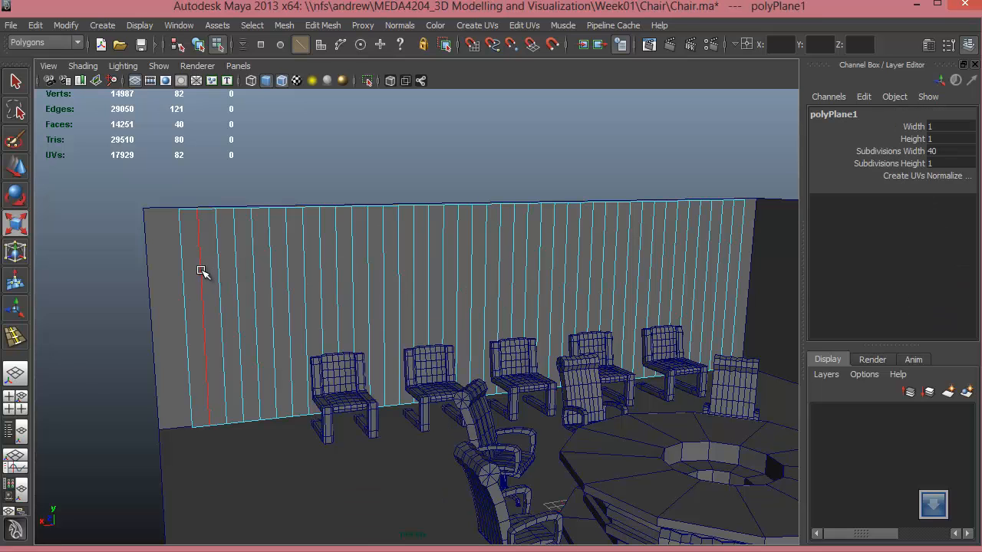
pyautogui.click(201, 273)
pyautogui.keyDown('shift'); pyautogui.click(235, 270); pyautogui.keyUp('shift')
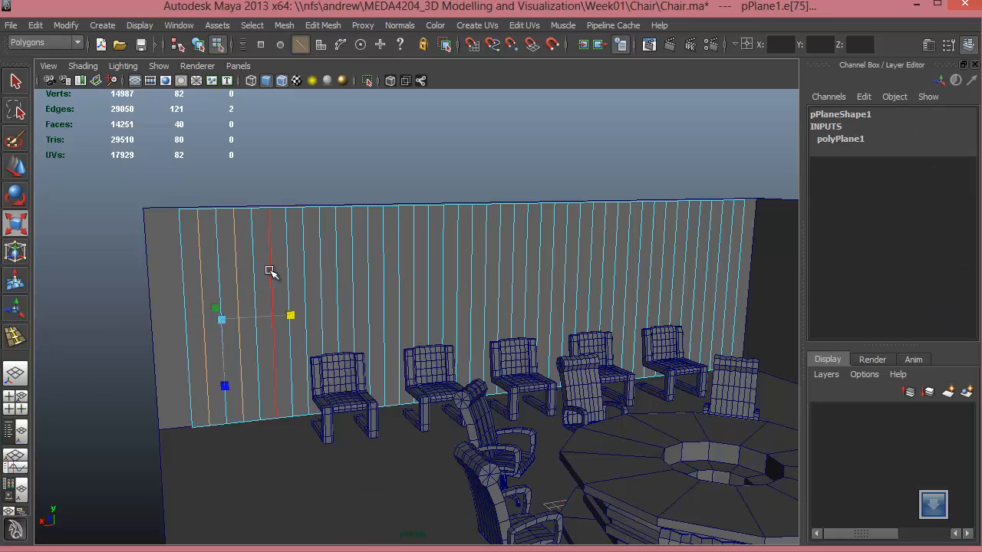
pyautogui.keyDown('shift'); pyautogui.click(270, 273); pyautogui.keyUp('shift')
pyautogui.keyDown('shift'); pyautogui.click(304, 275); pyautogui.keyUp('shift')
pyautogui.keyDown('shift'); pyautogui.click(338, 274); pyautogui.keyUp('shift')
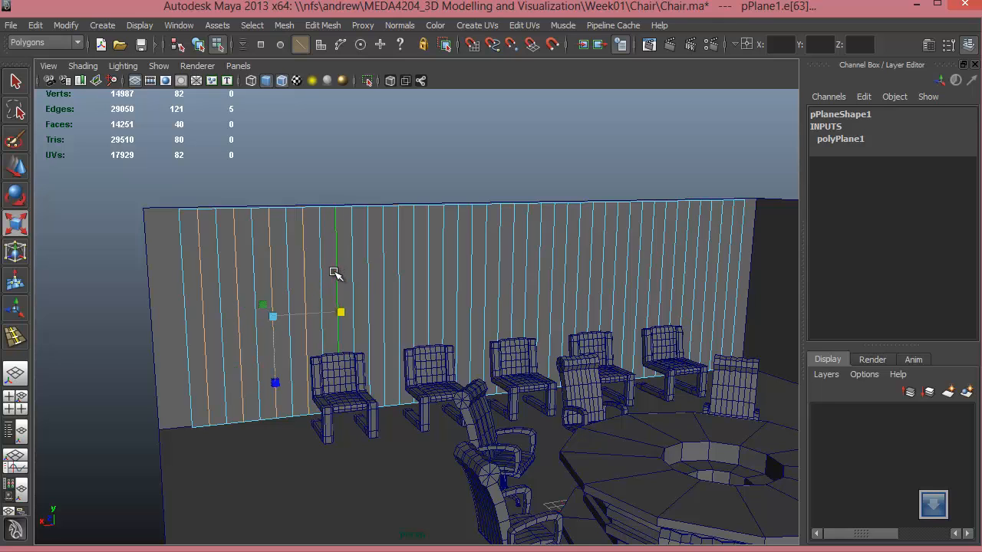
pyautogui.keyDown('shift'); pyautogui.click(368, 271); pyautogui.keyUp('shift')
pyautogui.keyDown('shift'); pyautogui.click(399, 264); pyautogui.keyUp('shift')
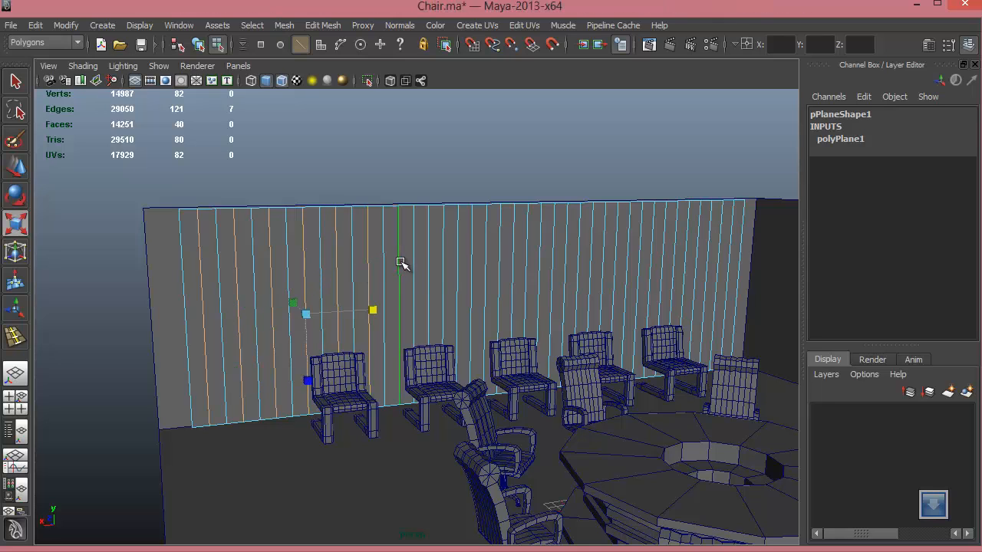
pyautogui.keyDown('shift'); pyautogui.click(431, 264); pyautogui.keyUp('shift')
pyautogui.keyDown('shift'); pyautogui.click(460, 258); pyautogui.keyUp('shift')
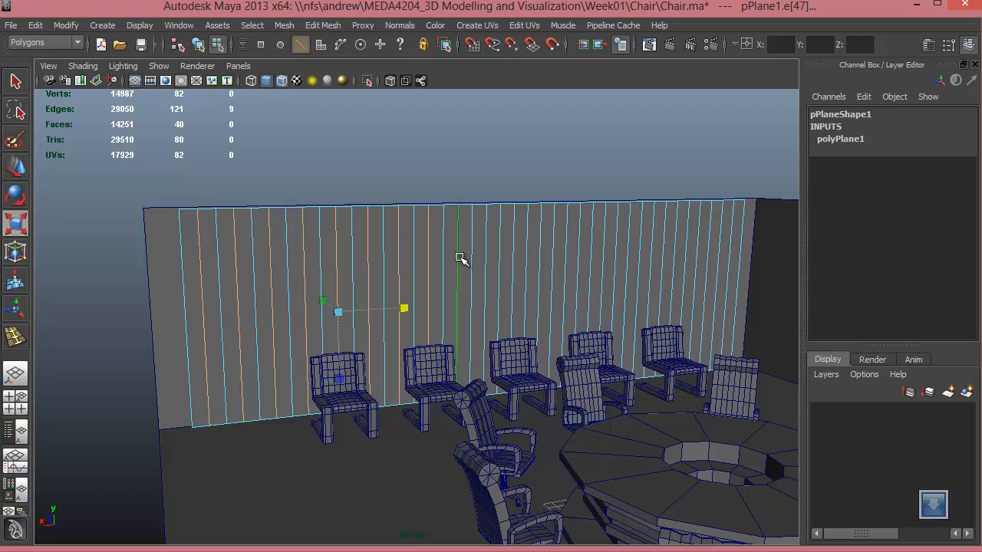
pyautogui.keyDown('shift'); pyautogui.click(487, 253); pyautogui.keyUp('shift')
pyautogui.keyDown('shift'); pyautogui.click(518, 254); pyautogui.keyUp('shift')
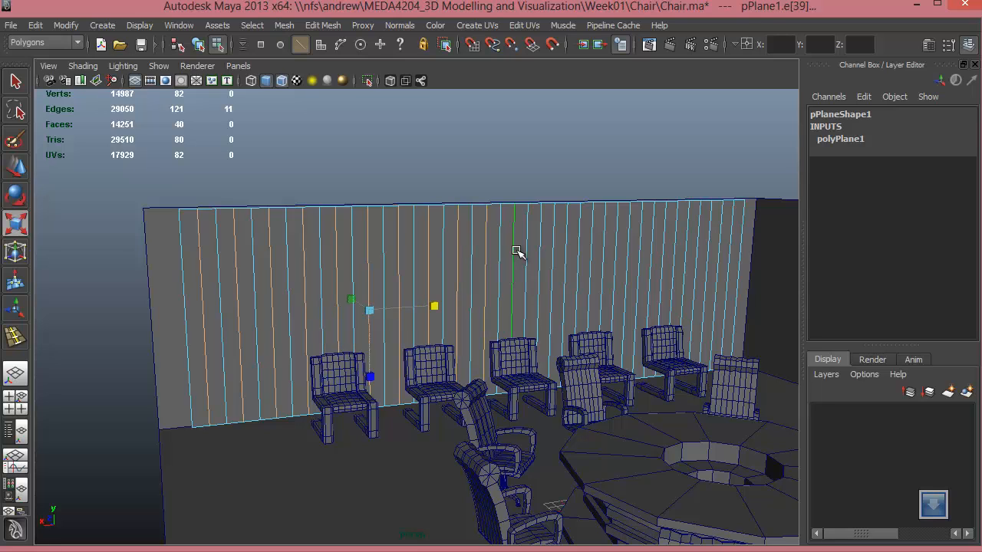
pyautogui.keyDown('shift'); pyautogui.click(551, 246); pyautogui.keyUp('shift')
pyautogui.keyDown('shift'); pyautogui.click(583, 246); pyautogui.keyUp('shift')
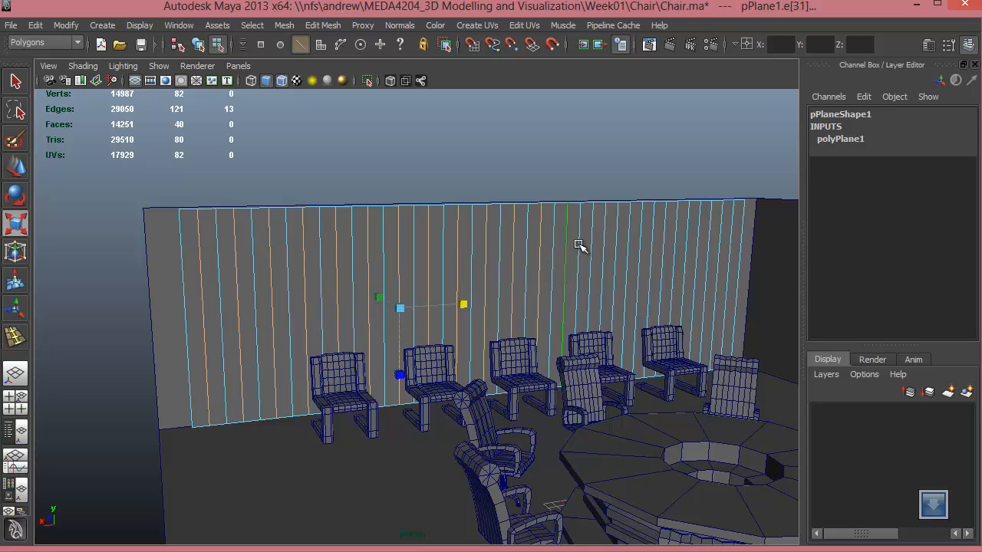
pyautogui.keyDown('shift'); pyautogui.click(614, 246); pyautogui.keyUp('shift')
pyautogui.keyDown('shift'); pyautogui.click(629, 246); pyautogui.keyUp('shift')
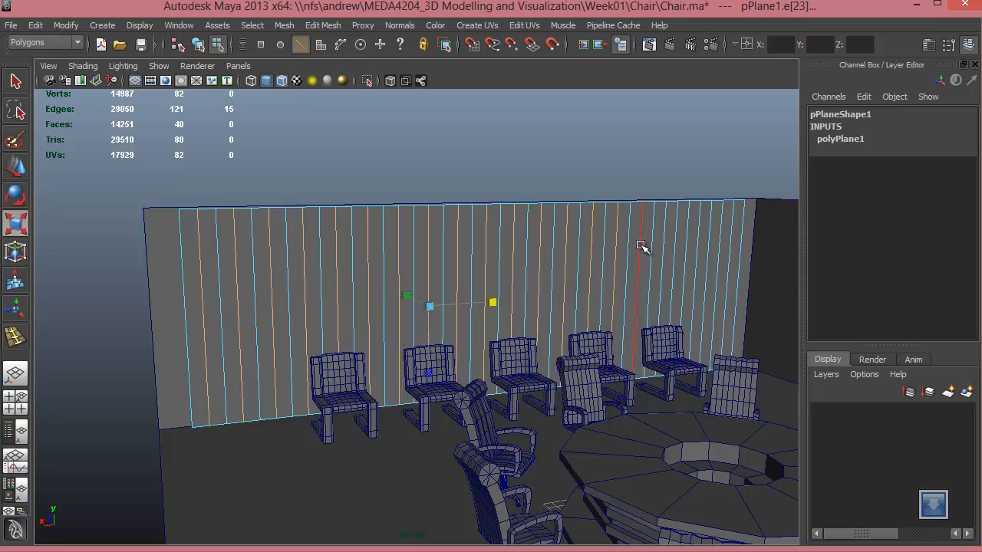
pyautogui.keyDown('shift'); pyautogui.click(652, 244); pyautogui.keyUp('shift')
pyautogui.keyDown('shift'); pyautogui.click(666, 243); pyautogui.keyUp('shift')
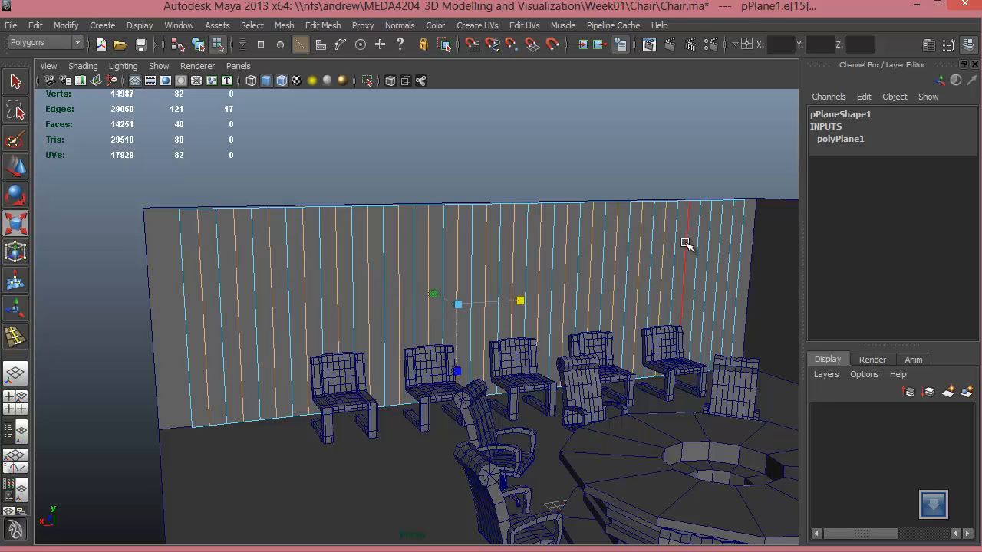
pyautogui.keyDown('shift'); pyautogui.click(688, 244); pyautogui.keyUp('shift')
pyautogui.keyDown('shift'); pyautogui.click(710, 243); pyautogui.keyUp('shift')
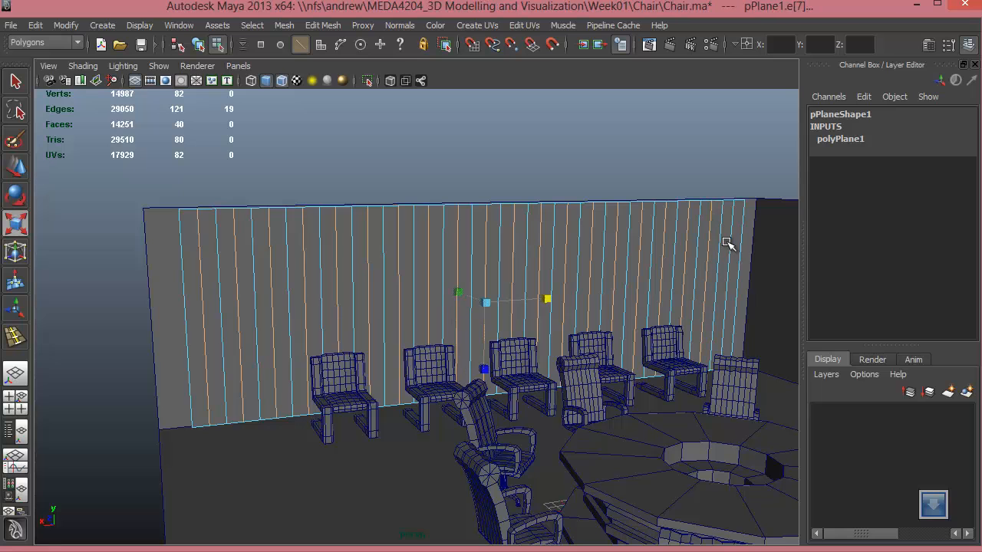
pyautogui.keyDown('shift'); pyautogui.click(729, 243); pyautogui.keyUp('shift')
pyautogui.keyDown('alt'); pyautogui.moveTo(565, 314); pyautogui.dragTo(621, 338); pyautogui.keyUp('alt')
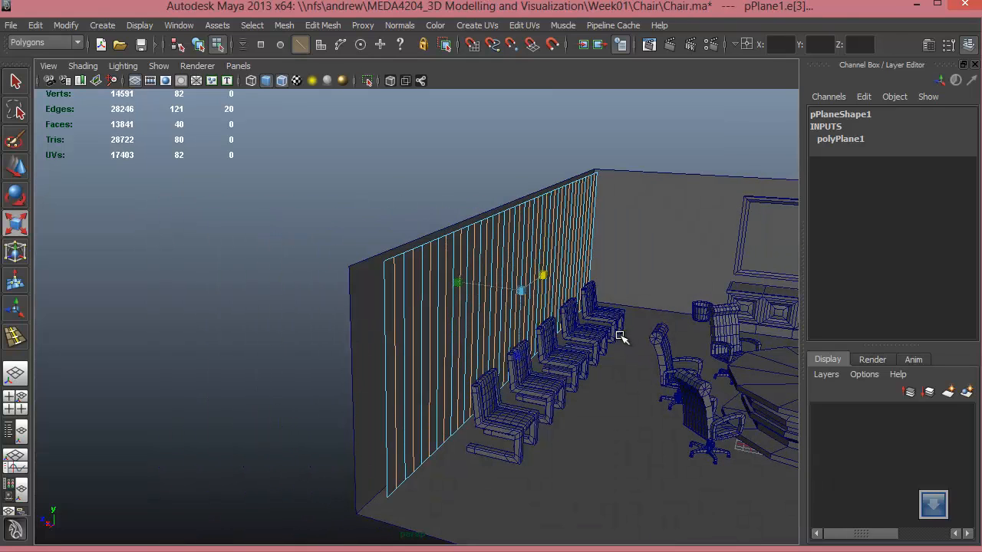
pyautogui.press('e')
pyautogui.press('w')
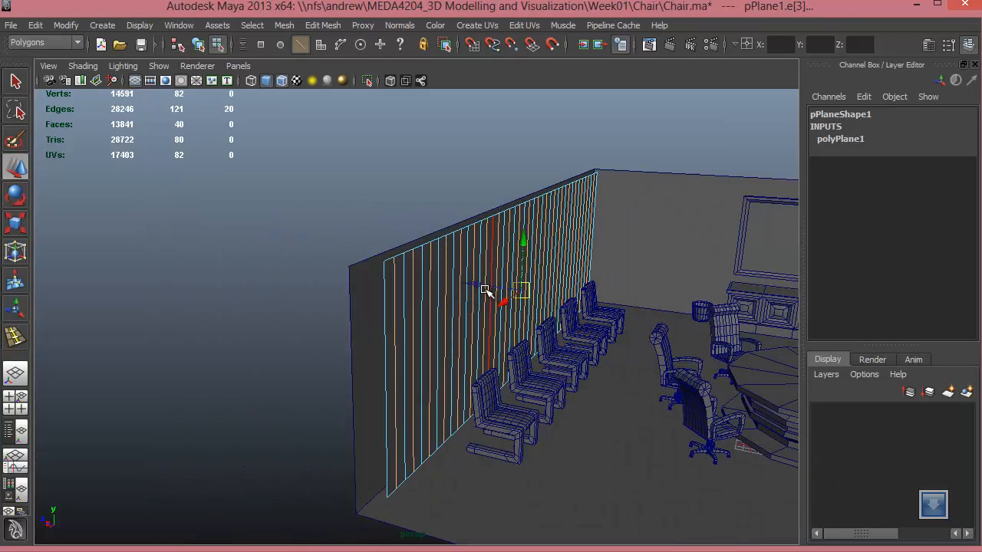
pyautogui.moveTo(486, 285)
pyautogui.mouseDown()
pyautogui.moveTo(499, 287)
pyautogui.moveTo(530, 255)
pyautogui.moveTo(520, 293)
pyautogui.moveTo(481, 289)
pyautogui.mouseUp()
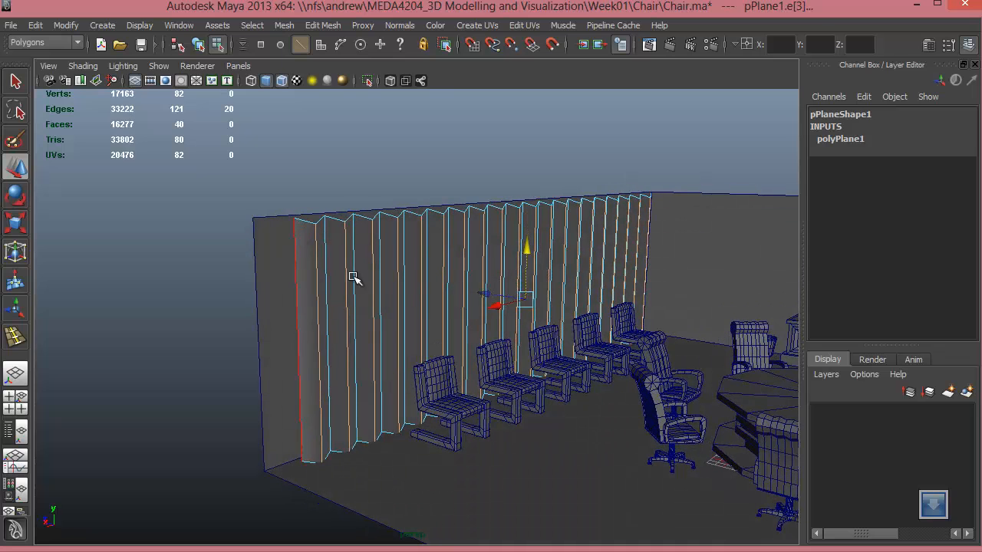
pyautogui.keyDown('alt'); pyautogui.moveTo(427, 326); pyautogui.dragTo(467, 314); pyautogui.keyUp('alt')
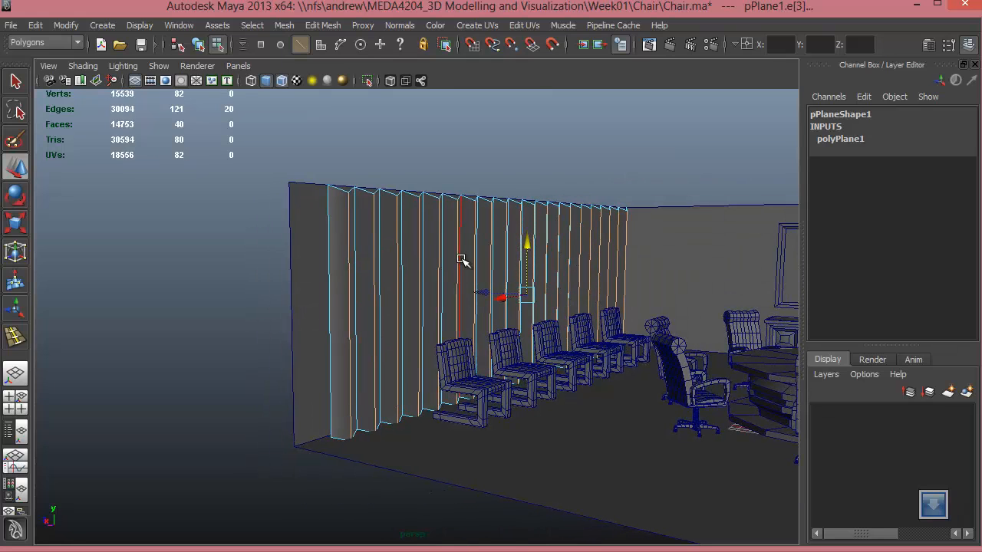
pyautogui.moveTo(460, 261); pyautogui.dragTo(528, 240, button='right')
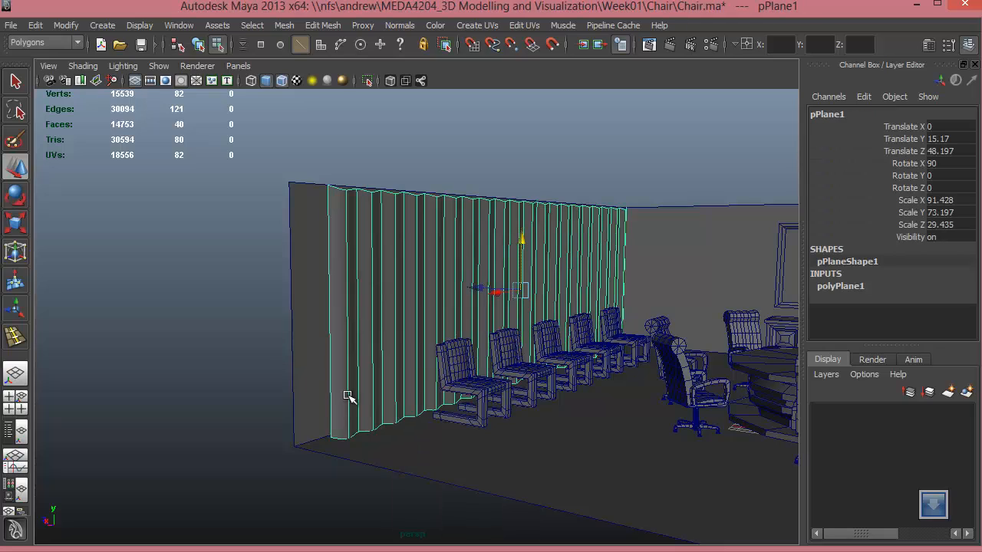
pyautogui.click(164, 386)
# Step: Inspect the folded curtain plane together with the chairs, round table, cabinet and waste bins from several angles around the conference room
pyautogui.keyDown('alt'); pyautogui.moveTo(303, 399); pyautogui.dragTo(290, 397); pyautogui.keyUp('alt')
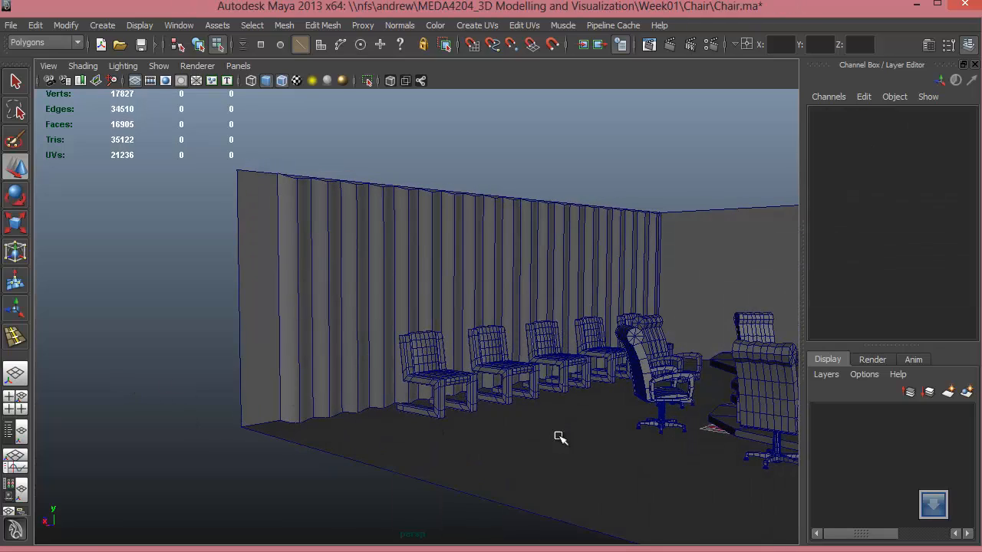
pyautogui.keyDown('alt'); pyautogui.moveTo(560, 437); pyautogui.dragTo(320, 451); pyautogui.keyUp('alt')
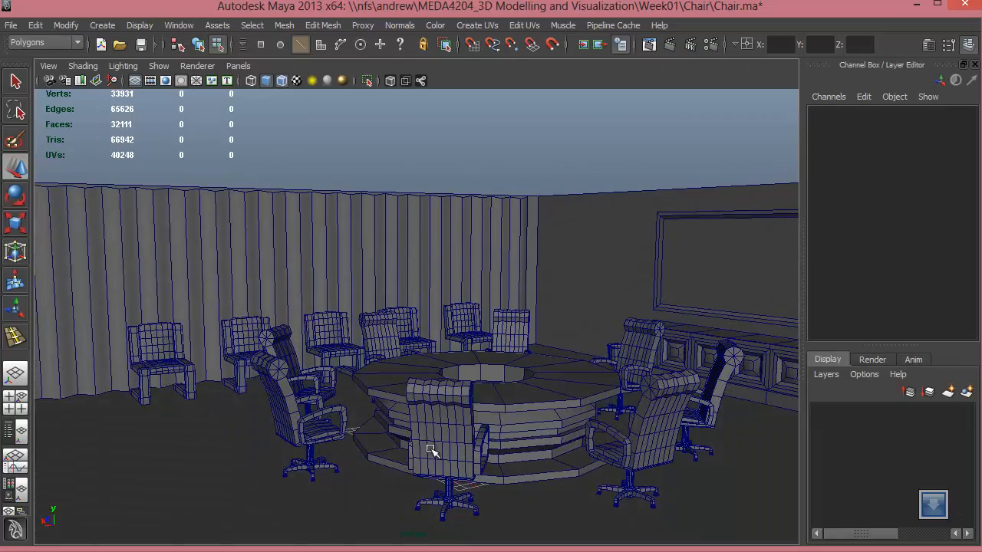
pyautogui.keyDown('alt'); pyautogui.moveTo(432, 452); pyautogui.dragTo(426, 398); pyautogui.keyUp('alt')
pyautogui.keyDown('alt'); pyautogui.moveTo(386, 413); pyautogui.dragTo(345, 434, button='middle'); pyautogui.keyUp('alt')
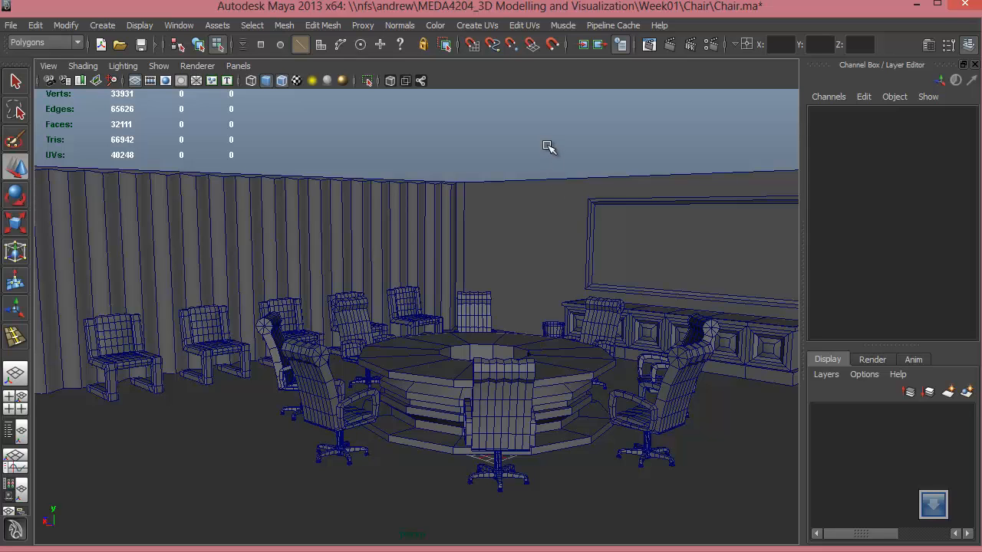
pyautogui.keyDown('alt'); pyautogui.moveTo(505, 437); pyautogui.dragTo(581, 417); pyautogui.keyUp('alt')
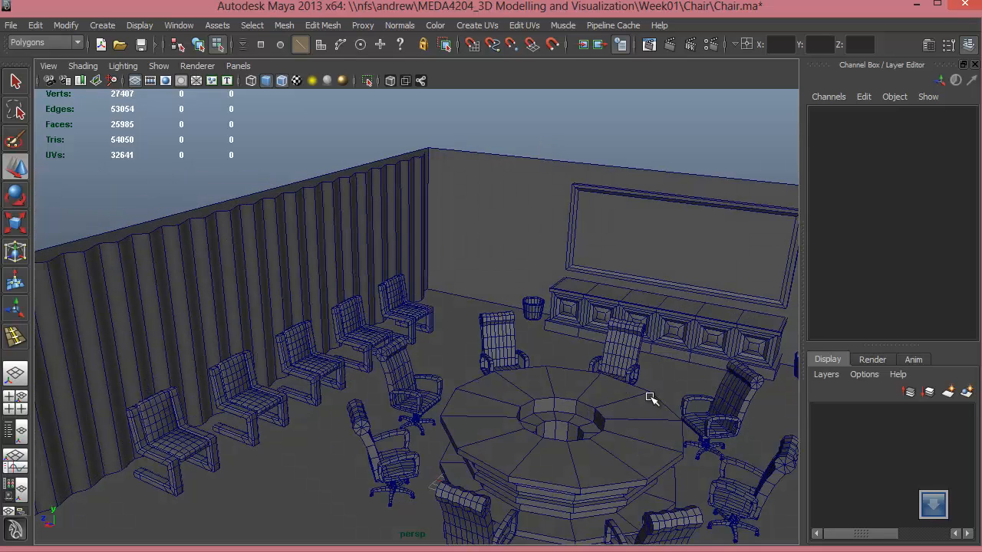
pyautogui.keyDown('alt'); pyautogui.moveTo(565, 445); pyautogui.dragTo(539, 455, button='right'); pyautogui.keyUp('alt')
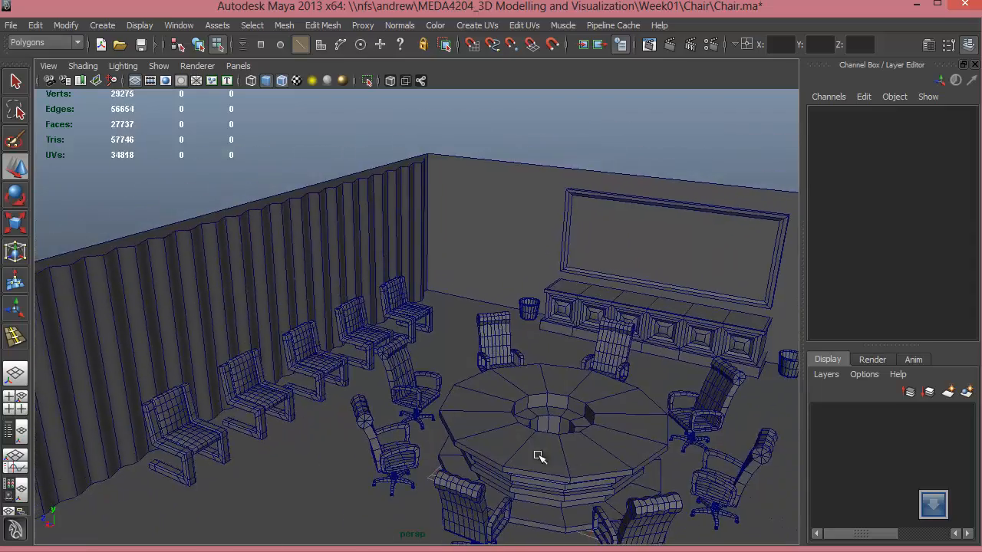
pyautogui.keyDown('alt'); pyautogui.moveTo(589, 479); pyautogui.dragTo(537, 373); pyautogui.keyUp('alt')
pyautogui.keyDown('alt'); pyautogui.moveTo(536, 374); pyautogui.dragTo(509, 406, button='right'); pyautogui.keyUp('alt')
pyautogui.keyDown('alt'); pyautogui.moveTo(509, 406); pyautogui.dragTo(482, 423); pyautogui.keyUp('alt')
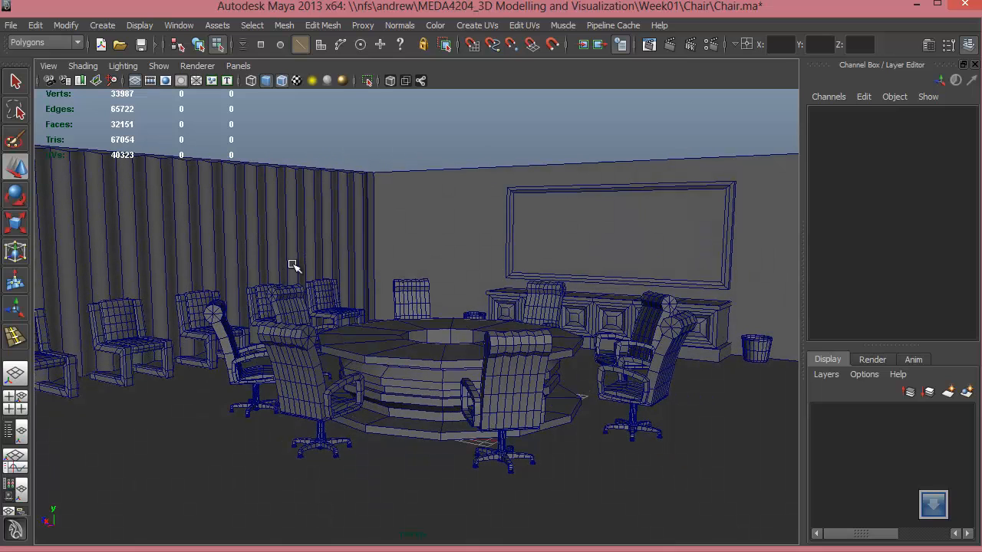